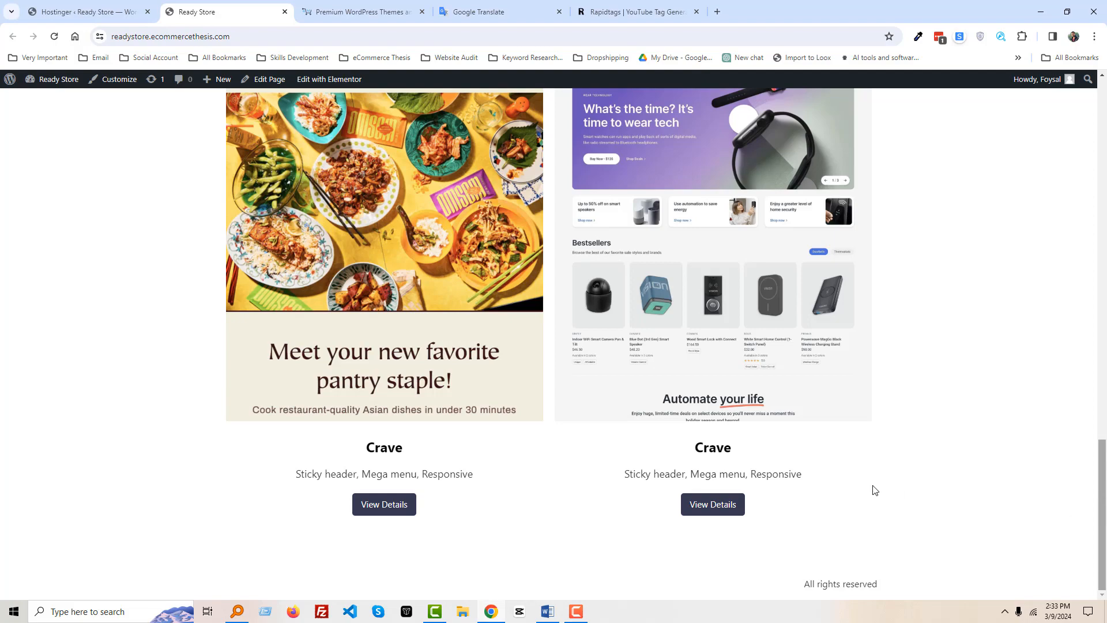
Switch to the Project Details document in Word and review the product category list under Trending Collections.
left_click(542, 619)
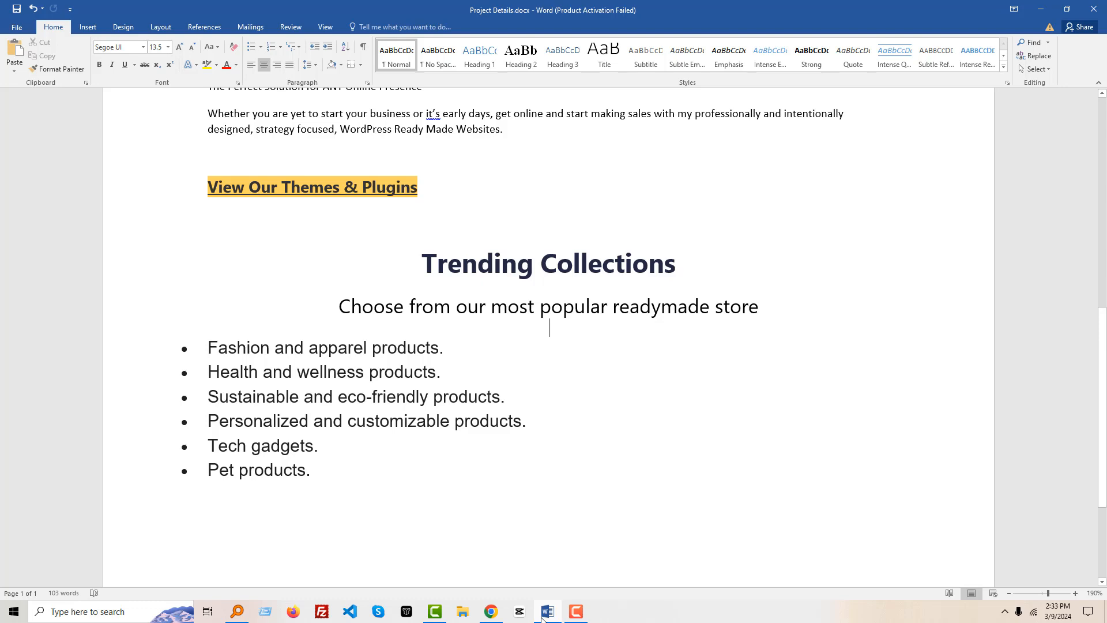
left_click(541, 619)
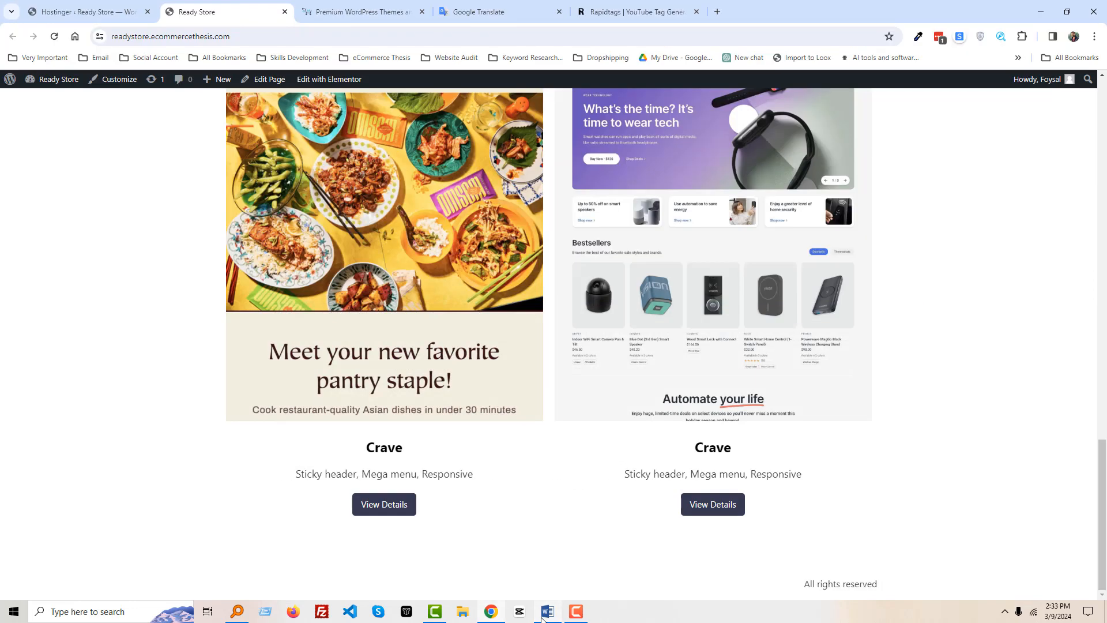
left_click(542, 619)
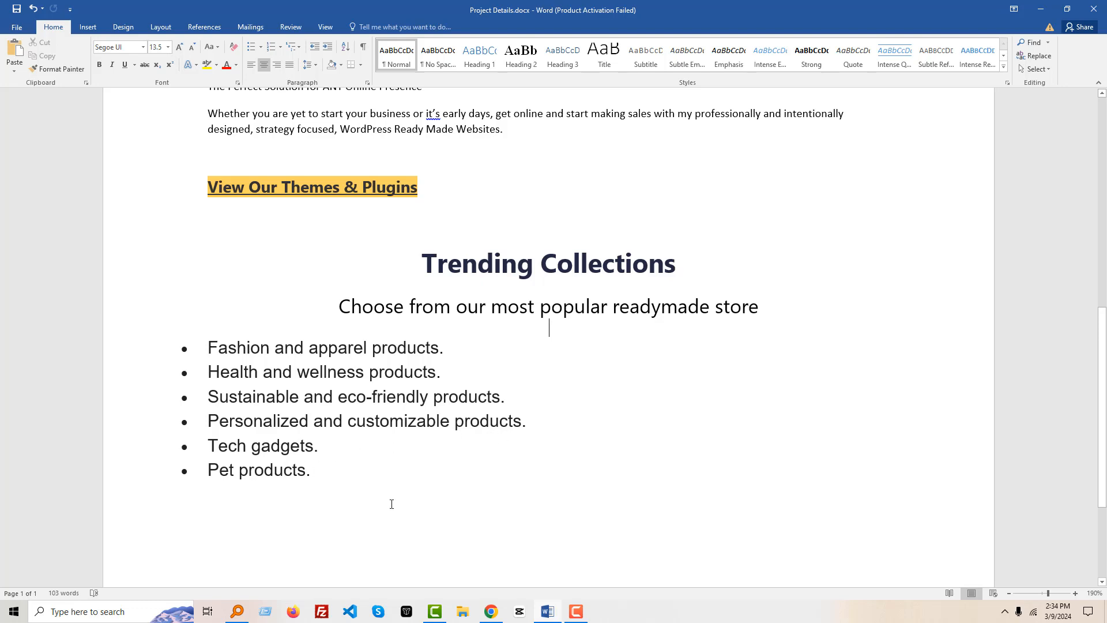
Switch back to Chrome and open the Ready Store home page for editing with Elementor.
mouse_move(495, 620)
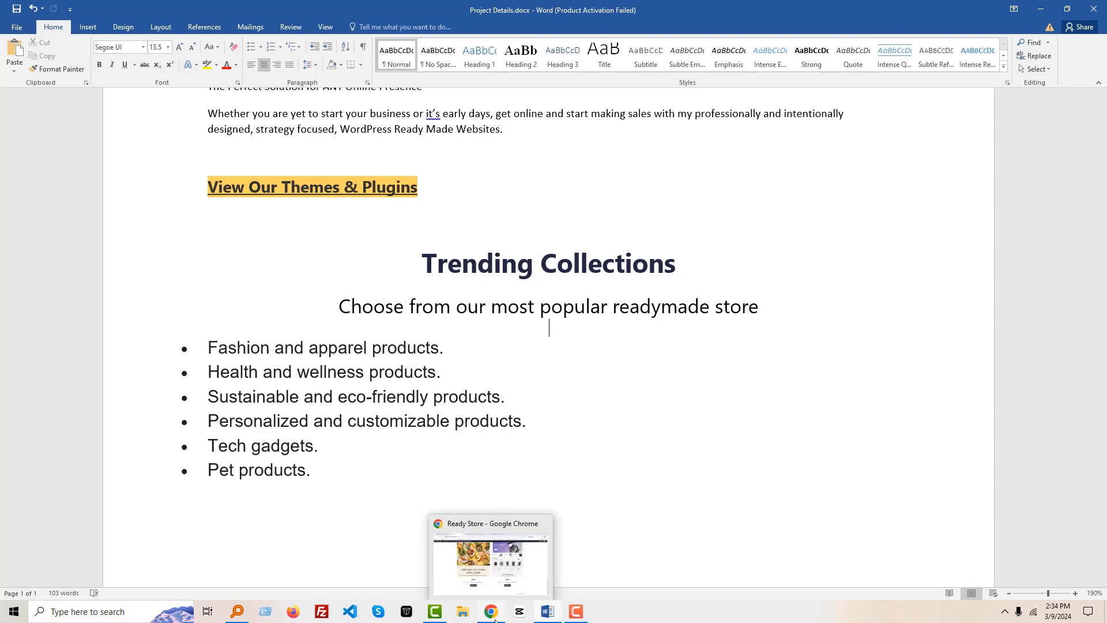
left_click(492, 592)
scroll(707, 348, "up", 20)
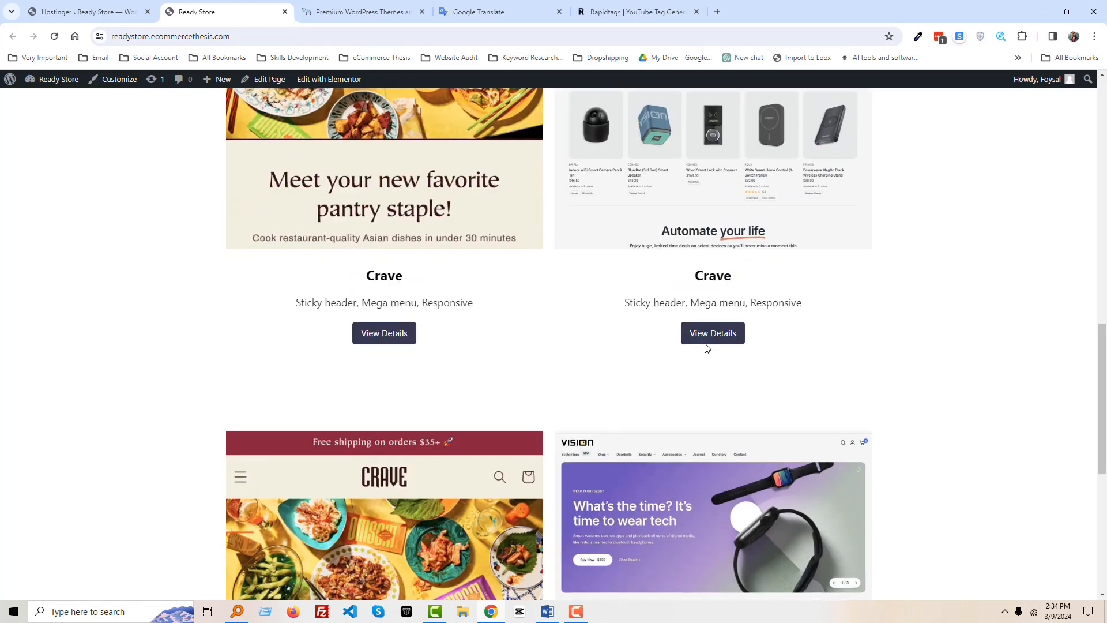
mouse_move(336, 86)
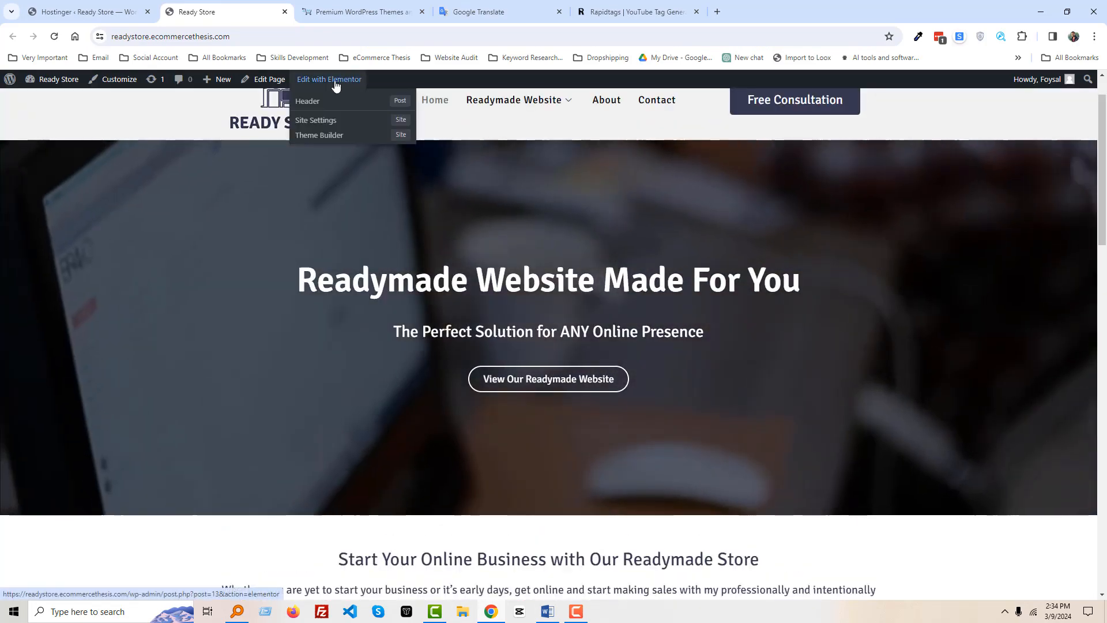
left_click(336, 80)
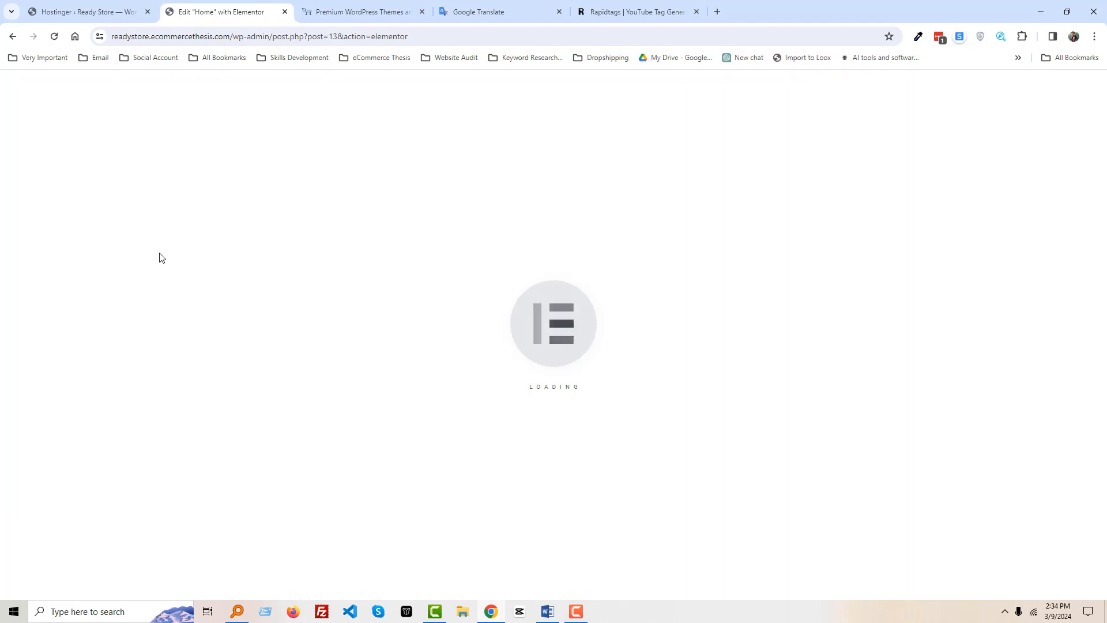
Add a four-column container below the last Crave showcases and delete one of its columns.
scroll(376, 342, "down", 15)
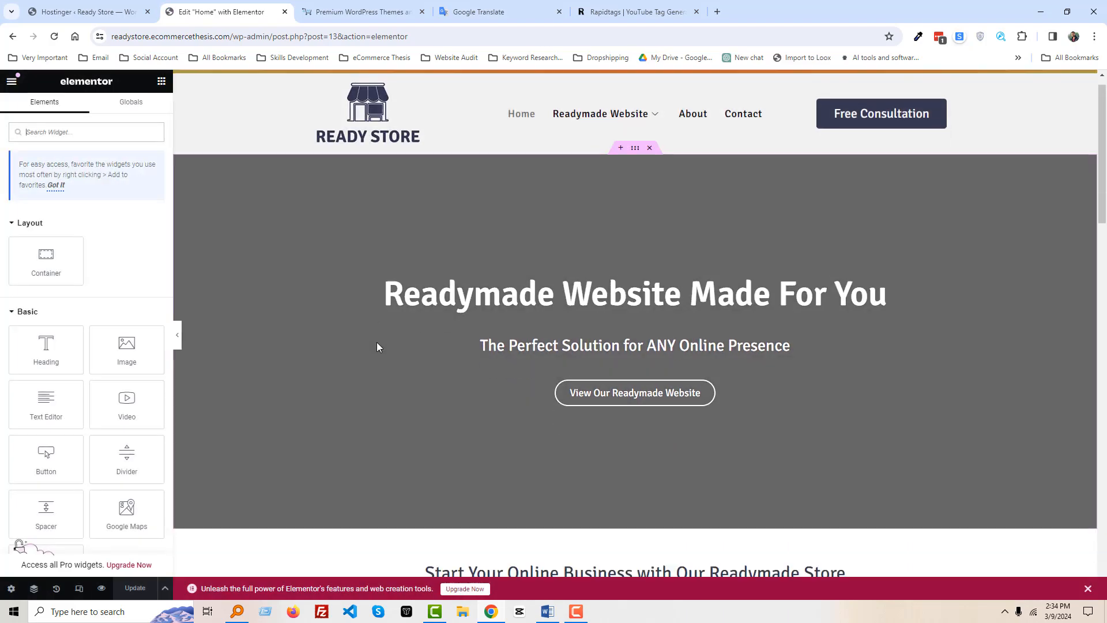
scroll(377, 346, "down", 6)
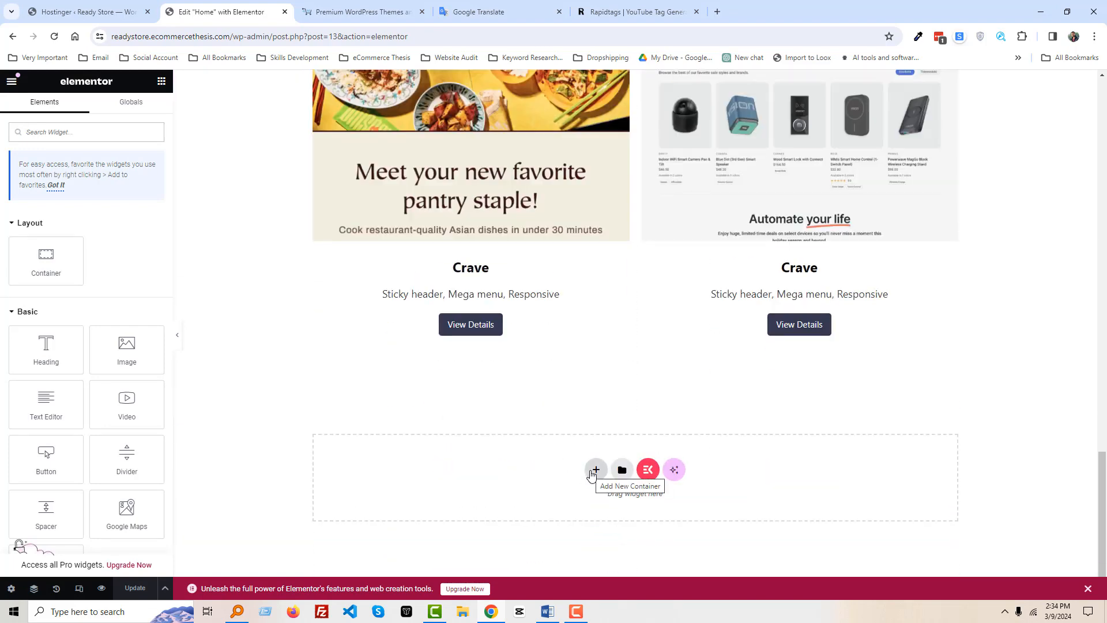
left_click(594, 471)
scroll(583, 475, "down", 1)
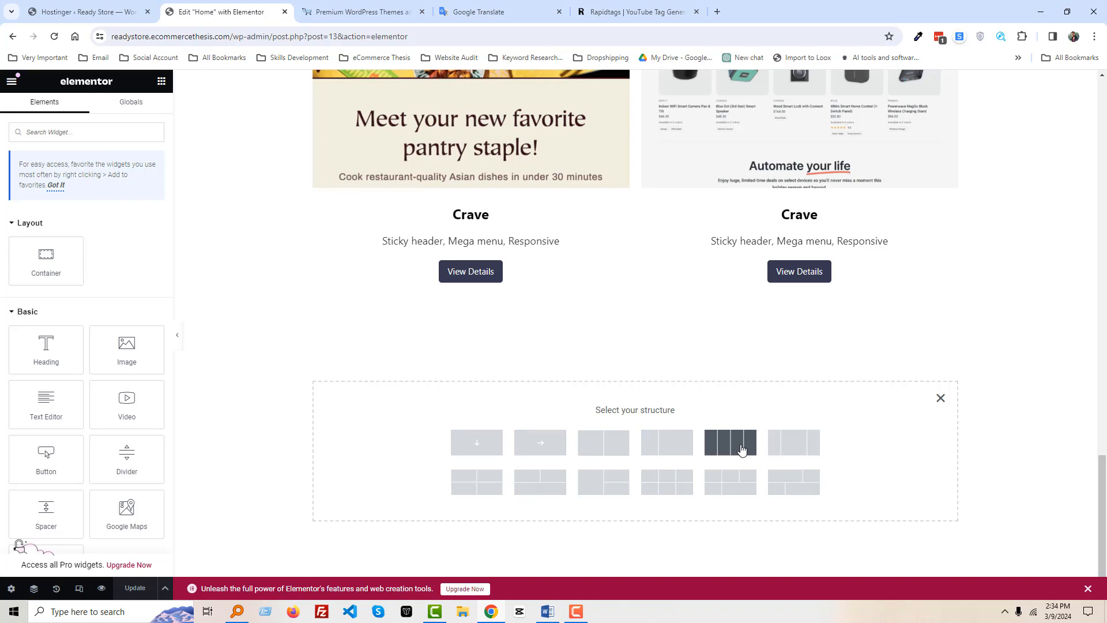
left_click(742, 449)
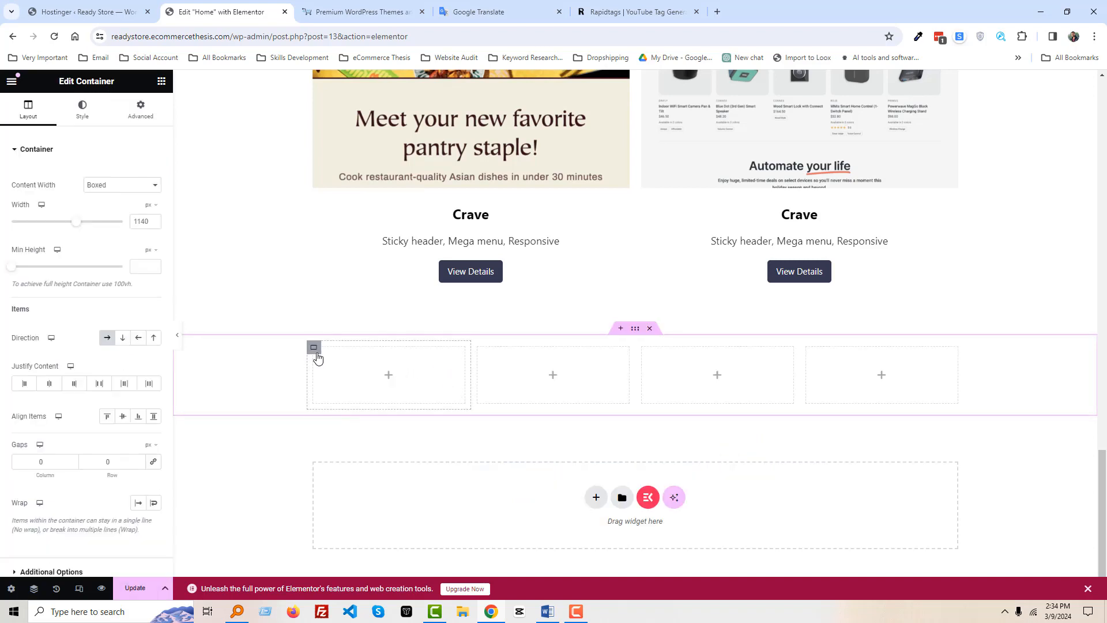
right_click(317, 356)
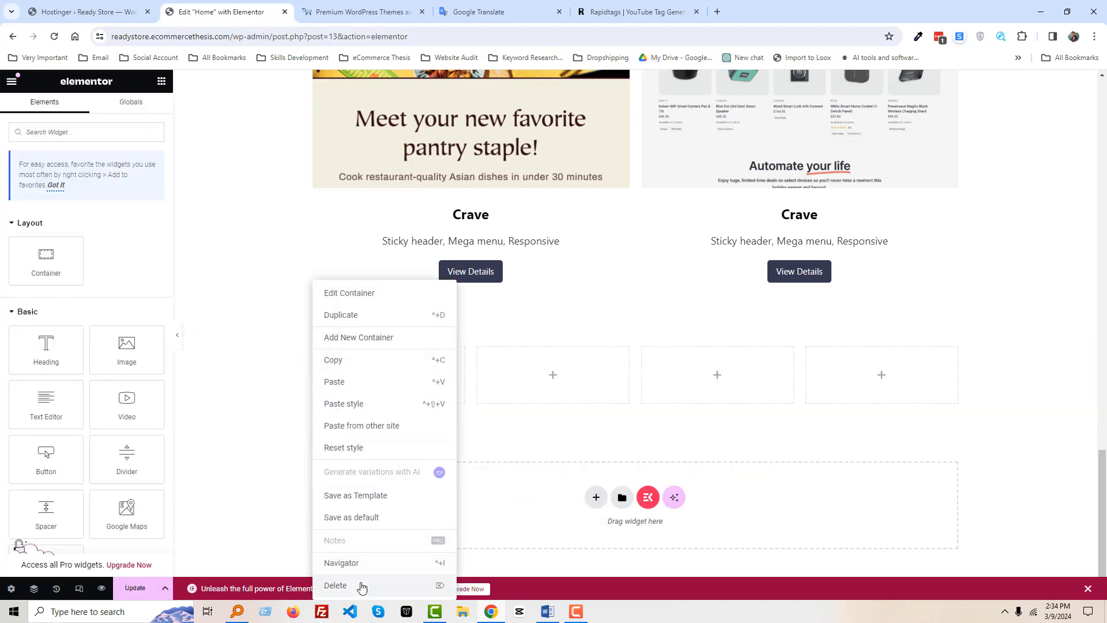
left_click(364, 585)
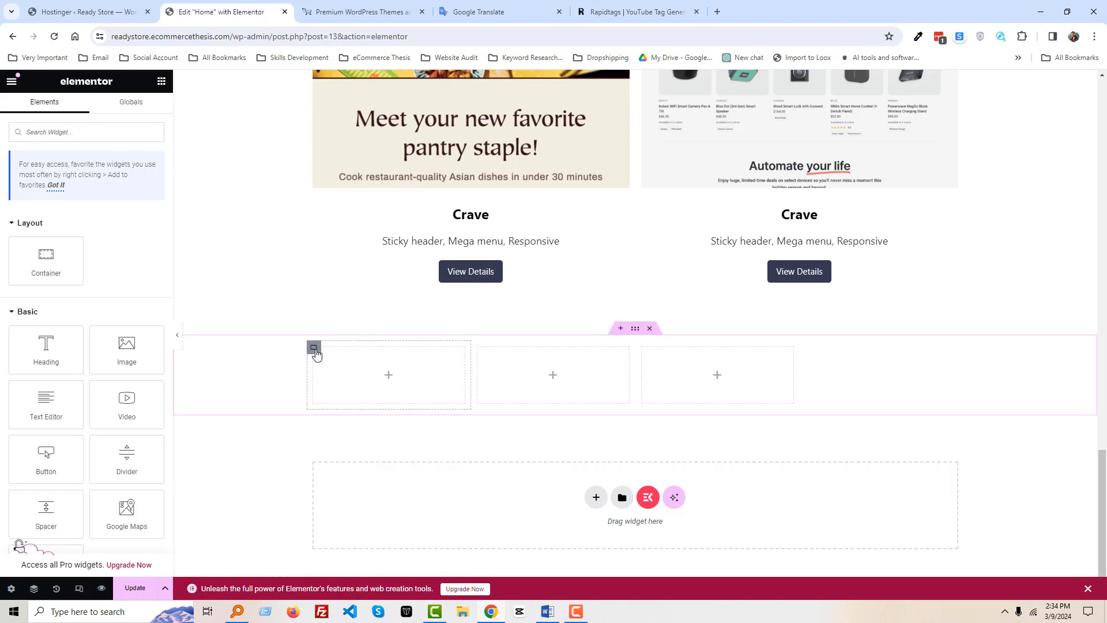
Set the width of each of the three remaining columns in the new container to 33.5%.
left_click(315, 351)
type("33.5")
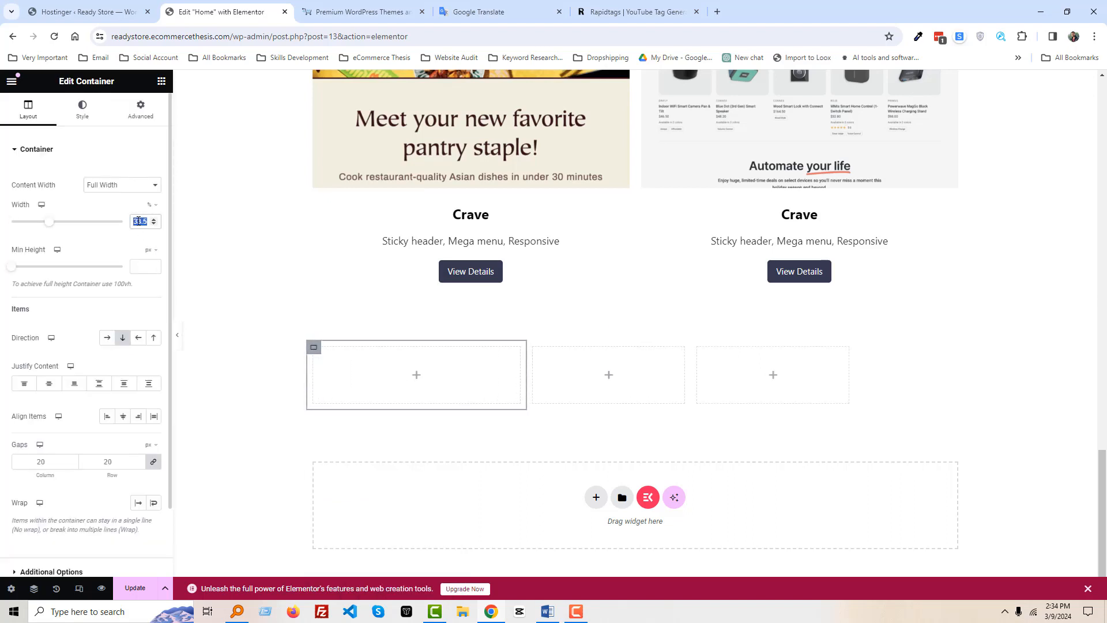
left_click(534, 348)
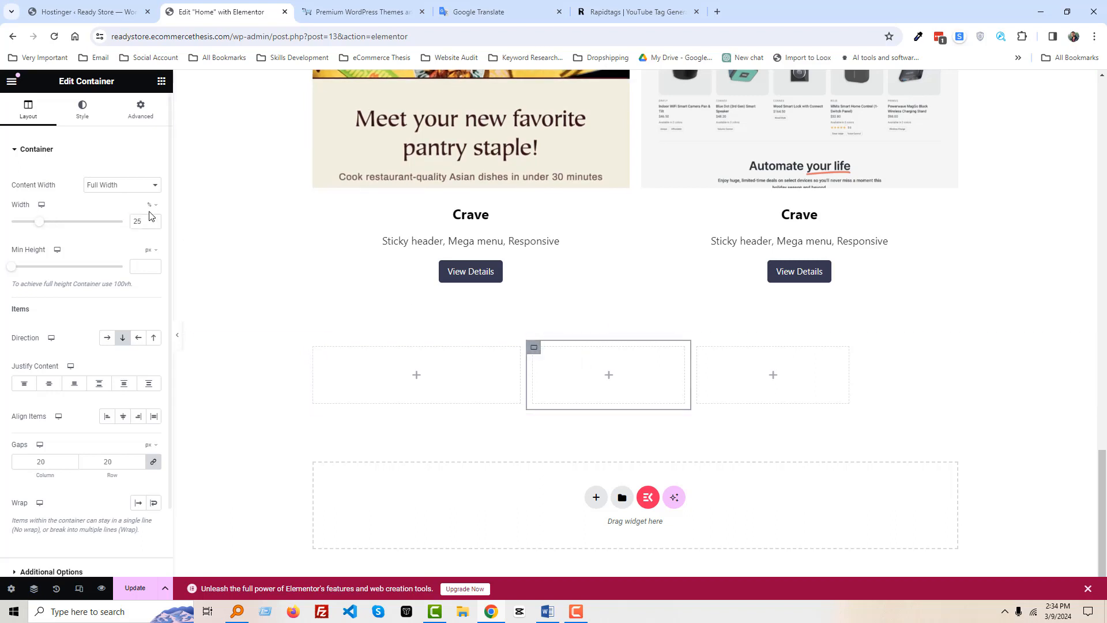
double_click(138, 221)
type("33.5")
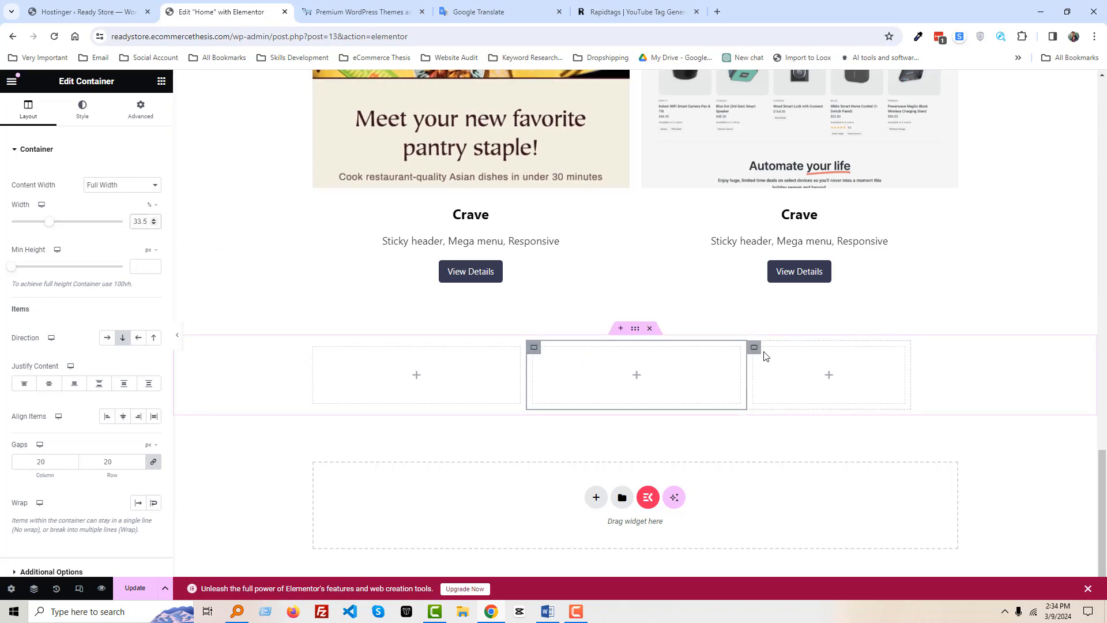
left_click(754, 348)
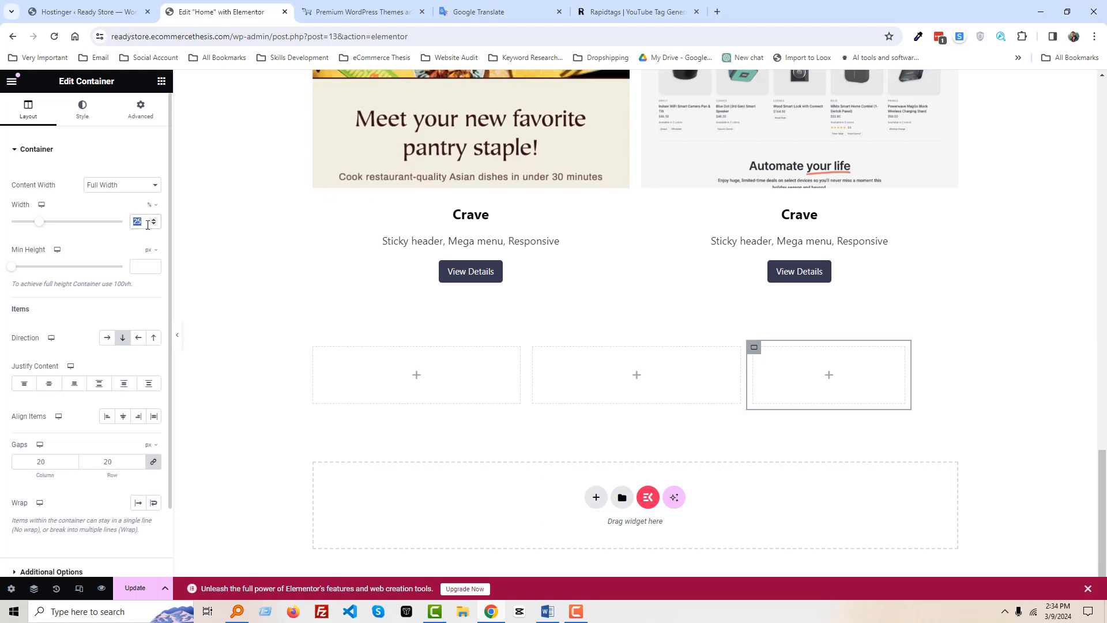
type("33.5")
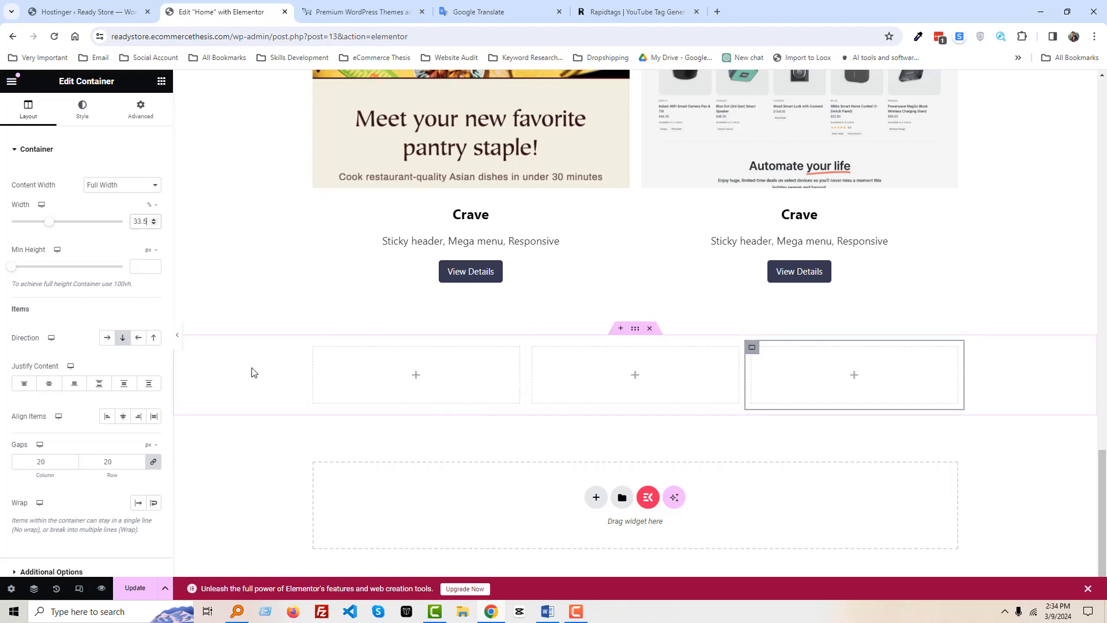
Search the widgets for "icon" and place the EKIT Icon Box in the first column of the new container.
scroll(252, 372, "up", 6)
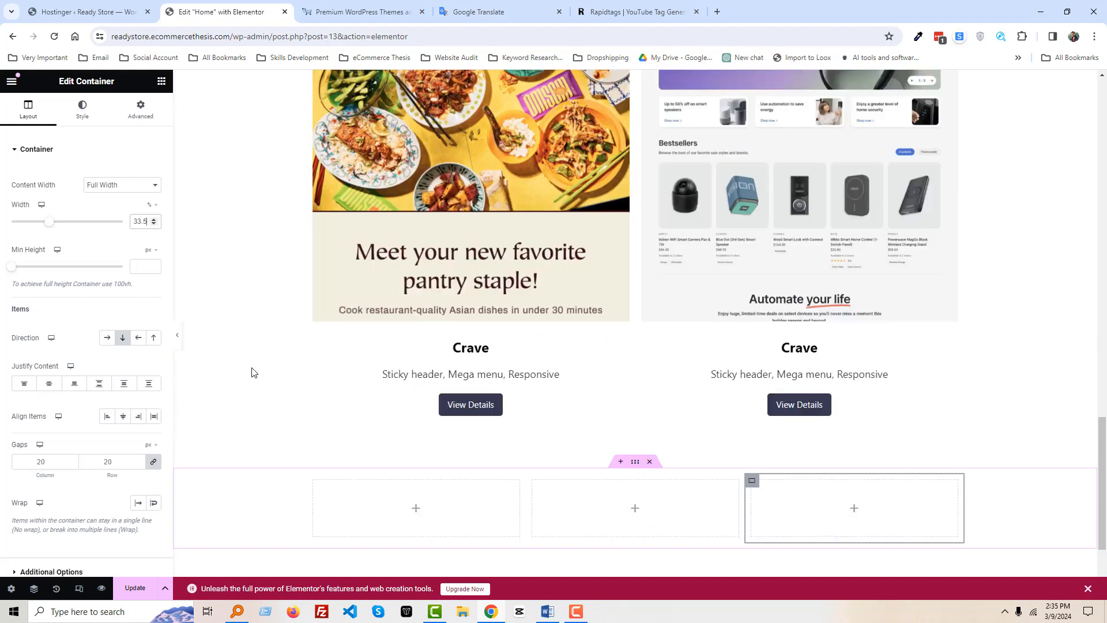
scroll(412, 374, "down", 4)
scroll(412, 374, "down", 1)
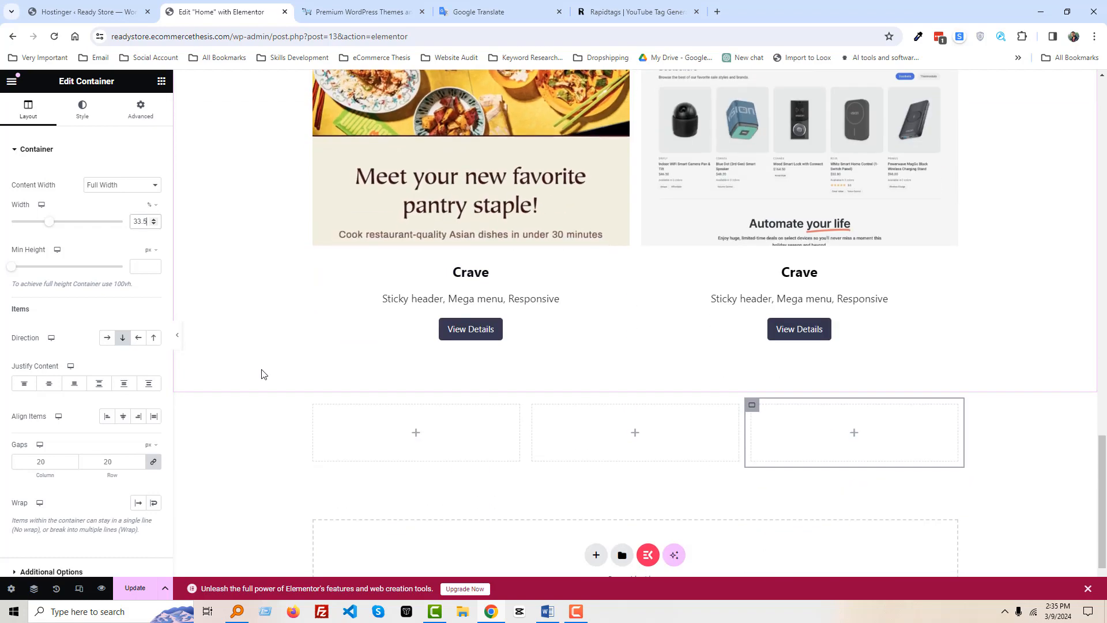
scroll(292, 370, "down", 2)
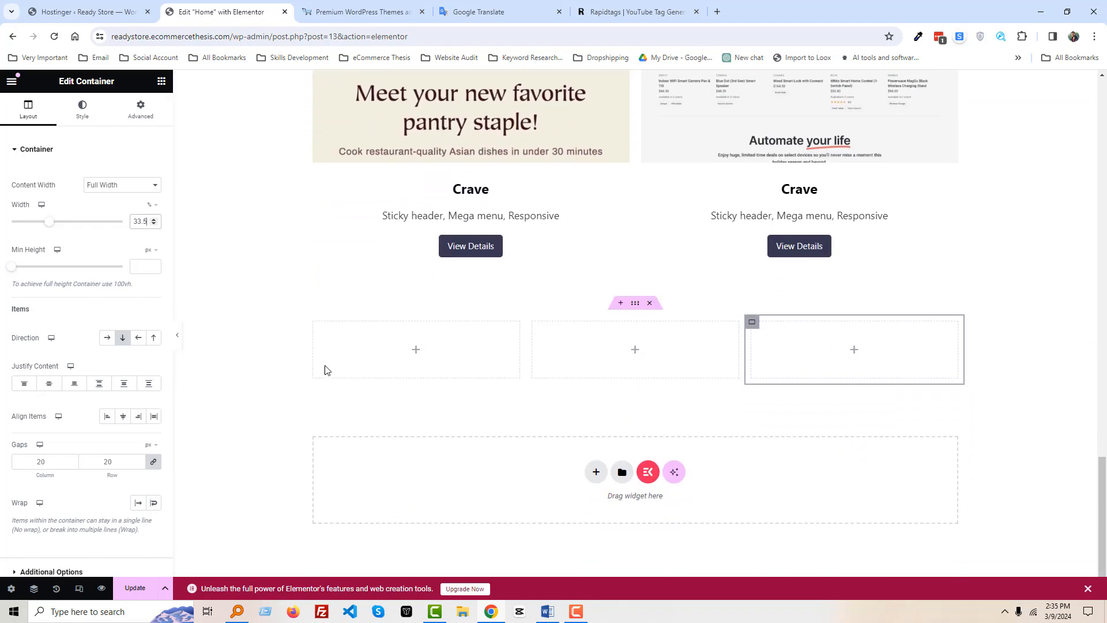
left_click(634, 302)
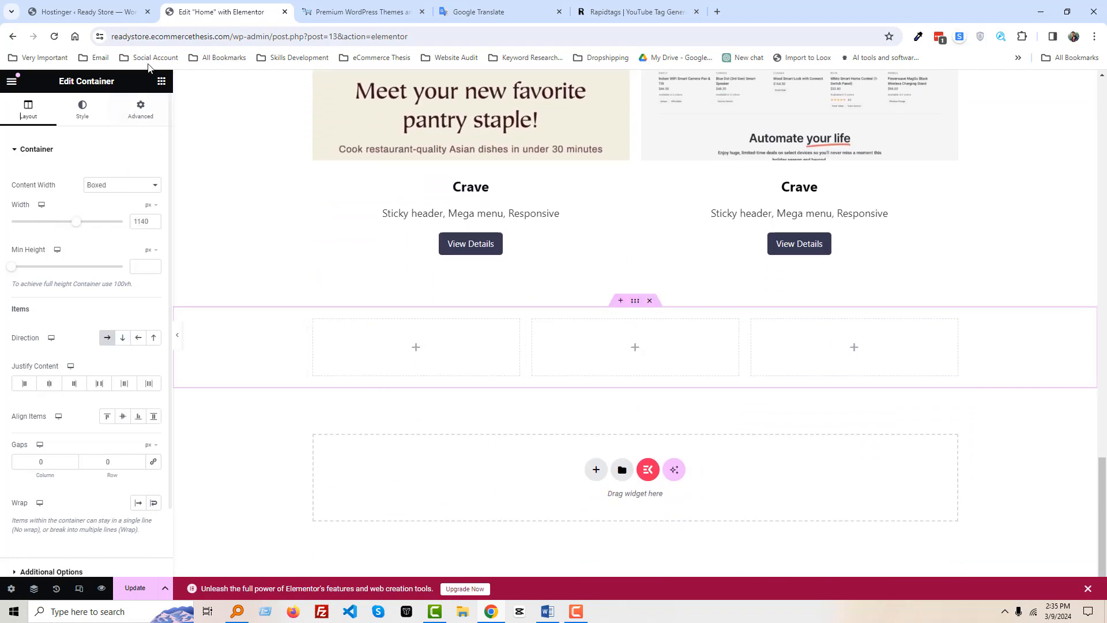
left_click(162, 83)
type("icon")
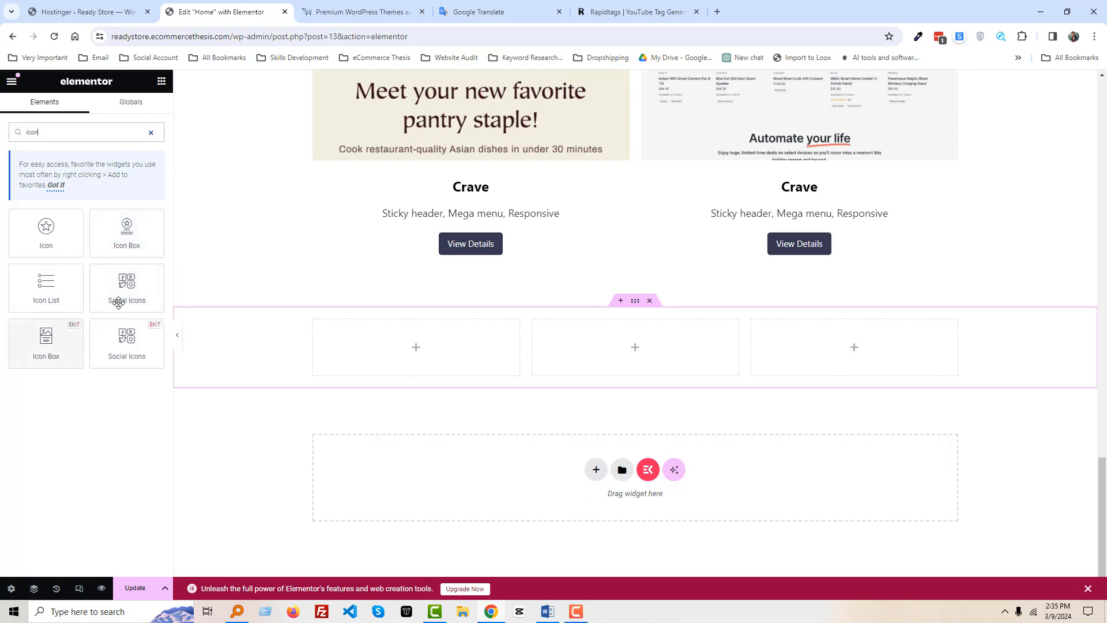
left_click_drag(47, 340, 353, 340)
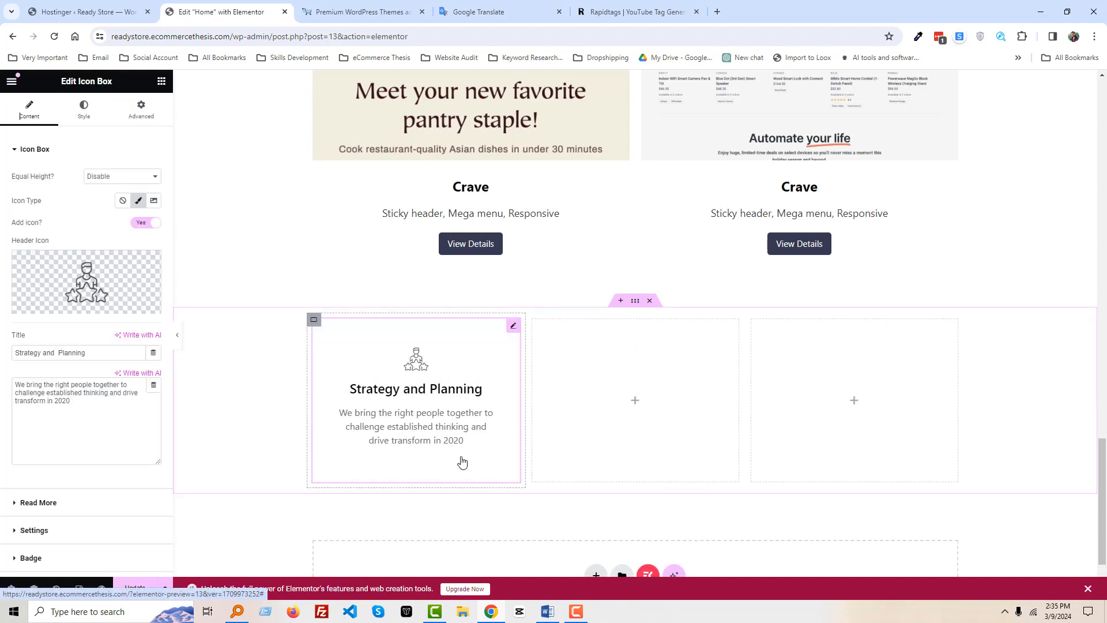
Copy "Fashion and apparel products." from the Word document and paste it as the icon box's title in Elementor.
left_click(547, 611)
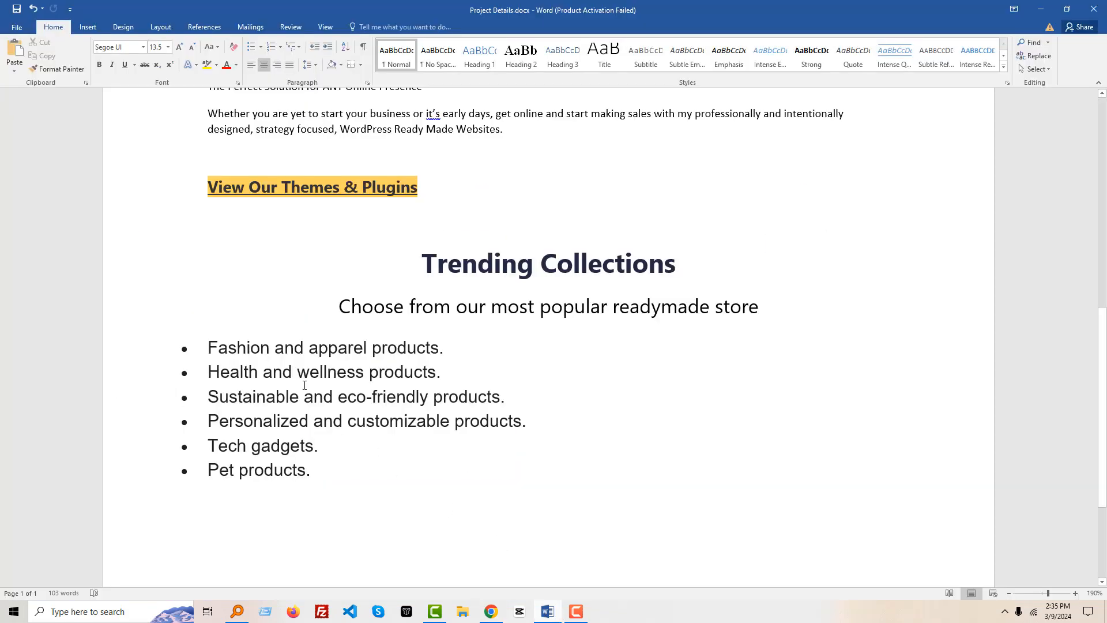
left_click_drag(207, 350, 443, 352)
left_click(222, 347)
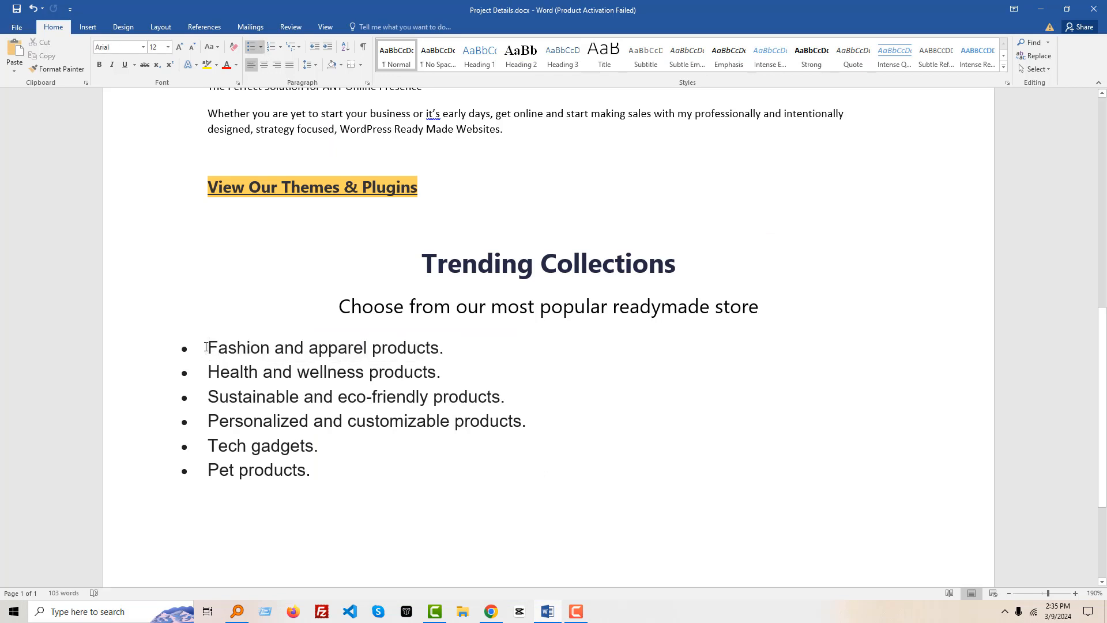
left_click_drag(209, 347, 445, 347)
key("ctrl+c")
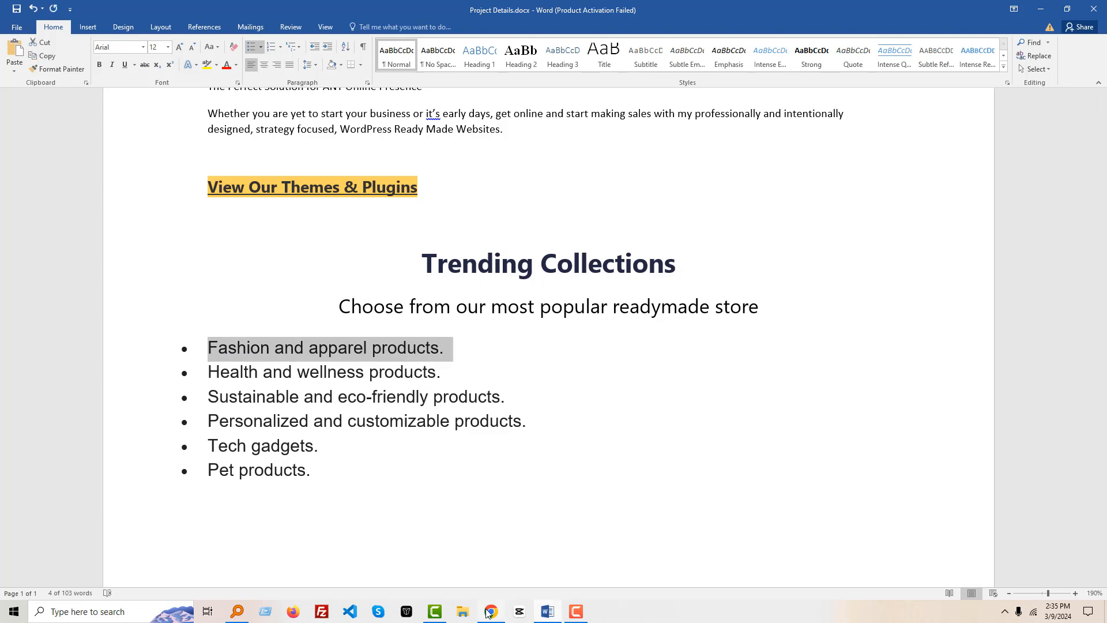
left_click(490, 611)
triple_click(131, 352)
key("ctrl+v")
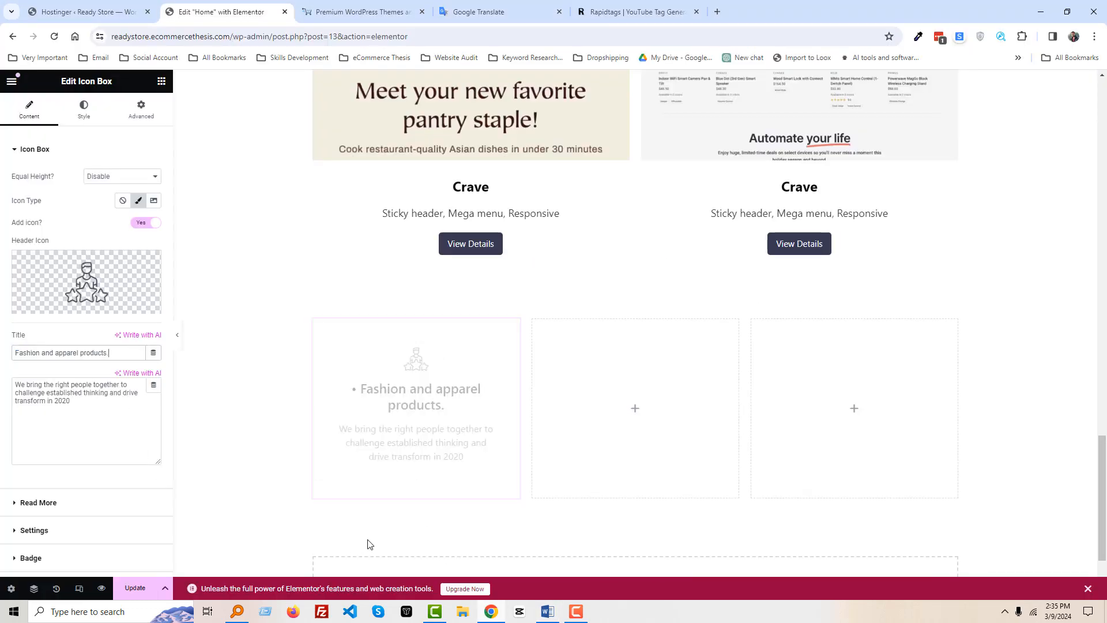
Copy "Health and wellness products" from the Word document and return to the Elementor page in Chrome.
left_click(492, 613)
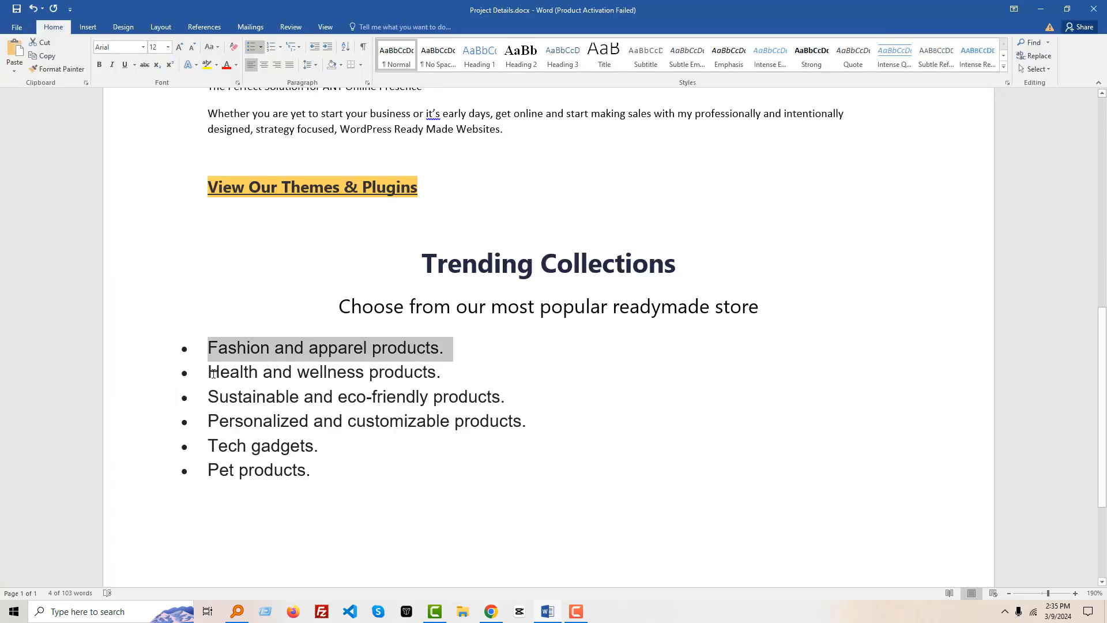
mouse_move(211, 373)
left_mouse_down()
mouse_move(449, 373)
mouse_move(436, 373)
left_mouse_up()
key("ctrl+c")
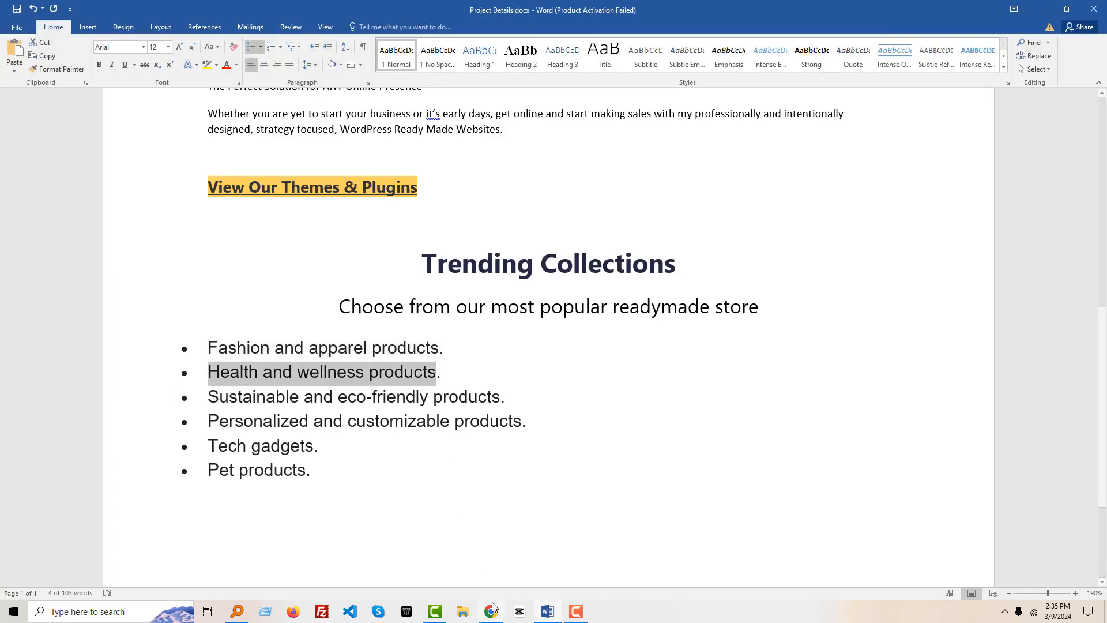
left_click(491, 612)
Duplicate the icon box into the second column and replace the copy's title with "Health and wellness products".
right_click(423, 328)
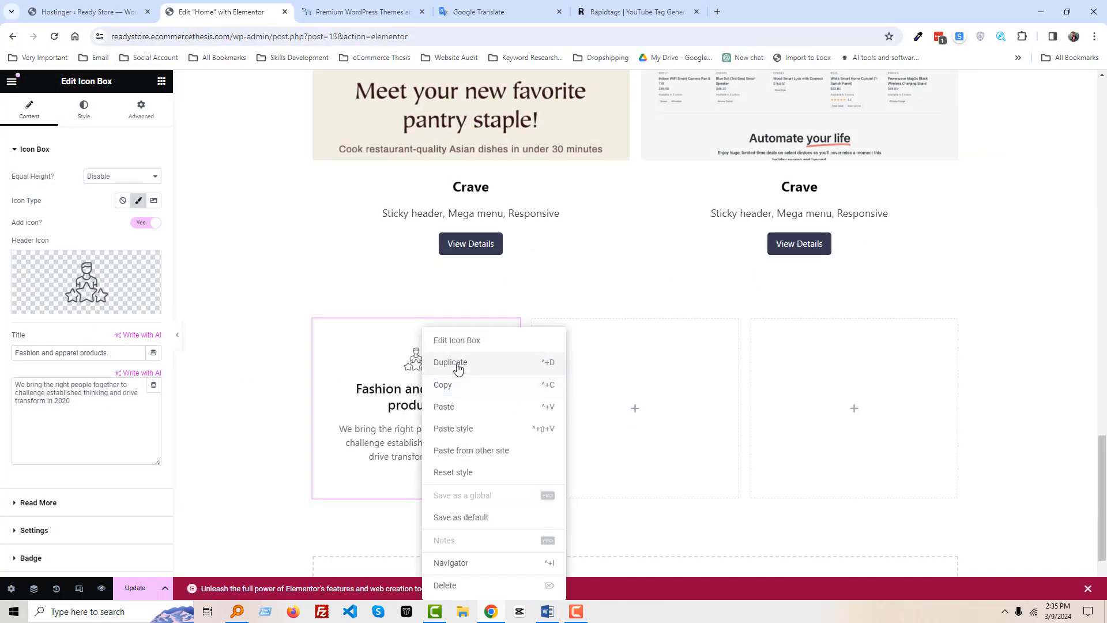
left_click(451, 362)
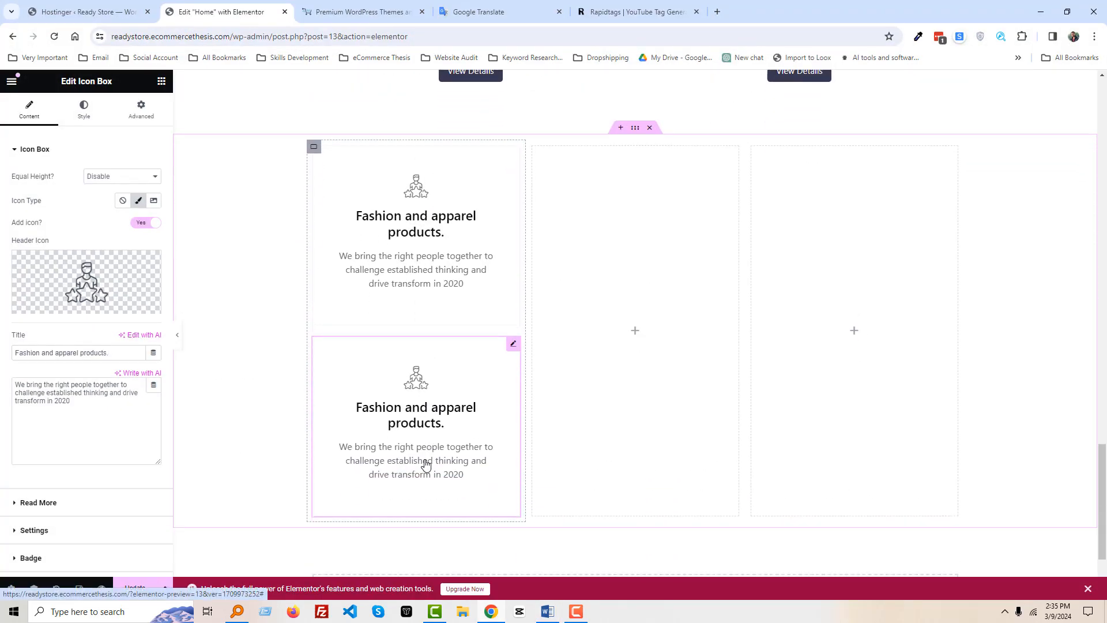
left_click_drag(513, 344, 578, 283)
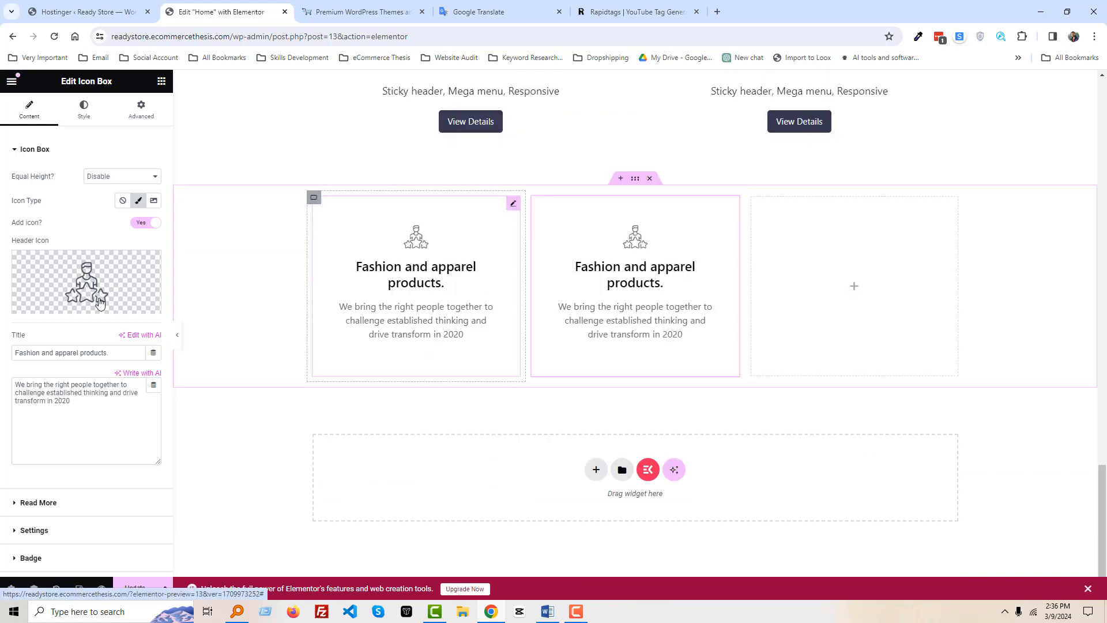
triple_click(68, 352)
key("ctrl+v")
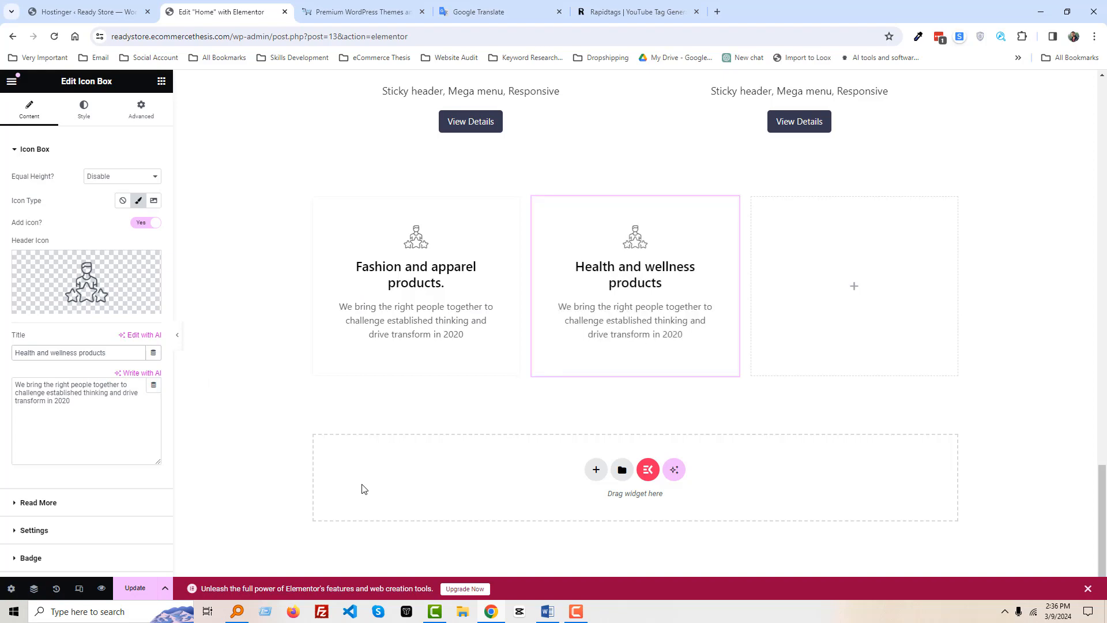
Copy "Sustainable and eco-friendly products." from the Word document and return to the Elementor page in Chrome.
left_click(547, 611)
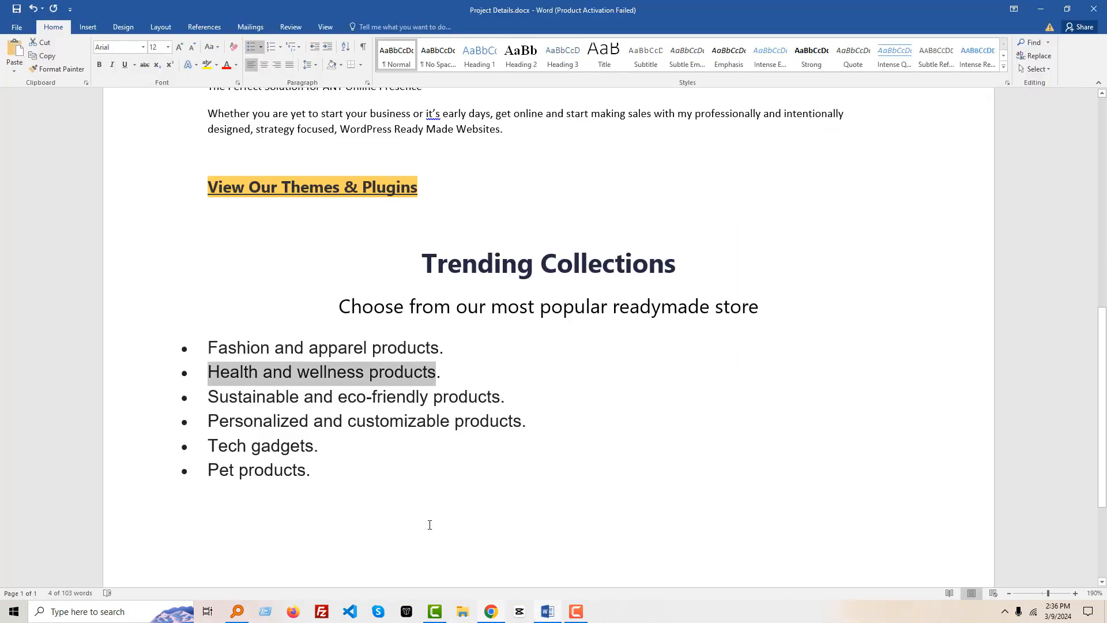
mouse_move(194, 401)
left_mouse_down()
mouse_move(521, 396)
mouse_move(506, 398)
left_mouse_up()
key("ctrl+c")
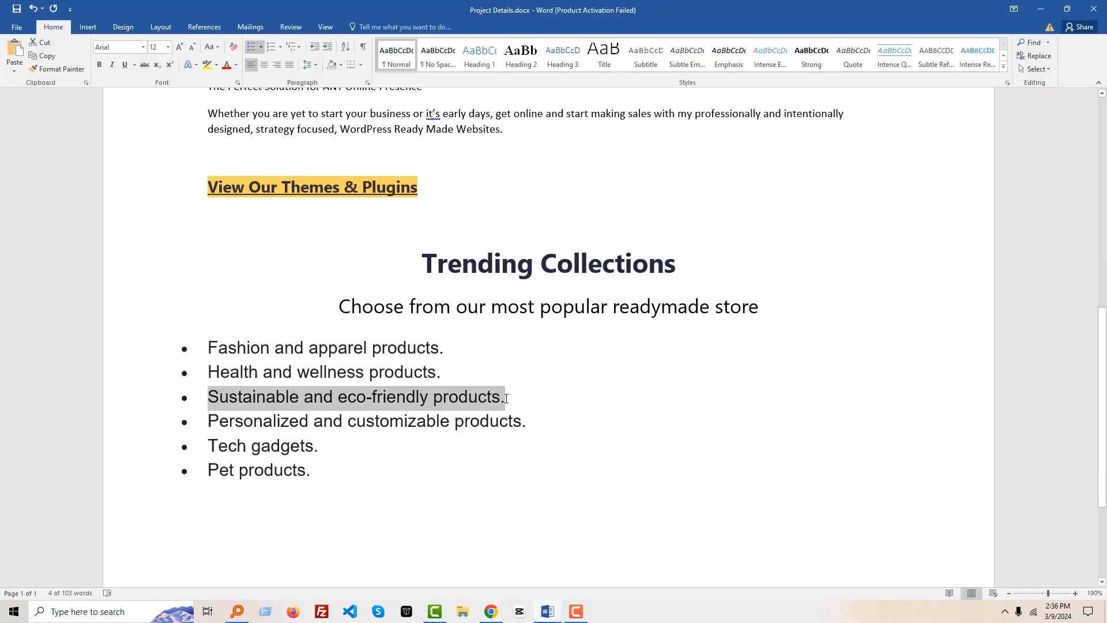
left_click(491, 611)
Duplicate the second icon box into the third column and replace the copy's title with "Sustainable and eco-friendly products".
right_click(570, 259)
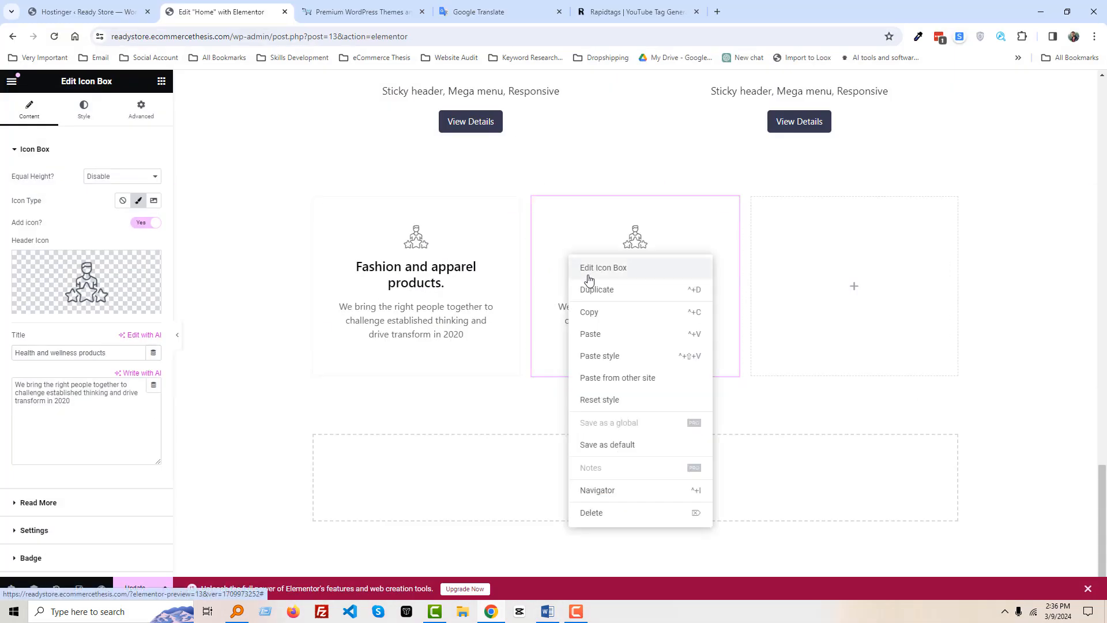
left_click(628, 288)
left_click_drag(730, 204, 762, 217)
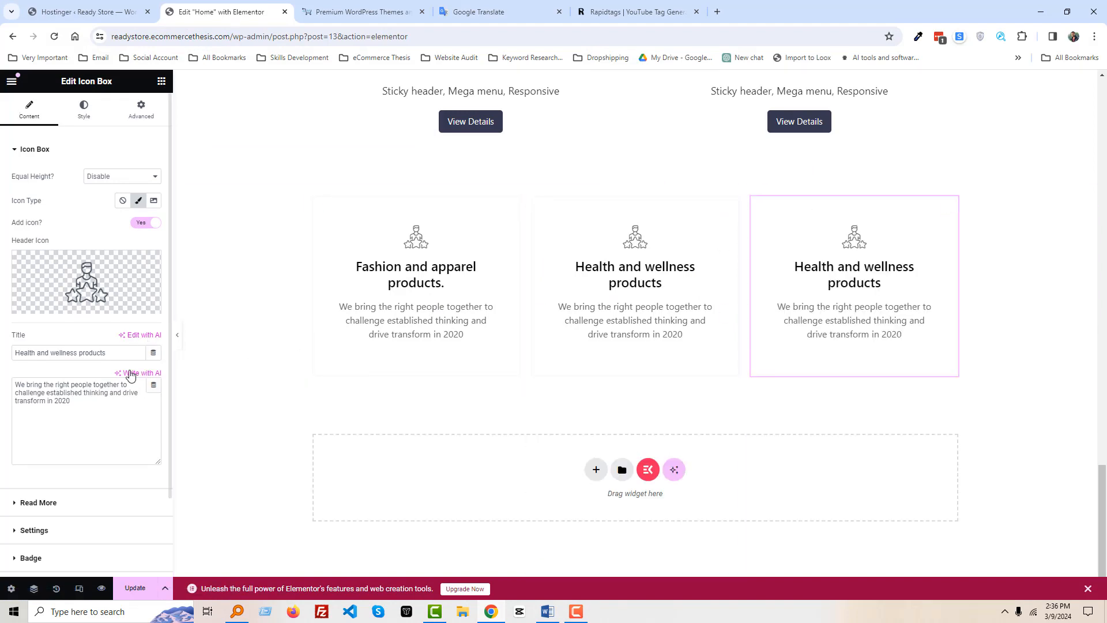
triple_click(120, 357)
key("ctrl+v")
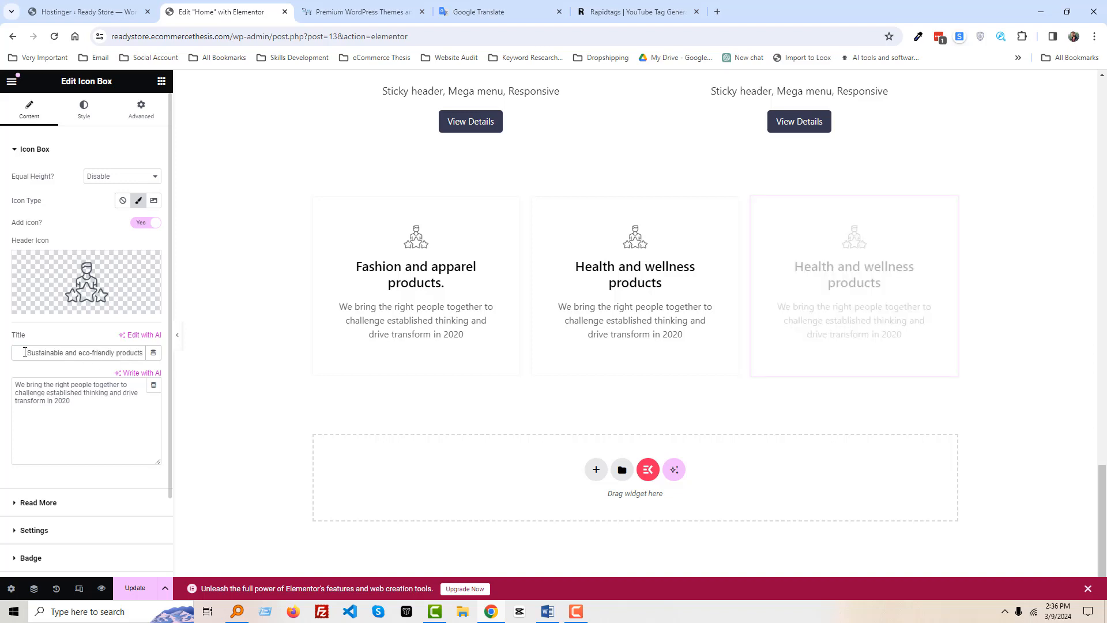
left_click_drag(27, 352, 1, 358)
key("BackSpace")
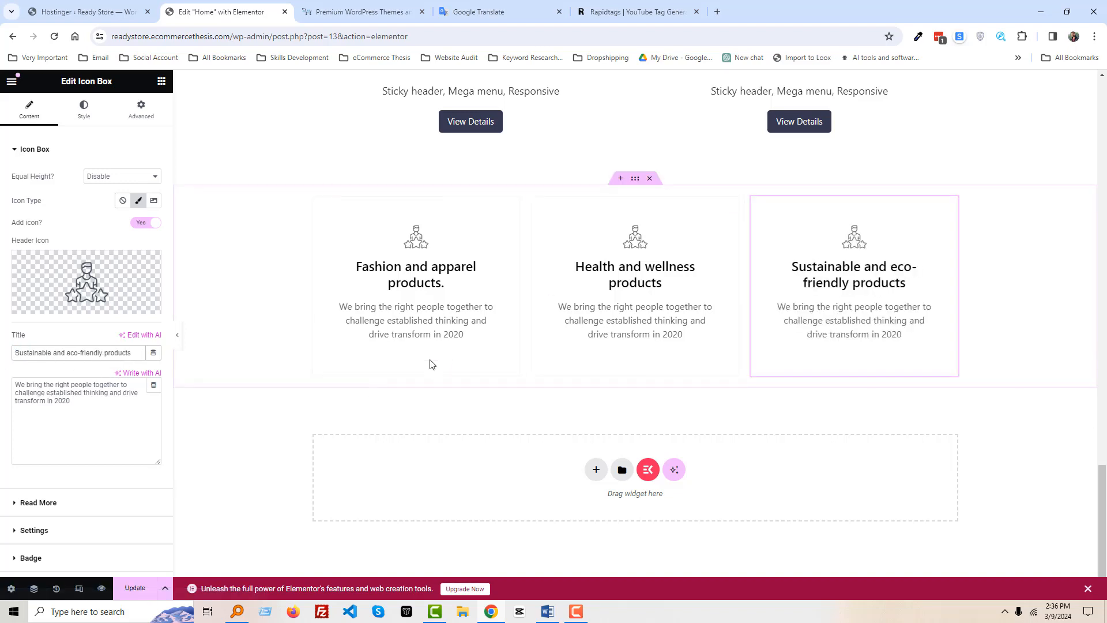
Open the icon library for the Fashion and apparel icon box, search it for "Fashion", and clear the search.
scroll(432, 314, "up", 2)
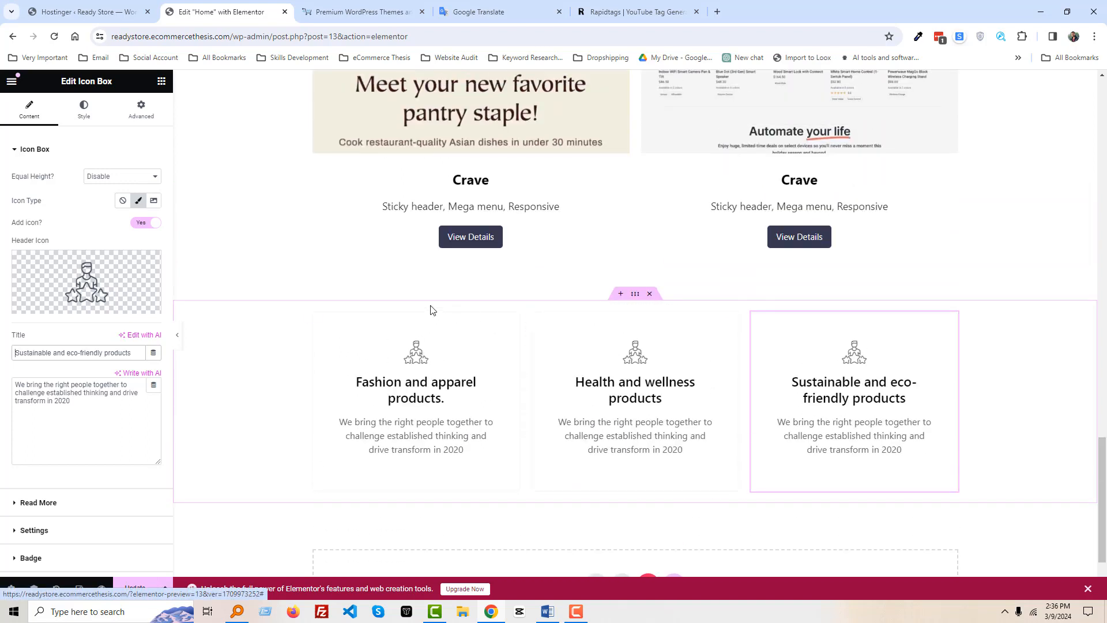
scroll(429, 311, "down", 1)
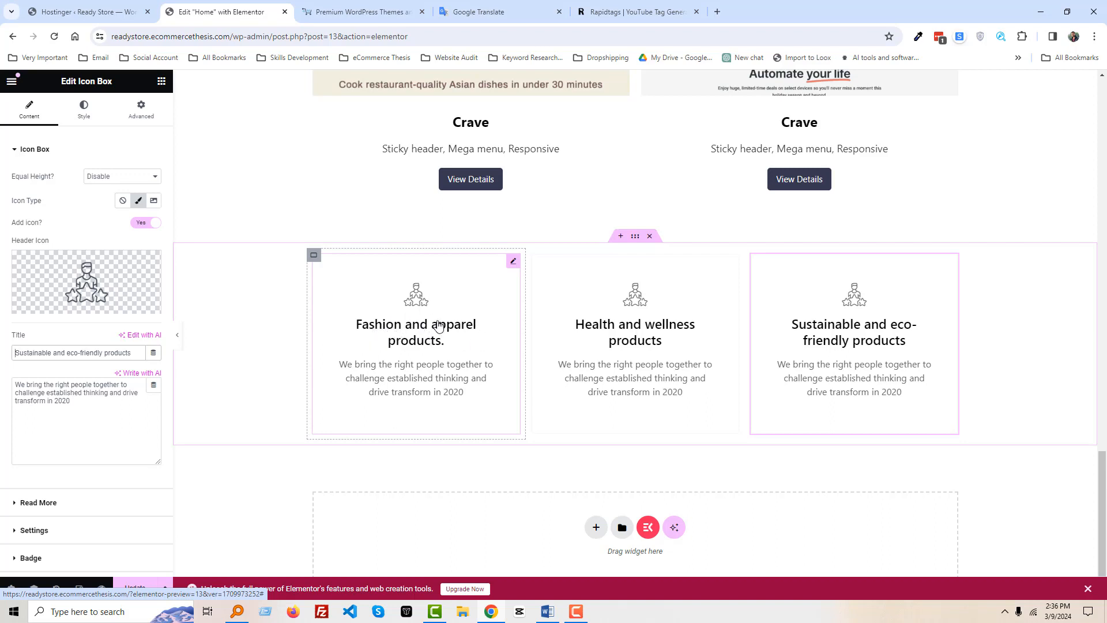
left_click(511, 262)
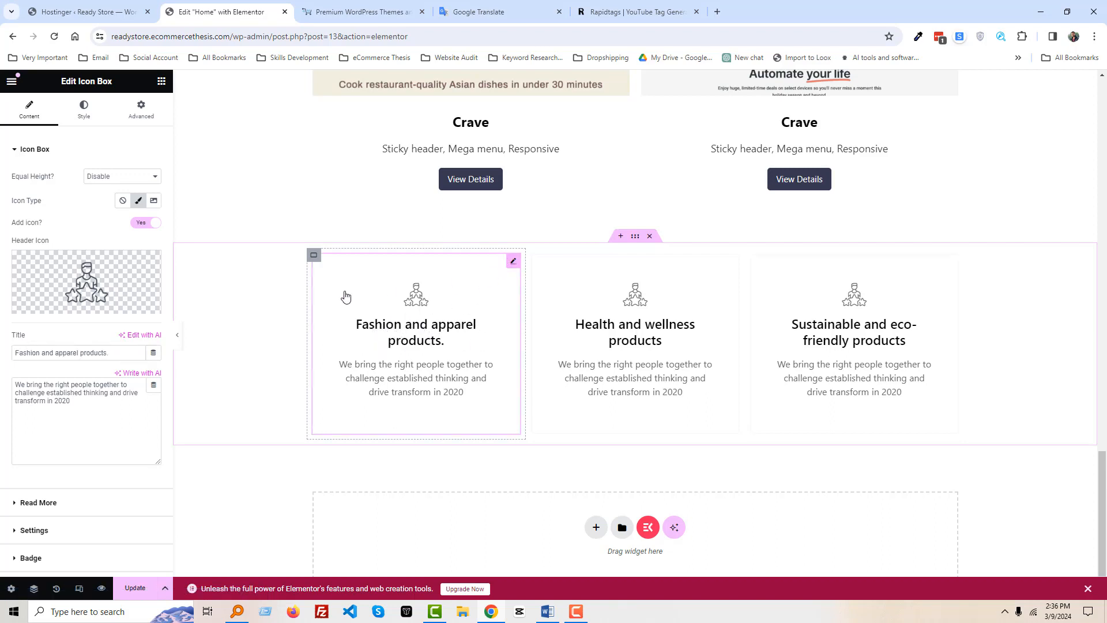
double_click(36, 350)
key("ctrl+c")
left_click(49, 302)
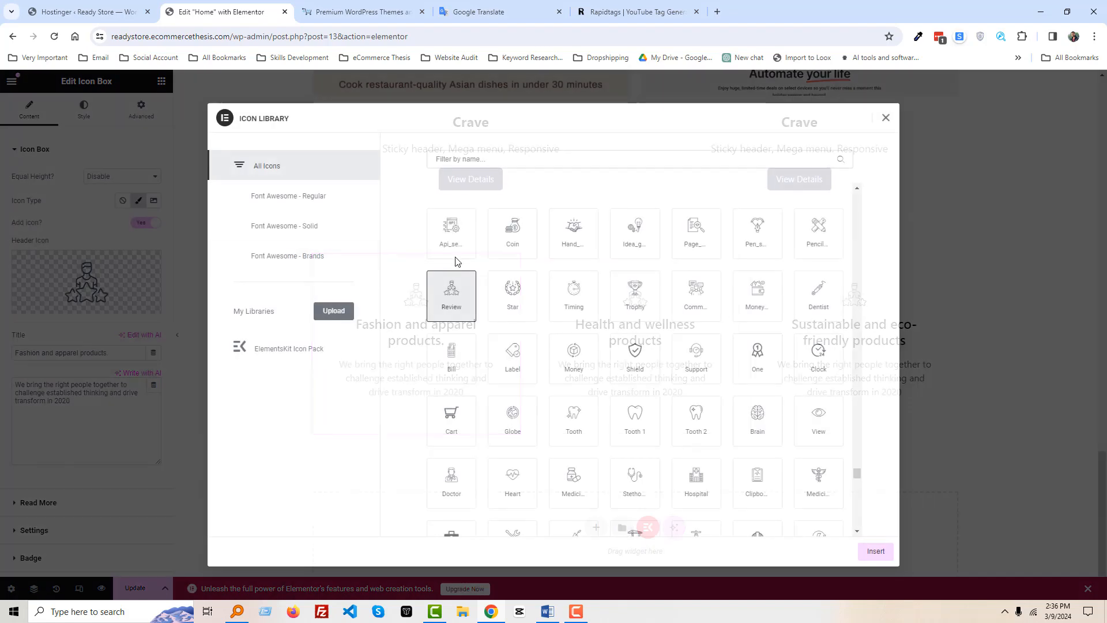
left_click(469, 159)
key("ctrl+v")
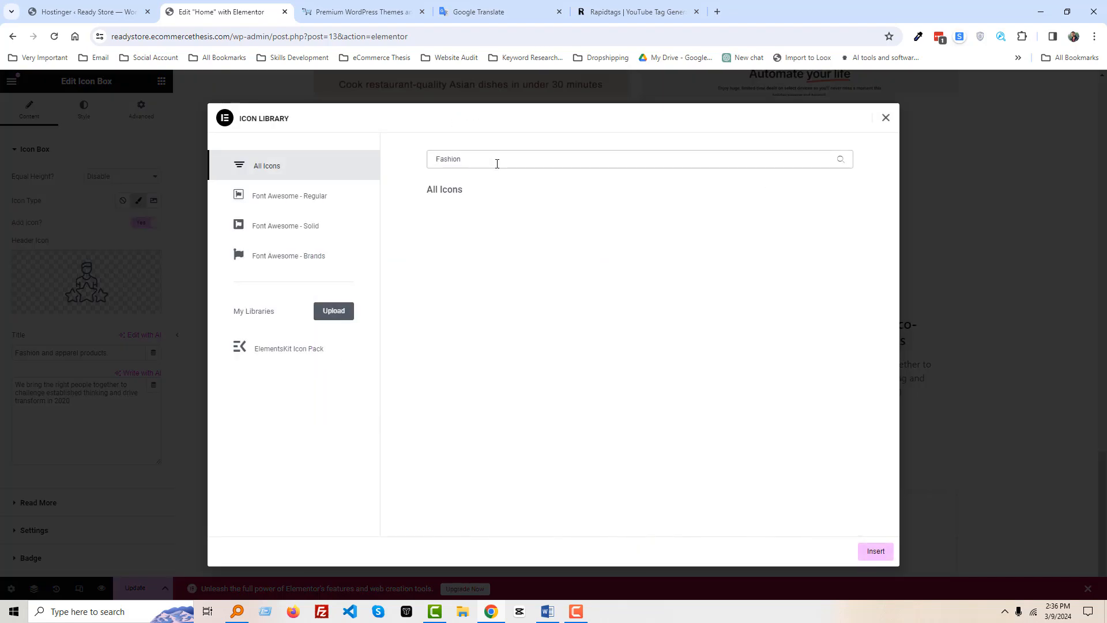
key("BackSpace")
key("BackSpace")
key("BackSpace")
key("BackSpace")
key("BackSpace")
key("BackSpace")
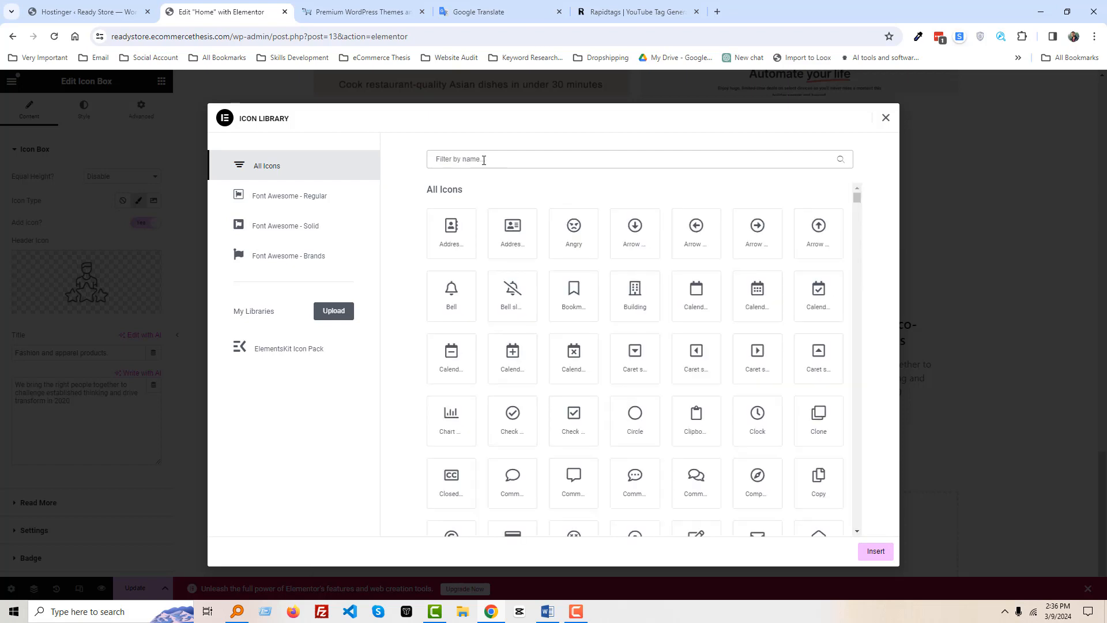
Insert the Shirt icon from the ElementsKit Icon Pack as the Fashion and apparel box's header icon.
left_click(303, 201)
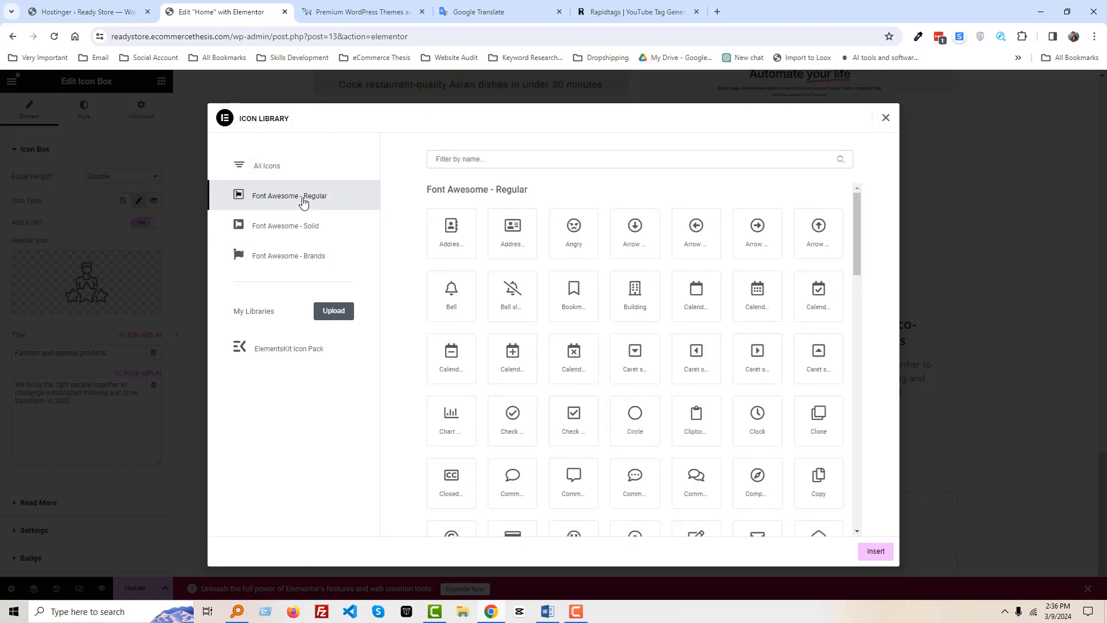
left_click(314, 348)
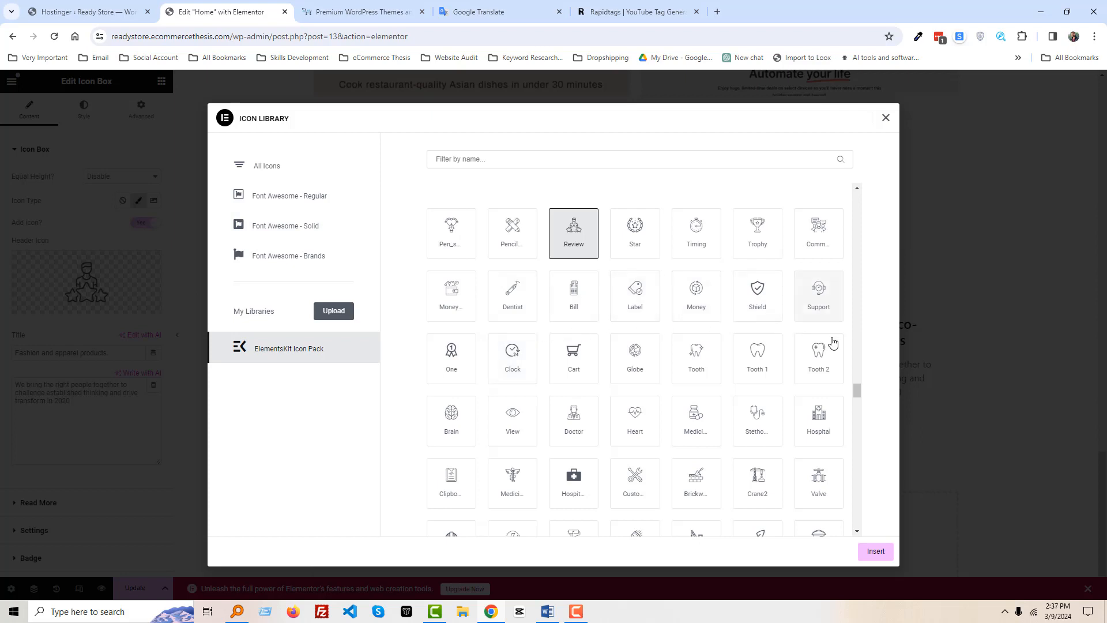
scroll(709, 306, "up", 10)
scroll(650, 374, "down", 2)
scroll(653, 387, "down", 1)
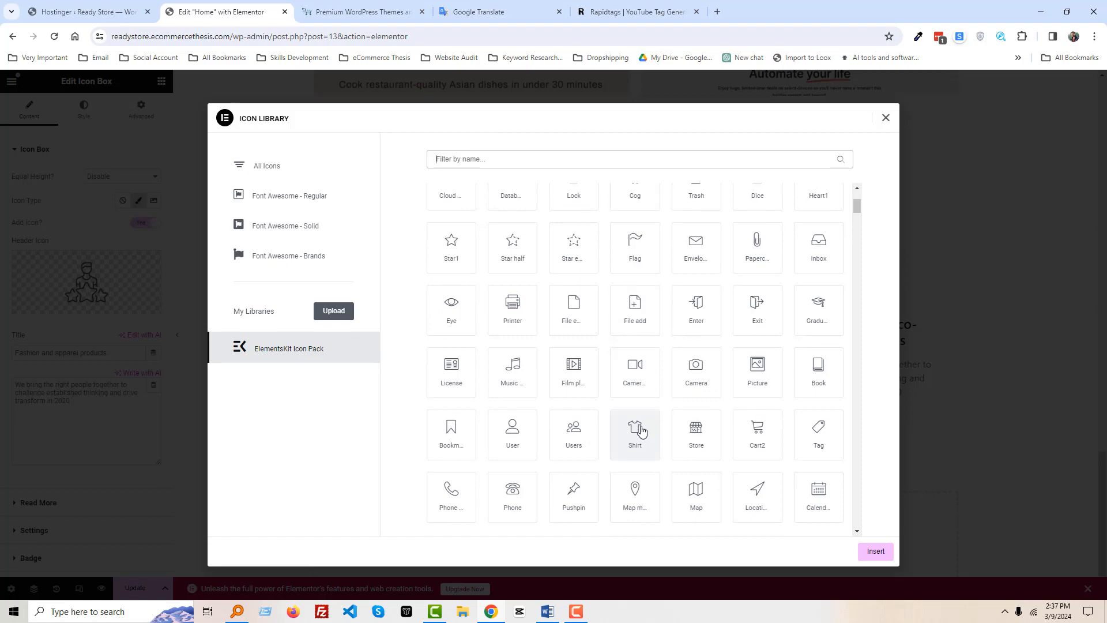
left_click(641, 431)
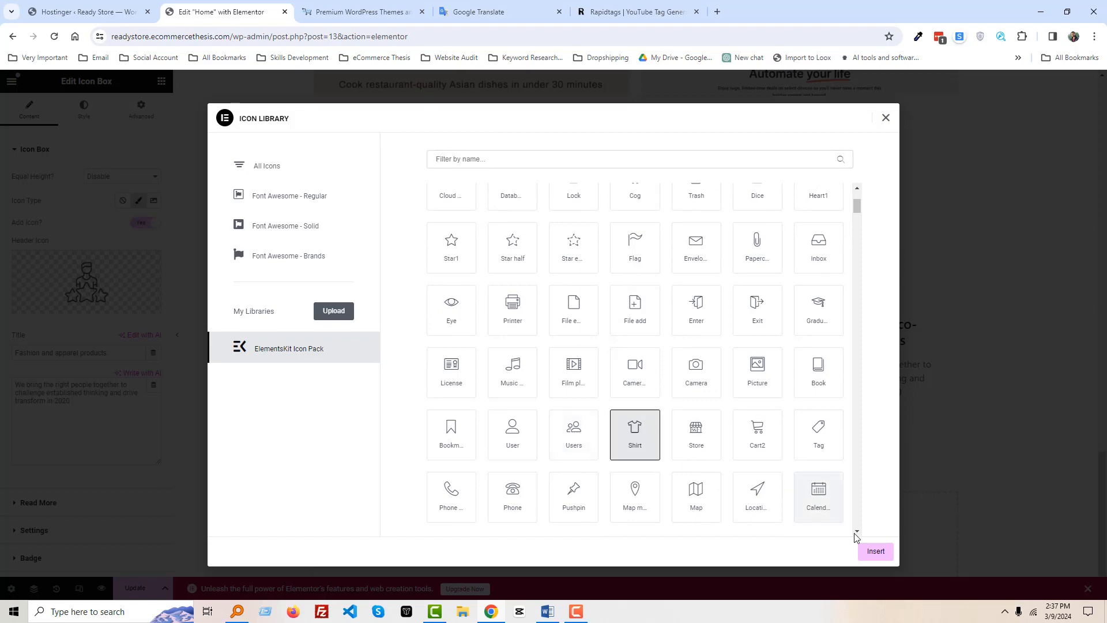
left_click(874, 551)
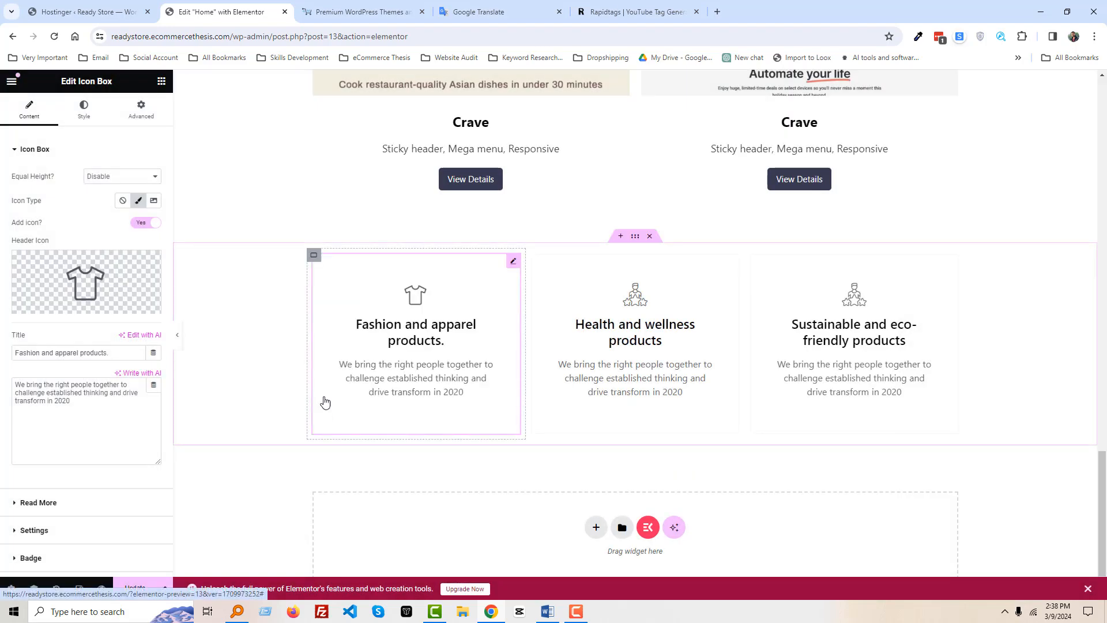
Open the icon library for the Health and wellness icon box and search it for "hea" and "wel".
left_click(625, 332)
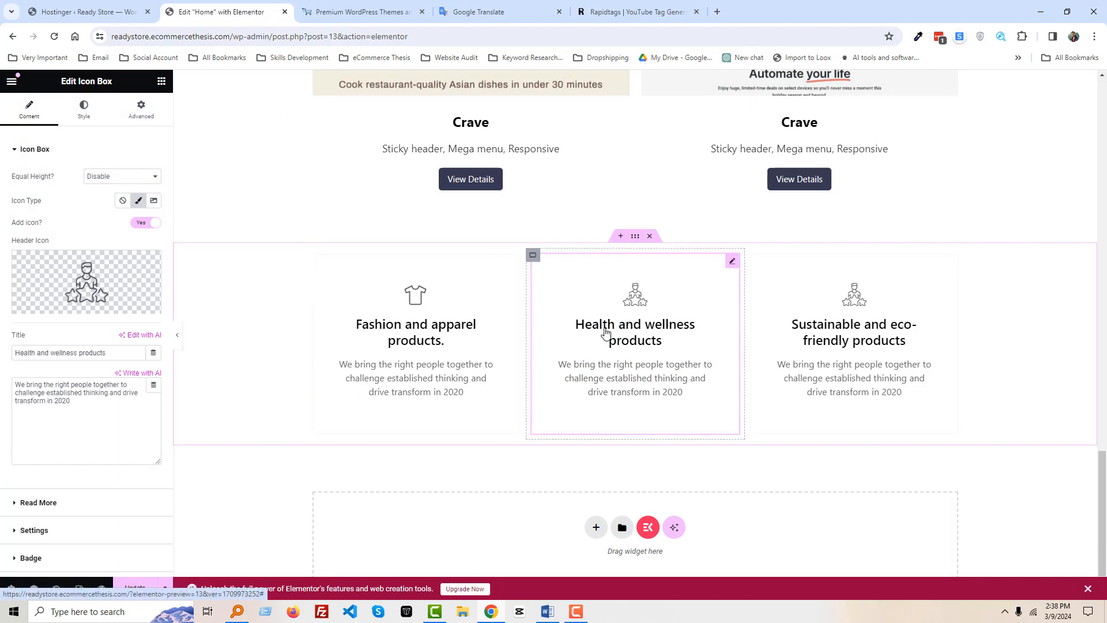
left_click(97, 282)
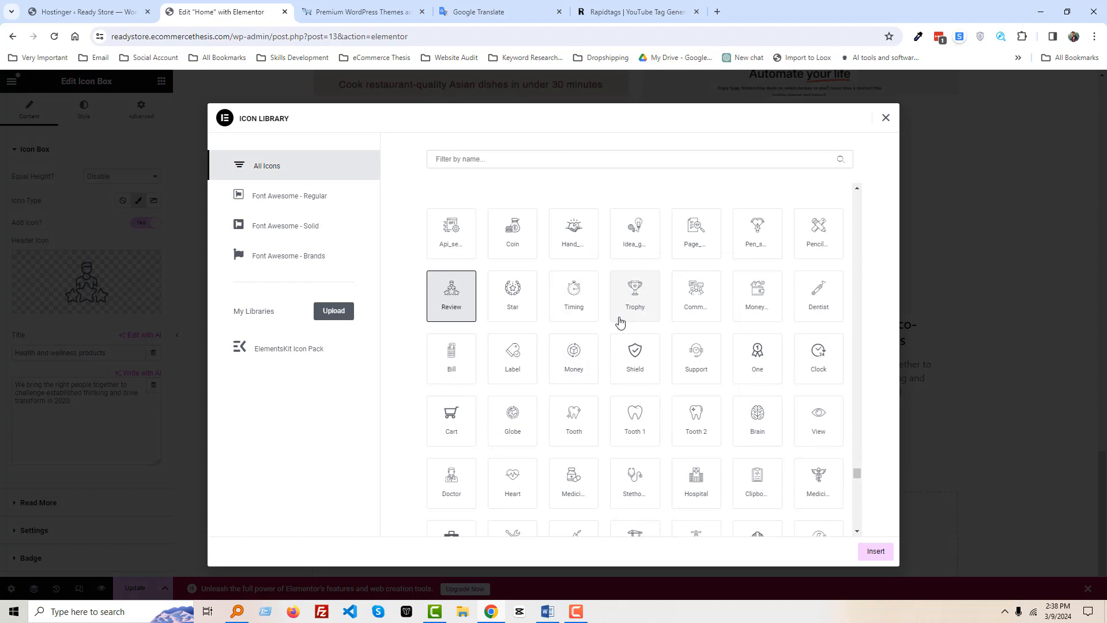
left_click(620, 160)
type("hea")
key("BackSpace")
key("BackSpace")
key("BackSpace")
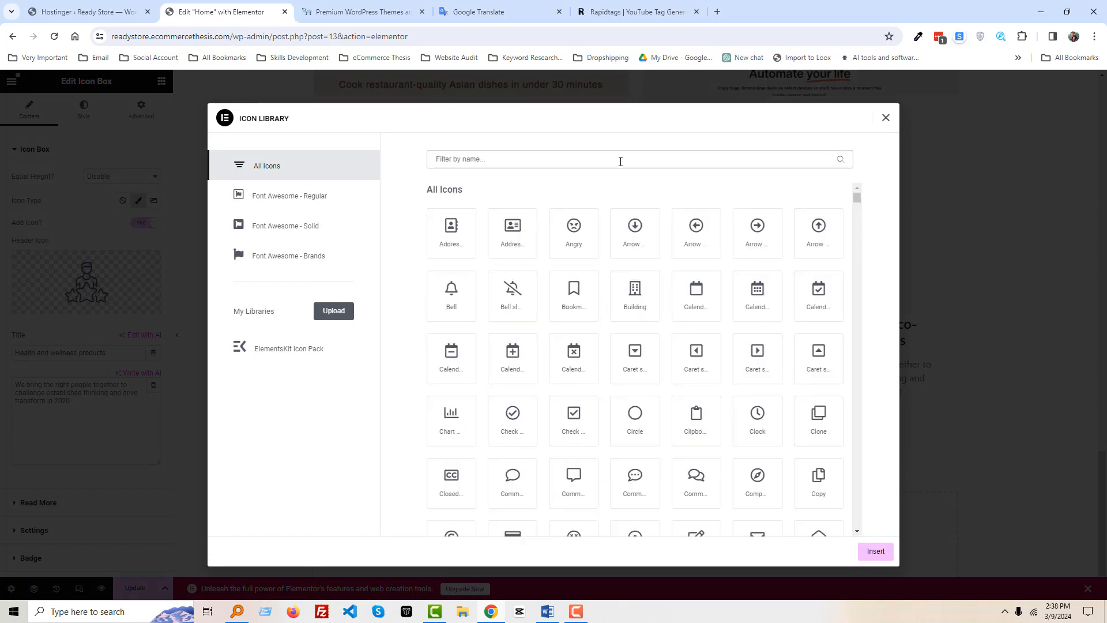
type("wel")
key("BackSpace")
key("BackSpace")
key("BackSpace")
Insert the Leaf icon from the ElementsKit Icon Pack as the Health and wellness box's header icon.
left_click(343, 346)
scroll(678, 286, "down", 4)
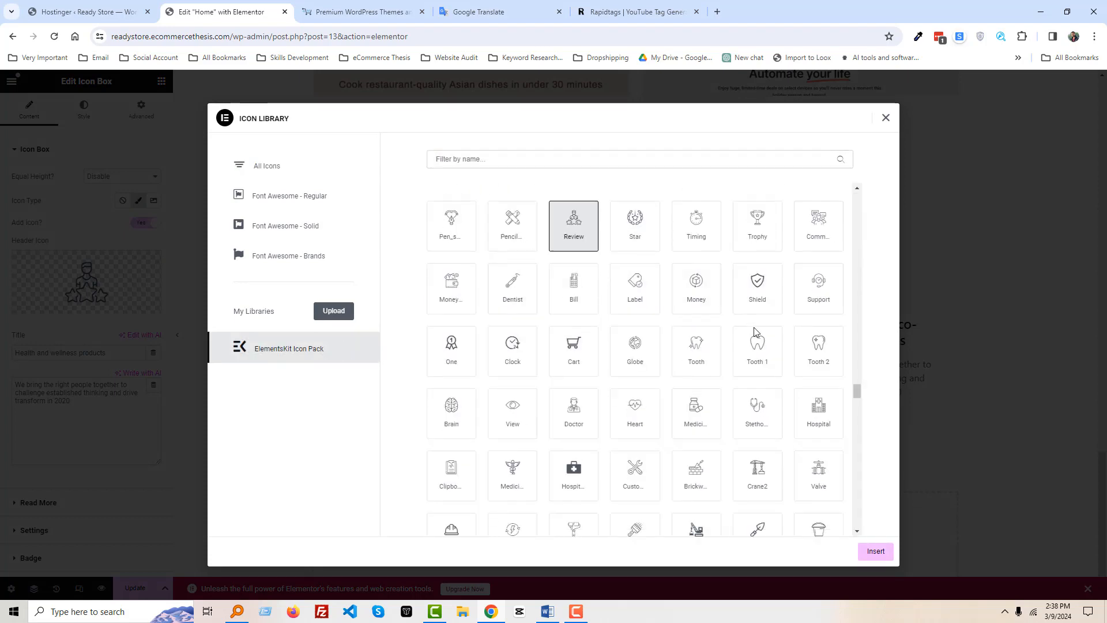
scroll(516, 471, "down", 6)
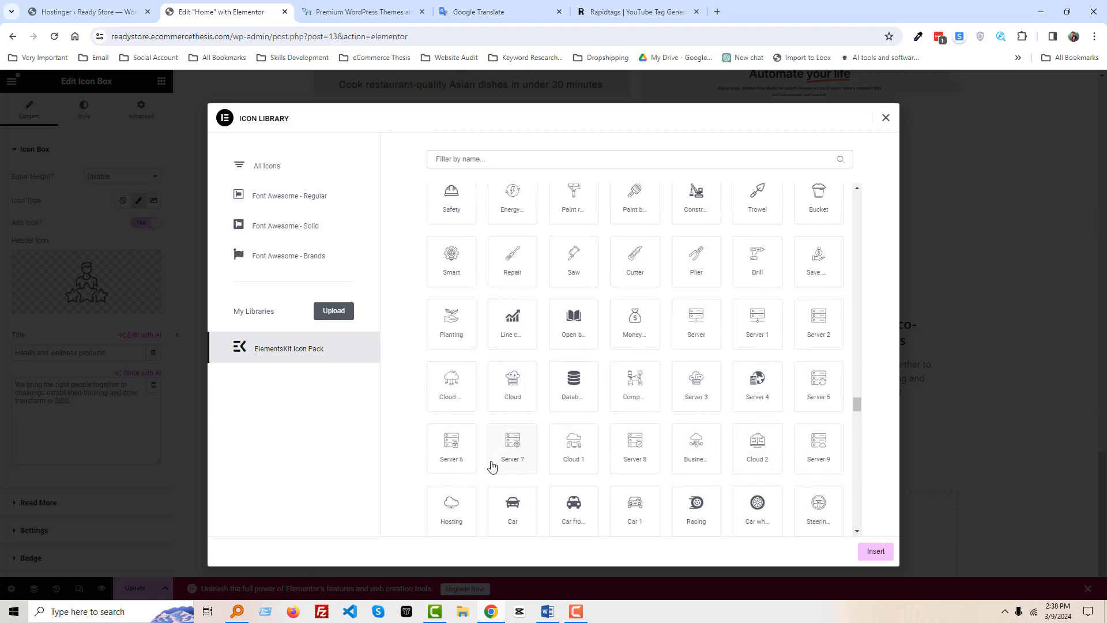
scroll(737, 450, "down", 15)
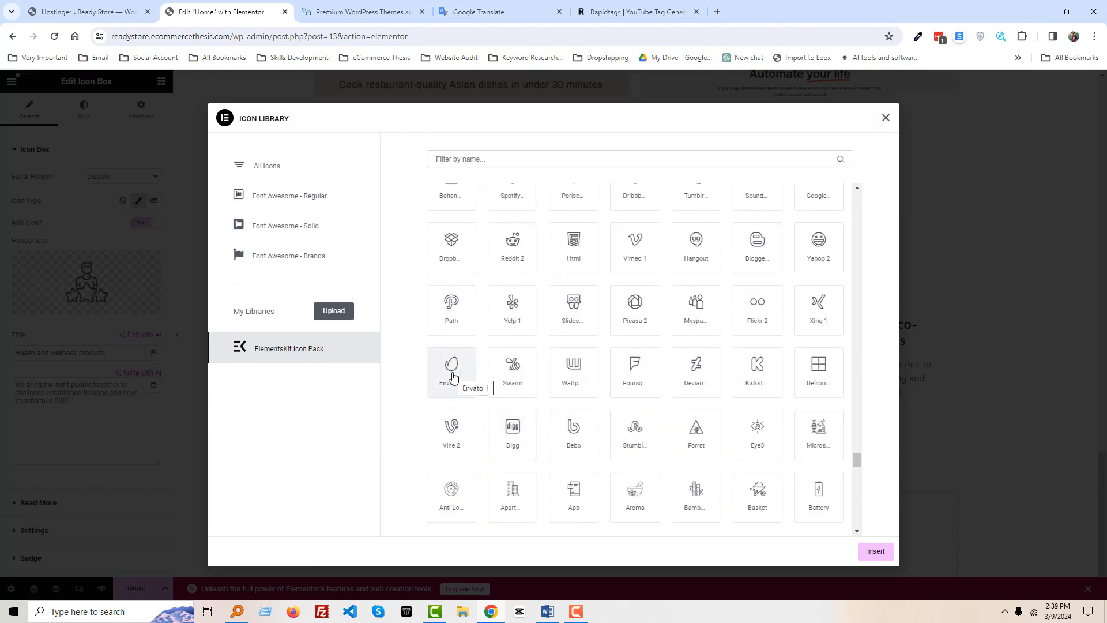
scroll(511, 445, "down", 5)
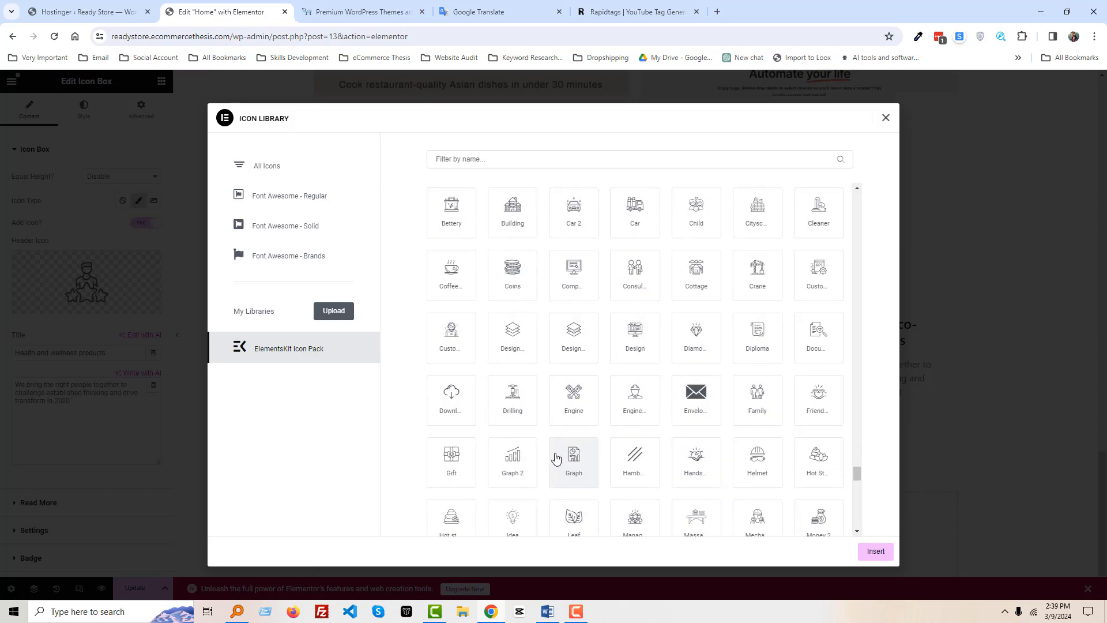
scroll(516, 469, "down", 3)
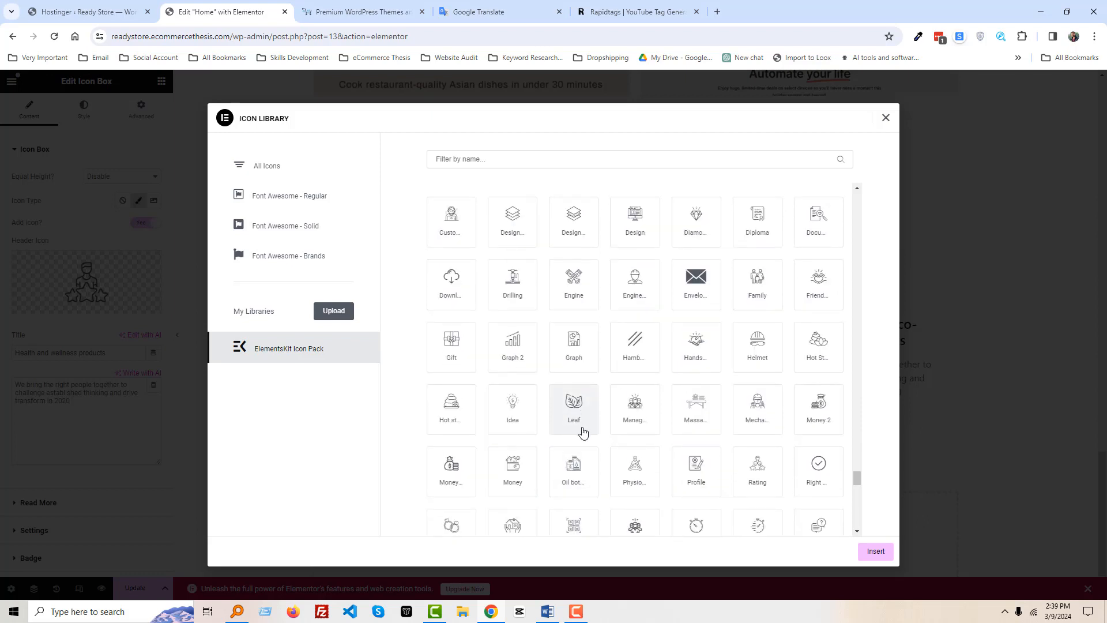
left_click(575, 421)
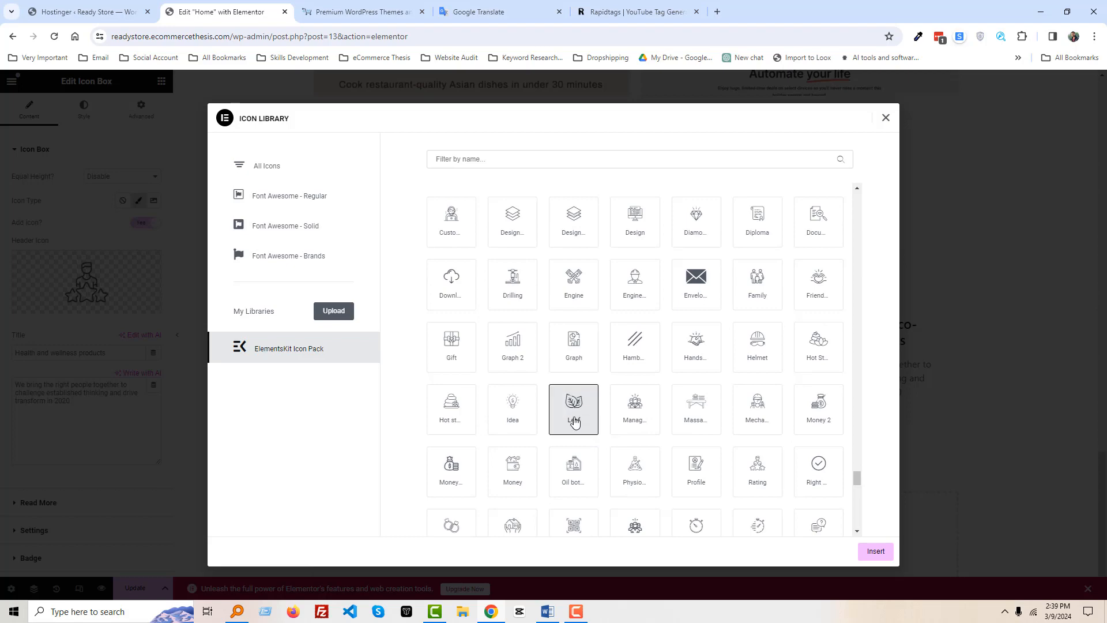
left_click(876, 552)
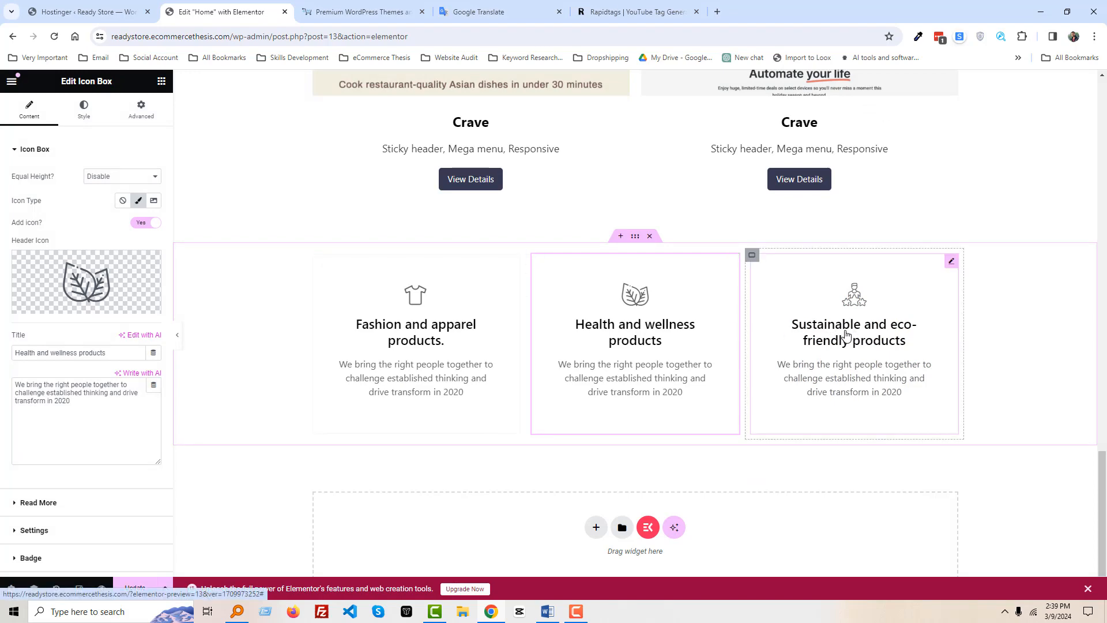
Search the icon library for "eco" and "lea", and give the Sustainable and eco-friendly box a single-leaf icon.
left_click(785, 319)
left_click(49, 304)
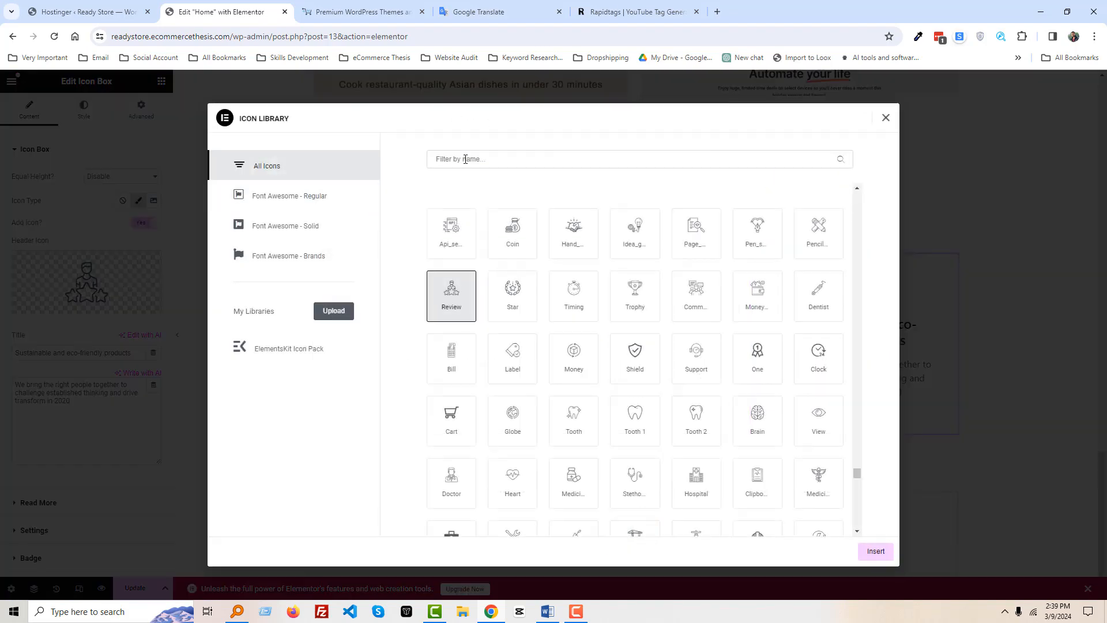
left_click(465, 158)
type("eco")
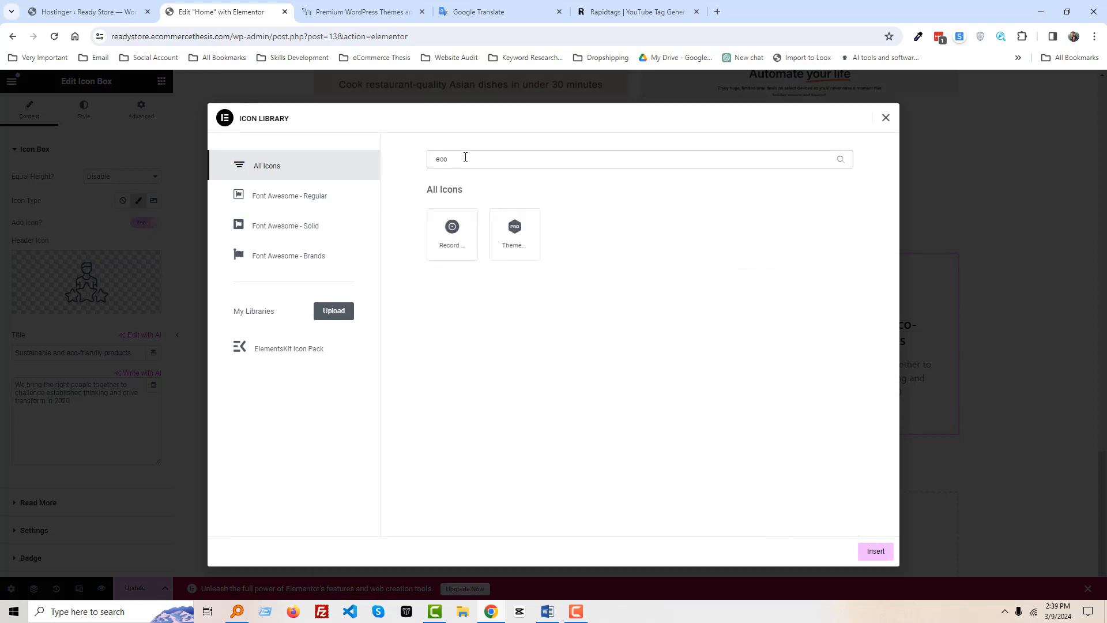
key("BackSpace")
key("BackSpace")
key("BackSpace")
type("lea")
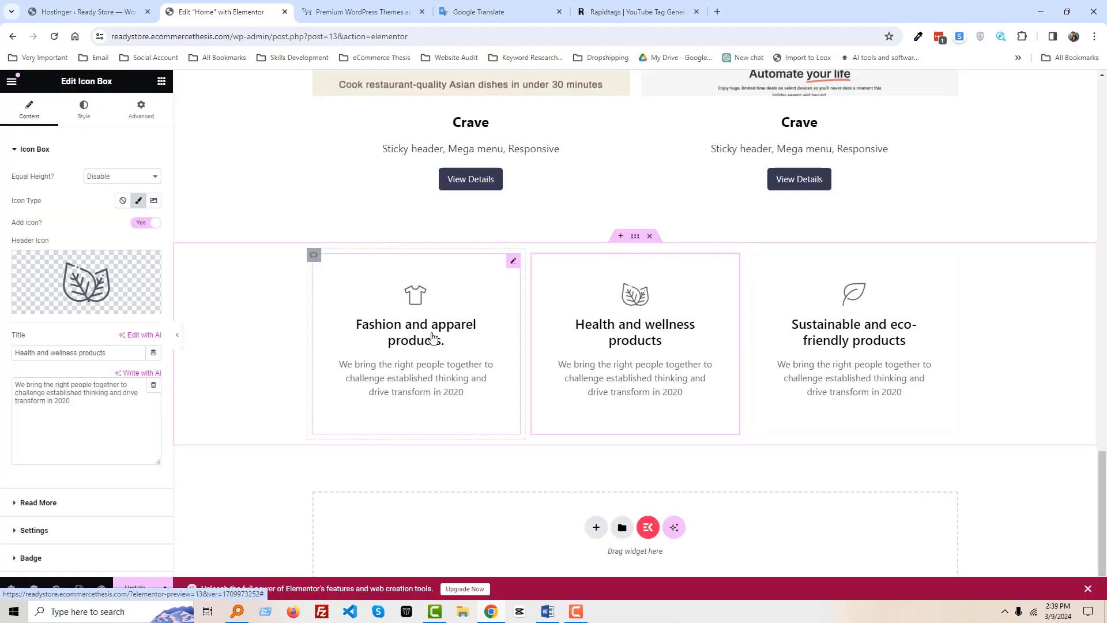
Search the icon library for "fami" and replace the Health and wellness box's header icon with Family.
mouse_move(109, 297)
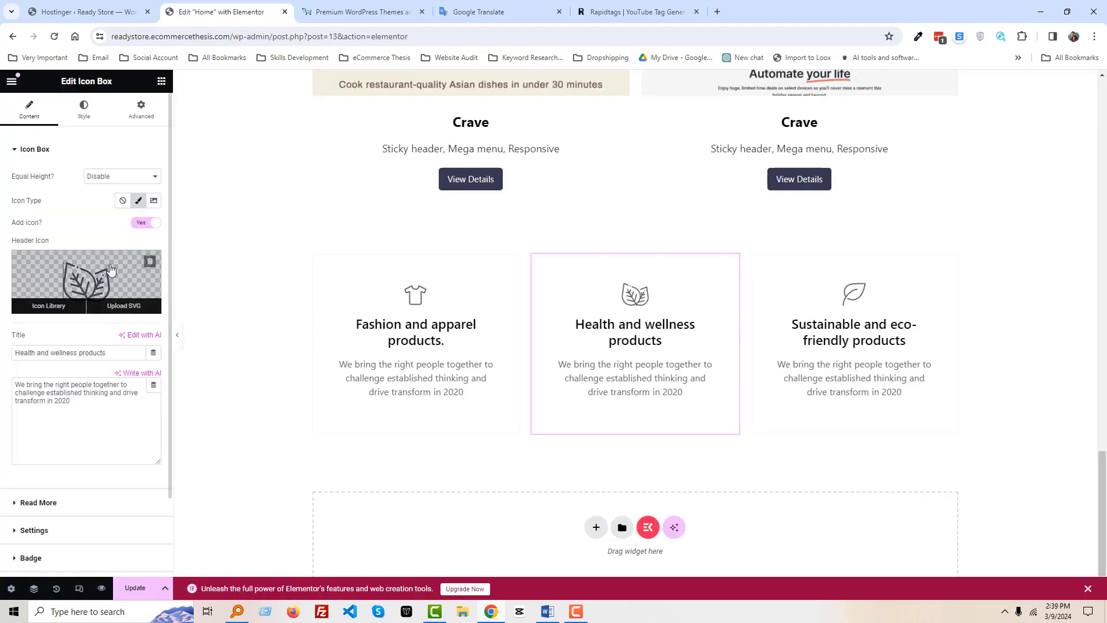
left_click(112, 269)
left_click(514, 157)
type("f")
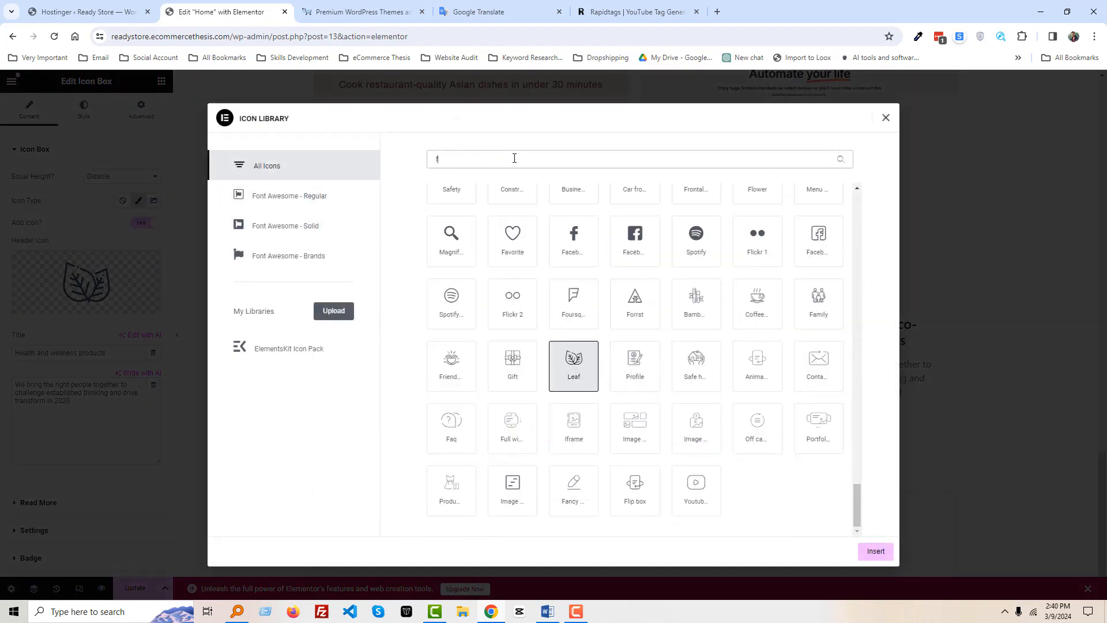
type("ami")
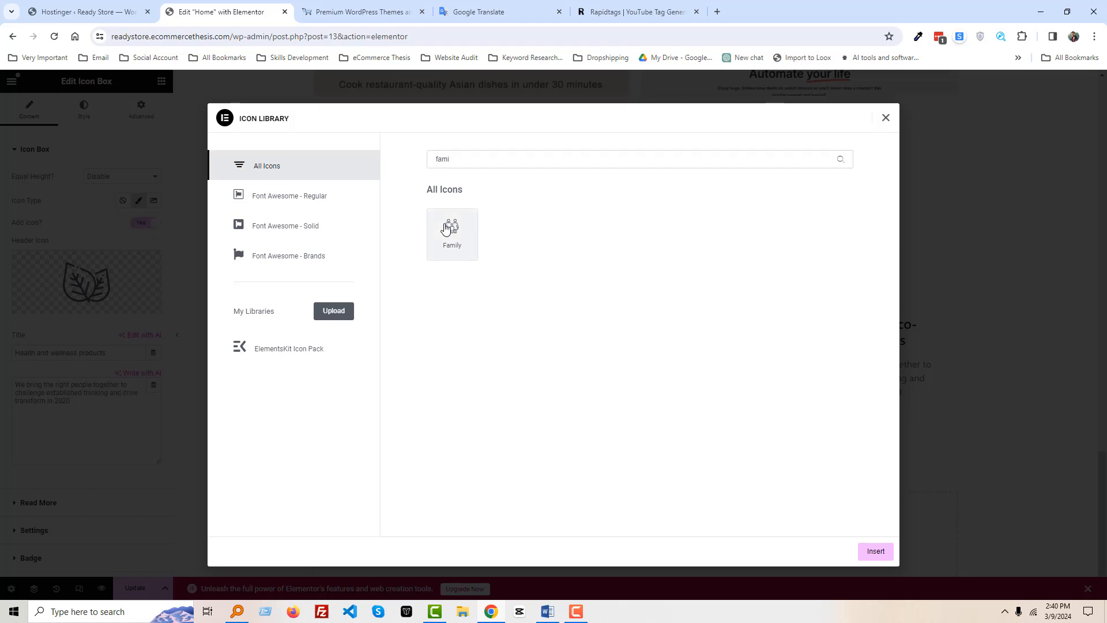
left_click(447, 229)
left_click(872, 551)
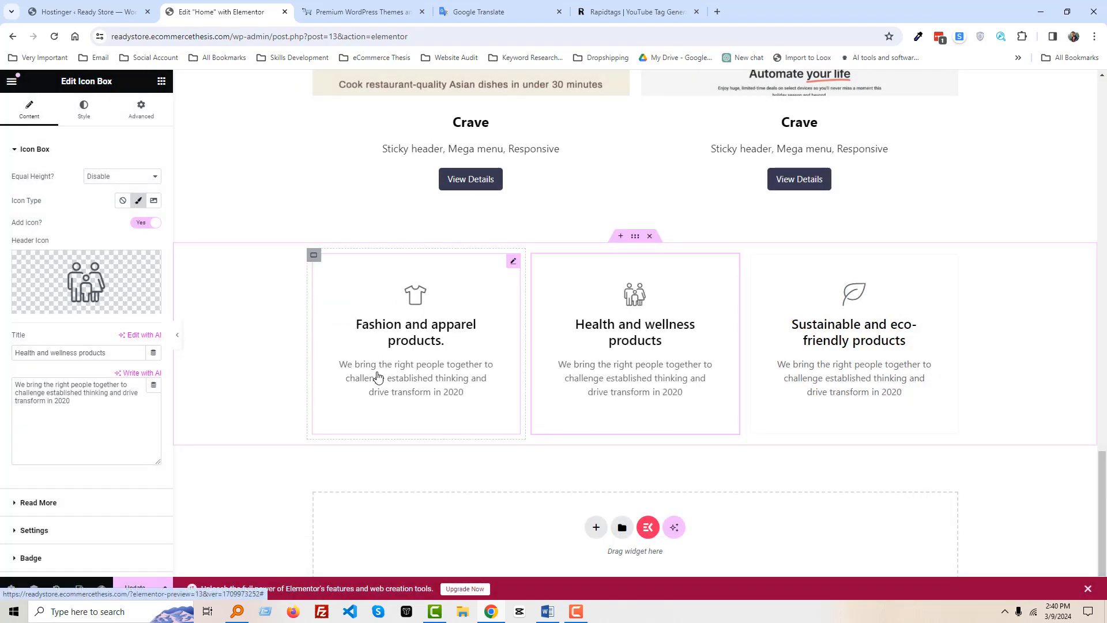
scroll(549, 435, "up", 5)
scroll(476, 434, "down", 5)
scroll(469, 421, "up", 1)
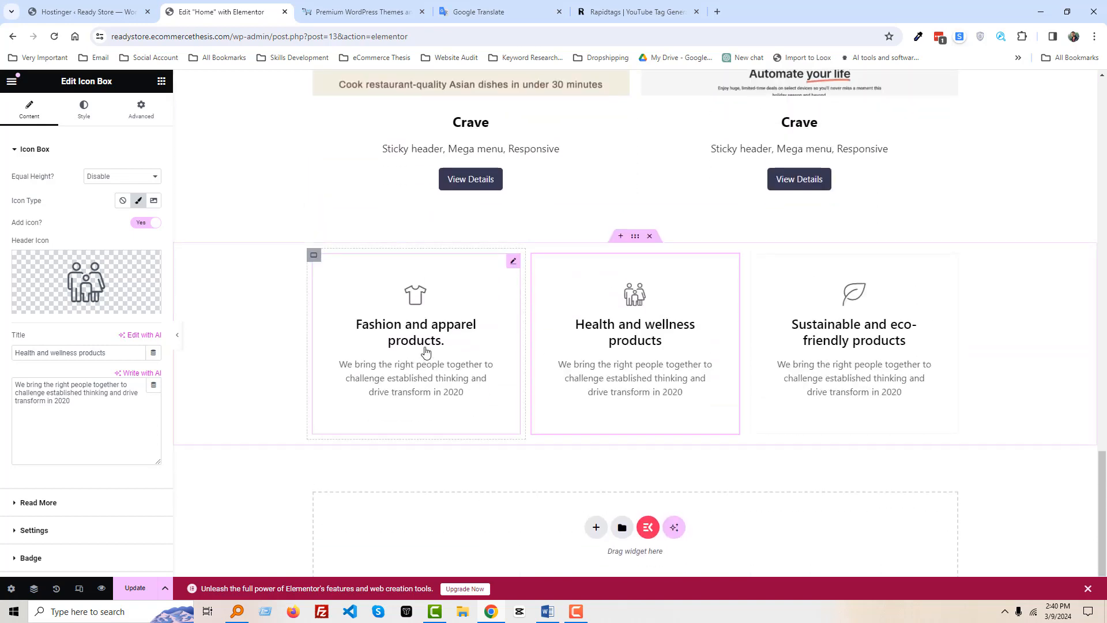
Clear the description text from the Fashion and apparel, Health and wellness, and Sustainable and eco-friendly icon boxes.
left_click(397, 381)
triple_click(113, 407)
left_click(556, 403)
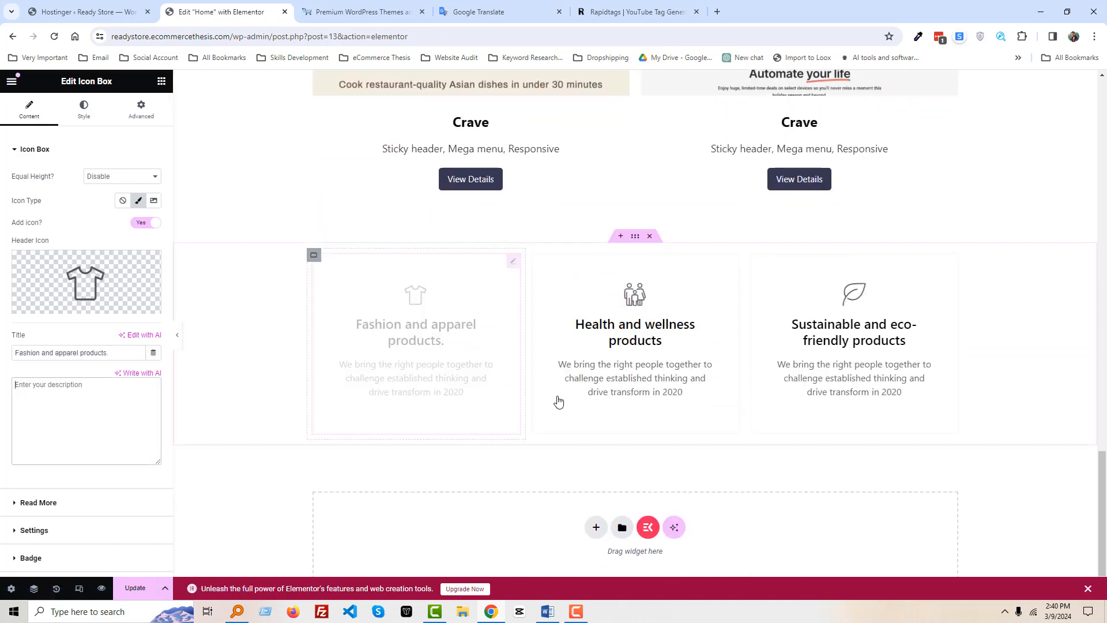
triple_click(83, 406)
key("Delete")
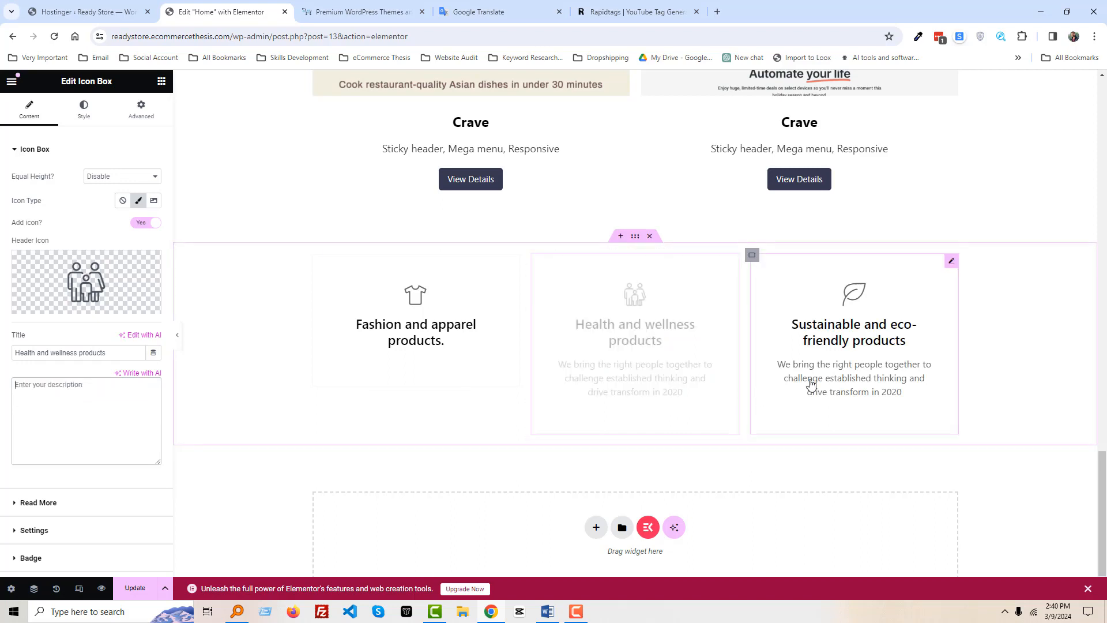
left_click(814, 387)
left_click(116, 422)
triple_click(117, 423)
key("Delete")
left_click(279, 386)
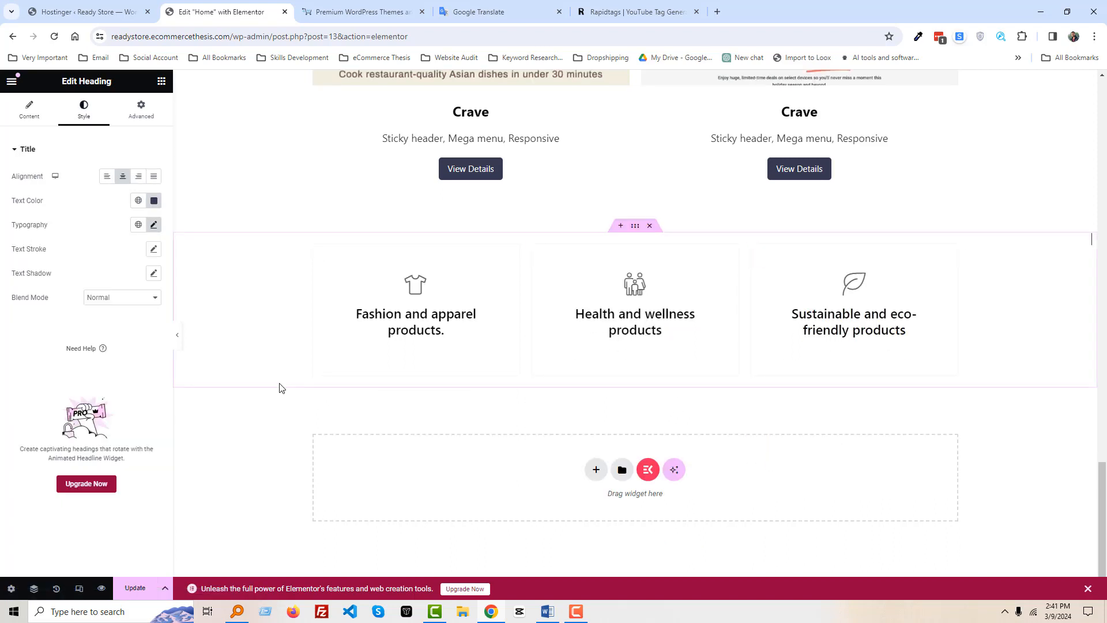
Set the title font family of the Fashion and apparel icon box to Signika.
left_click(400, 335)
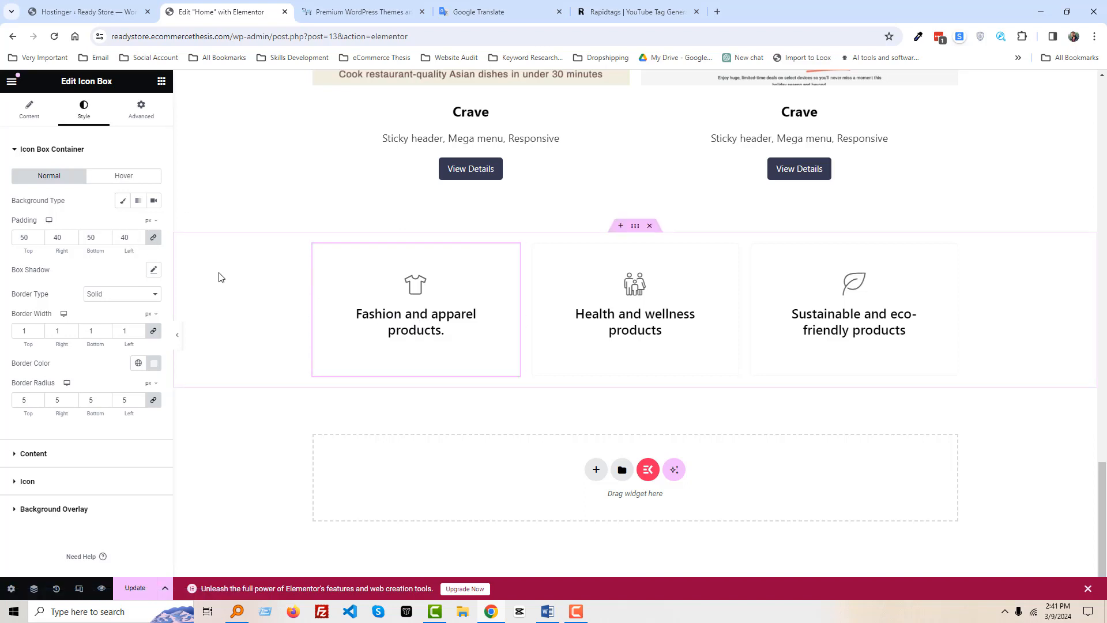
left_click(29, 109)
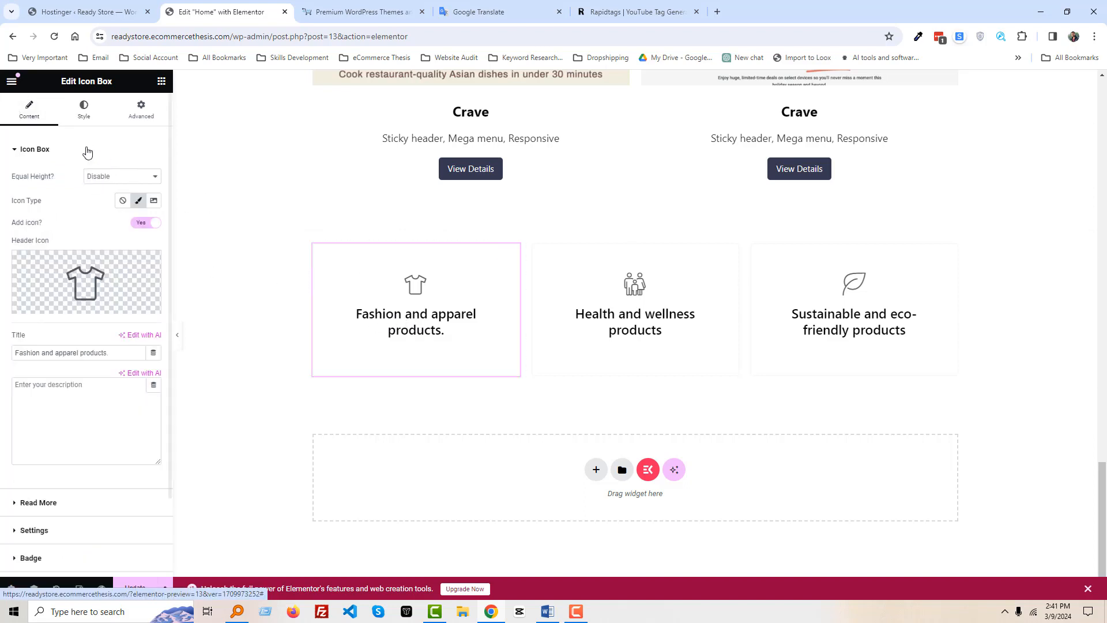
left_click(83, 109)
scroll(129, 359, "down", 1)
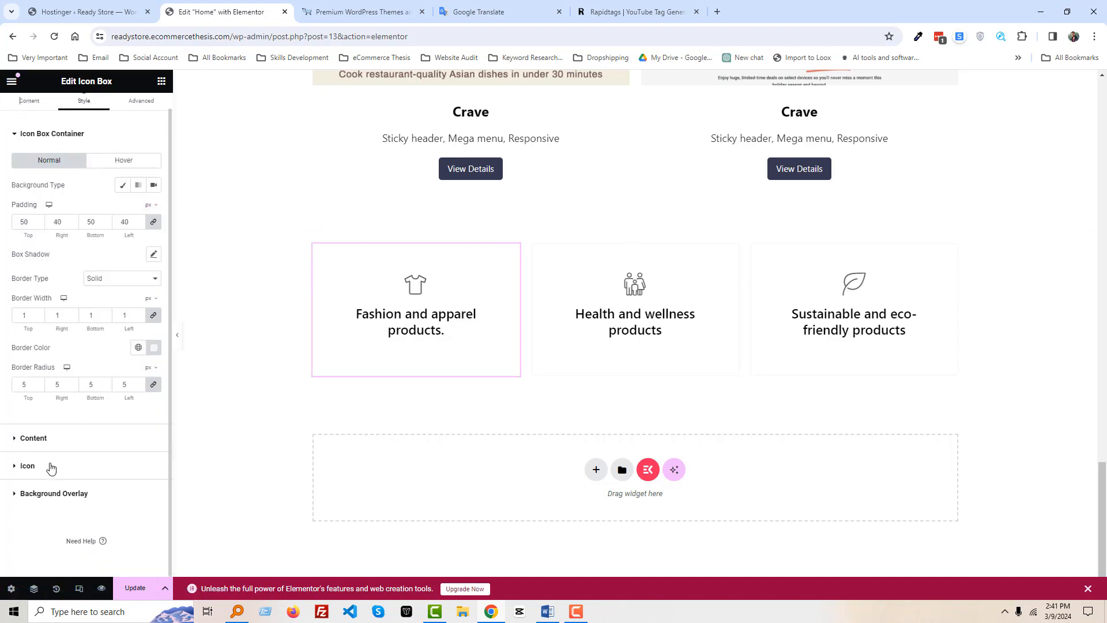
left_click(111, 437)
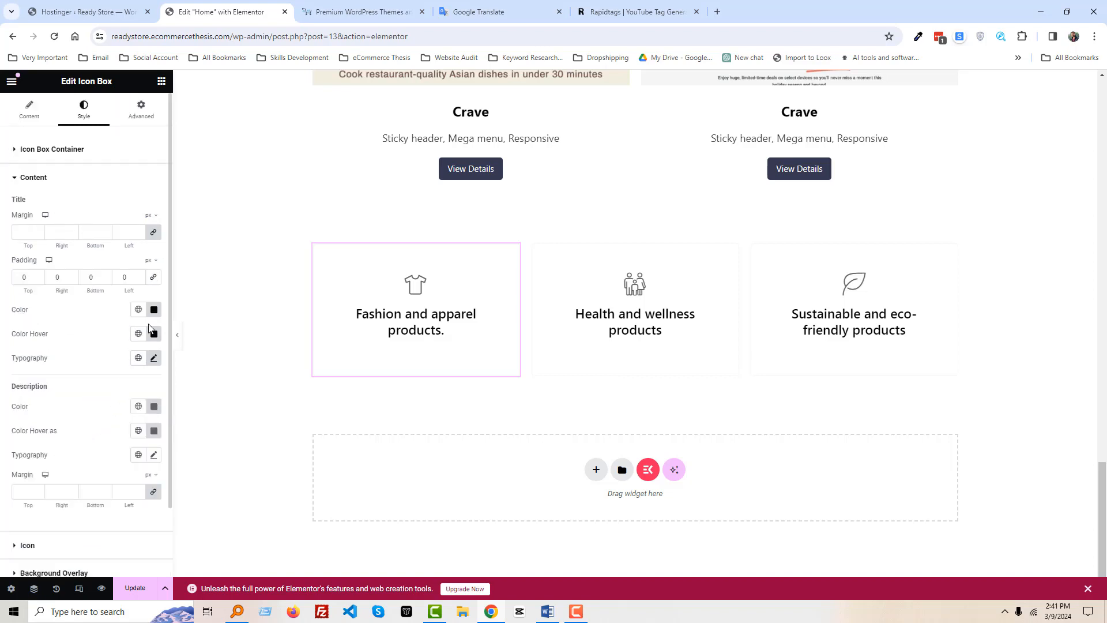
left_click(154, 358)
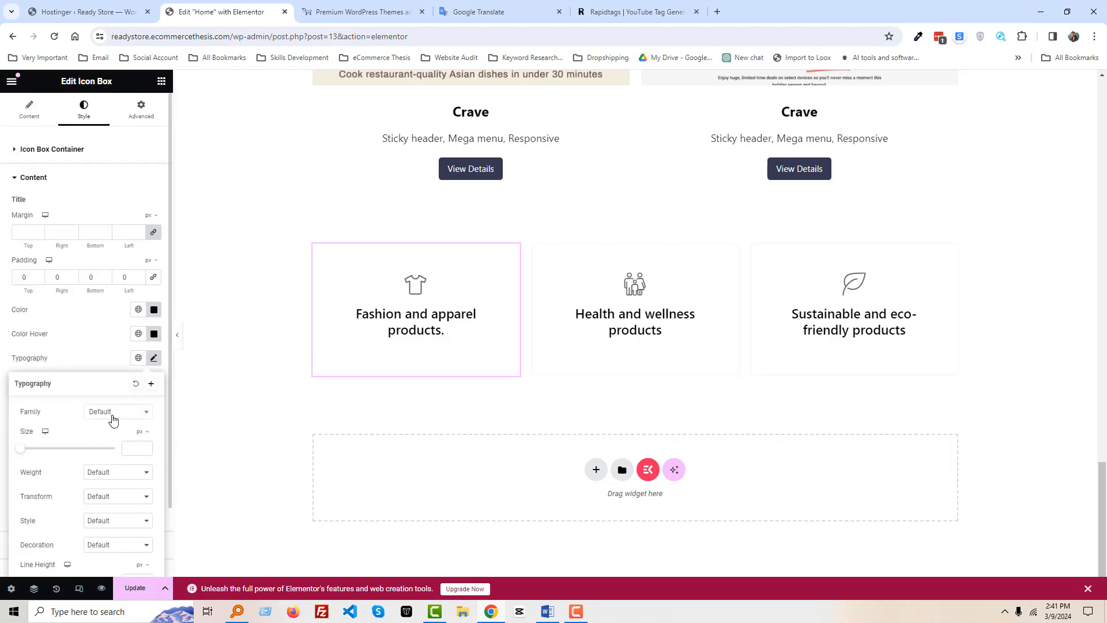
left_click(115, 413)
type("sign")
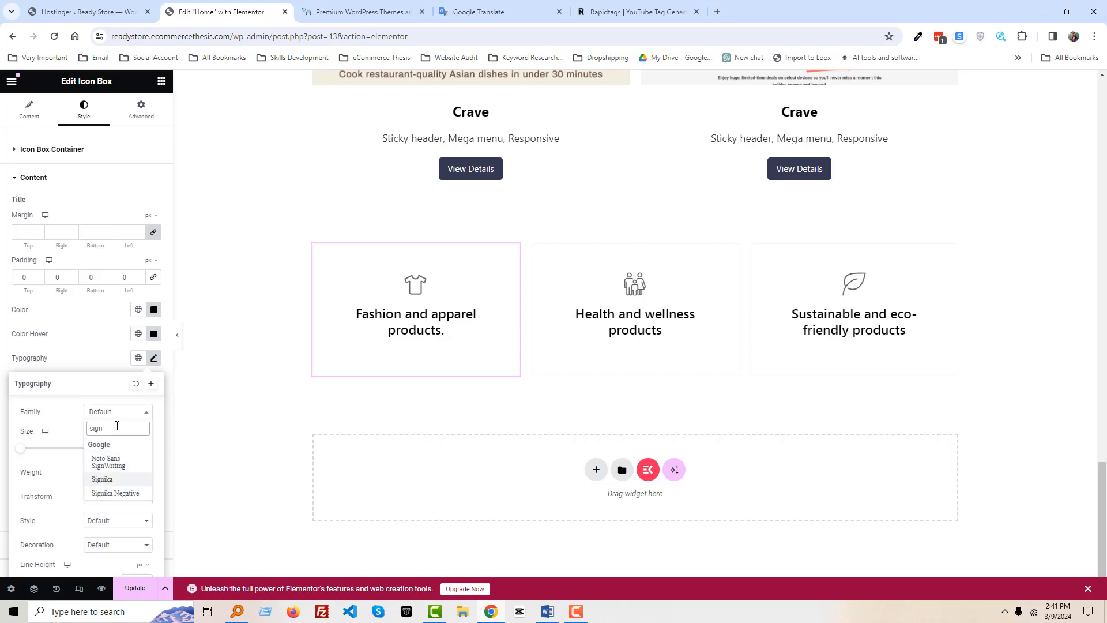
key("Return")
left_click(611, 311)
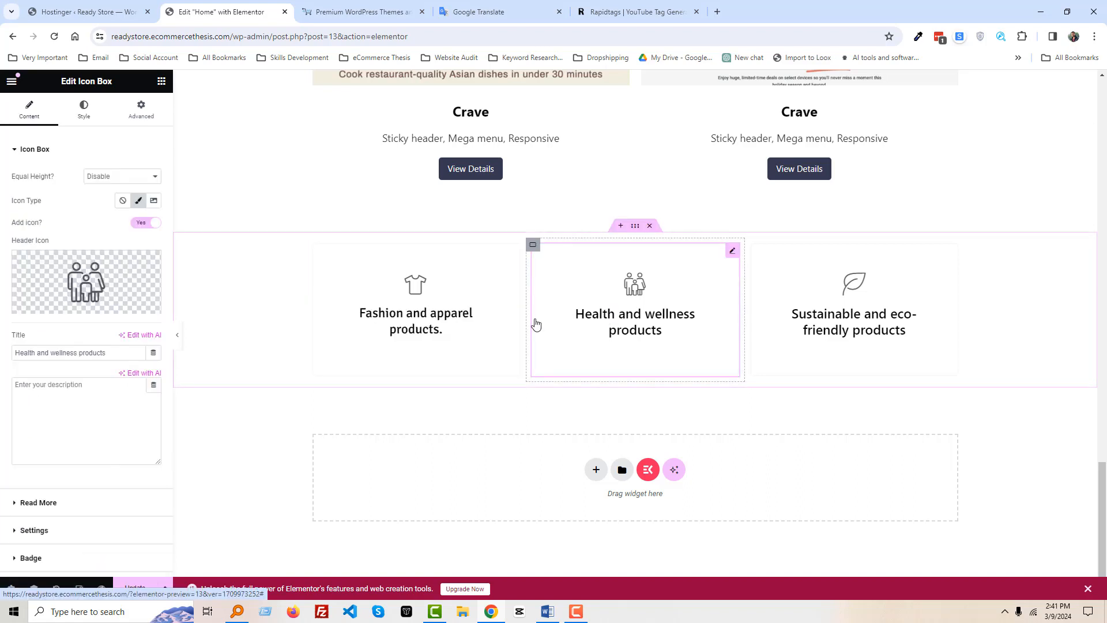
left_click(83, 110)
scroll(92, 449, "down", 1)
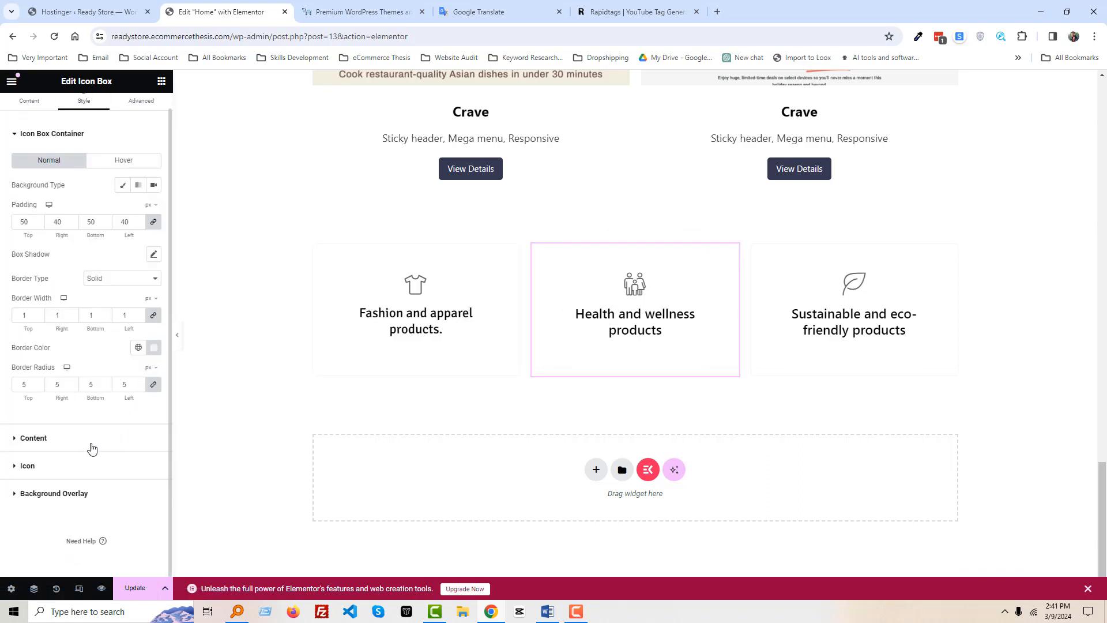
left_click(57, 439)
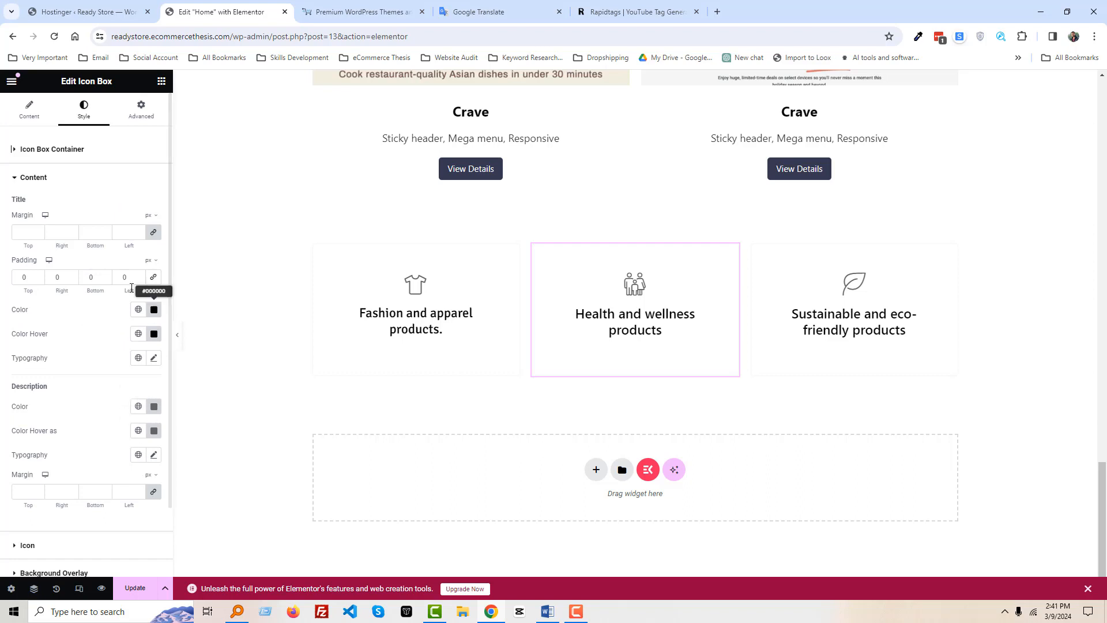
left_click(153, 358)
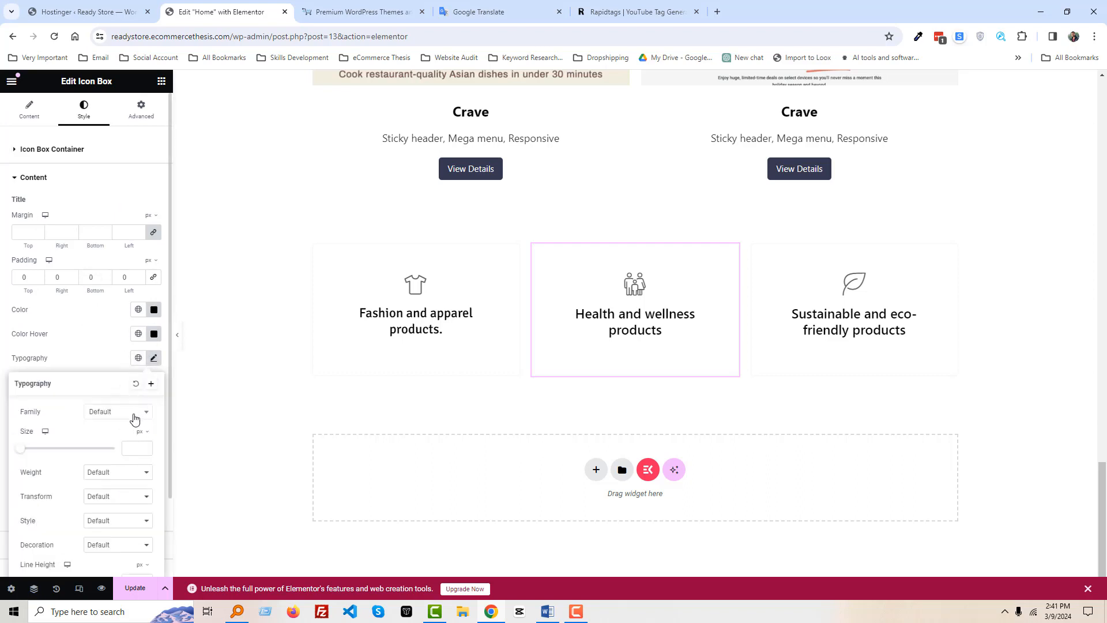
left_click(130, 413)
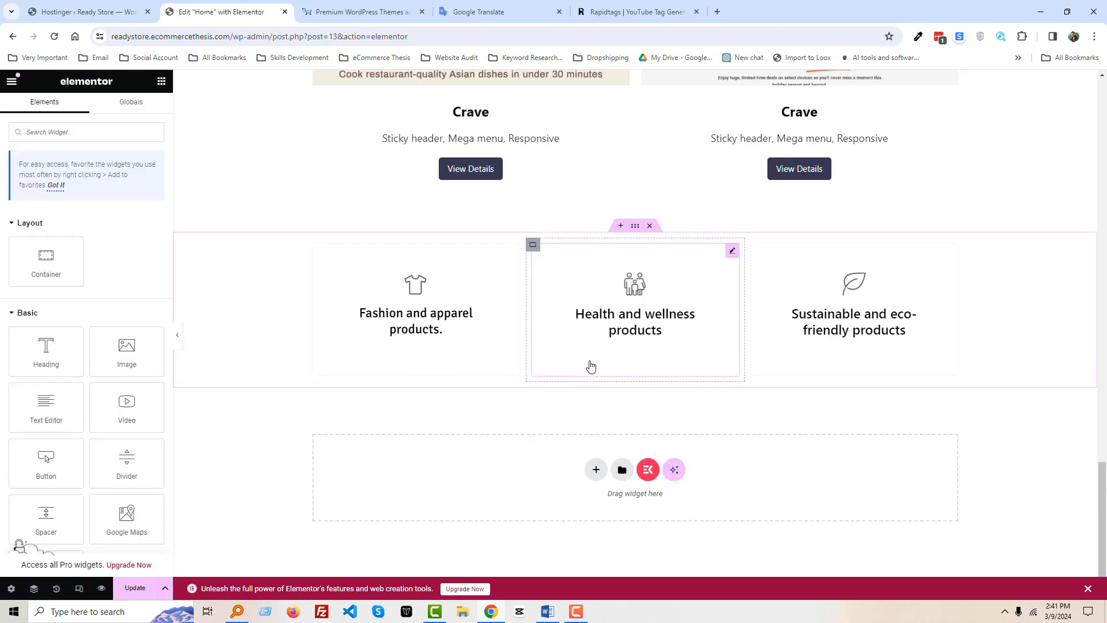
Set the title font family of the Health and wellness icon box to Signika.
left_click(595, 330)
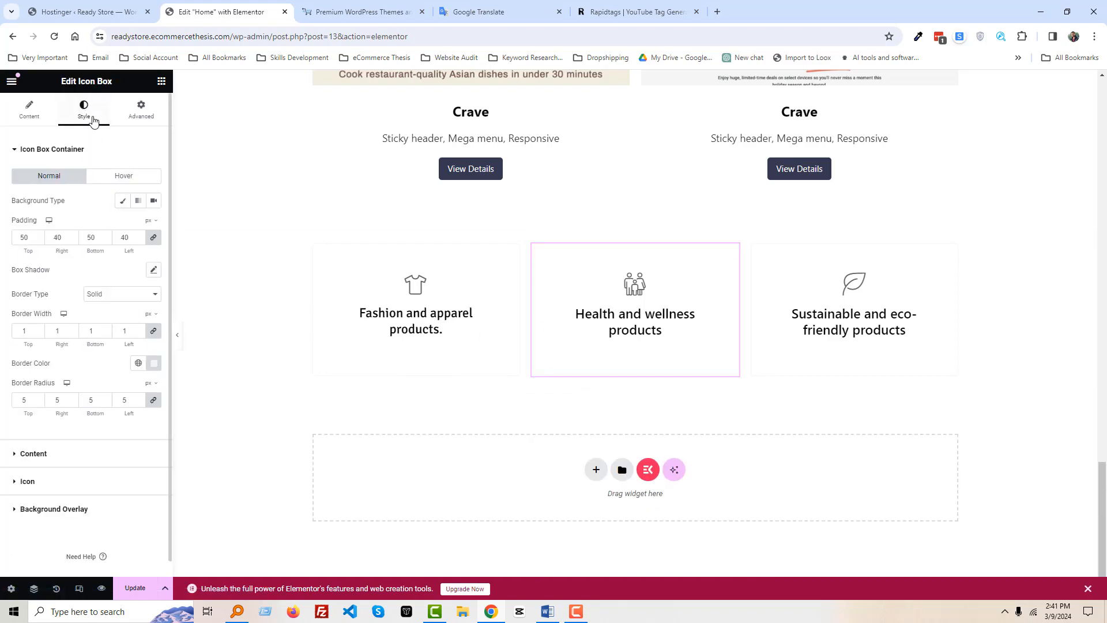
left_click(93, 454)
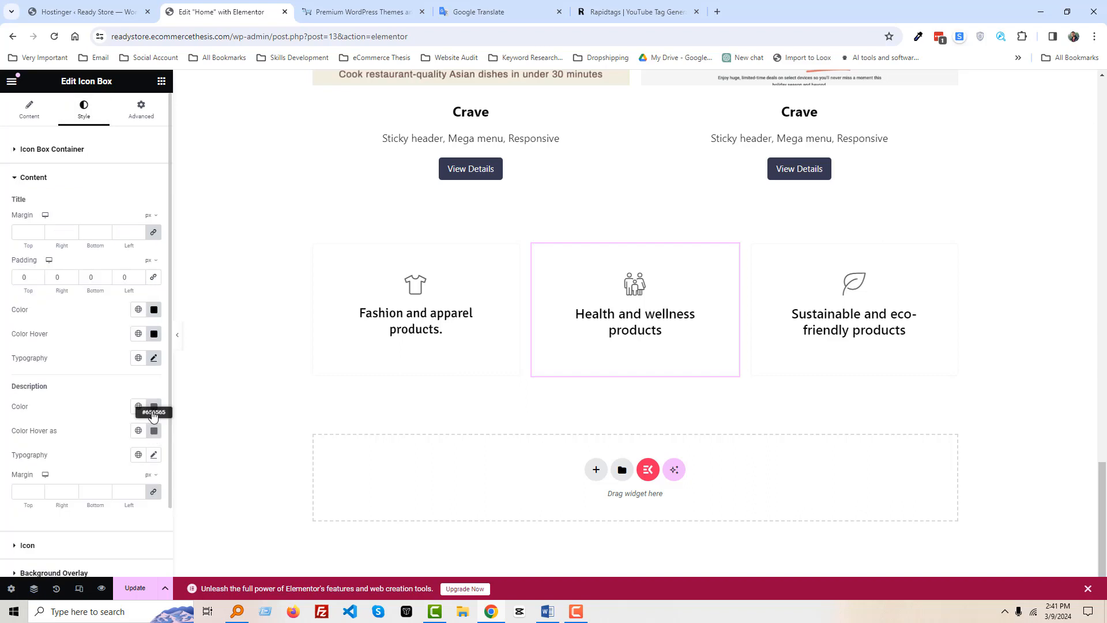
left_click(153, 358)
left_click(128, 413)
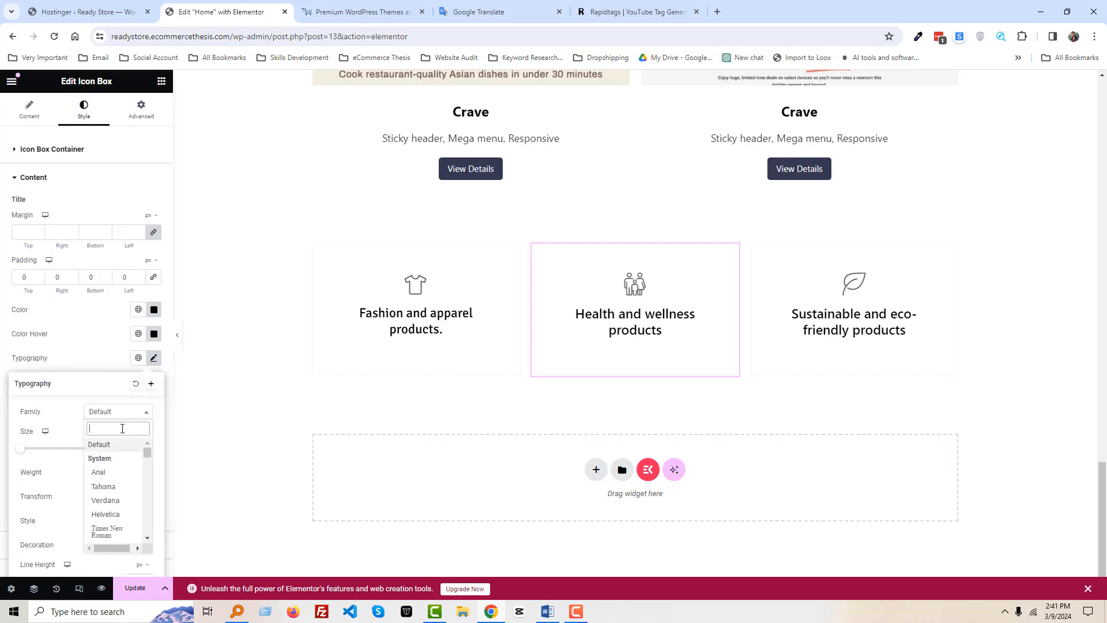
type("sign")
left_click(122, 478)
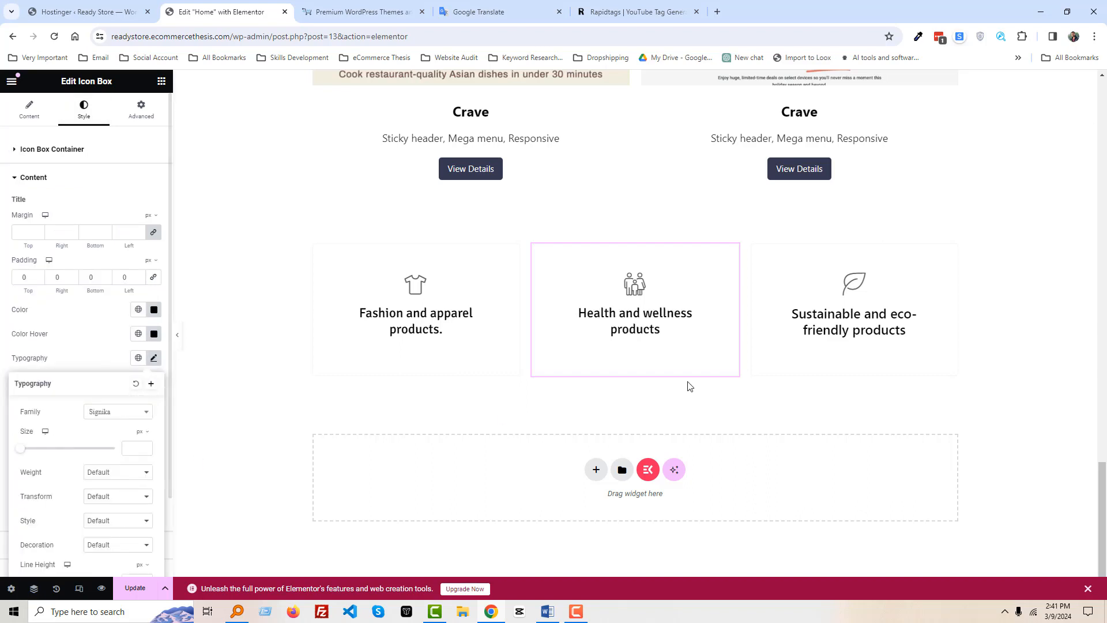
Set the title font family of the Sustainable and eco-friendly icon box to Signika.
left_click(790, 316)
left_click(84, 110)
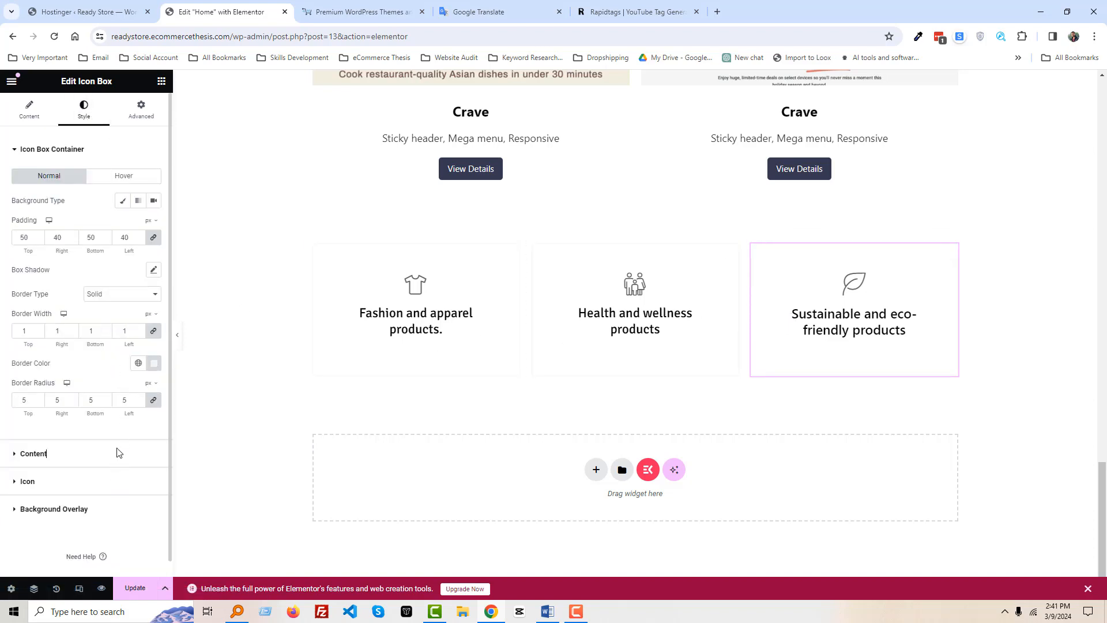
left_click(118, 452)
left_click(153, 359)
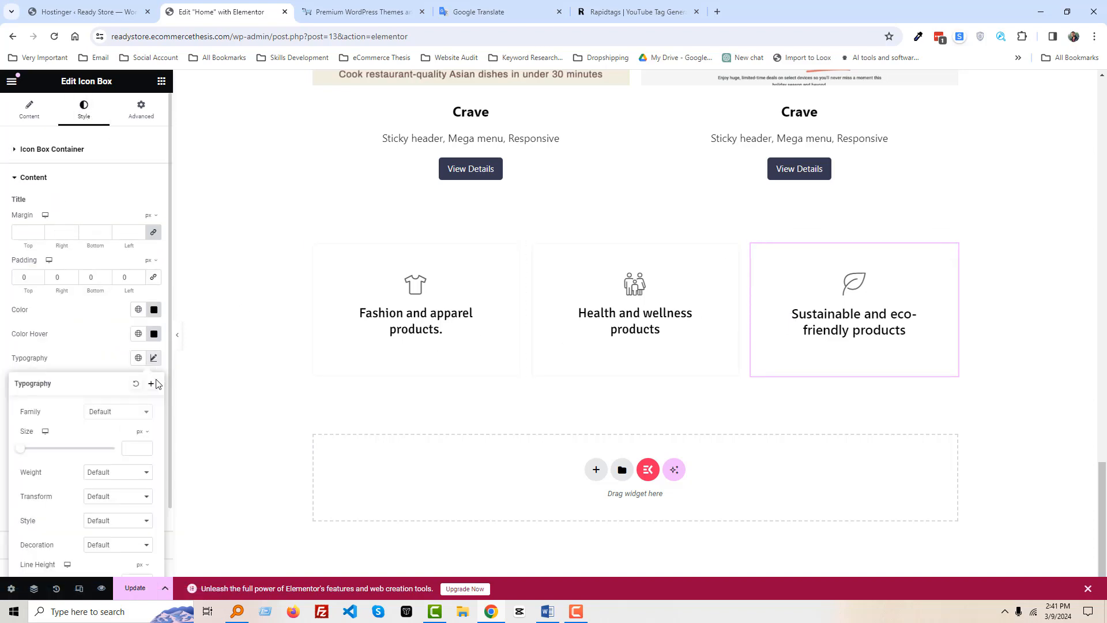
left_click(129, 412)
type("sign")
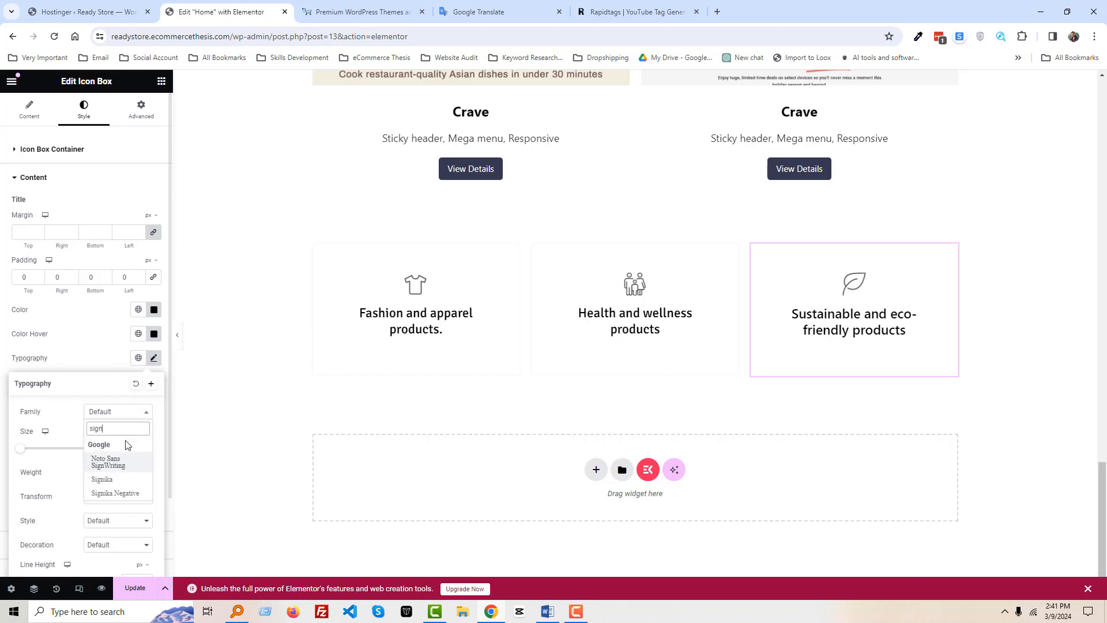
left_click(114, 470)
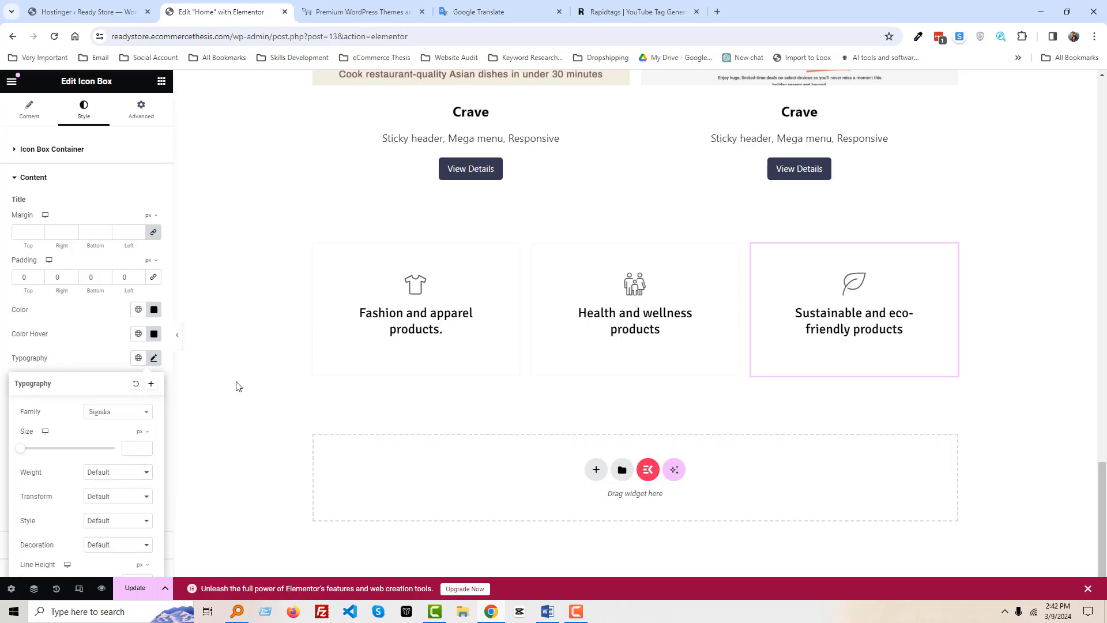
left_click(258, 338)
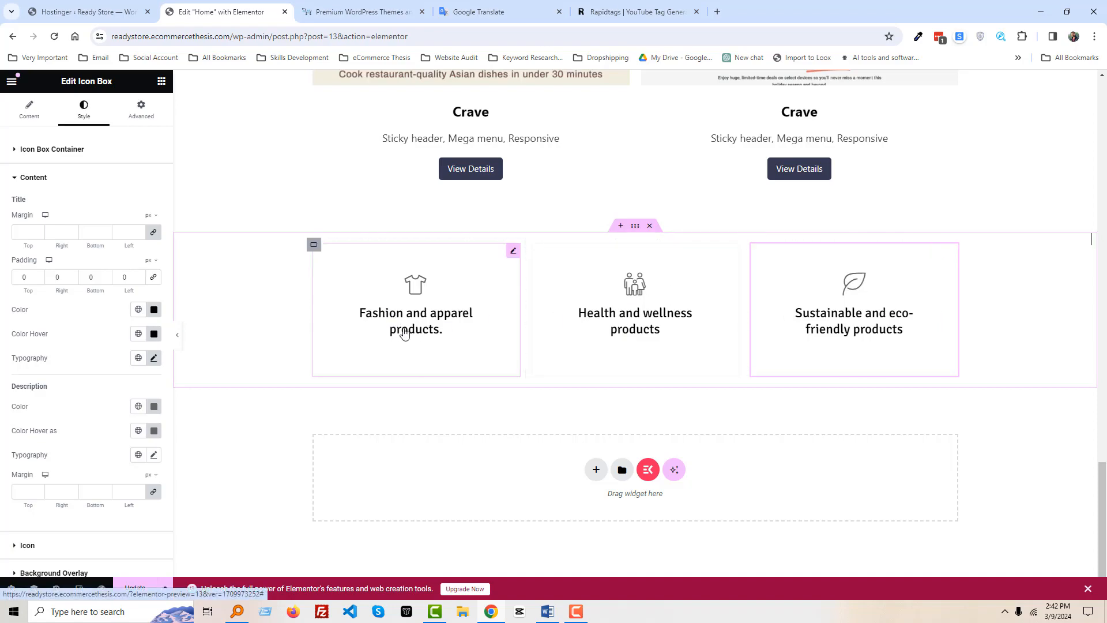
Duplicate the container holding the three product category icon boxes.
scroll(601, 367, "up", 20)
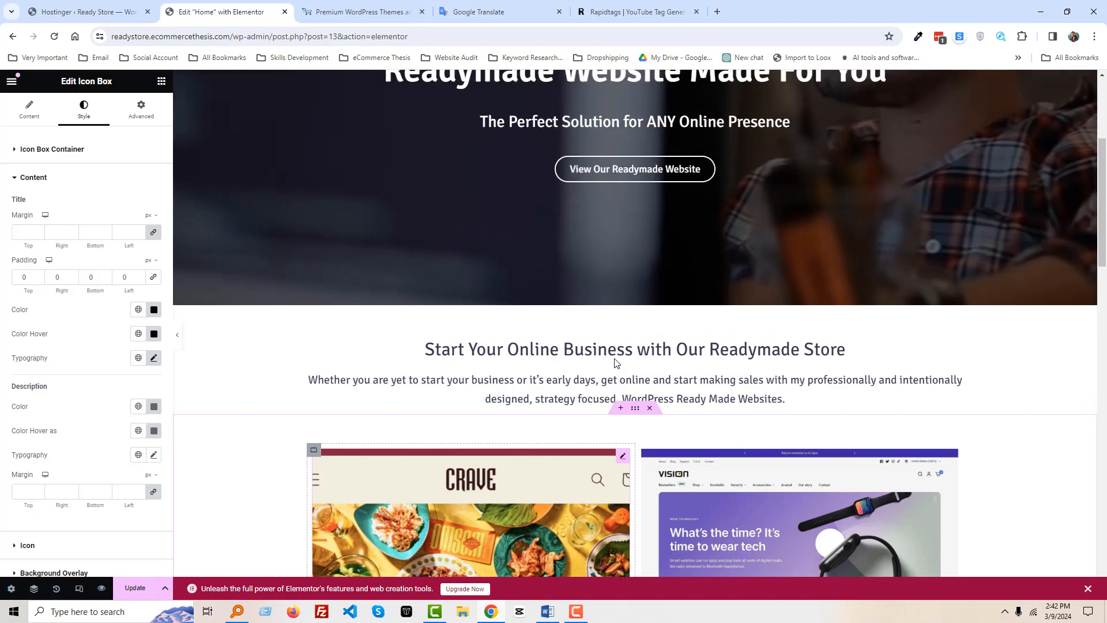
scroll(571, 310, "down", 10)
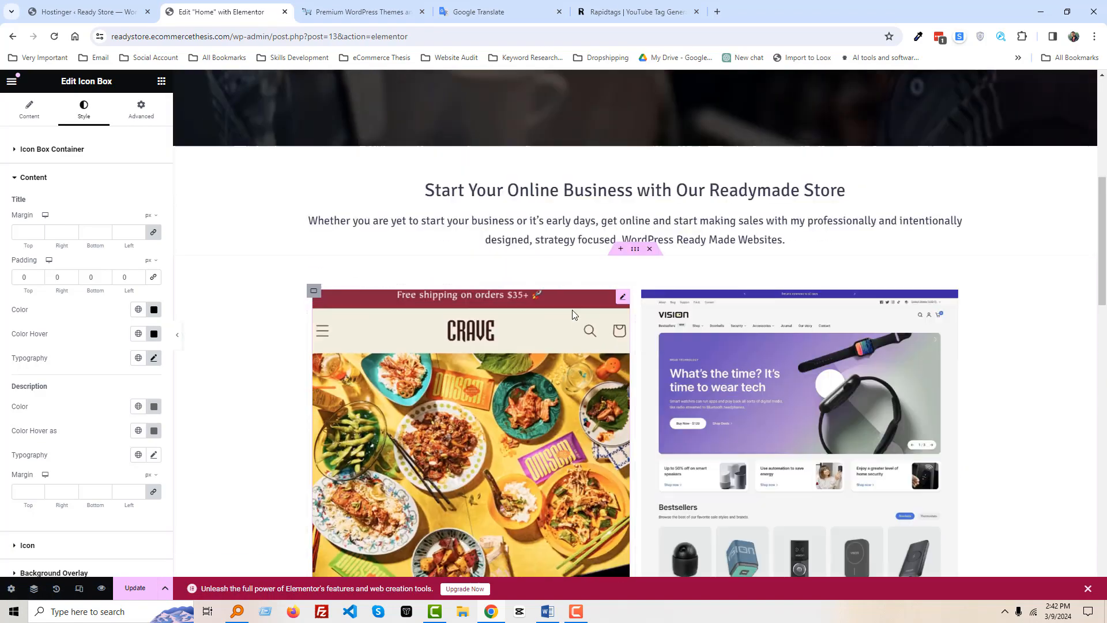
scroll(581, 312, "down", 4)
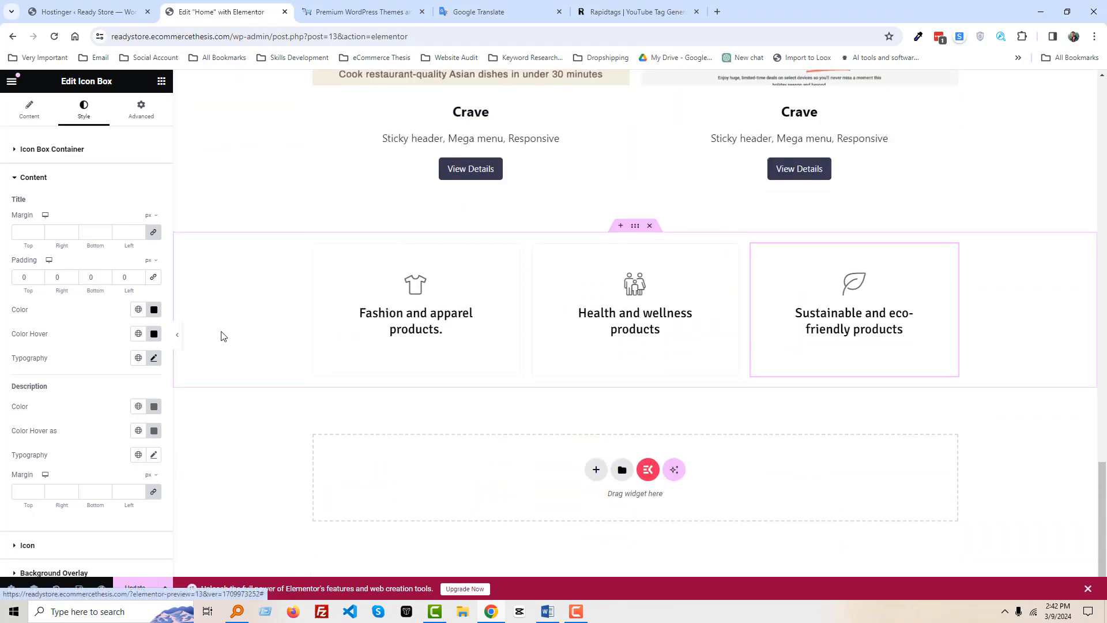
right_click(633, 229)
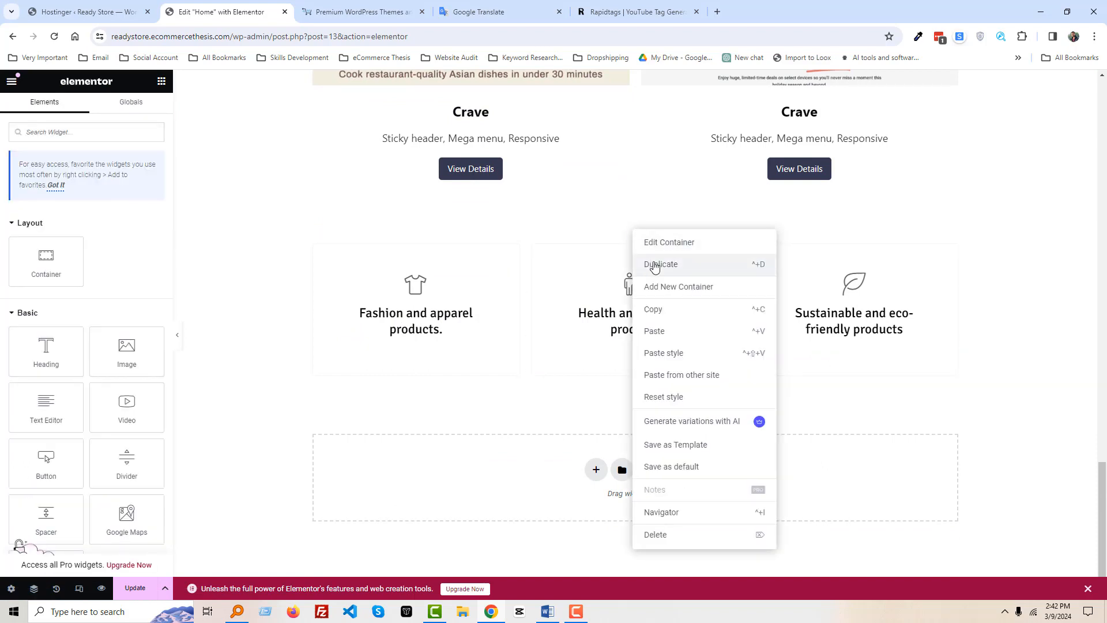
left_click(663, 265)
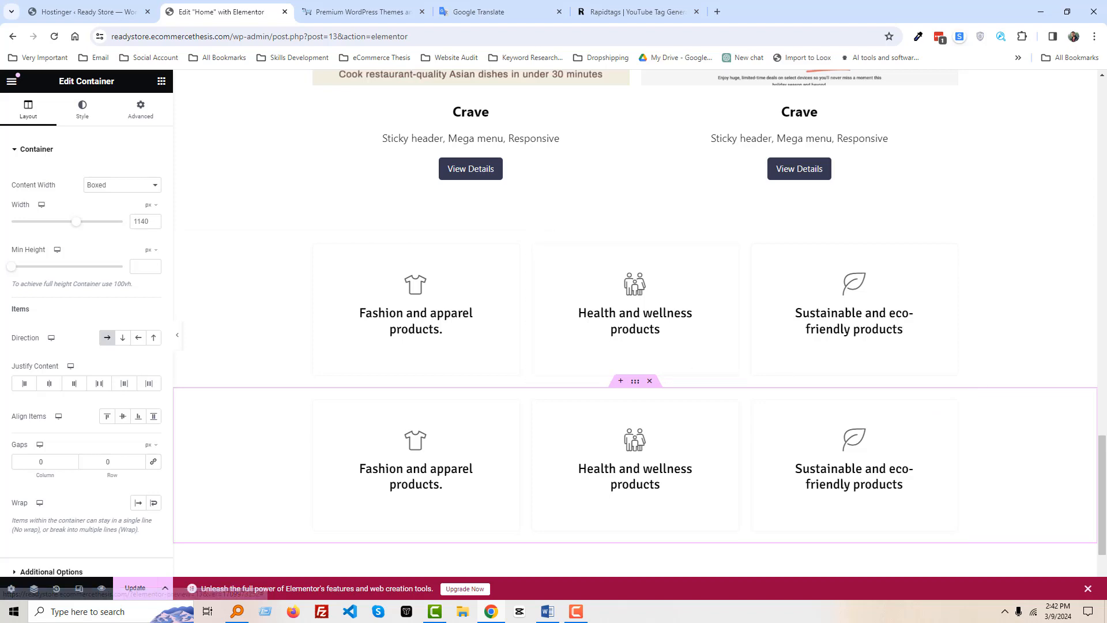
Insert a single container with column direction directly above the first row of icon boxes.
scroll(675, 415, "up", 2)
left_click(621, 343)
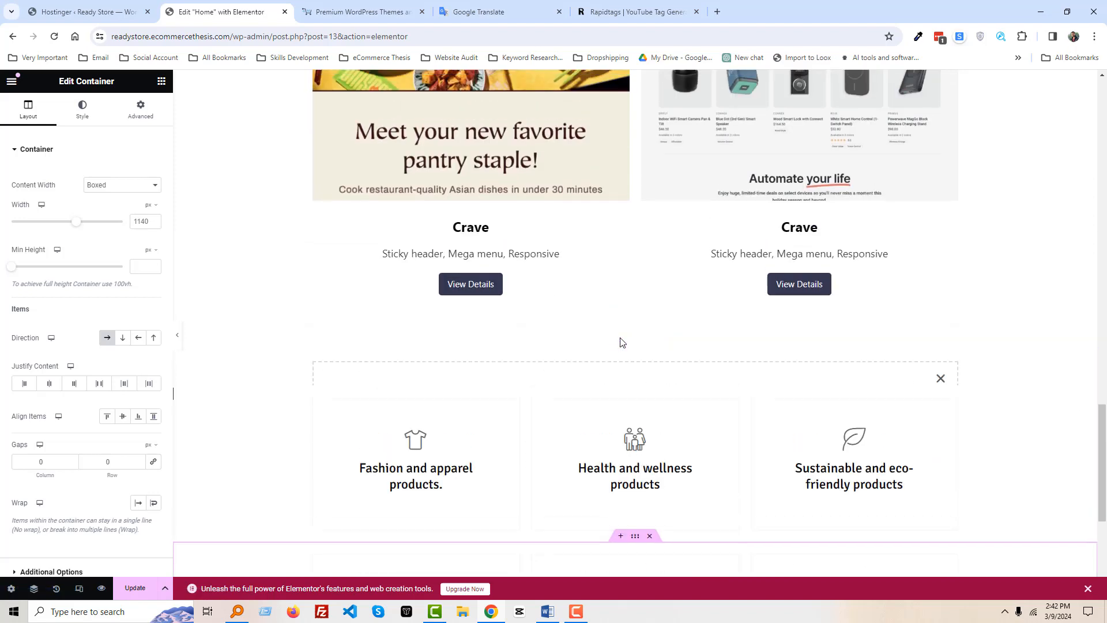
left_click(607, 398)
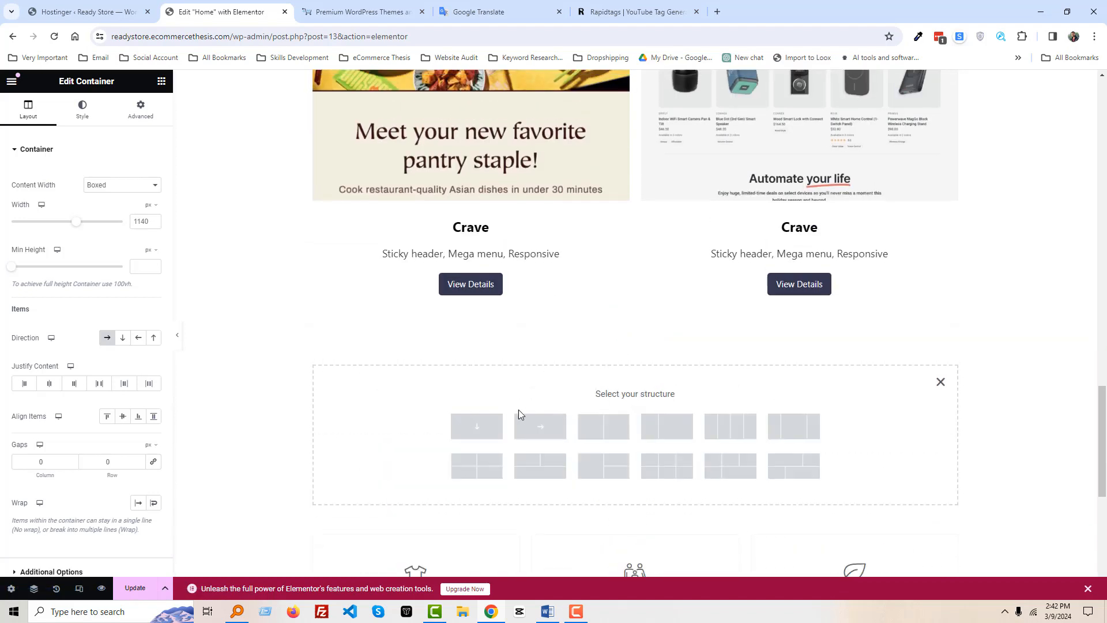
left_click(477, 425)
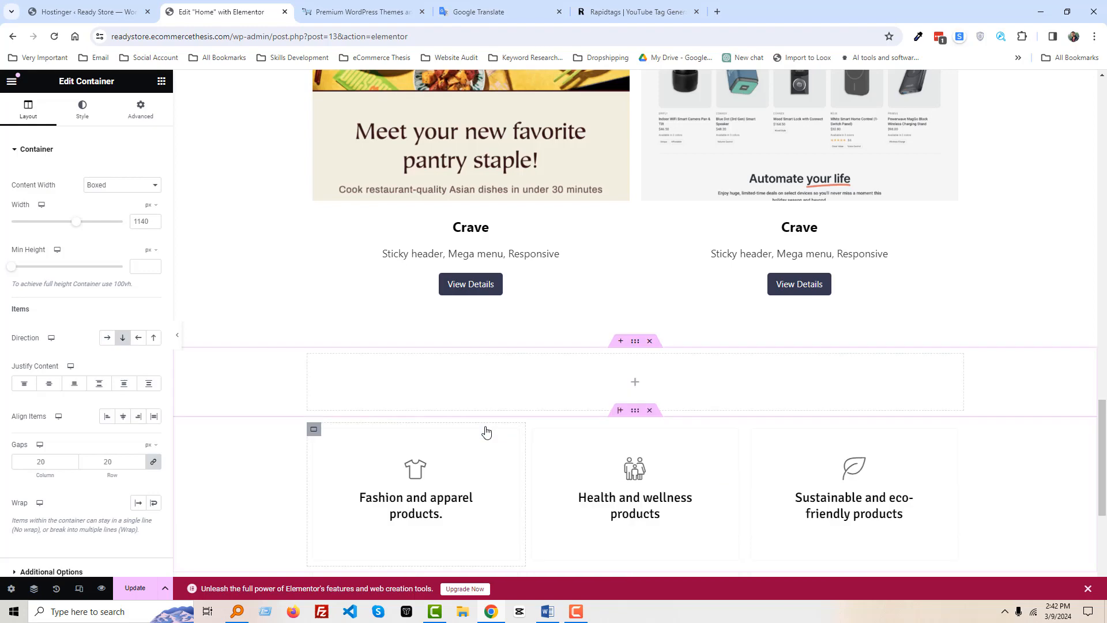
Copy the "Trending Collections" heading from Product Details.docx in Word, and return to Elementor with the widget list open.
left_click(547, 611)
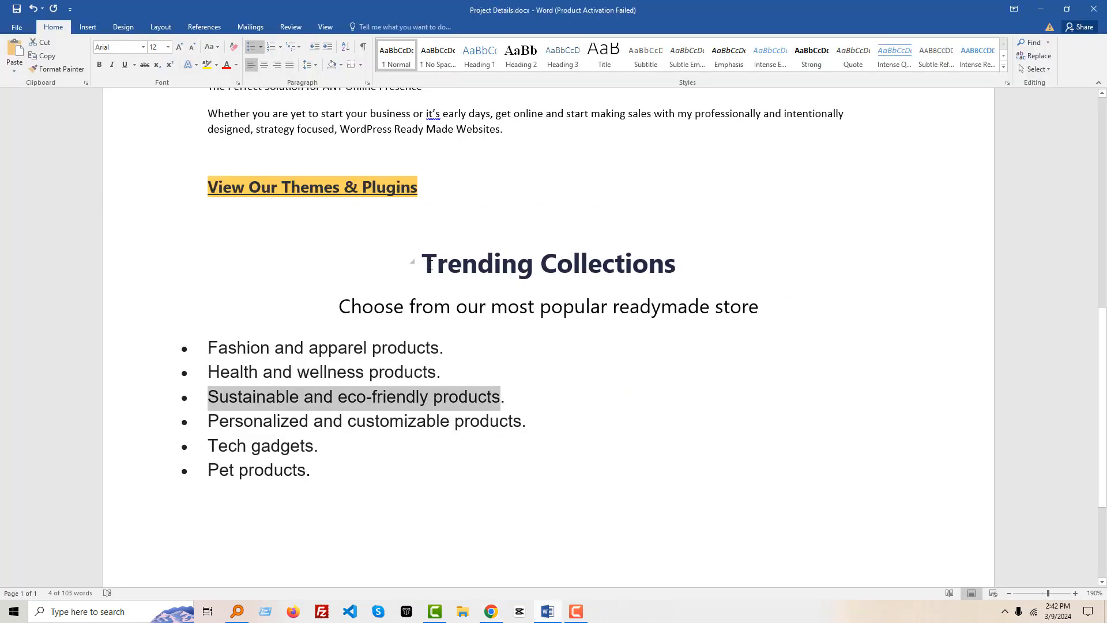
left_click_drag(430, 264, 667, 266)
key("ctrl+c")
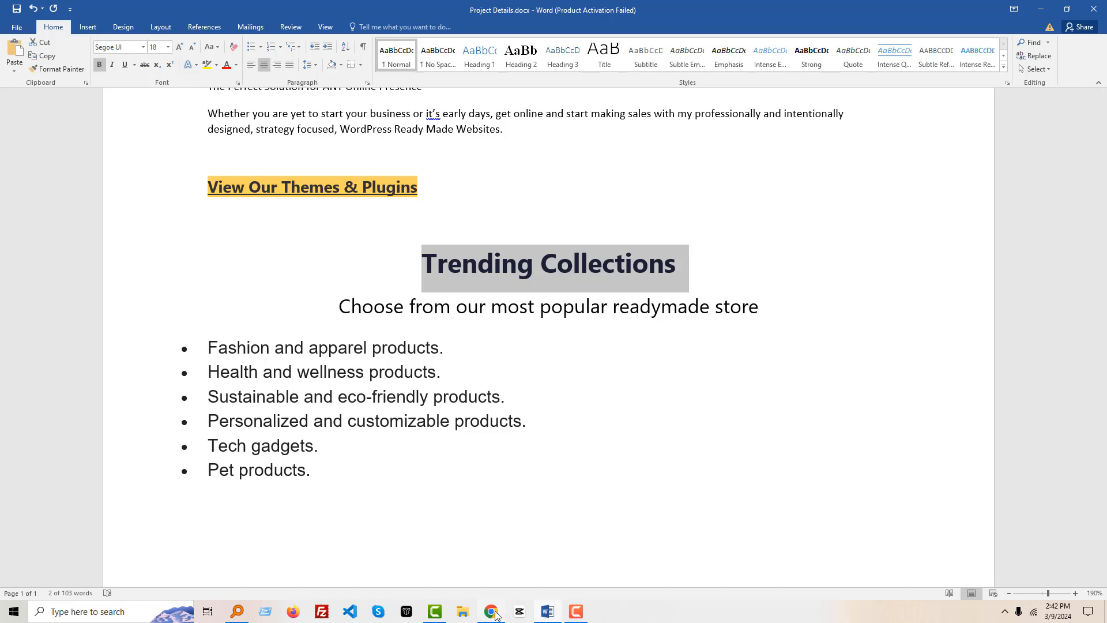
left_click(490, 611)
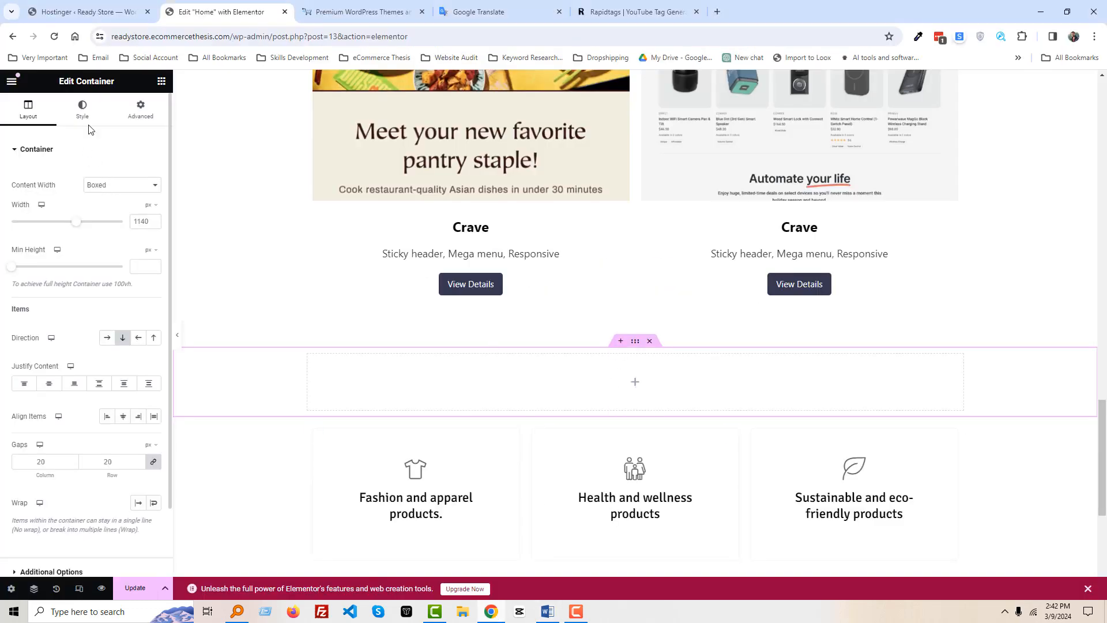
left_click(161, 81)
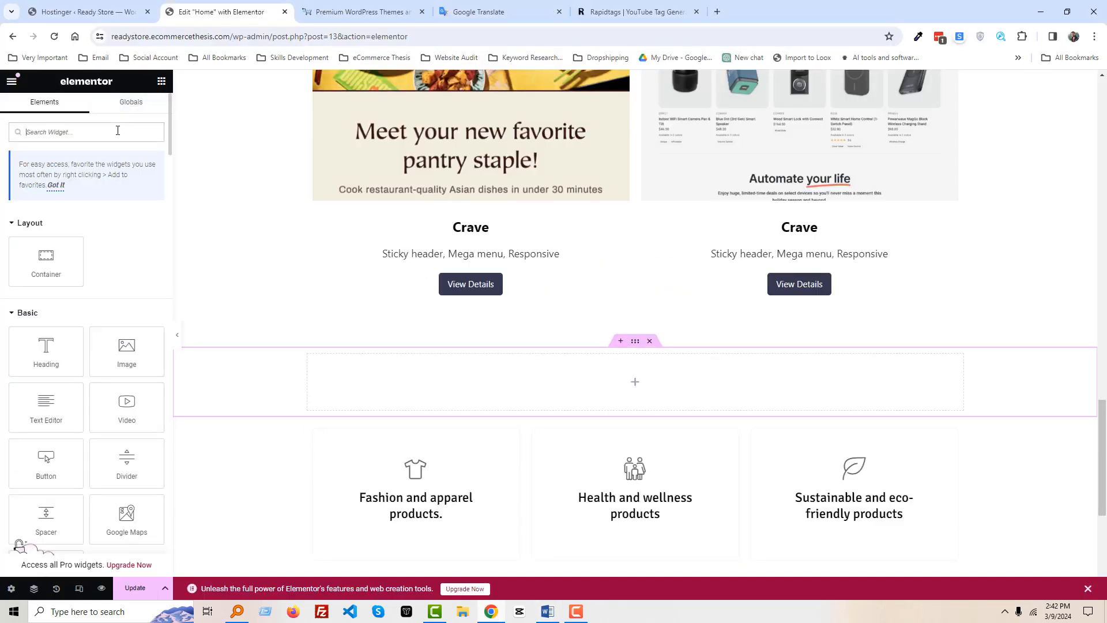
Add the ElementsKit Heading widget to the empty container above the icon boxes and set its title to "Trending Collections".
type("title")
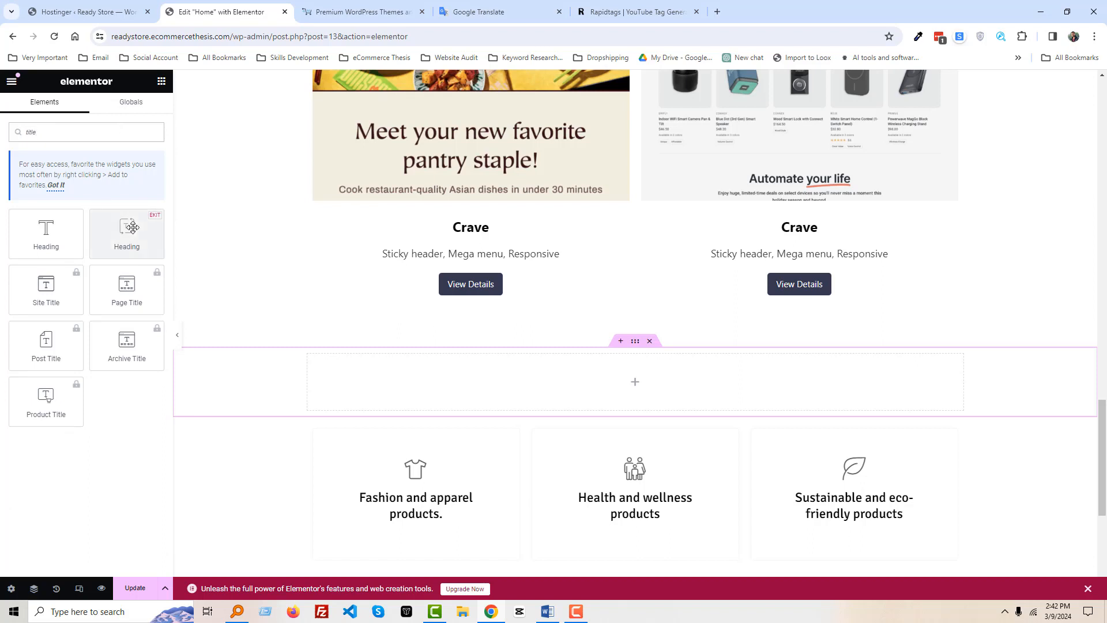
left_click_drag(128, 226, 529, 378)
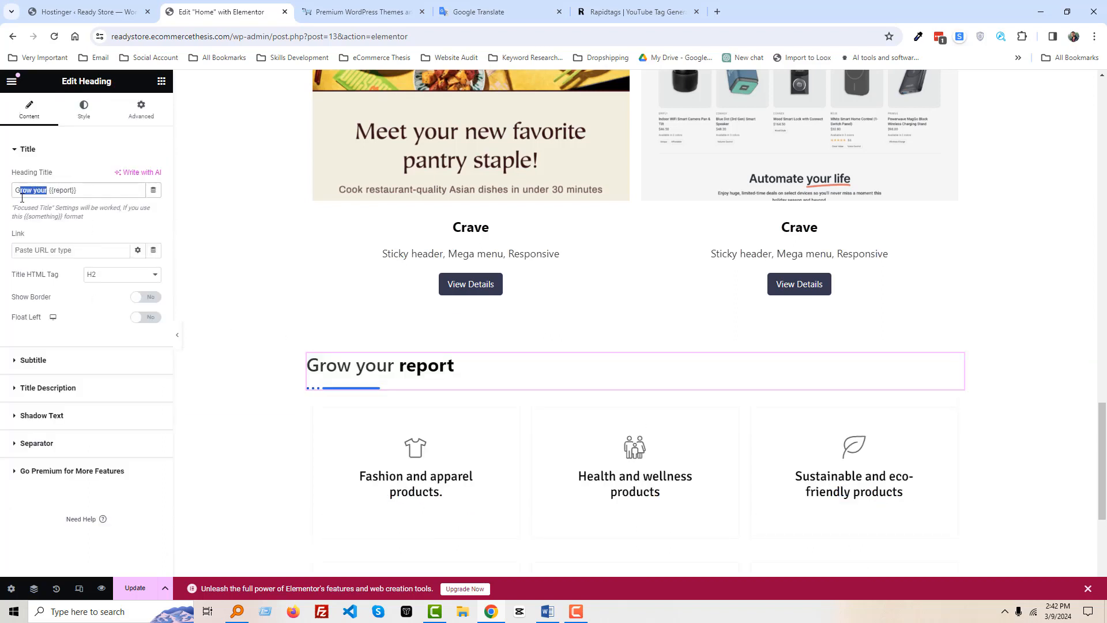
key("ctrl+v")
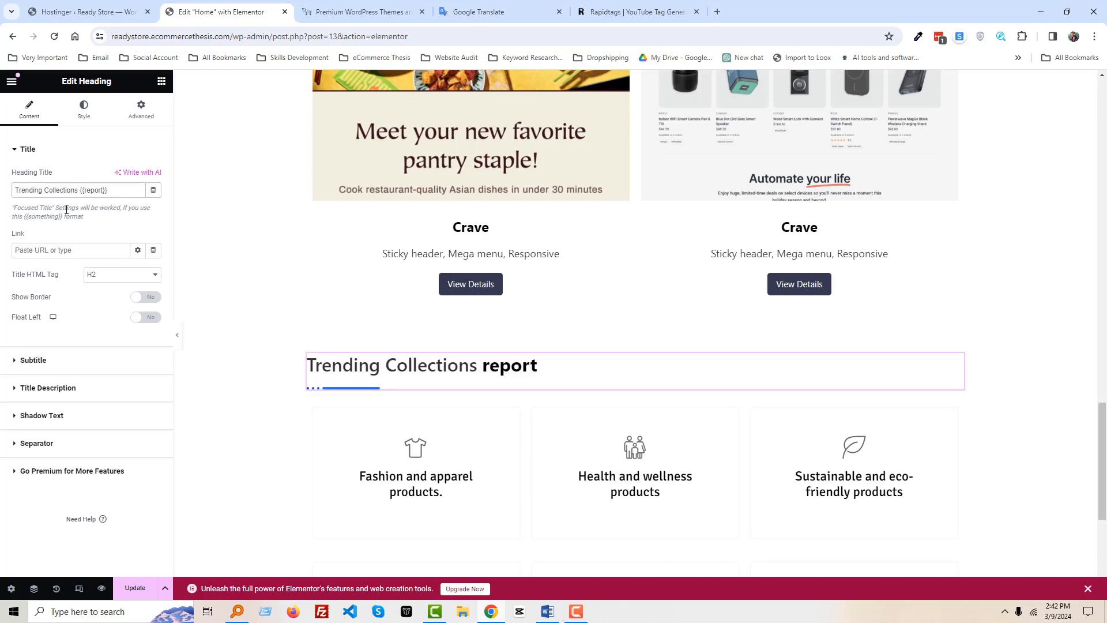
left_click_drag(79, 192, 131, 191)
key("BackSpace")
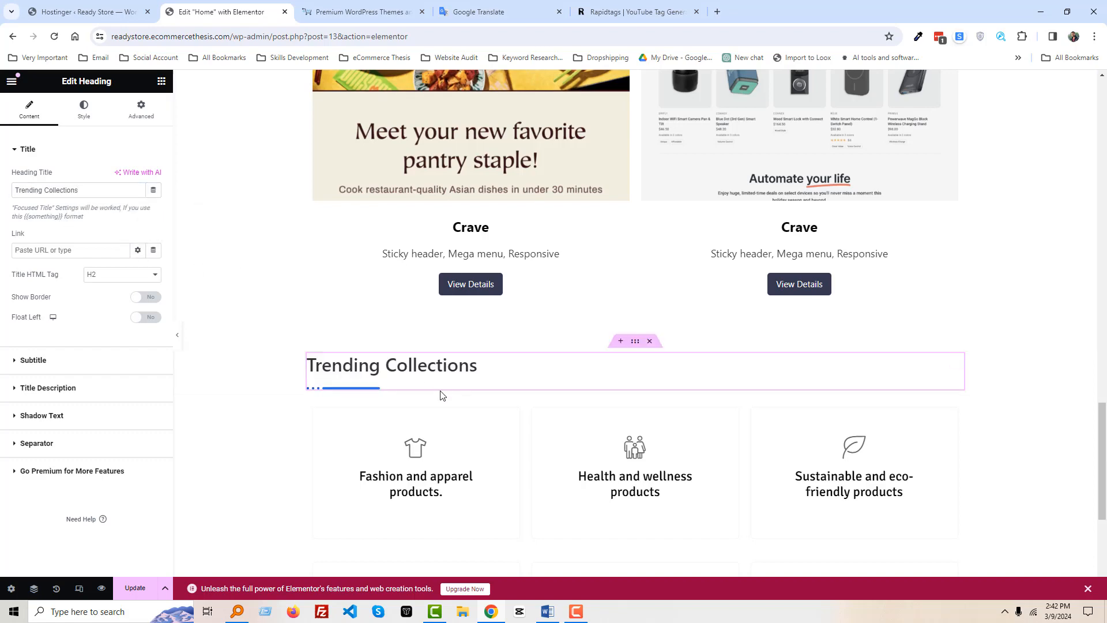
Copy the line "Choose from our most popular readymade store" from Product Details.docx in Word and return to Elementor.
left_click(547, 612)
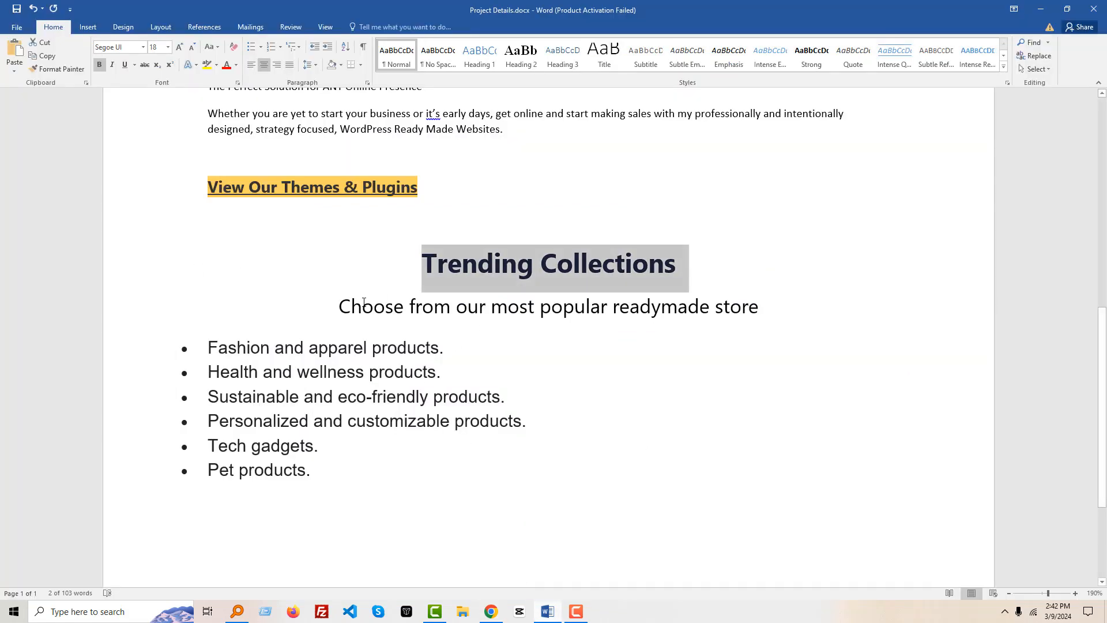
left_click_drag(339, 307, 788, 316)
key("ctrl+c")
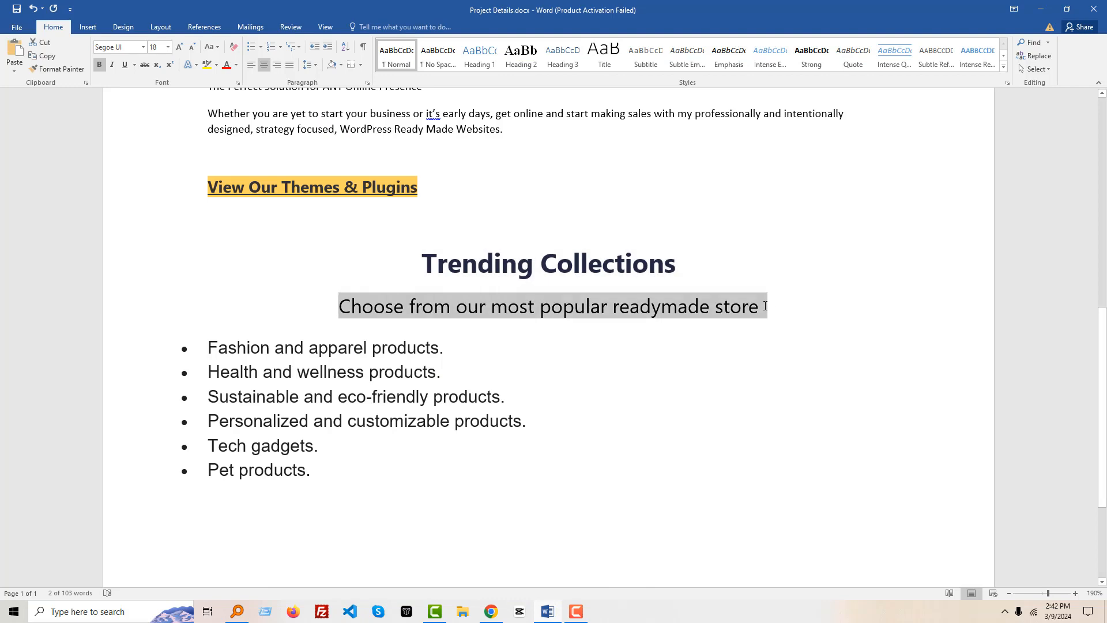
left_click(547, 616)
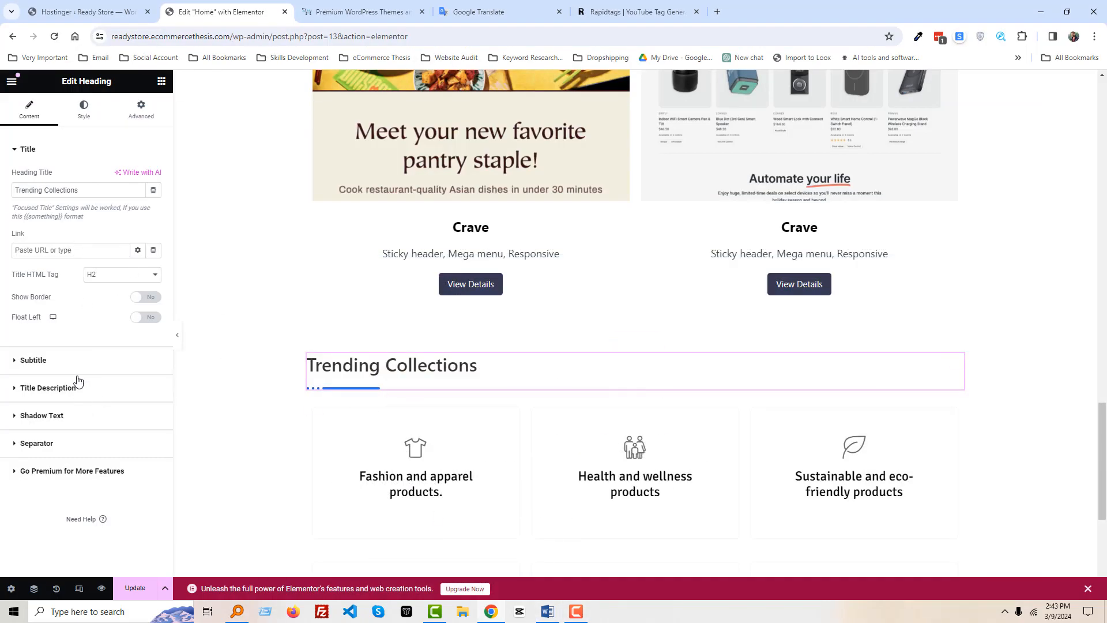
Try showing the heading's subtitle with the text "Choose from our most popular readymade store".
left_click(34, 360)
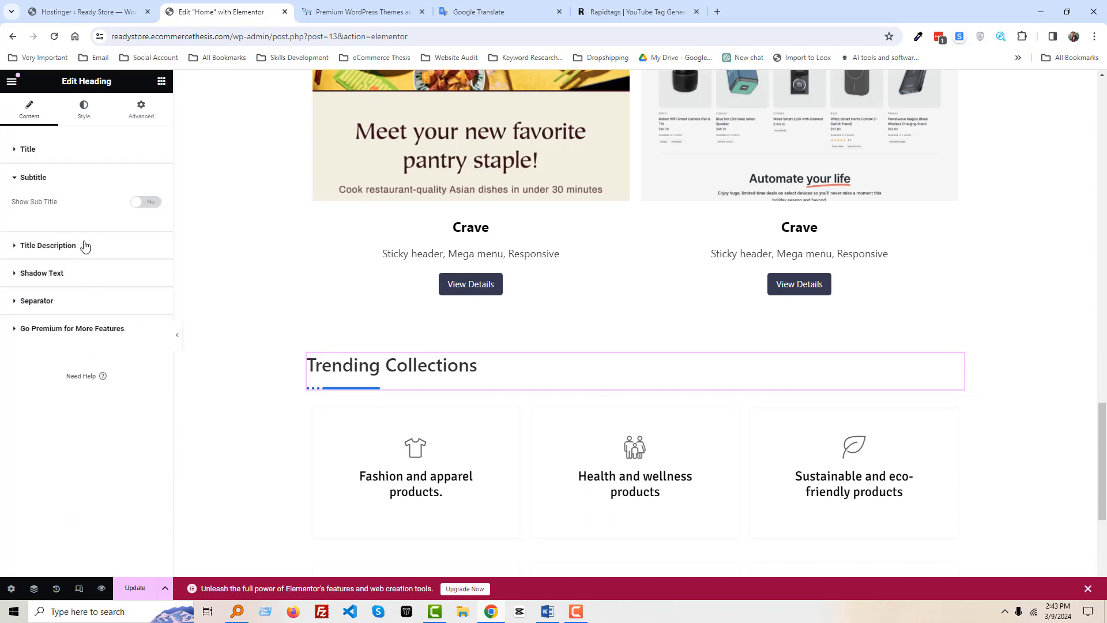
left_click(146, 202)
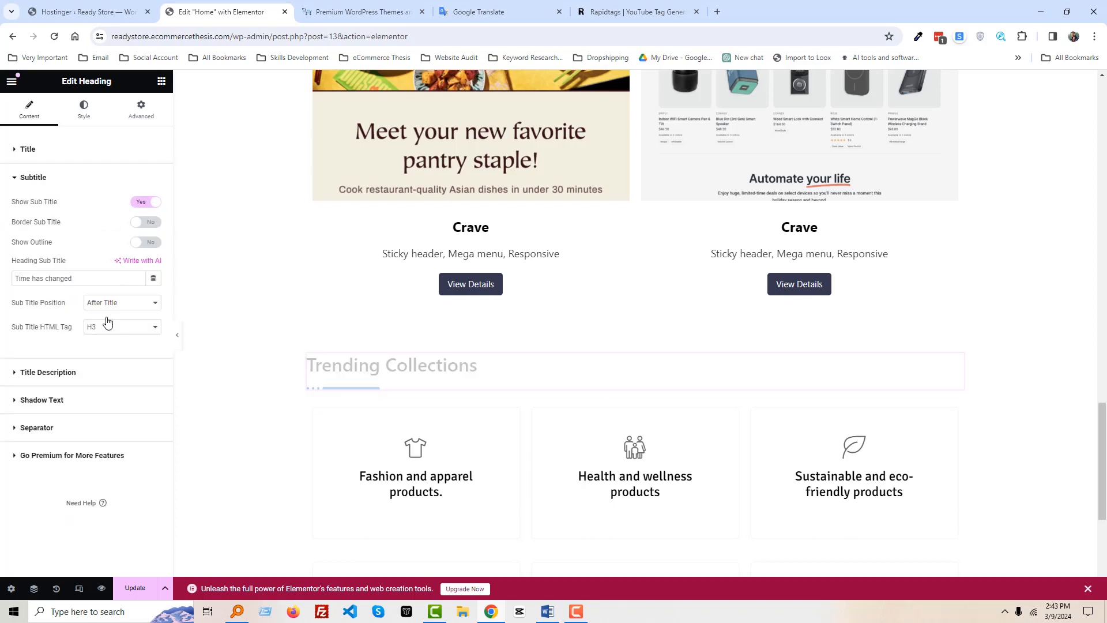
key("ctrl+a")
key("ctrl+v")
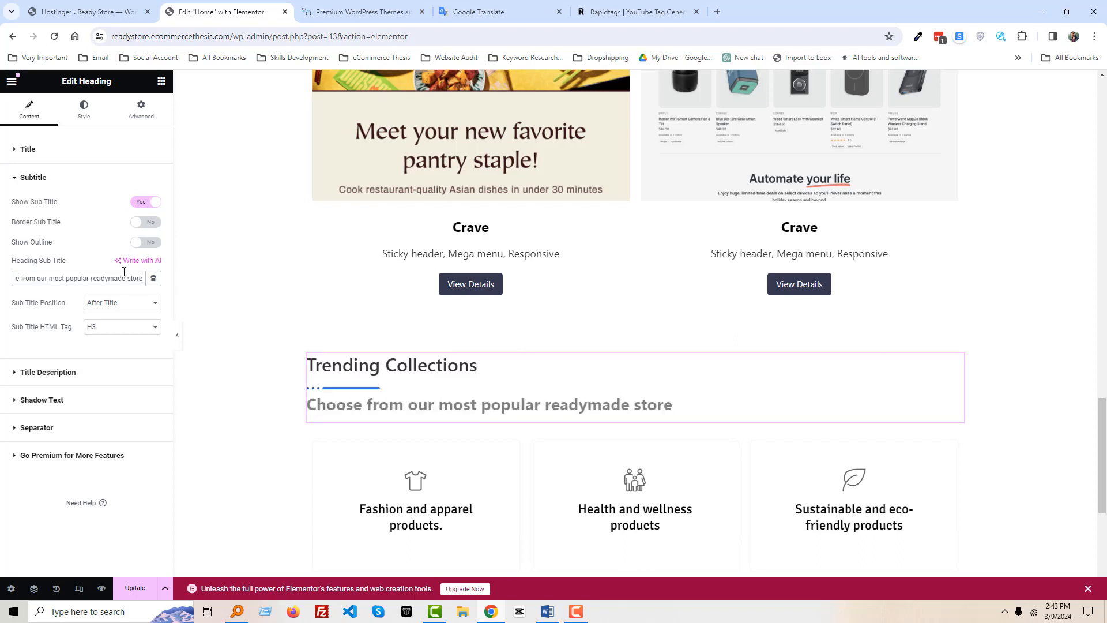
Turn off the separator and the subtitle of the Trending Collections heading.
left_click(56, 438)
left_click(144, 288)
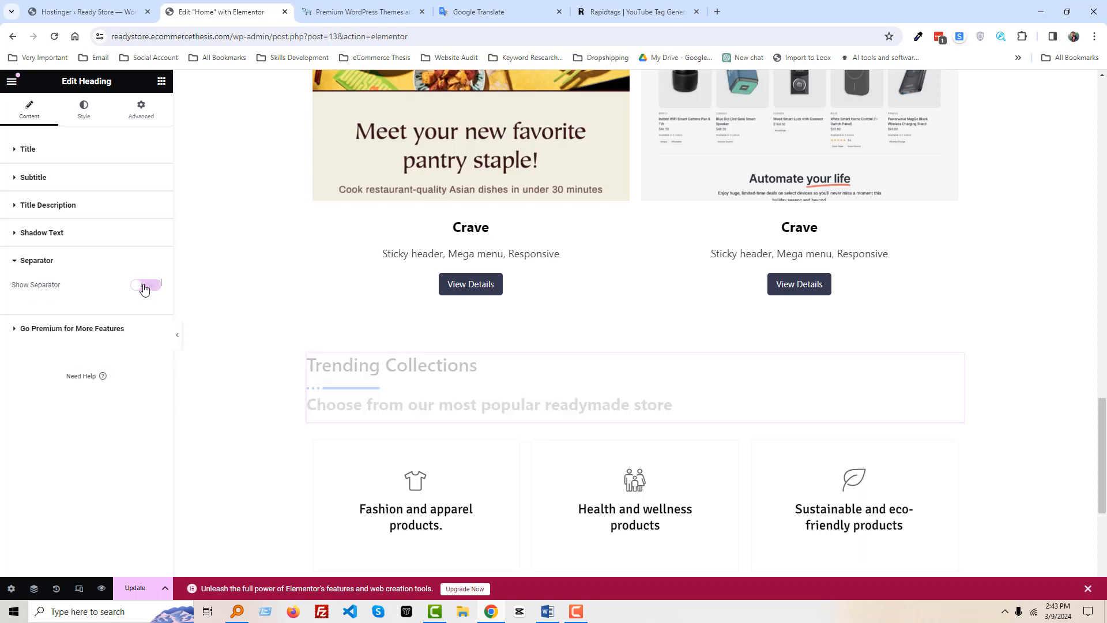
left_click(43, 233)
left_click(65, 178)
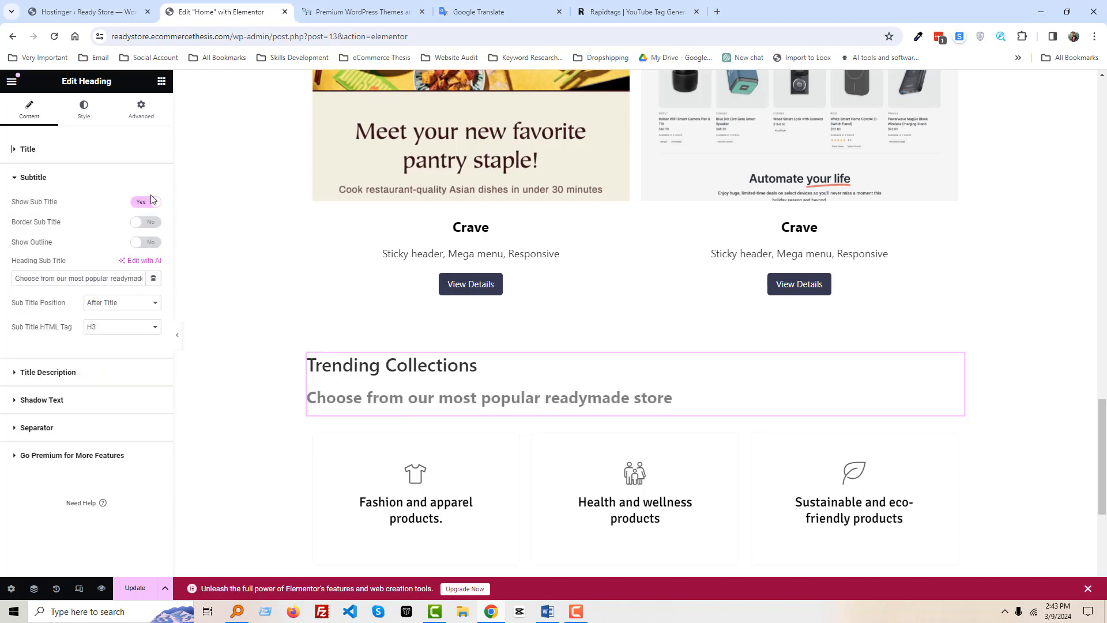
left_click(151, 202)
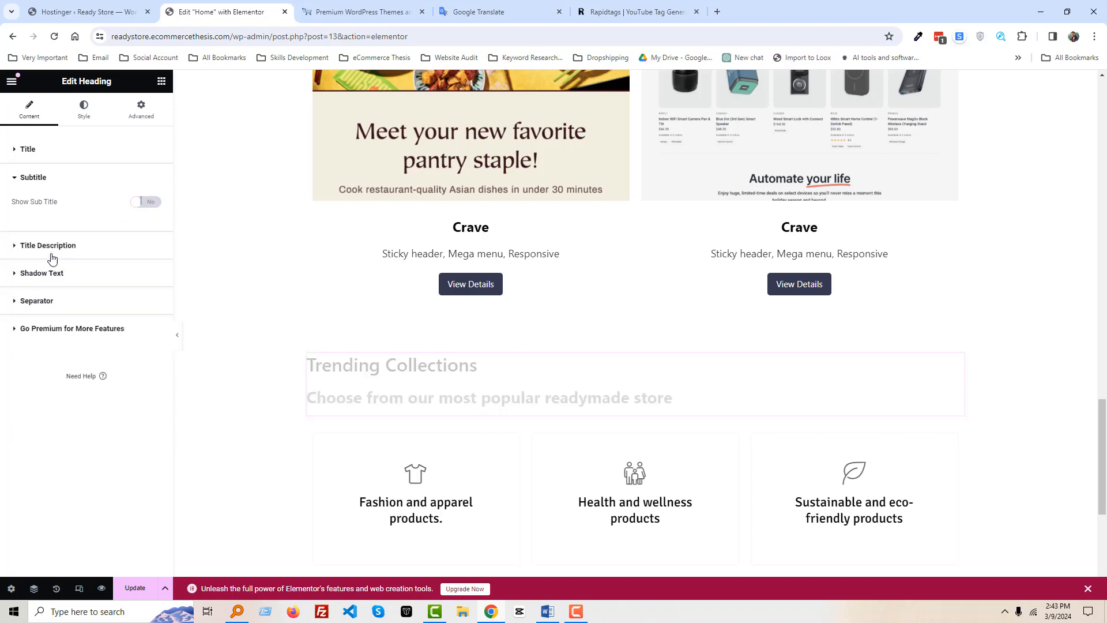
Show the heading's title description and replace its text with "Choose from our most popular readymade store".
left_click(82, 246)
left_click(146, 230)
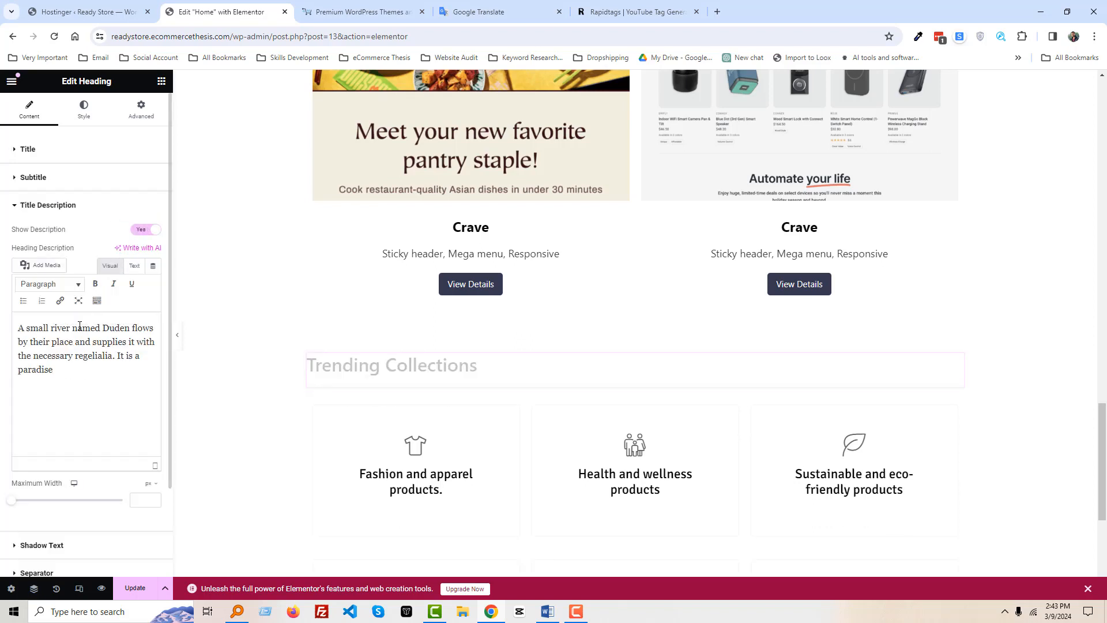
key("ctrl+a")
key("ctrl+v")
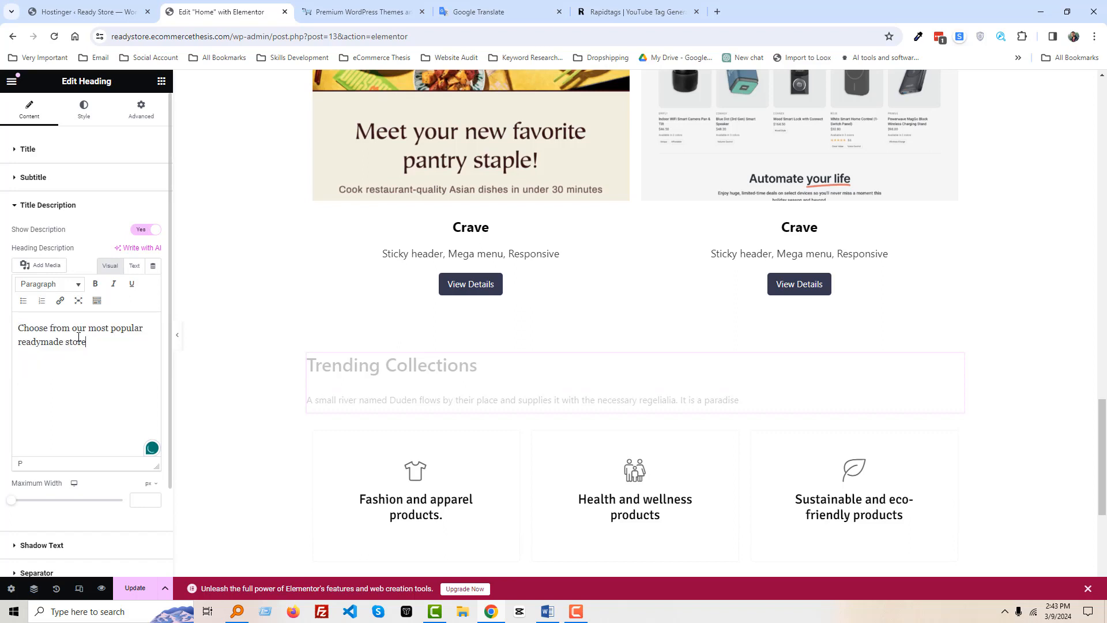
Center-align the Trending Collections heading and set its title font family to Signika.
left_click(84, 108)
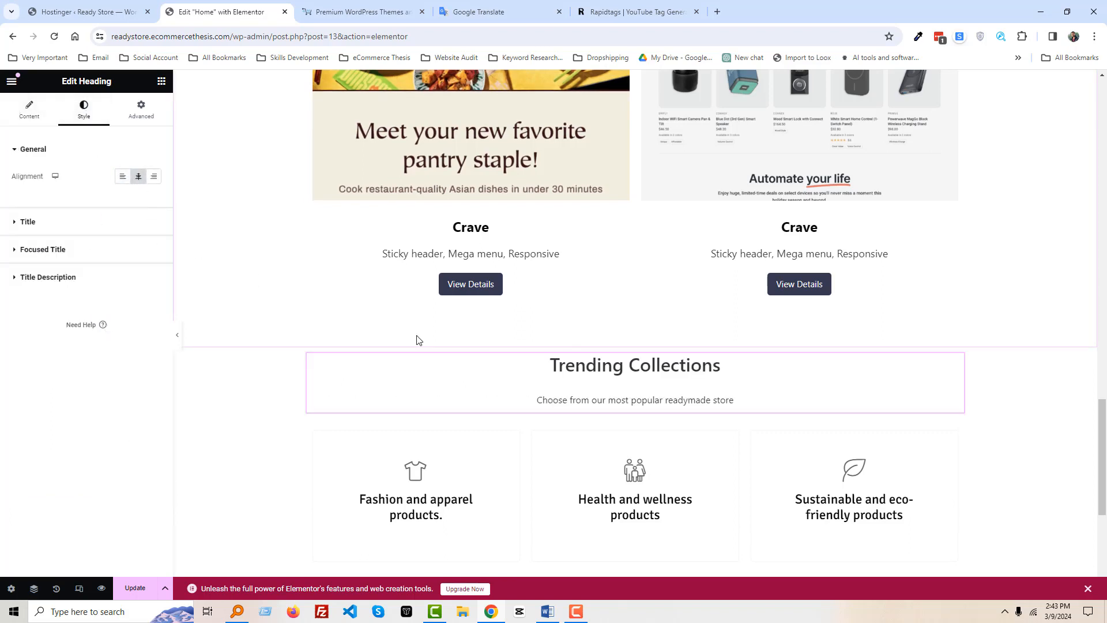
left_click(97, 226)
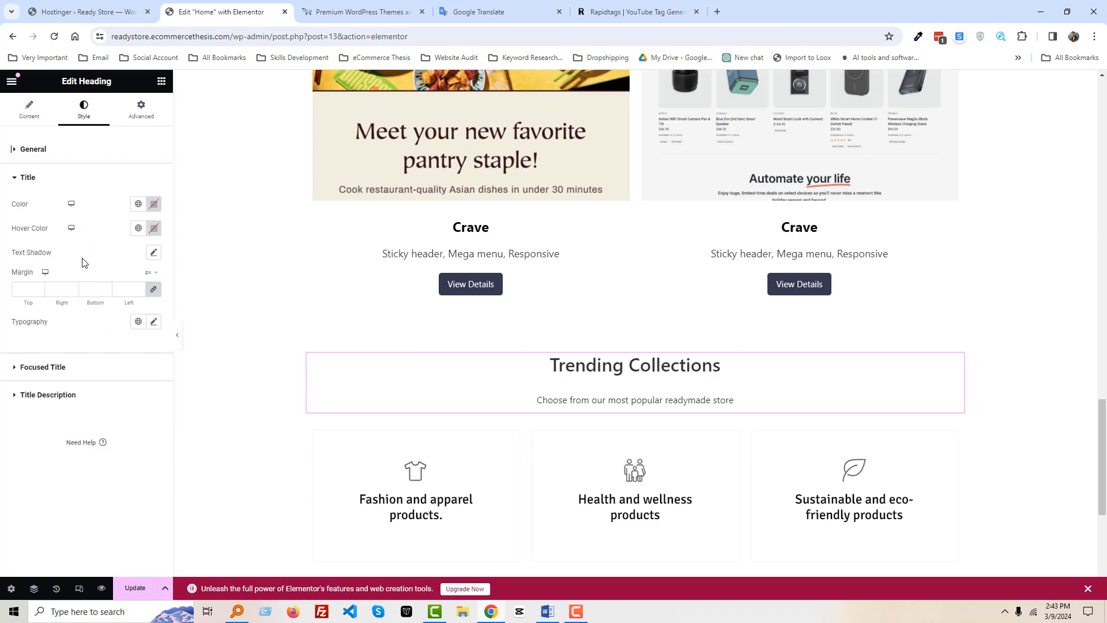
left_click(153, 321)
left_click(128, 374)
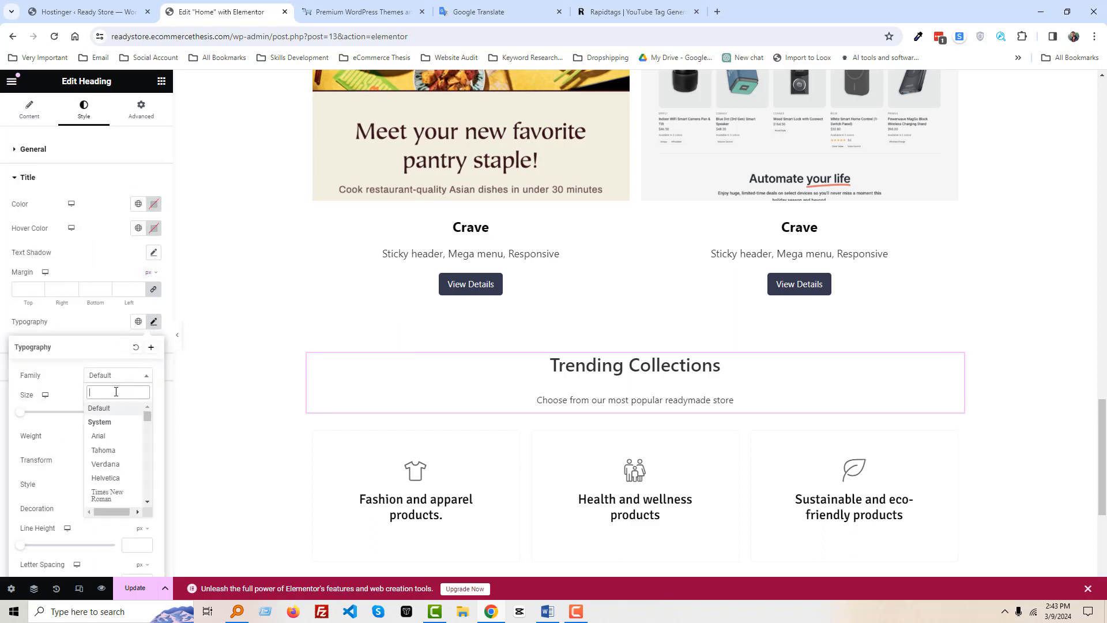
type("sign")
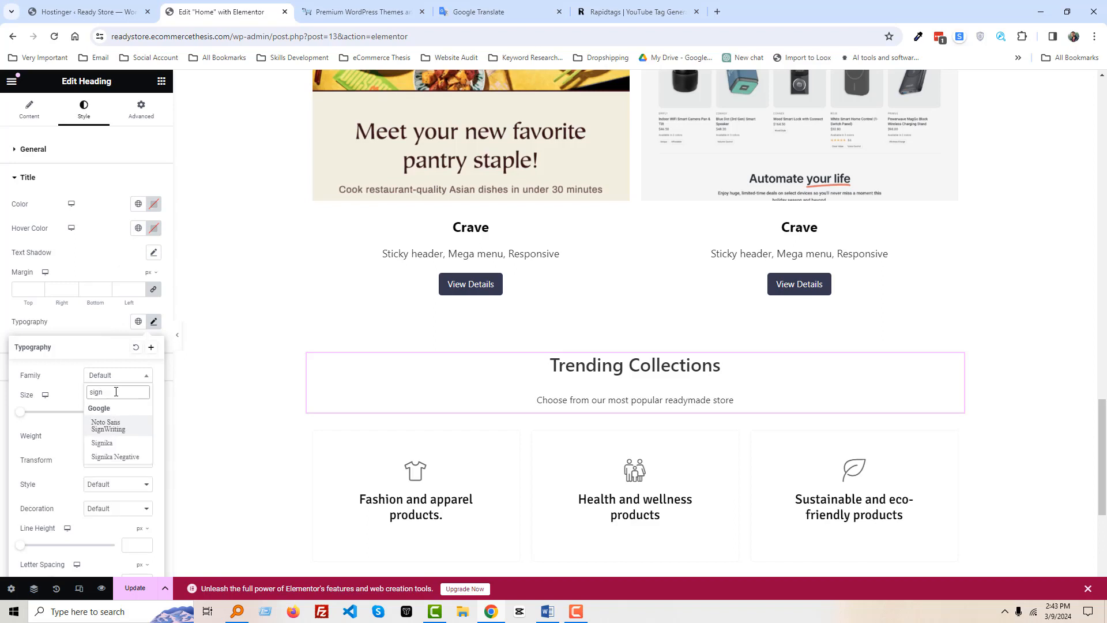
left_click(102, 442)
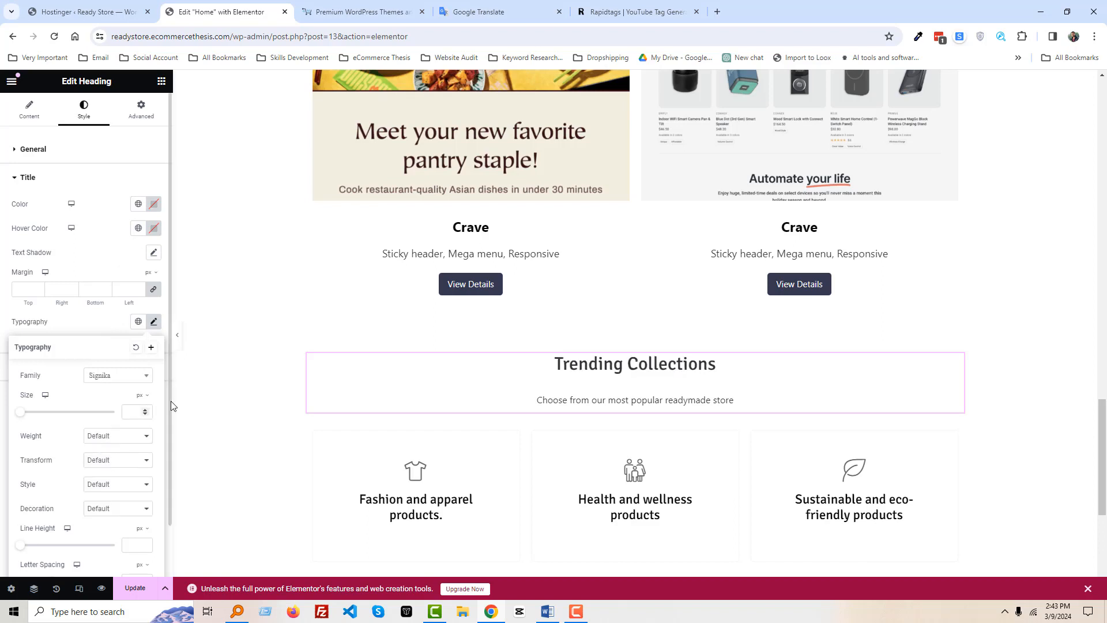
left_click(102, 271)
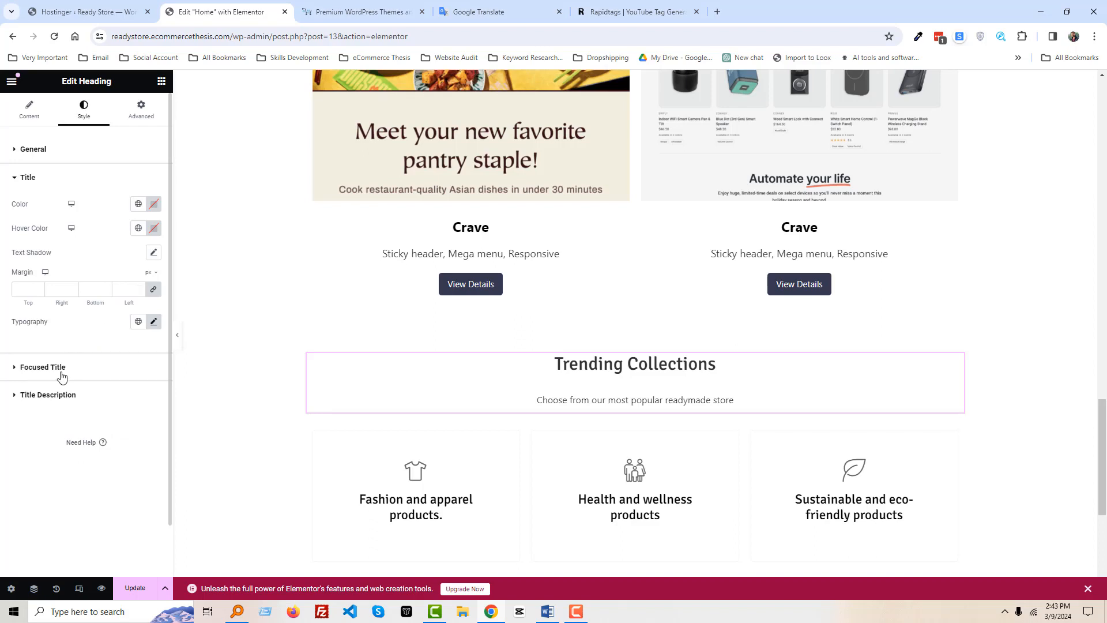
Set the heading's title description to the Signika font family with a margin of 0 px on all sides.
left_click(31, 151)
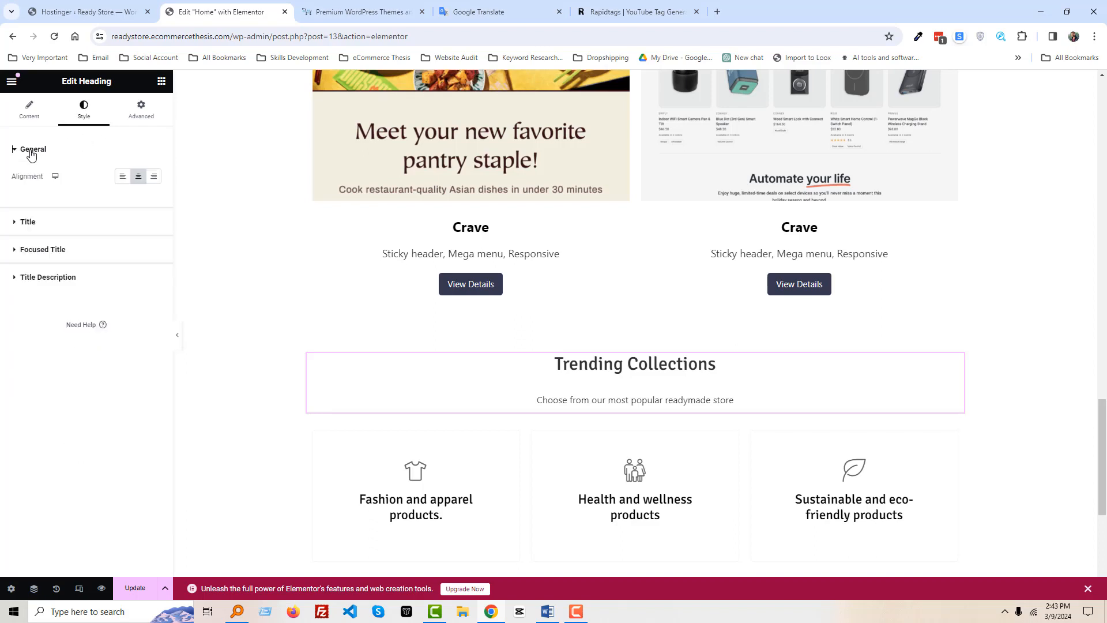
left_click(49, 278)
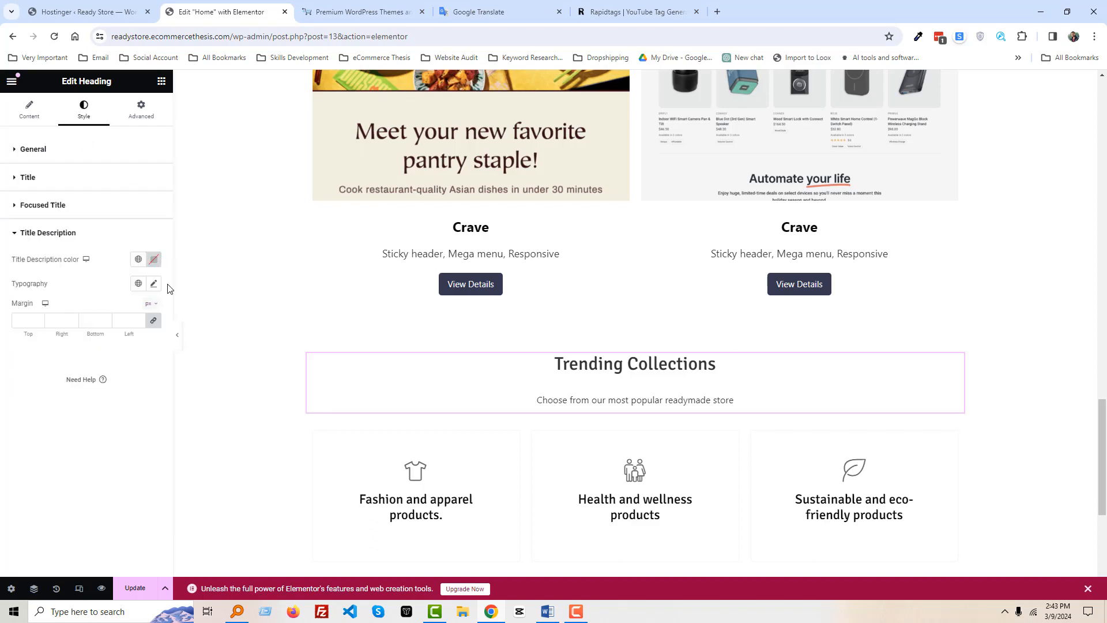
left_click(153, 285)
left_click(125, 343)
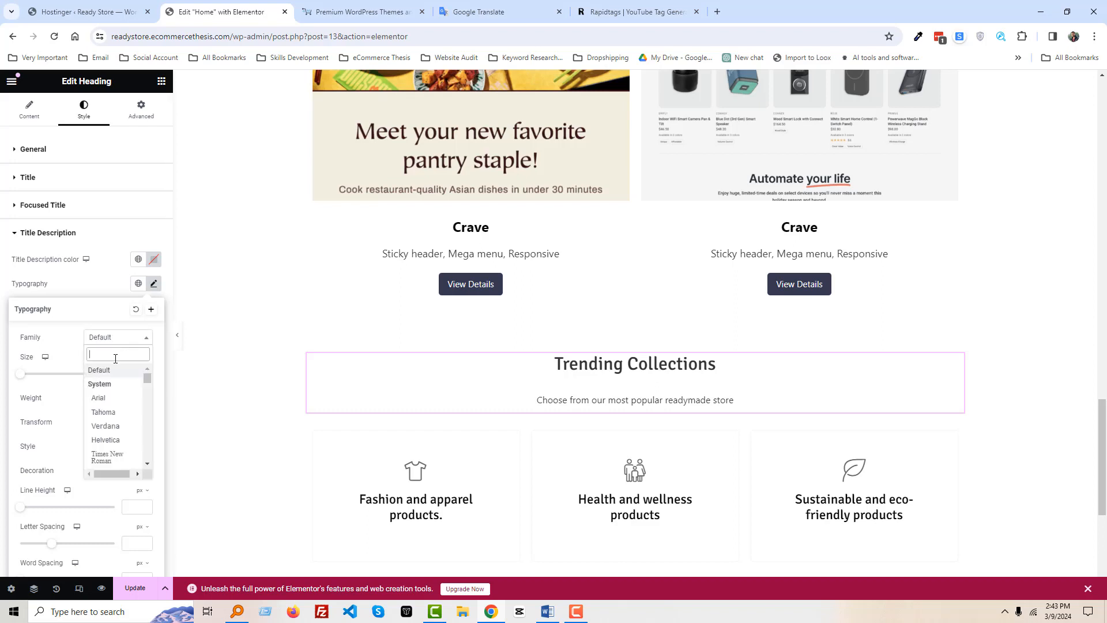
type("sign")
left_click(114, 409)
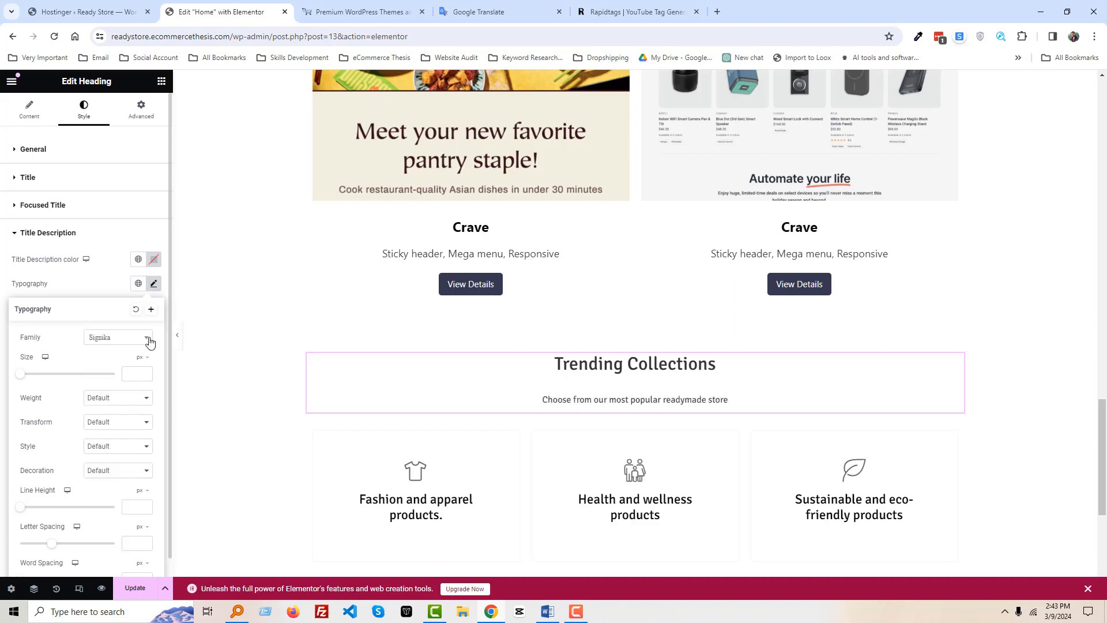
left_click(106, 285)
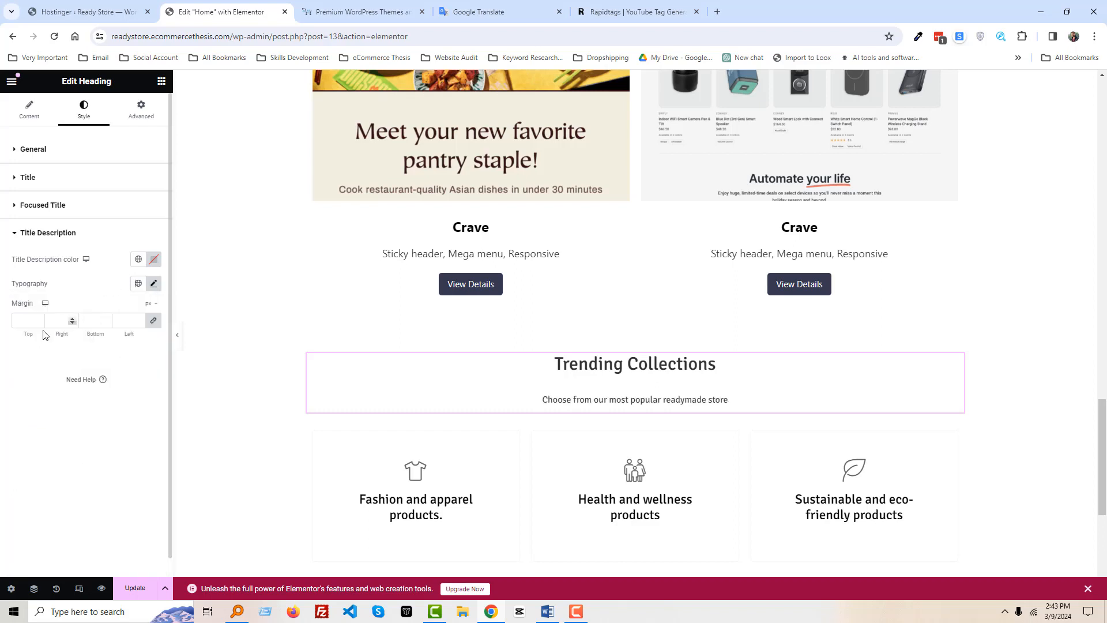
left_click(25, 322)
type("0")
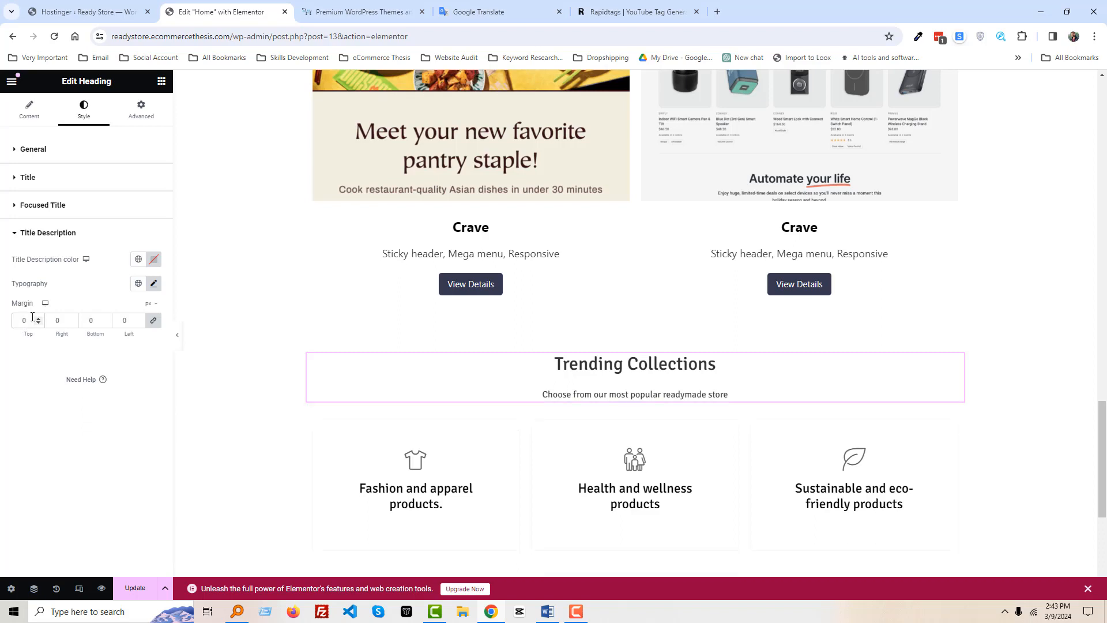
Unlink the heading title's margins and set them to 10 px top and bottom, 0 px right and left.
left_click(35, 183)
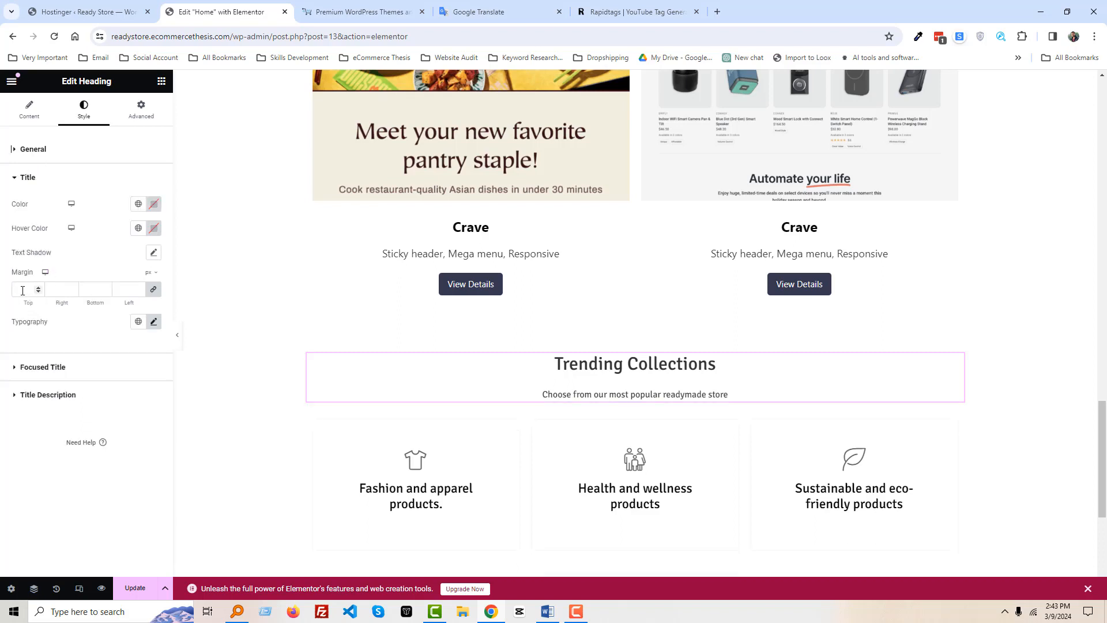
left_click(23, 290)
type("0")
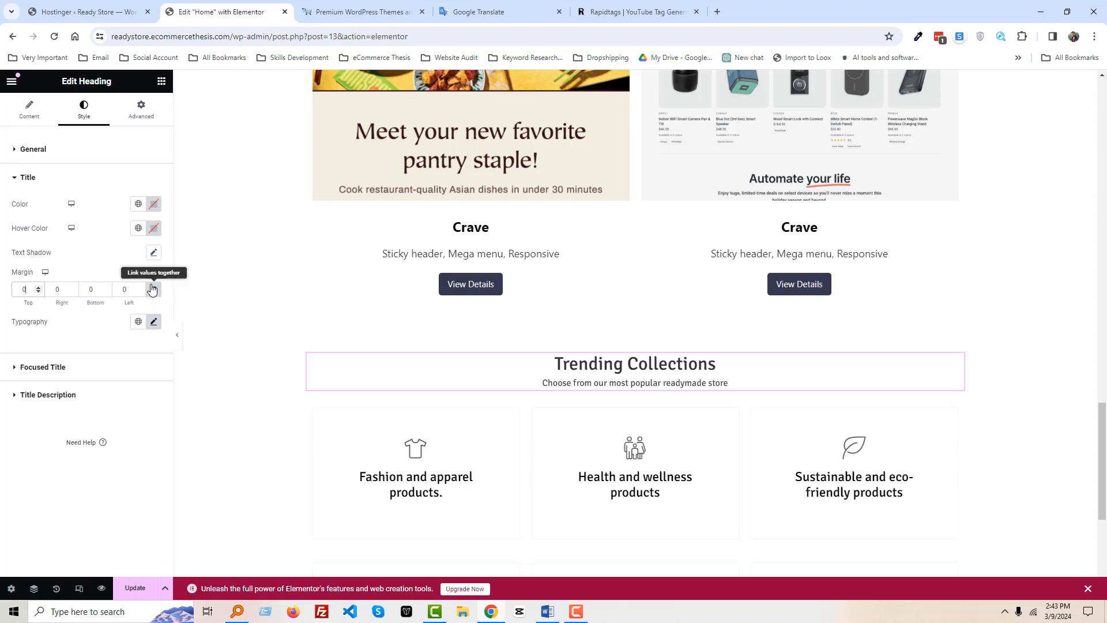
left_click(153, 288)
double_click(26, 290)
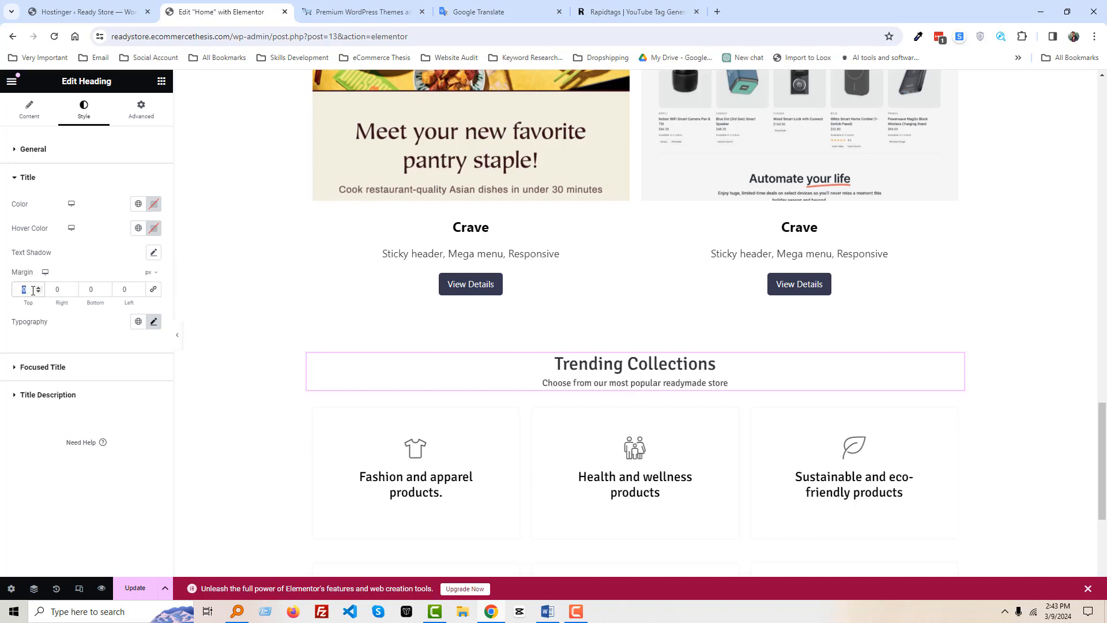
type("20")
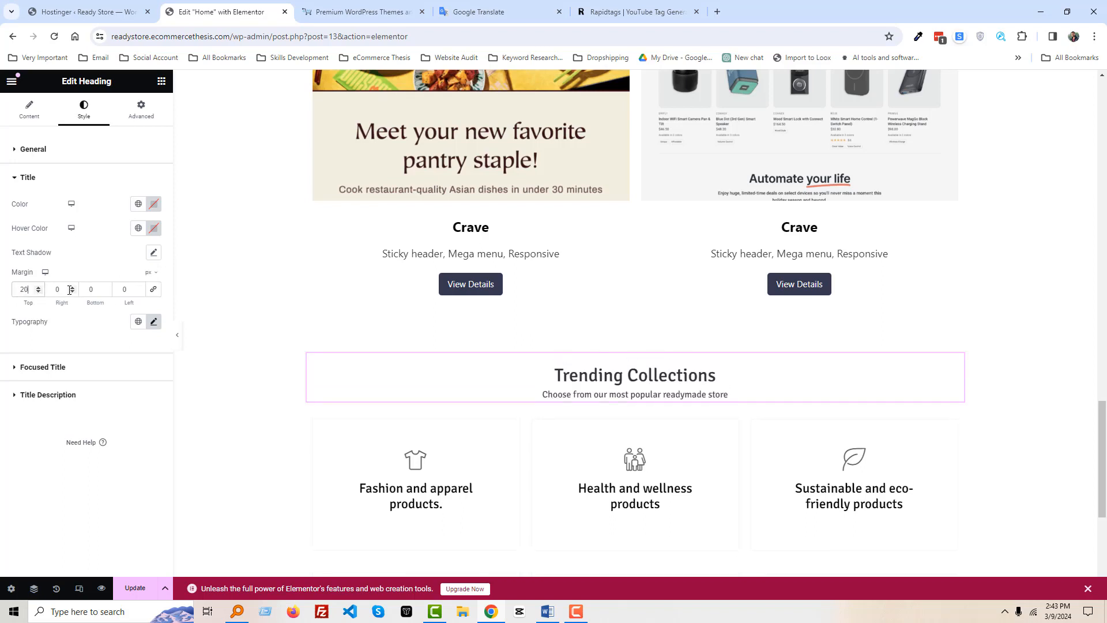
type("20")
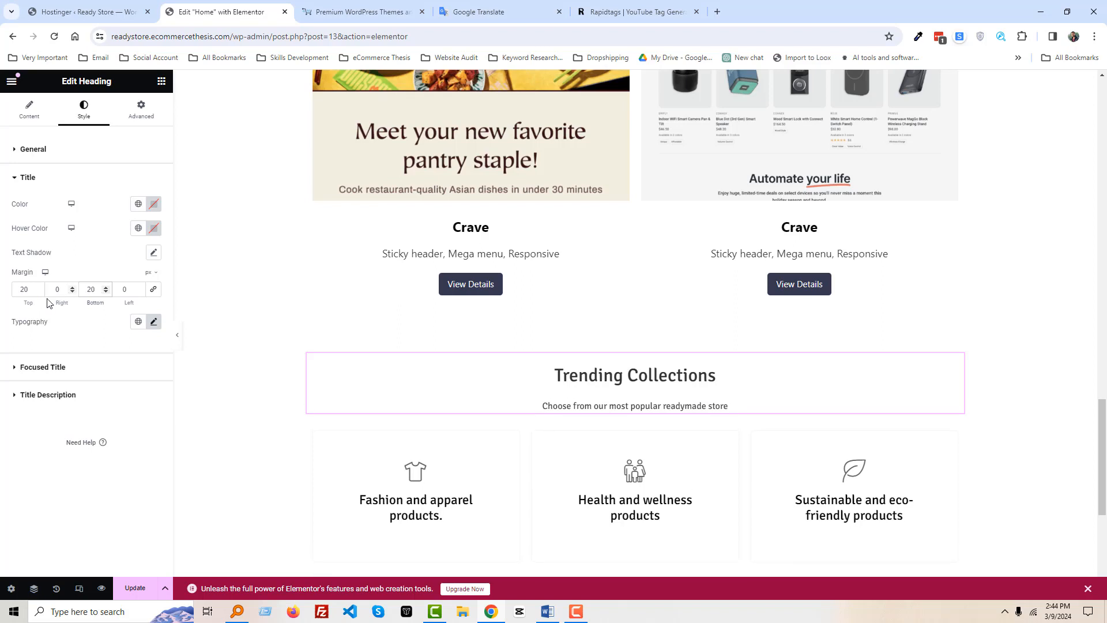
double_click(88, 290)
type("10")
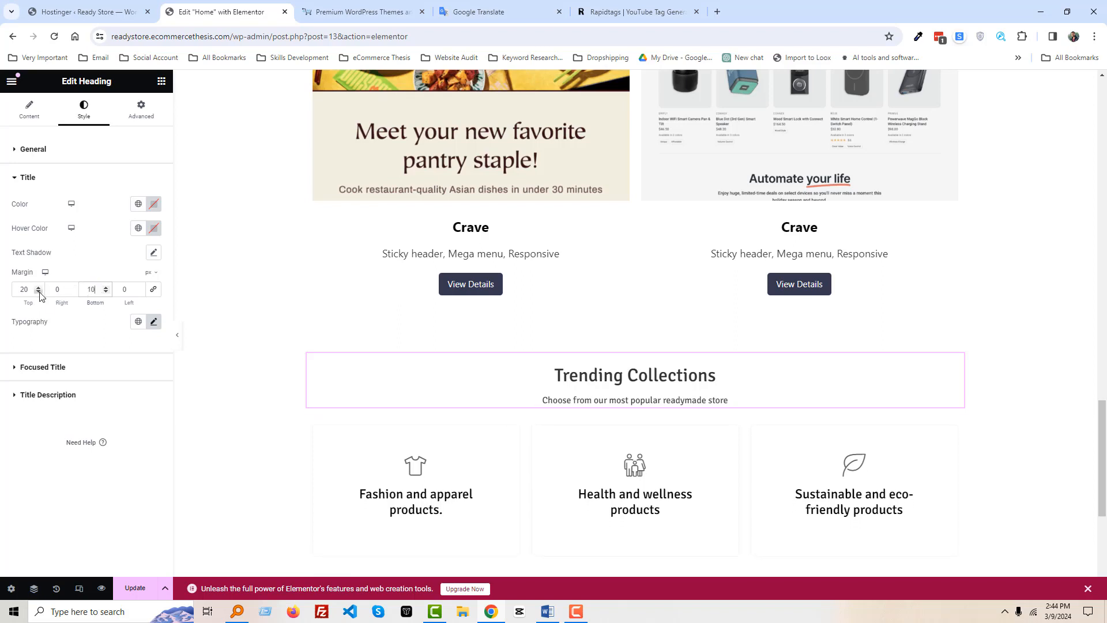
double_click(25, 290)
type("10")
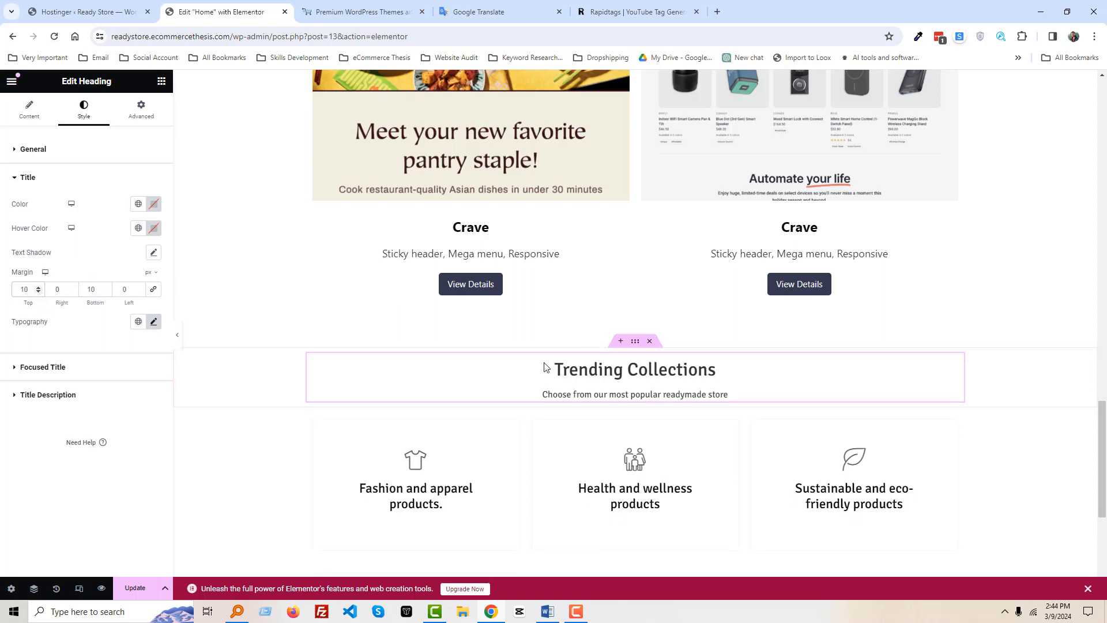
scroll(314, 419, "down", 3)
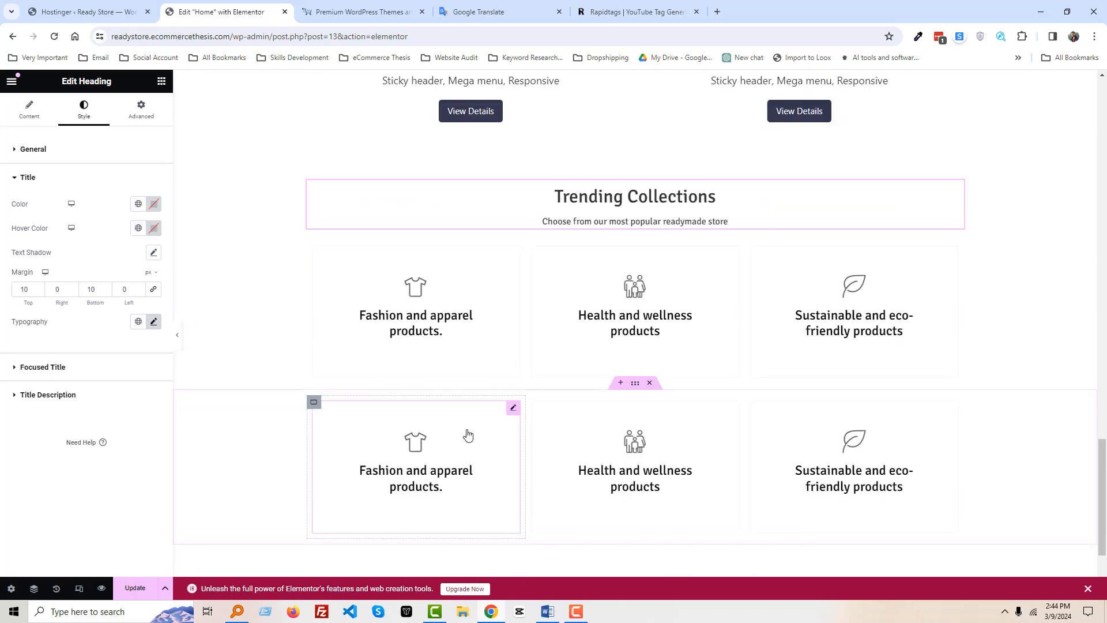
Try the Normal and 100 (Thin) title weights on the first-row Fashion and apparel products icon box, settling on 300 (Light).
left_click(428, 329)
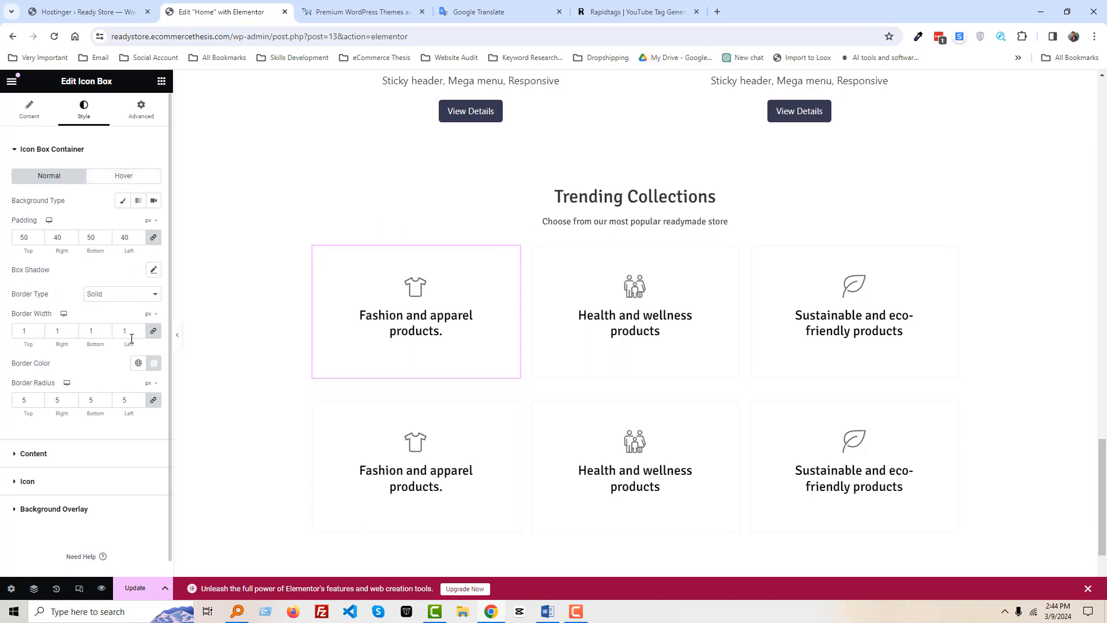
left_click(85, 456)
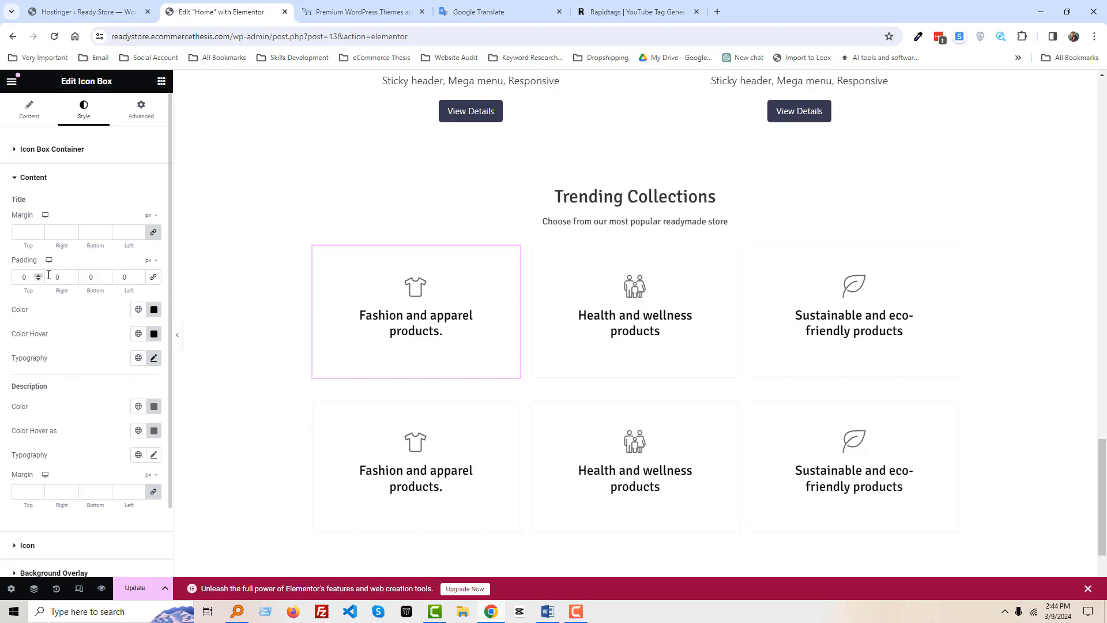
left_click(155, 358)
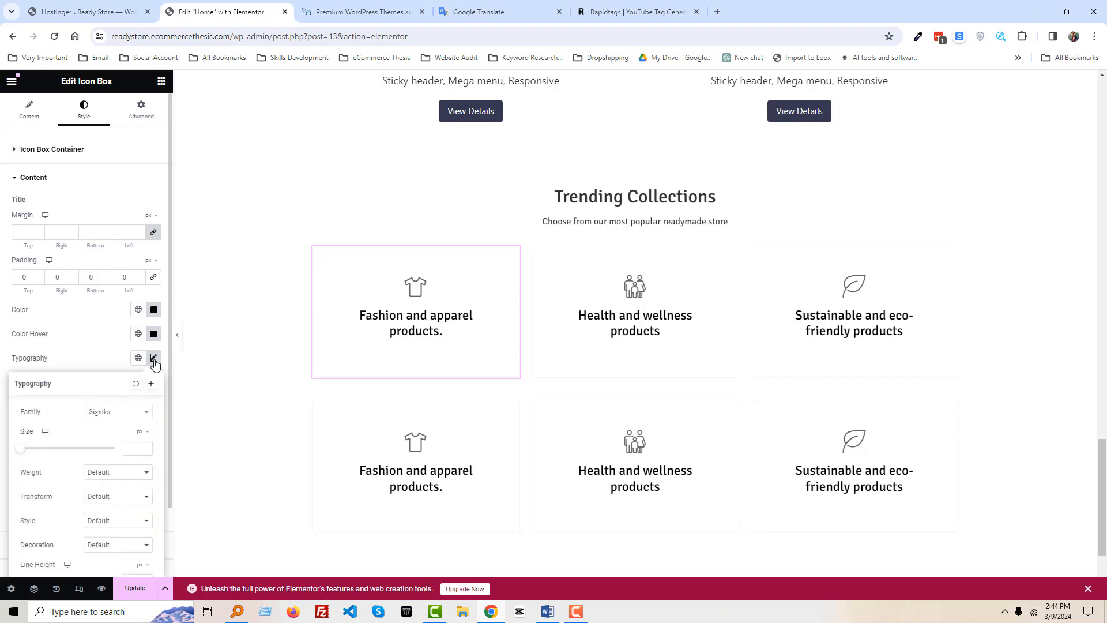
left_click(105, 474)
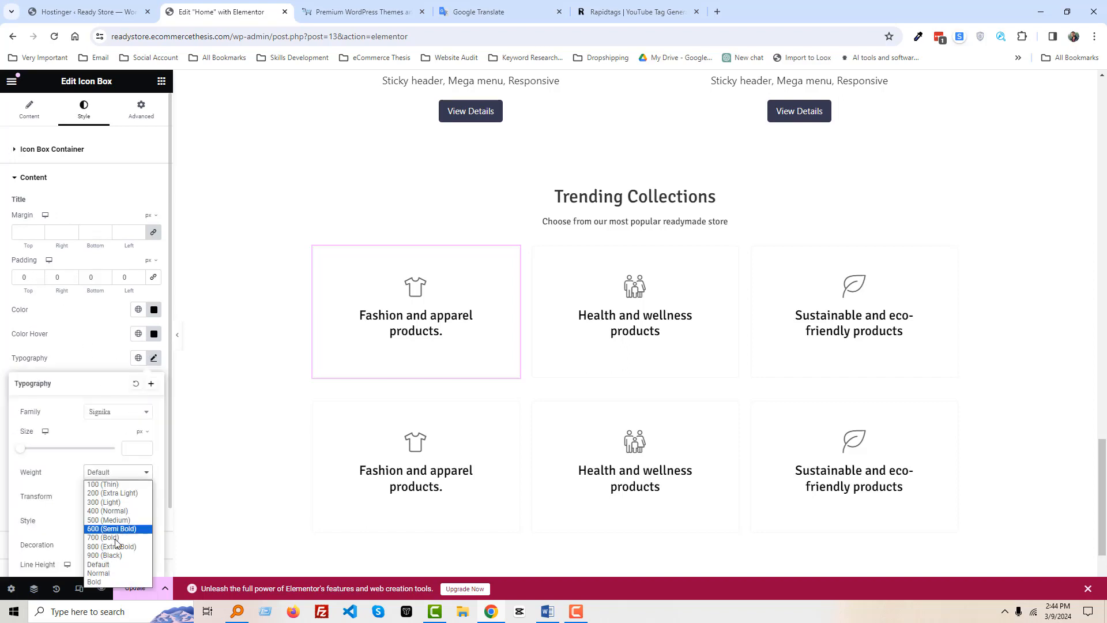
left_click(114, 577)
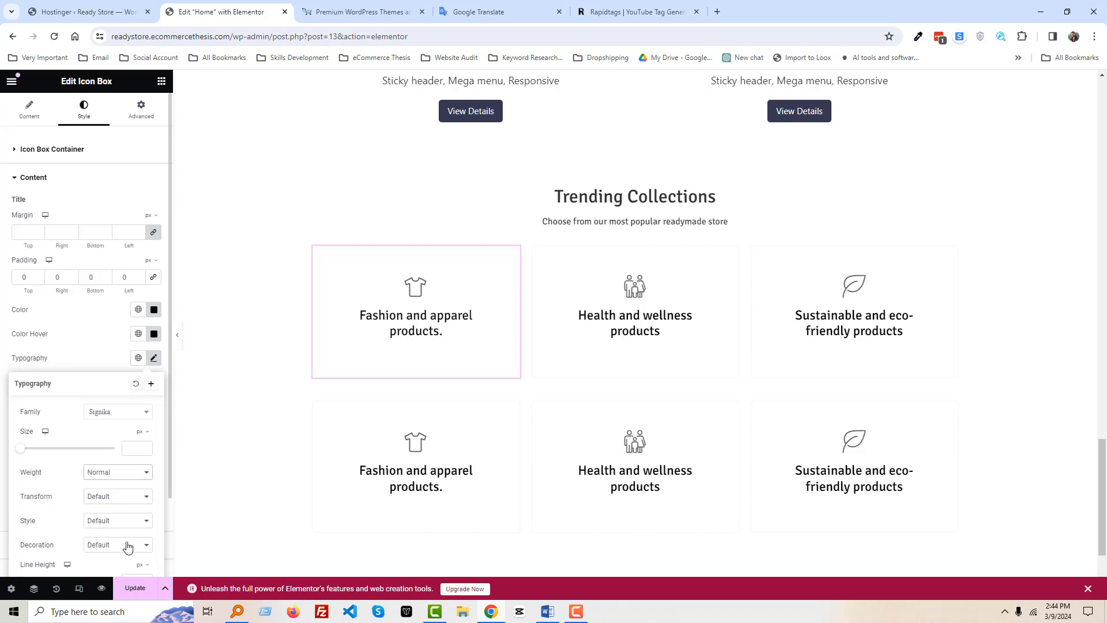
left_click(140, 478)
left_click(128, 485)
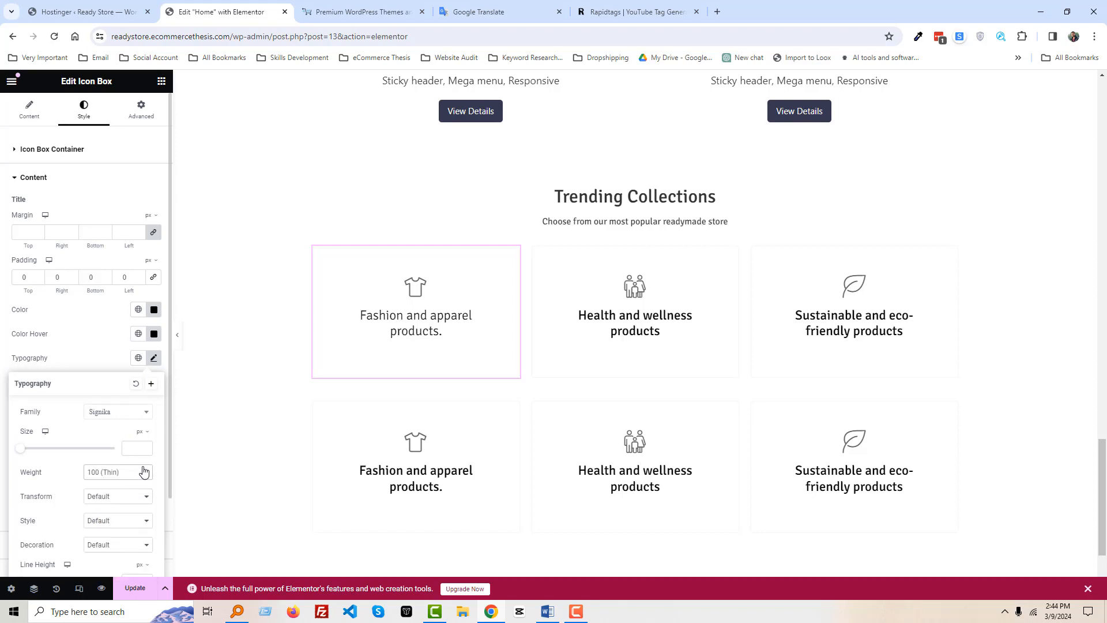
left_click(142, 474)
left_click(123, 502)
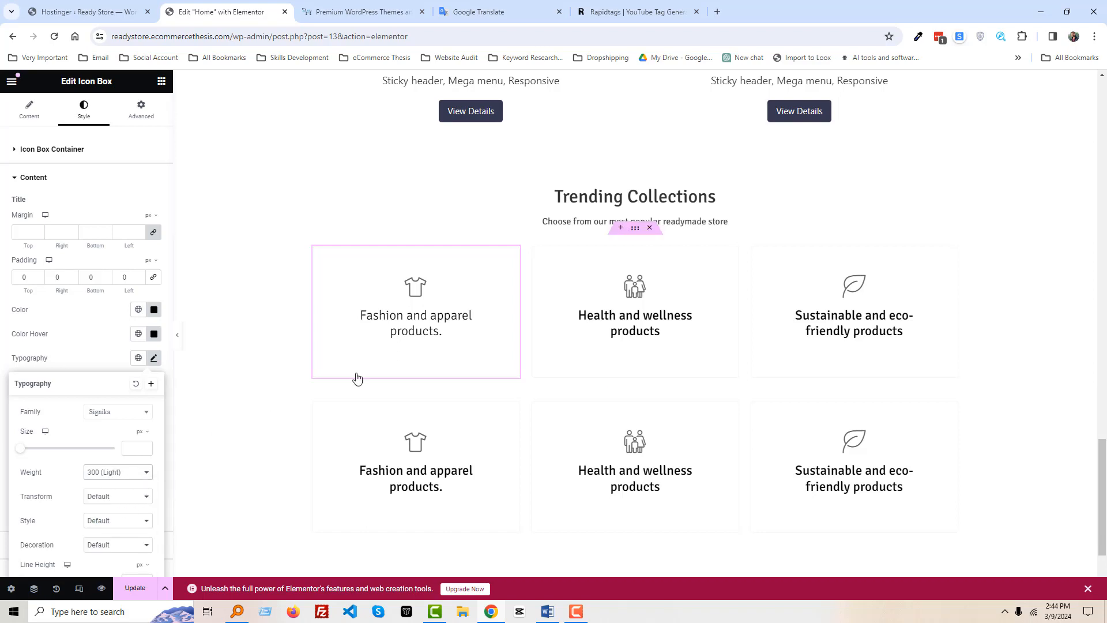
Set the title font weight of the first-row Health and wellness products icon box to 300 (Light).
left_click(684, 341)
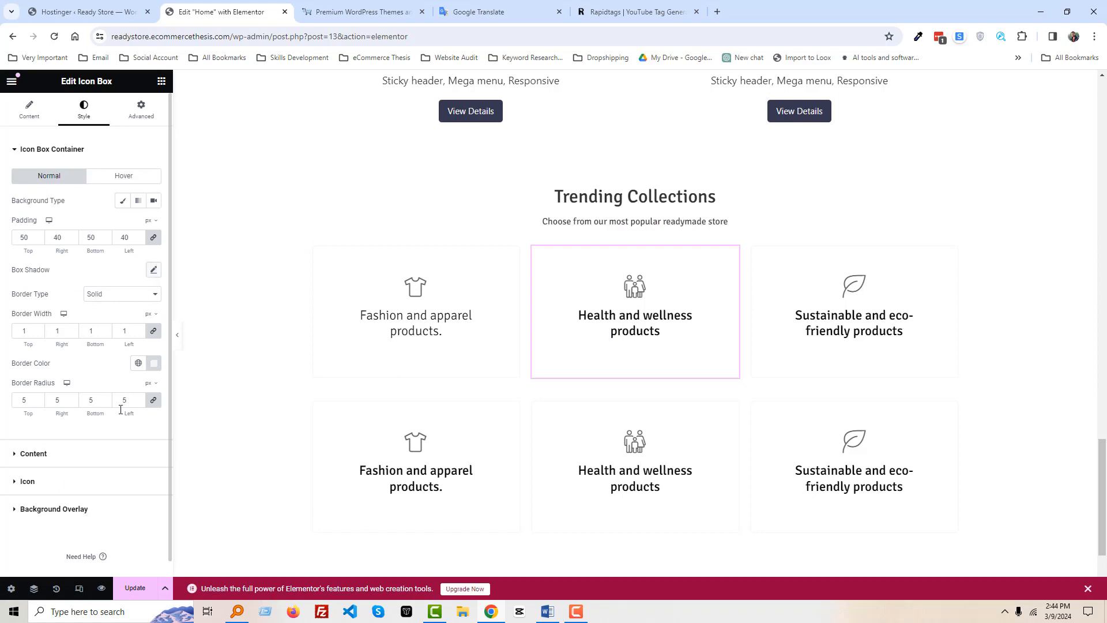
left_click(116, 459)
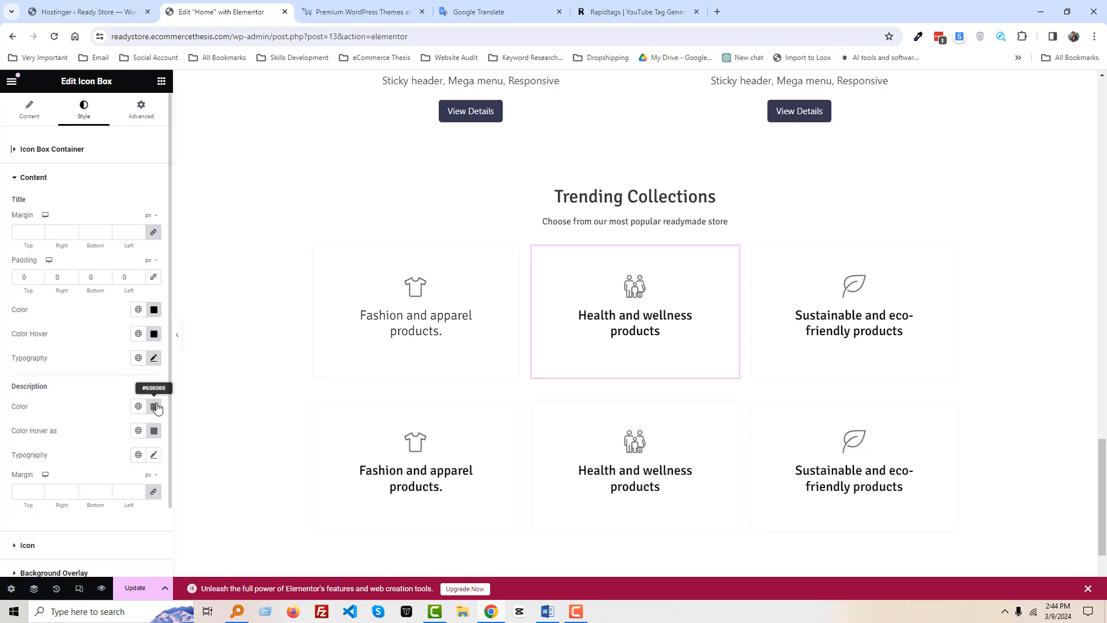
left_click(154, 358)
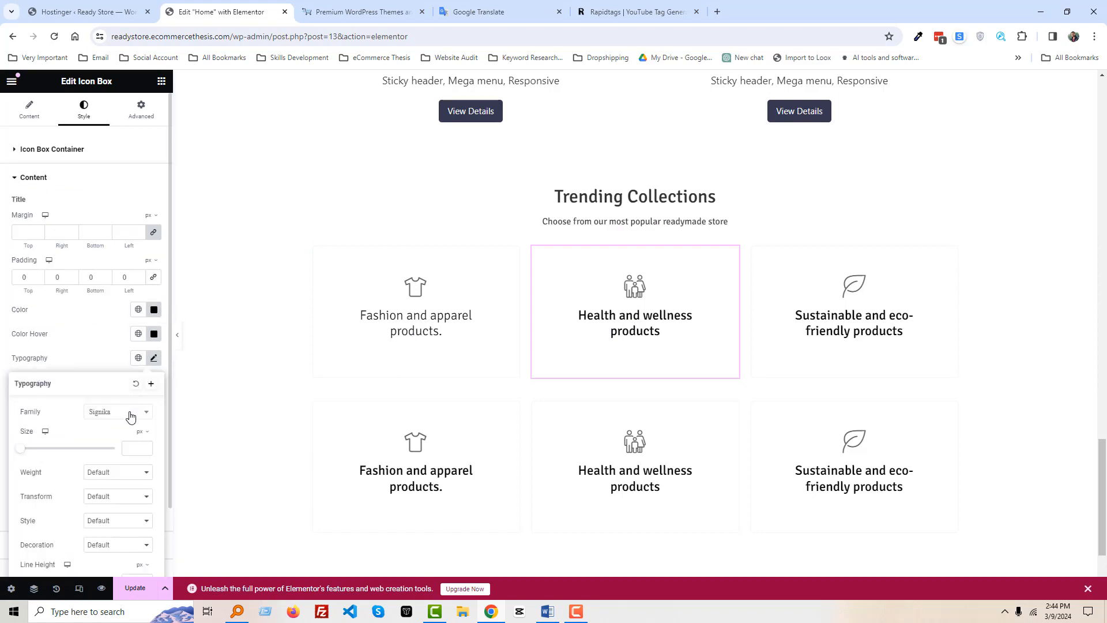
left_click(119, 473)
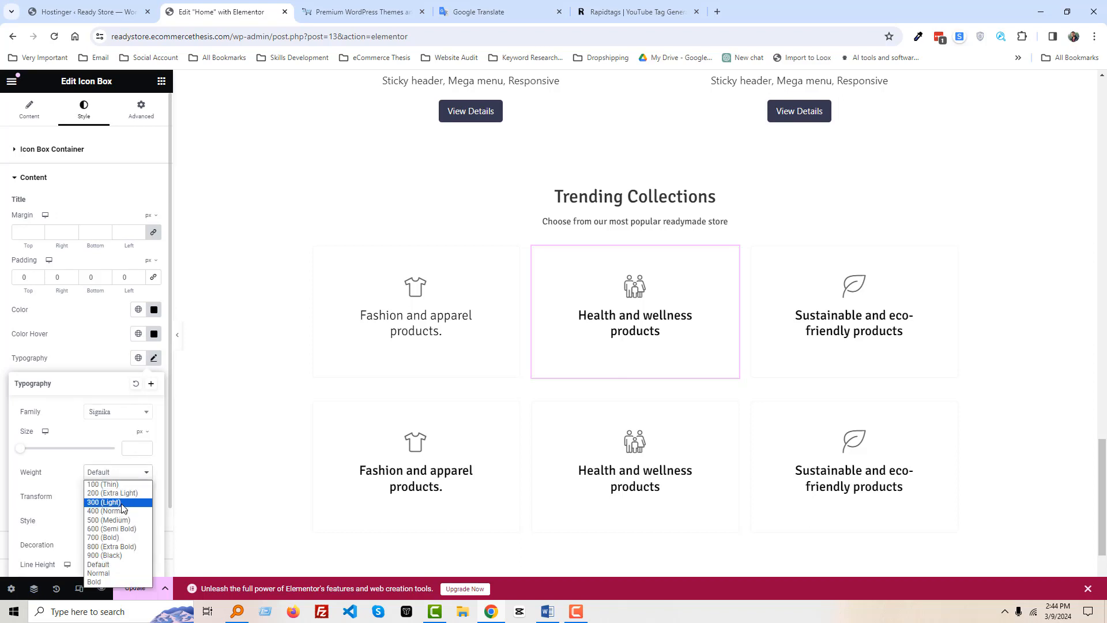
left_click(123, 510)
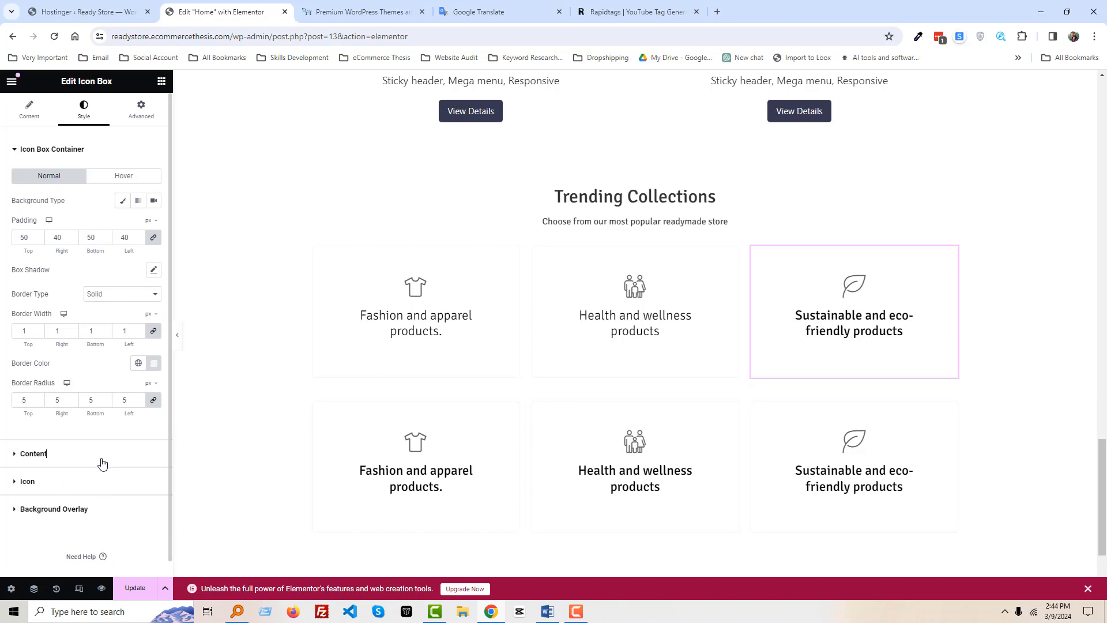
Set the title font weight of the first-row Sustainable and eco-friendly products icon box to 300 (Light).
left_click(102, 463)
left_click(153, 357)
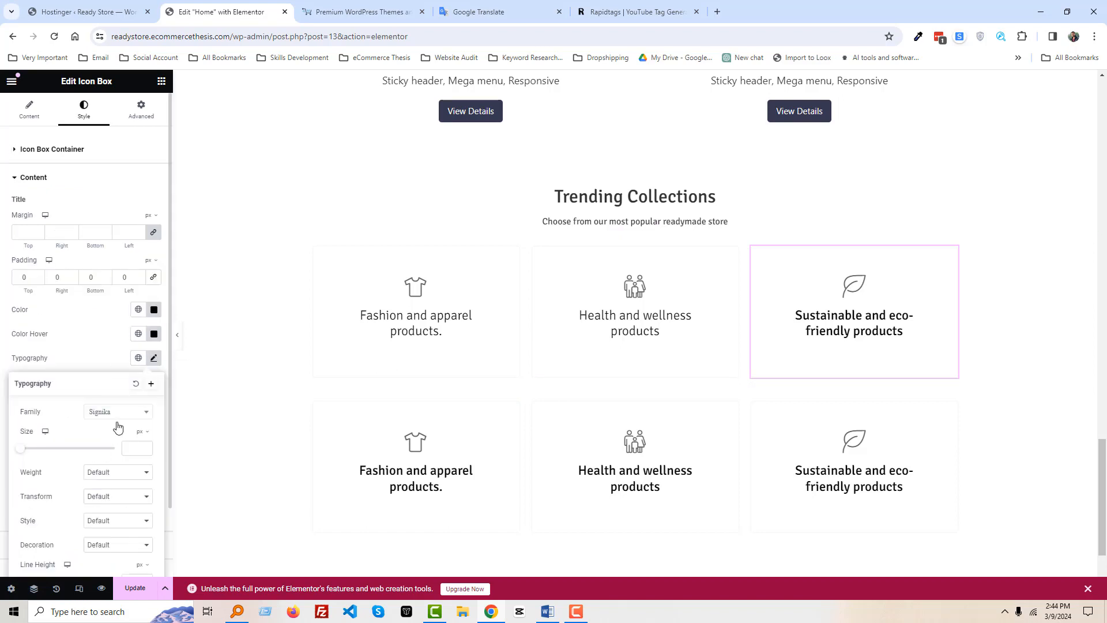
left_click(121, 474)
left_click(114, 506)
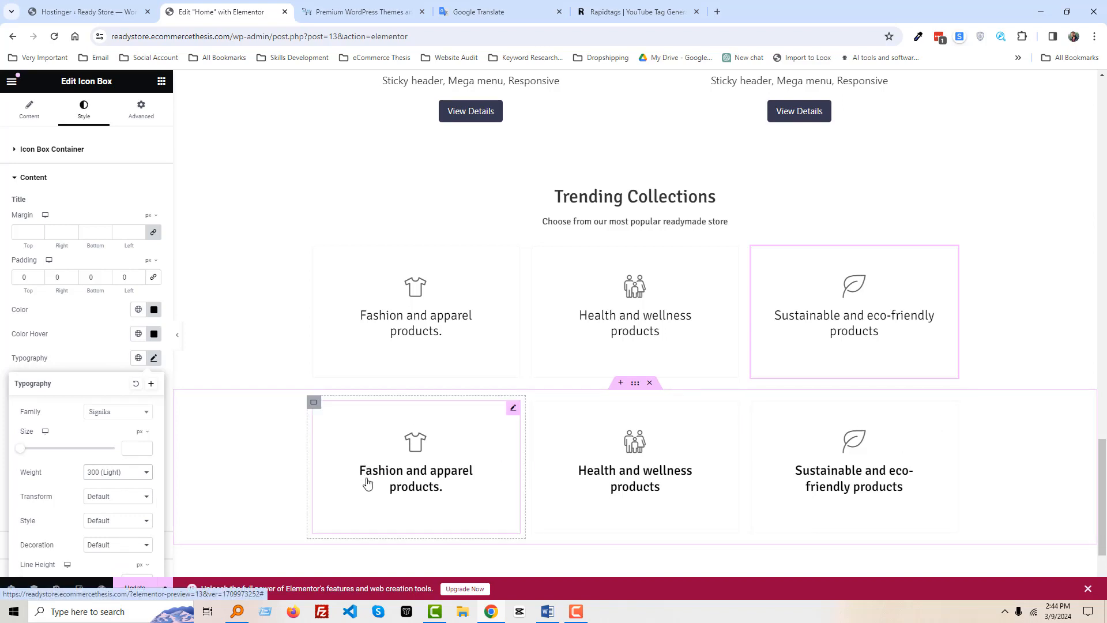
Copy "Personalized and customizable products" from the Project Details document in Word and paste it as the title of the second row's first icon box in Chrome.
scroll(369, 482, "down", 1)
left_click(399, 419)
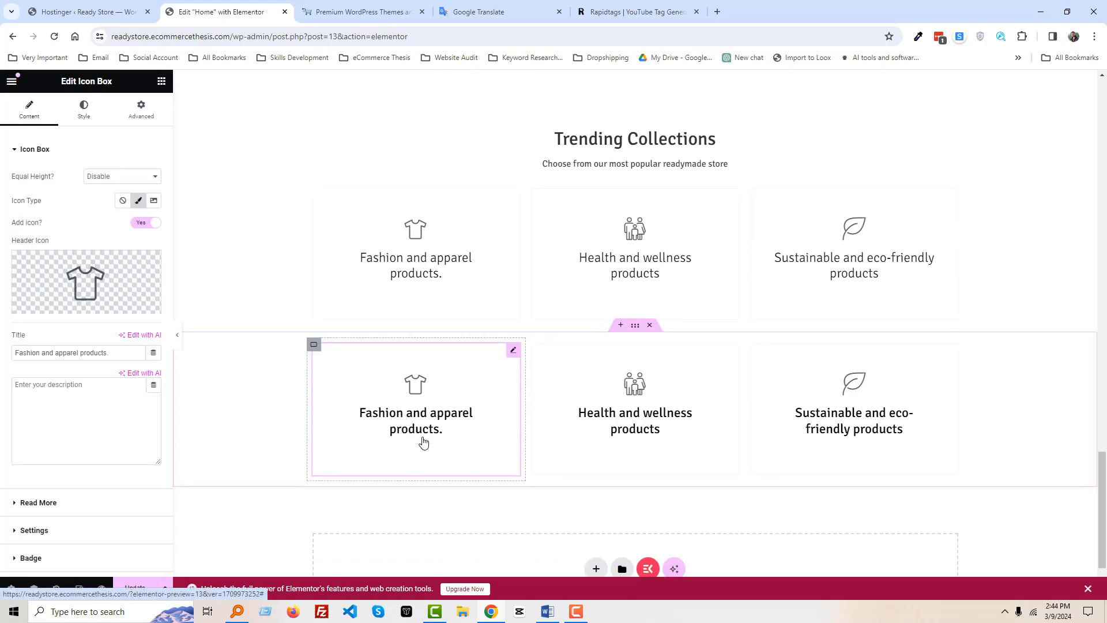
left_click(547, 611)
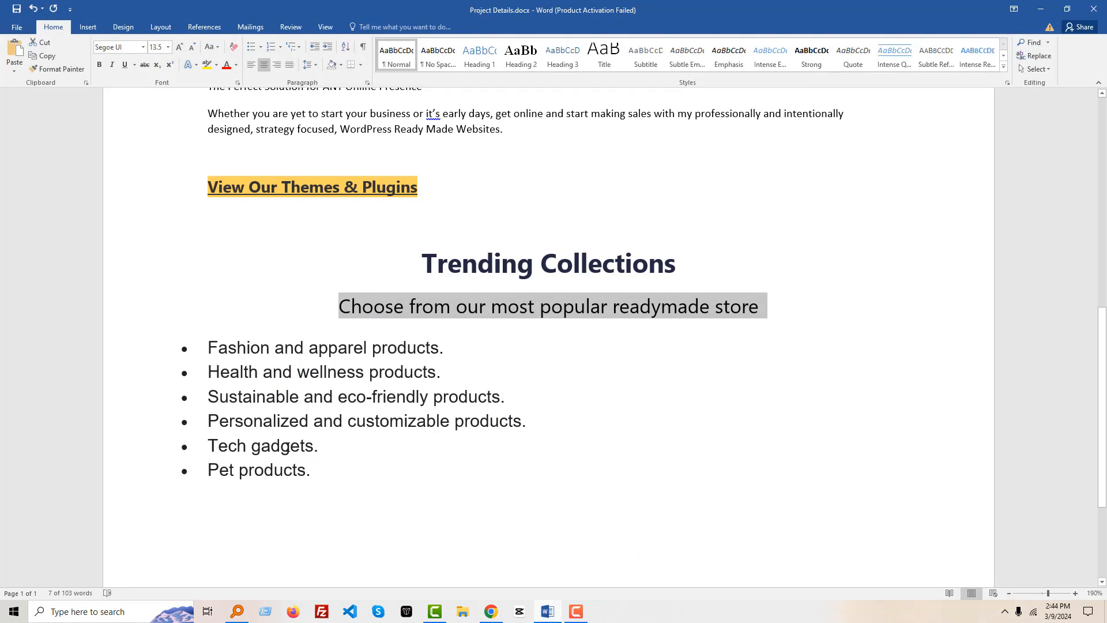
left_click_drag(209, 423, 514, 425)
key("ctrl+c")
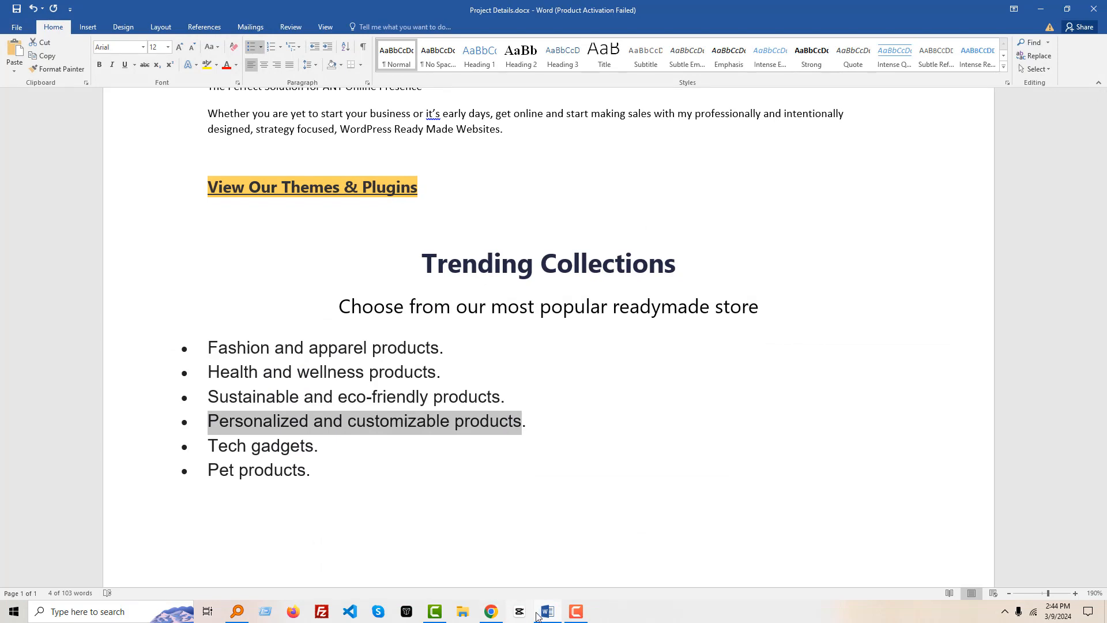
left_click(490, 611)
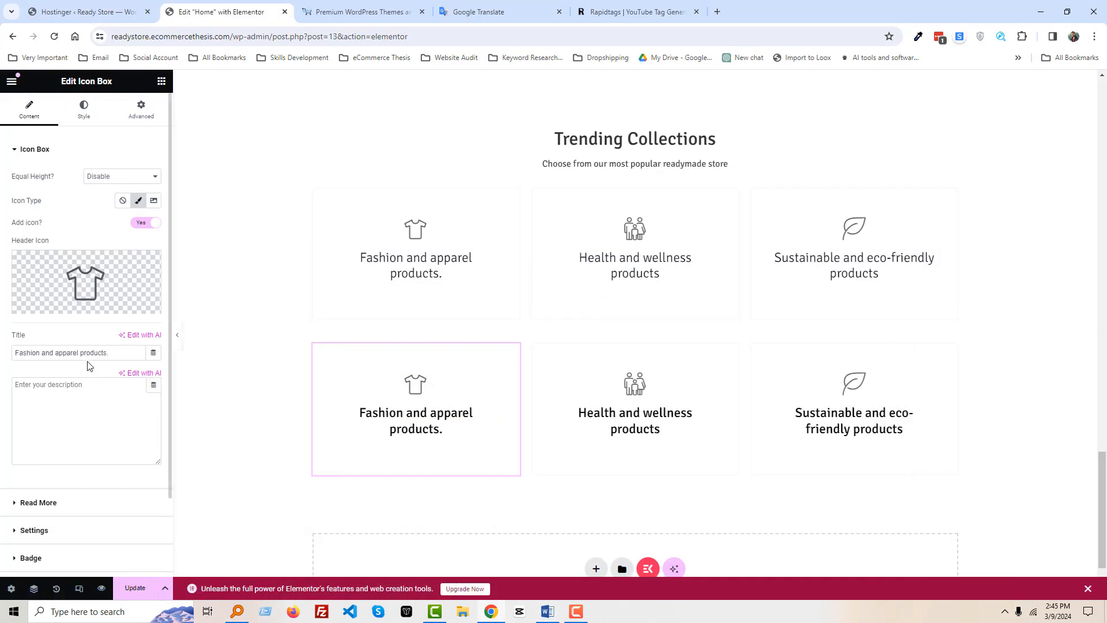
triple_click(91, 352)
key("ctrl+v")
Set the title font weight of the Personalized and customizable products icon box to 300 (Light).
left_click(83, 110)
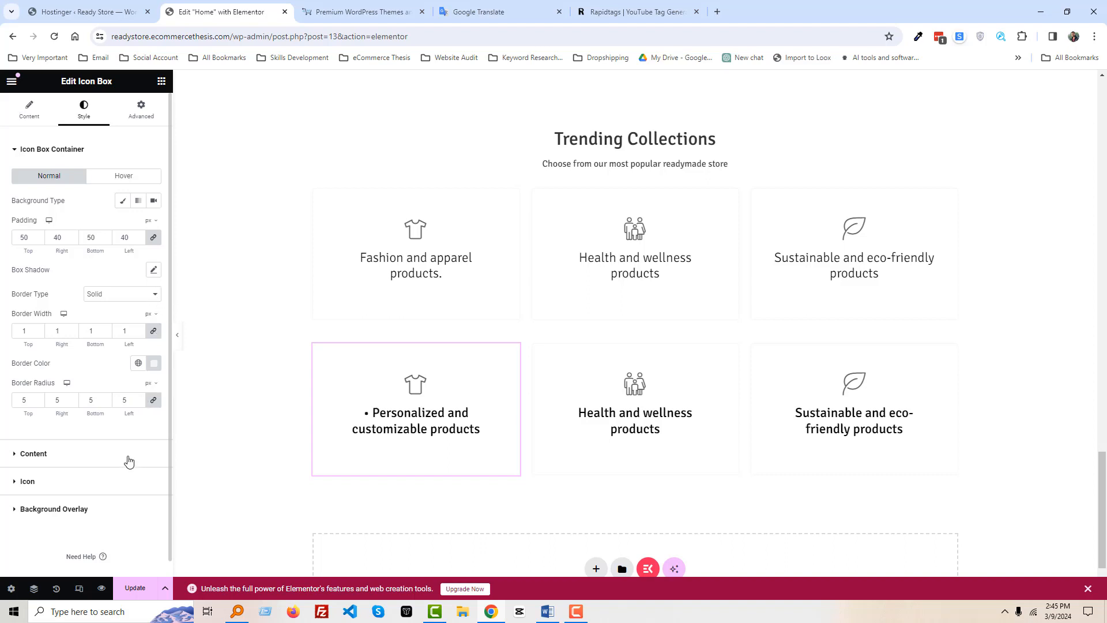
left_click(128, 456)
left_click(153, 358)
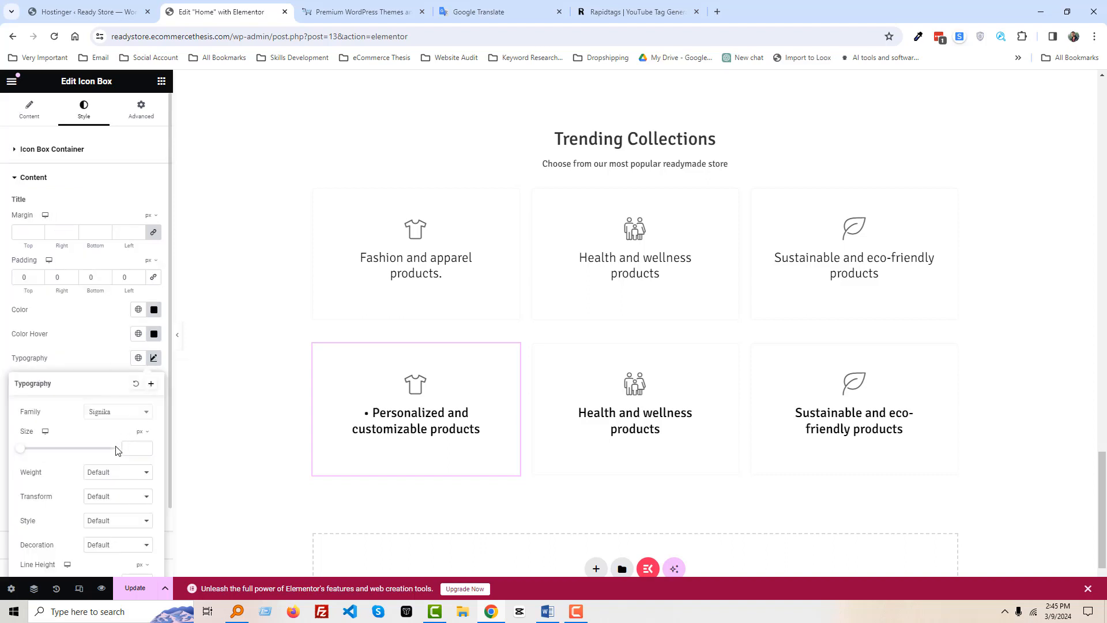
left_click(113, 473)
left_click(131, 500)
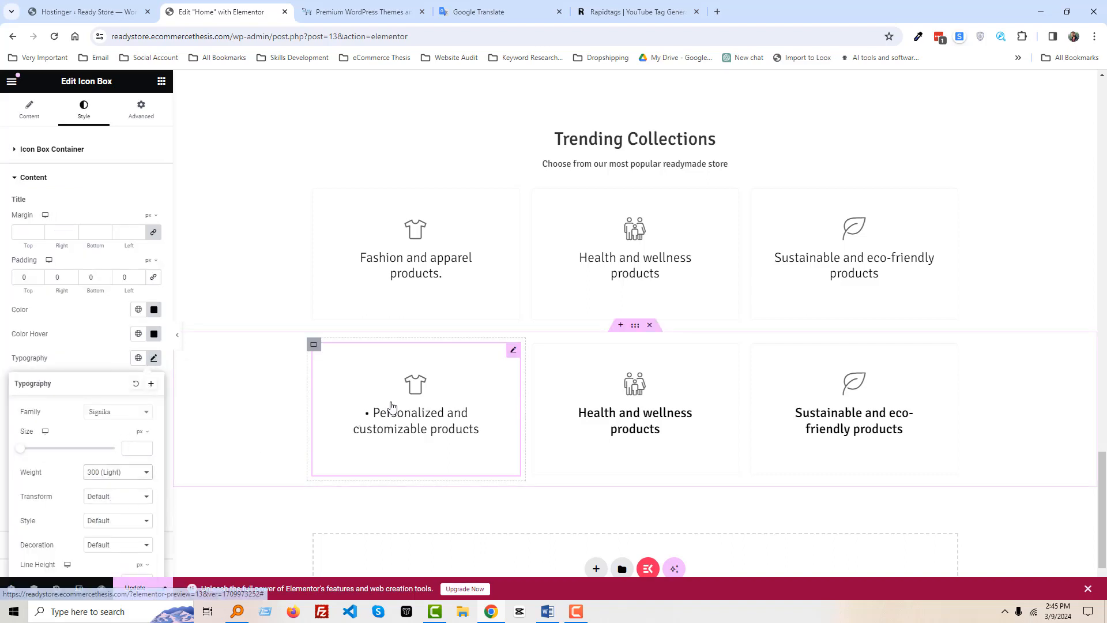
Remove the leading bullet from the icon box title so it reads "Personalized and customizable products".
left_click(29, 110)
left_click(22, 352)
key("BackSpace")
key("BackSpace")
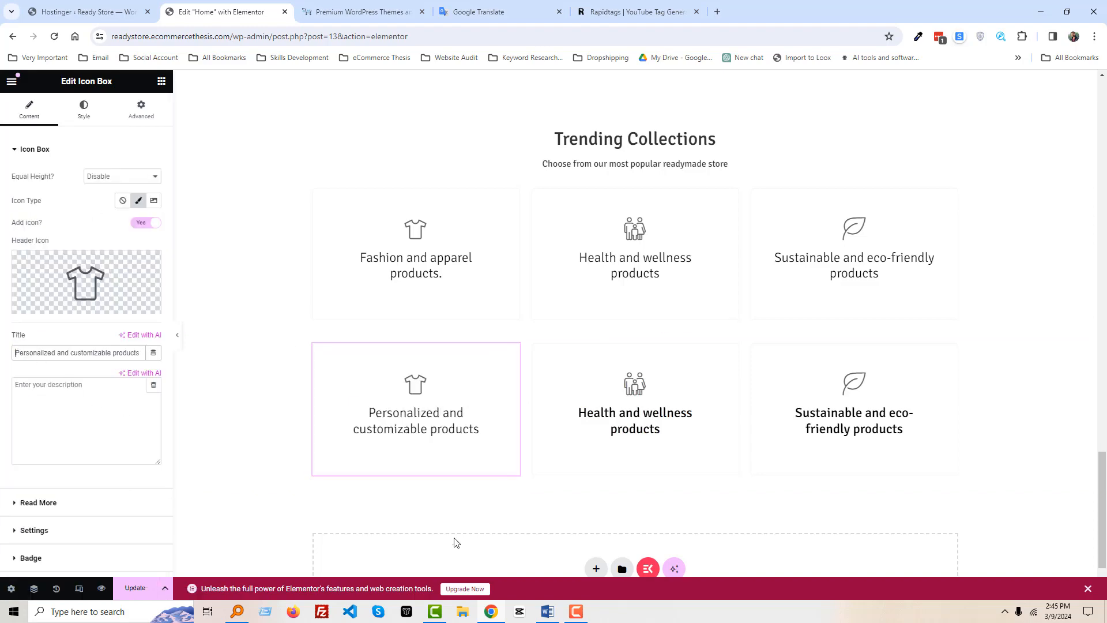
Copy "Tech gadgets" from the Word document and paste it as the title of the second row's middle icon box in Chrome.
left_click(550, 614)
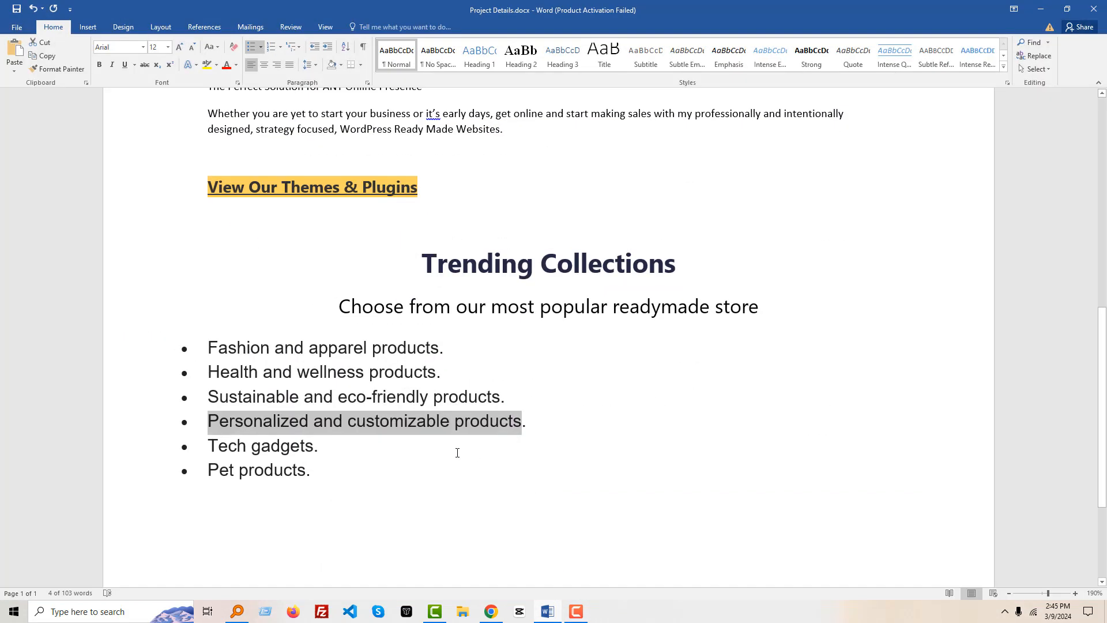
left_click(324, 448)
left_click_drag(308, 448, 209, 447)
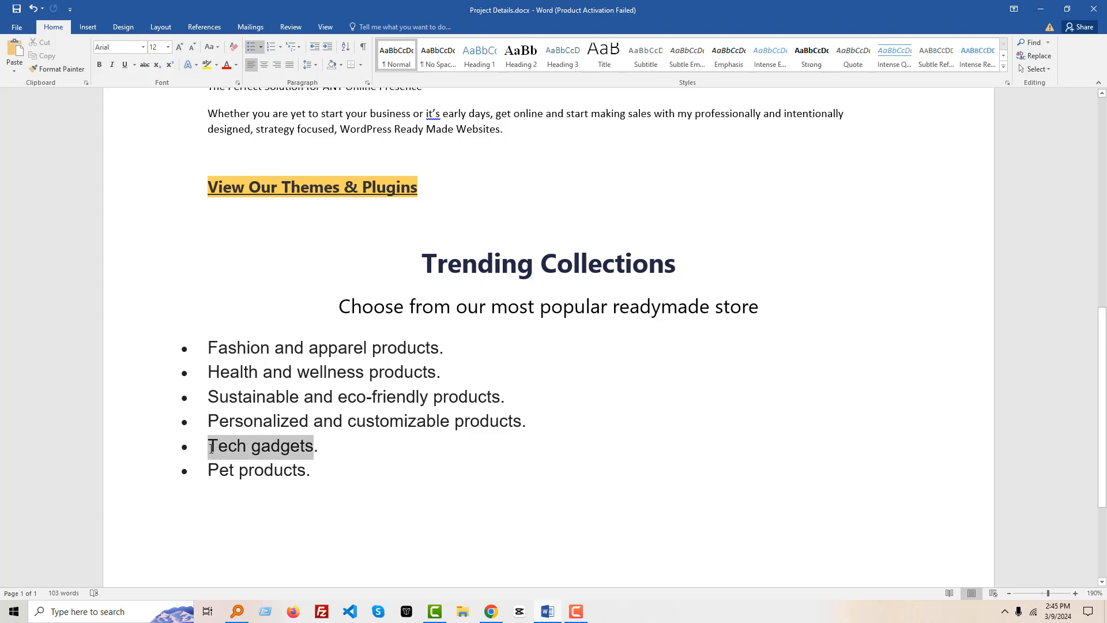
left_click(489, 614)
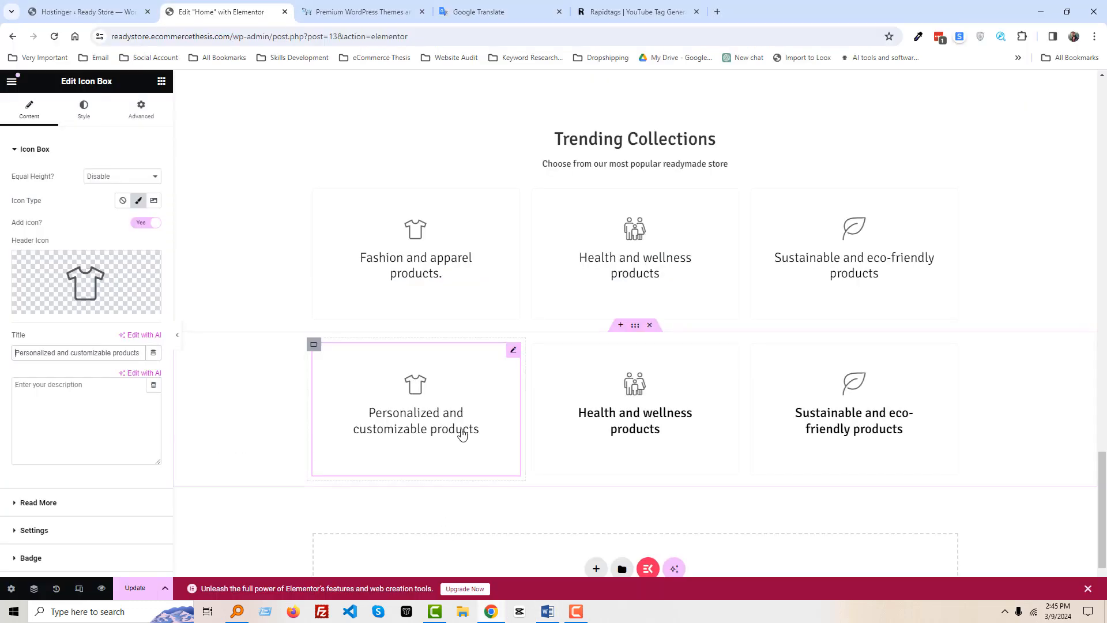
left_click(580, 423)
left_click(111, 353)
key("ctrl+a")
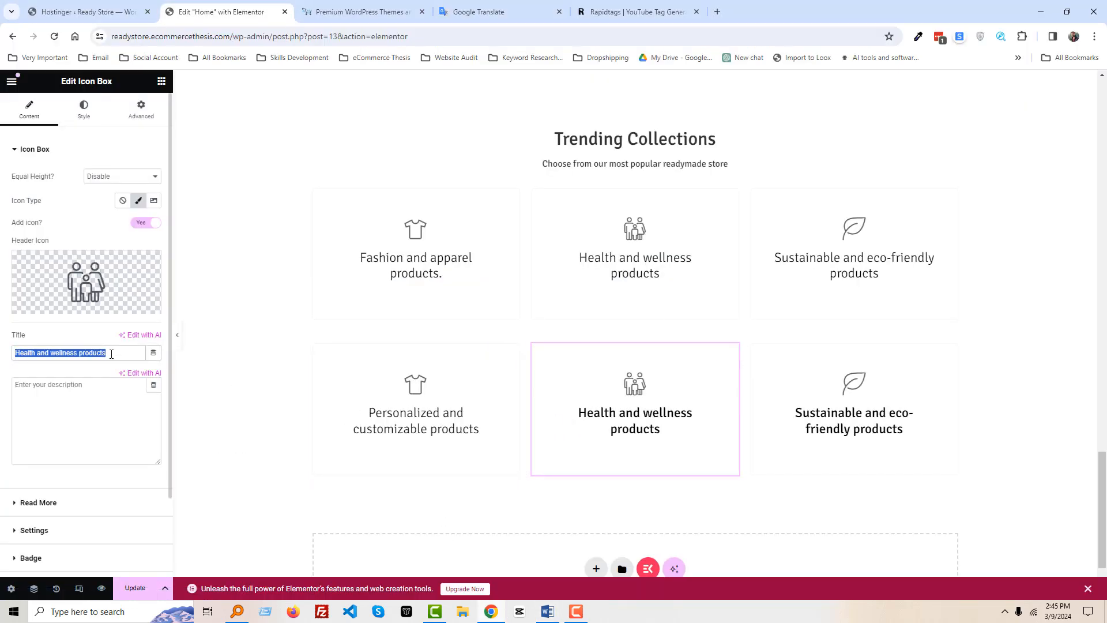
type("•\tTech gadgets")
Strip the bullet and tab from the middle icon box's title, leaving only "Tech gadgets".
left_click_drag(31, 352, 105, 352)
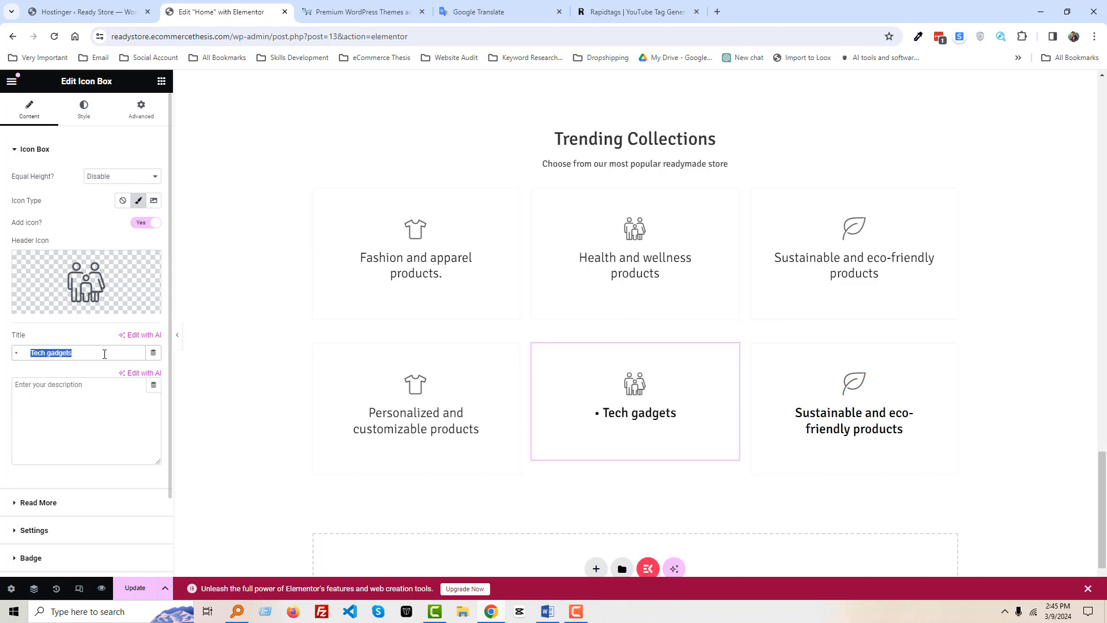
key("ctrl+x")
key("ctrl+a")
key("ctrl+v")
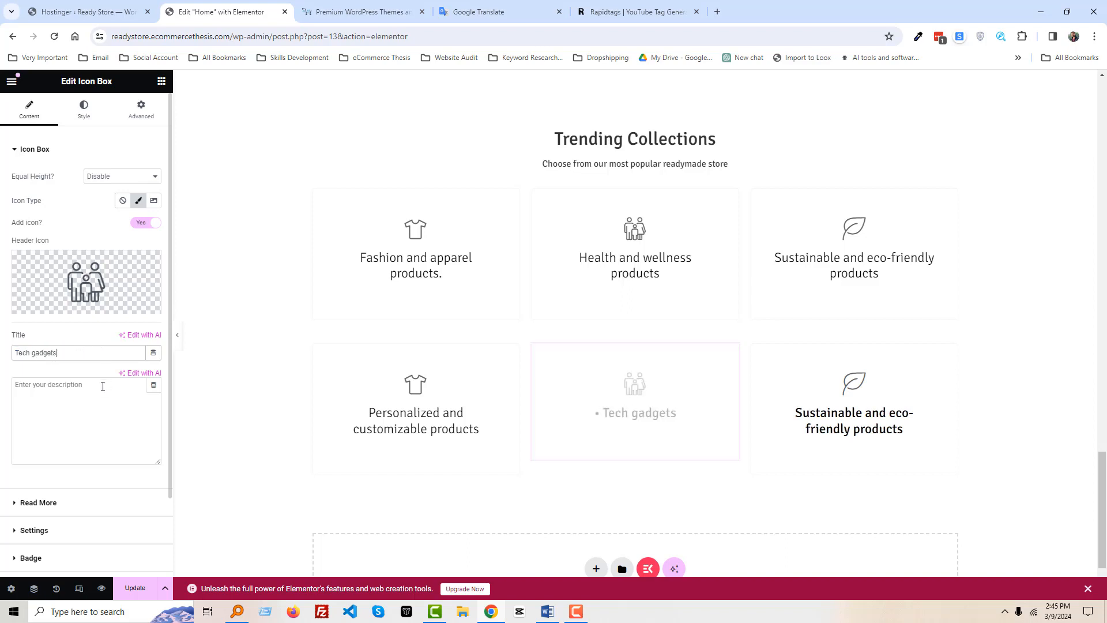
Set the title font weight of the Tech gadgets icon box to 300 (Light).
left_click(87, 113)
left_click(89, 455)
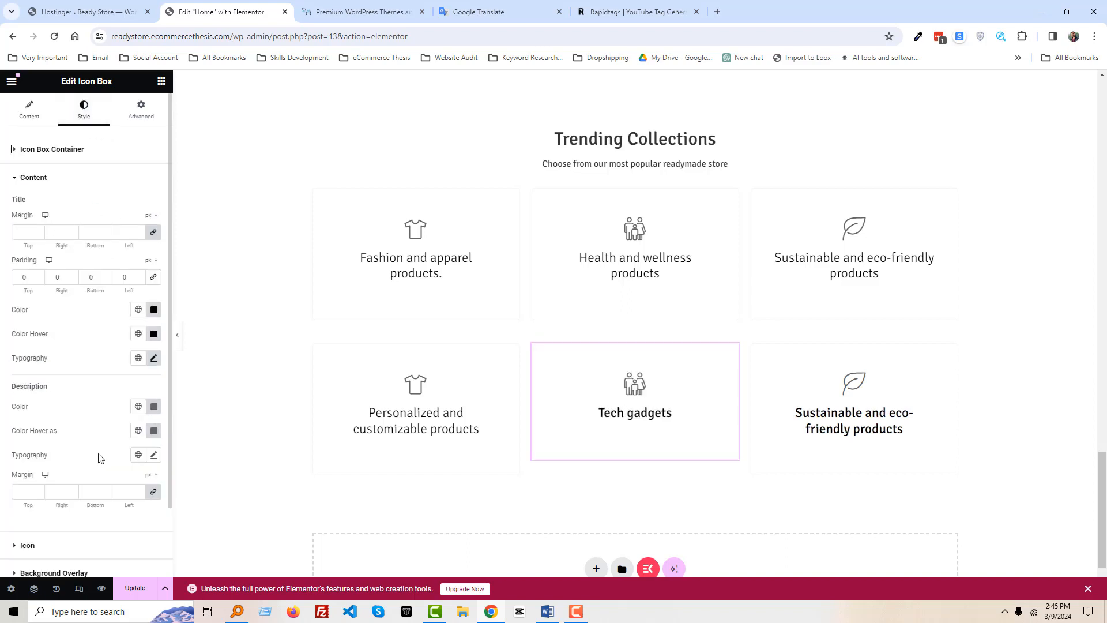
left_click(154, 358)
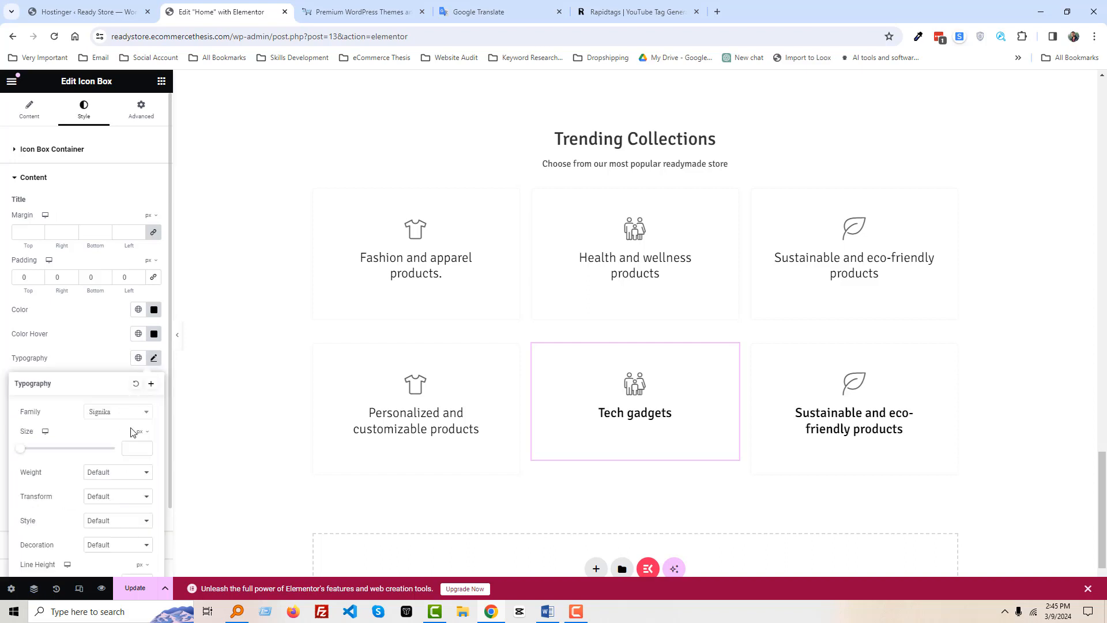
left_click(125, 473)
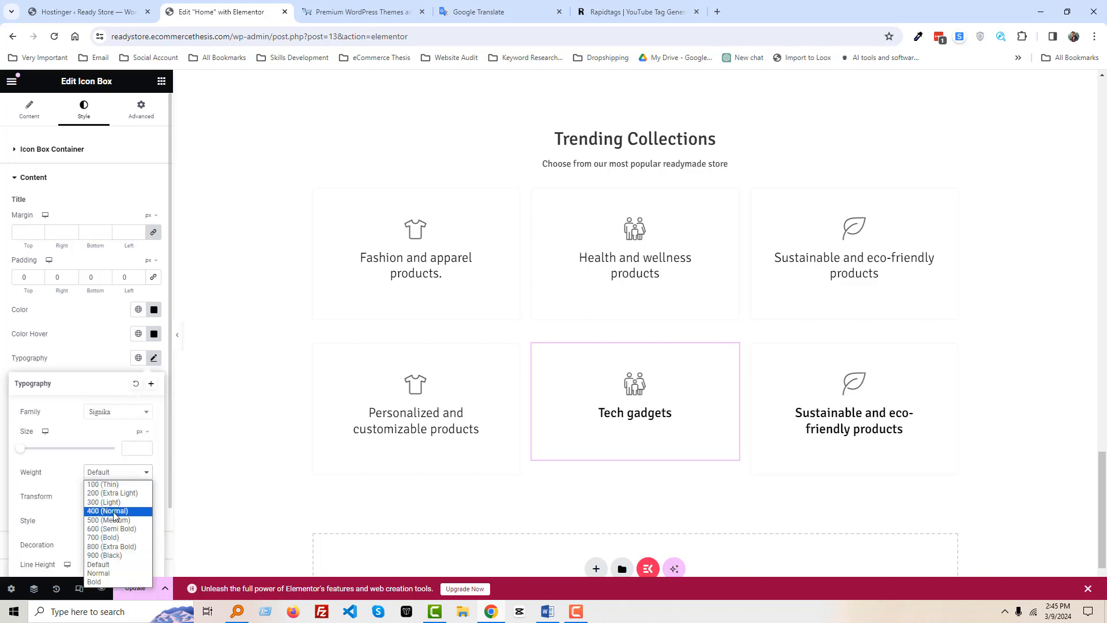
left_click(106, 502)
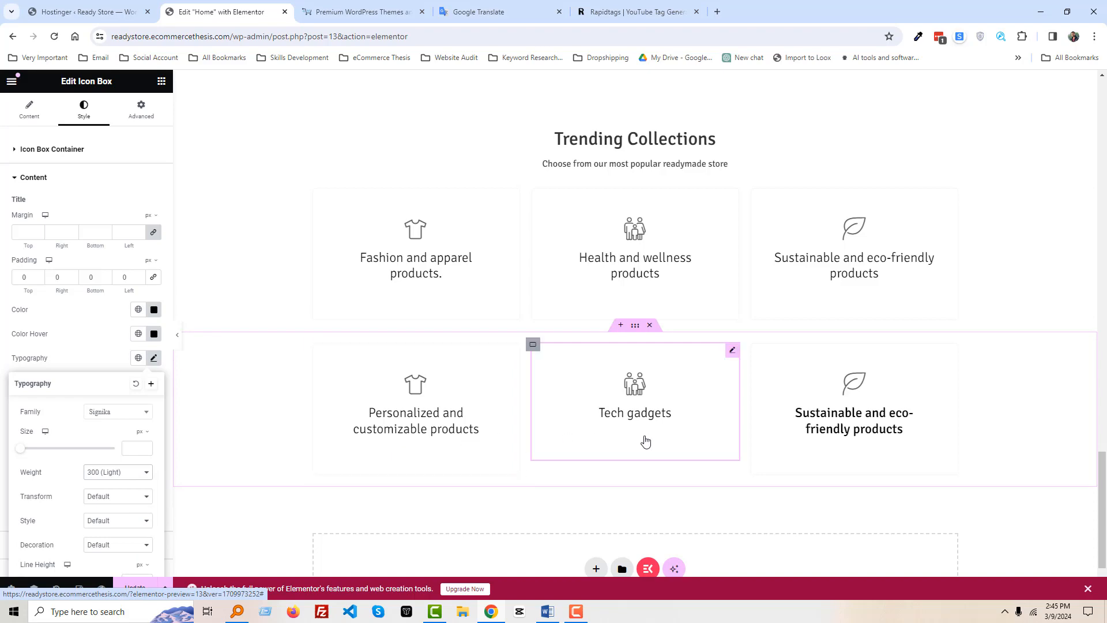
Copy "Pet products" from the Word document and paste it as the title of the second row's last icon box in Chrome.
left_click(805, 425)
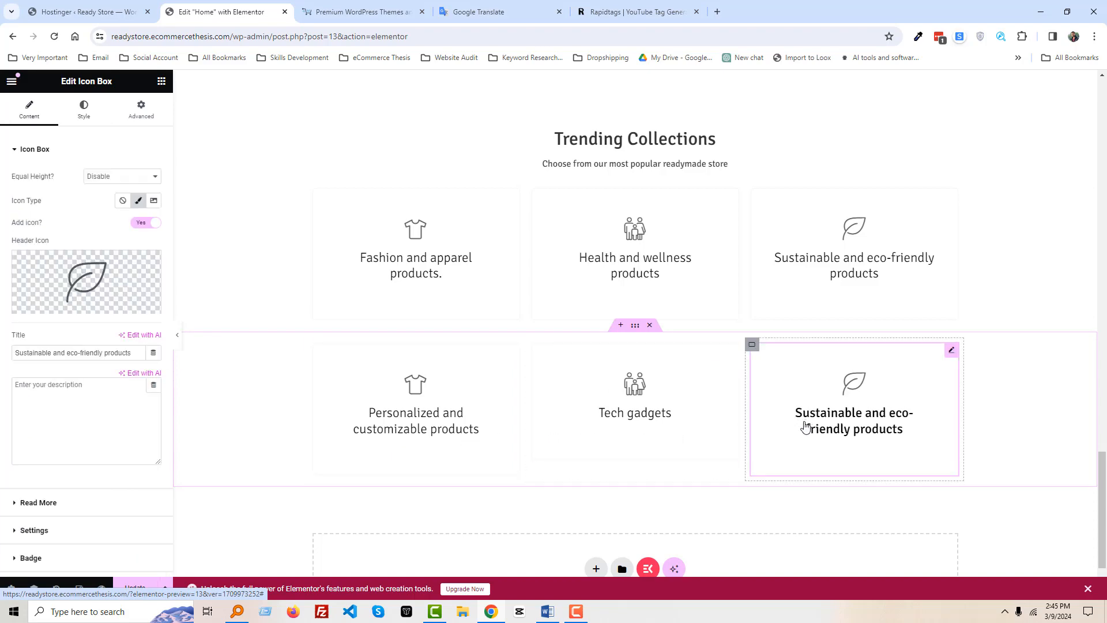
left_click(547, 612)
left_click_drag(212, 471, 300, 471)
left_click(491, 611)
triple_click(109, 352)
key("ctrl+v")
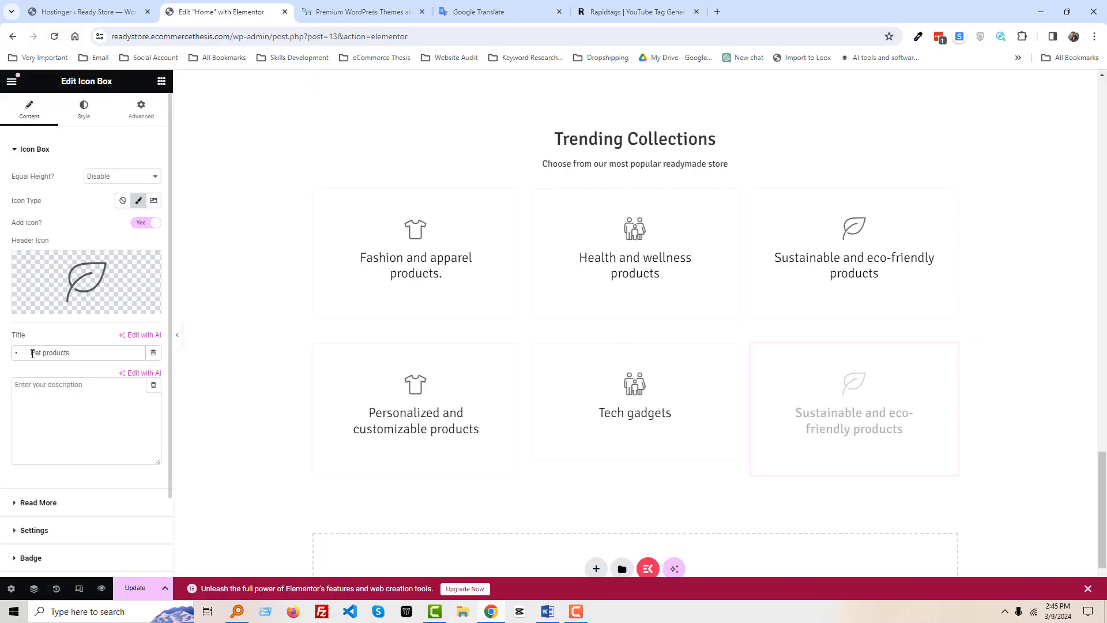
Strip the bullet and tab from the last icon box's title, leaving only "Pet products".
left_click_drag(32, 353, 91, 354)
key("ctrl+x")
key("ctrl+a")
key("ctrl+v")
mouse_move(97, 287)
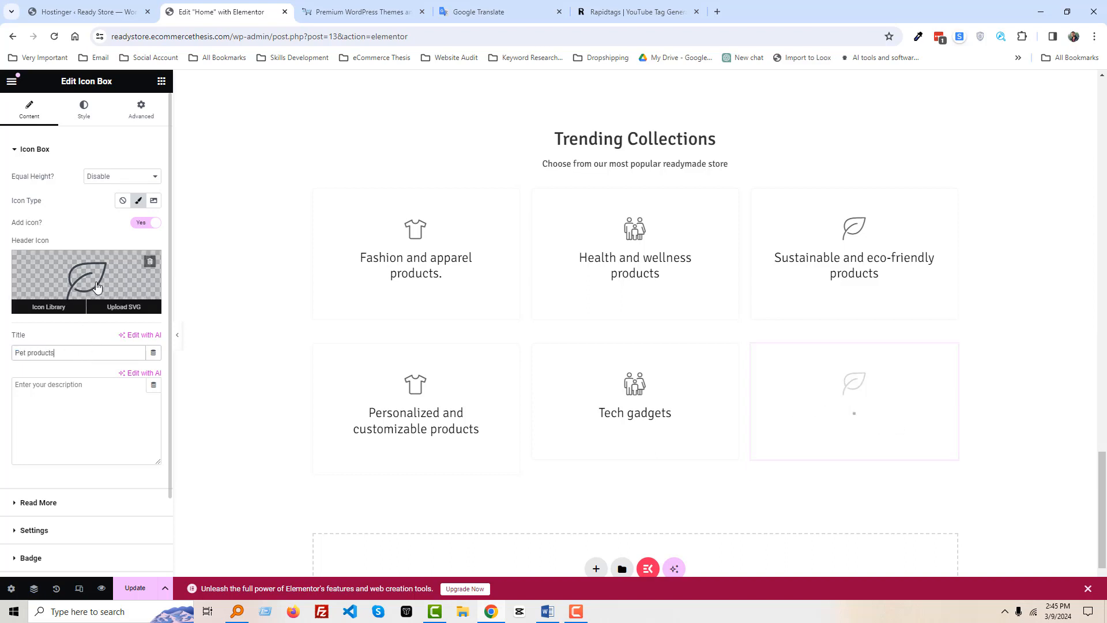
Set the title font weight of the Pet products icon box to 300 (Light).
left_click(84, 109)
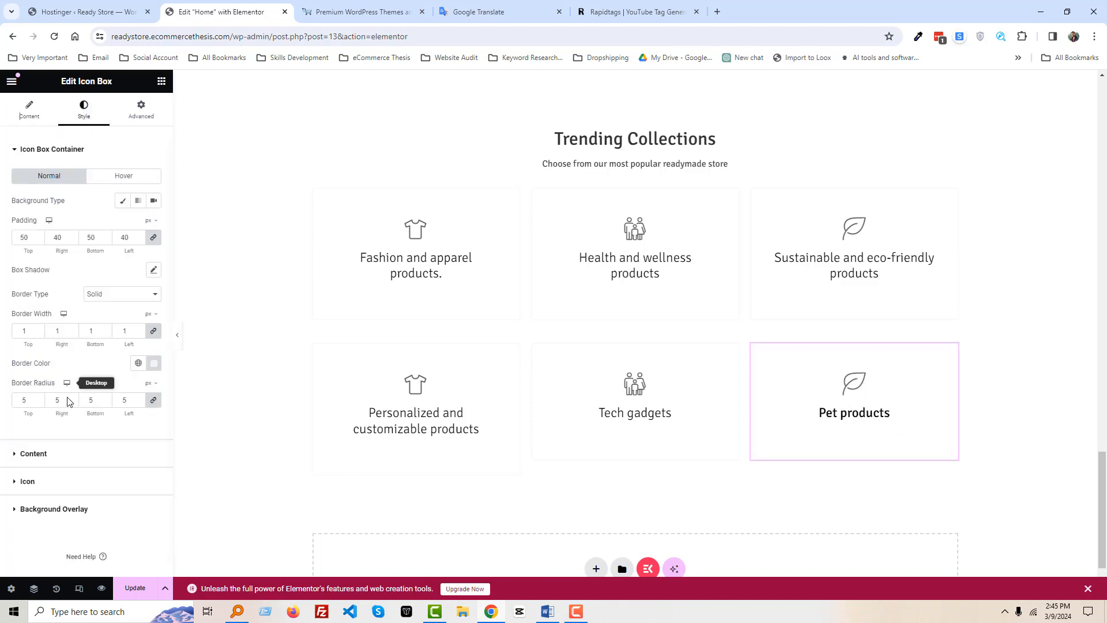
left_click(74, 459)
left_click(153, 455)
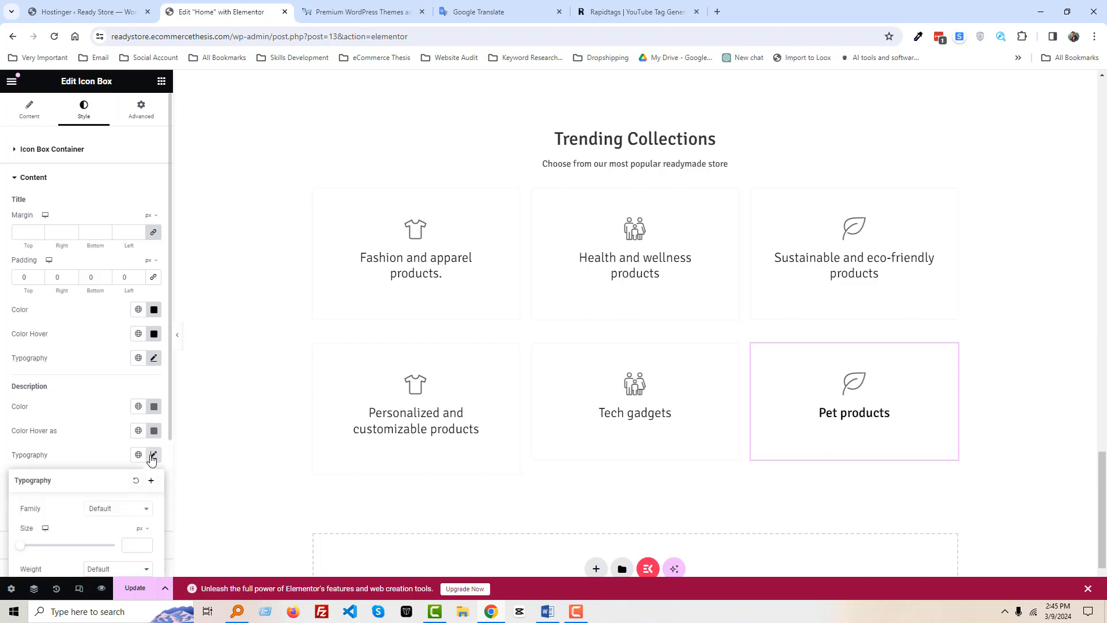
left_click(153, 454)
left_click(153, 358)
left_click(103, 472)
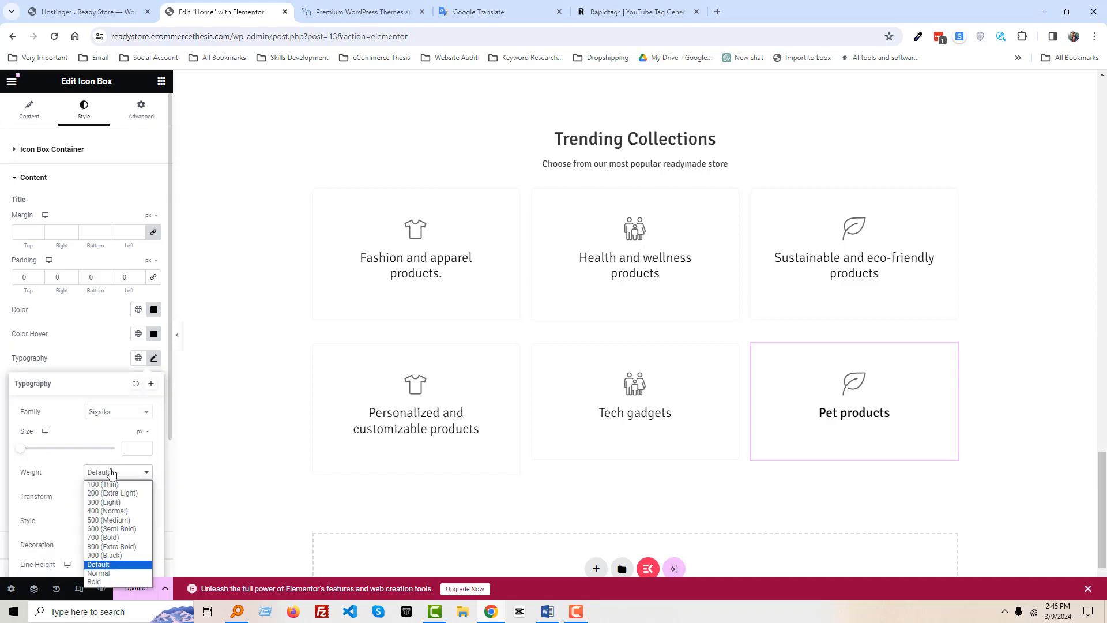
left_click(105, 502)
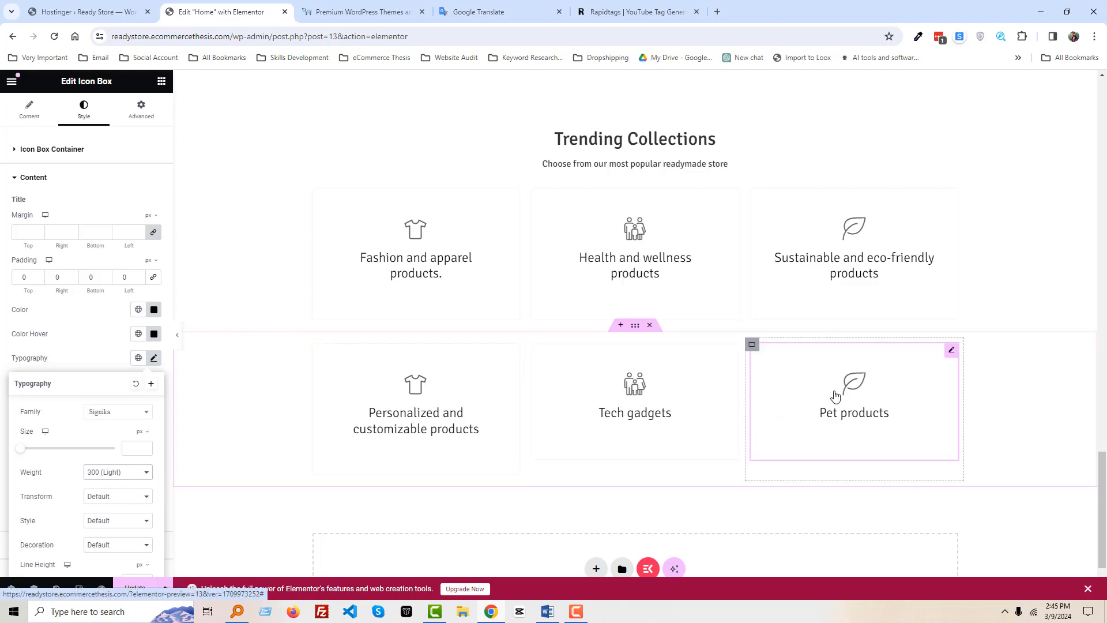
Search the icon library for "cat" and insert the Cat icon as the Pet products box's header icon.
left_click(30, 109)
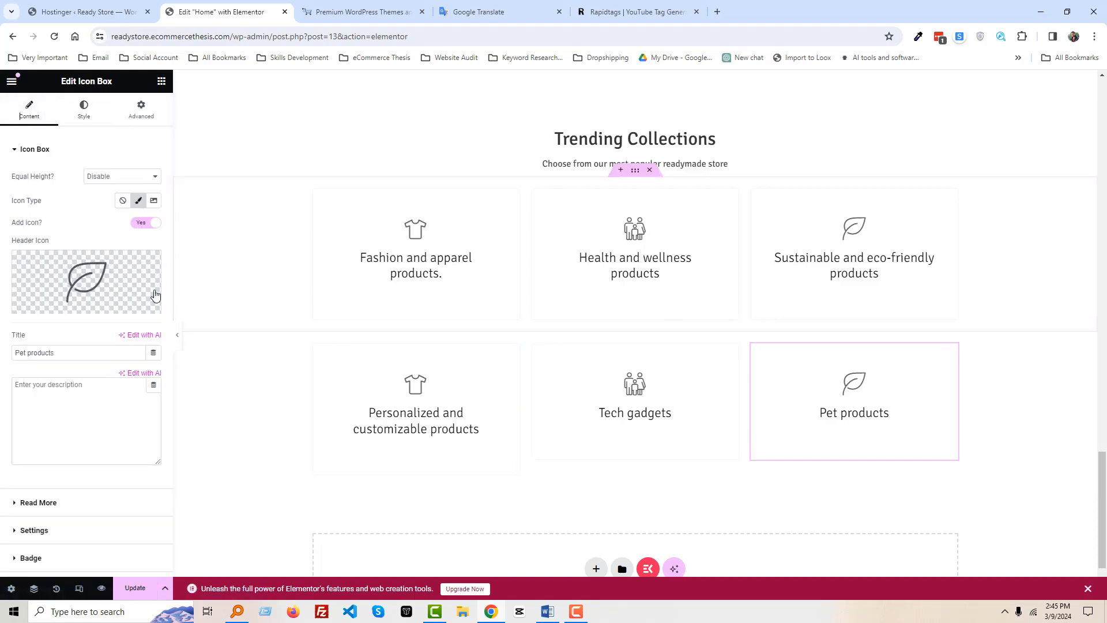
left_click(101, 277)
left_click(526, 163)
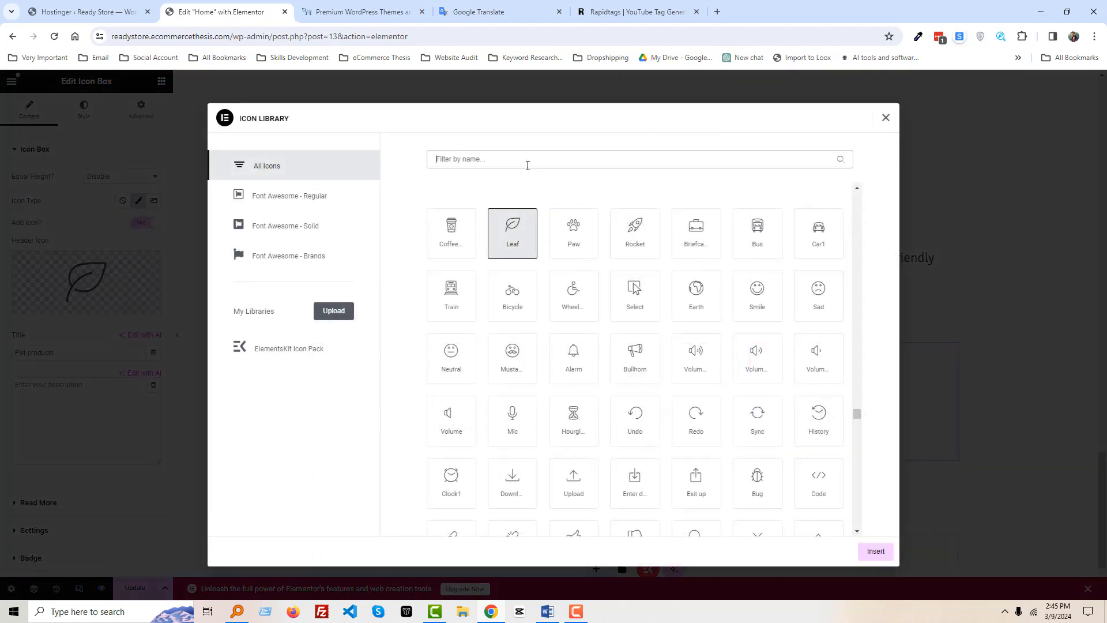
type("cat")
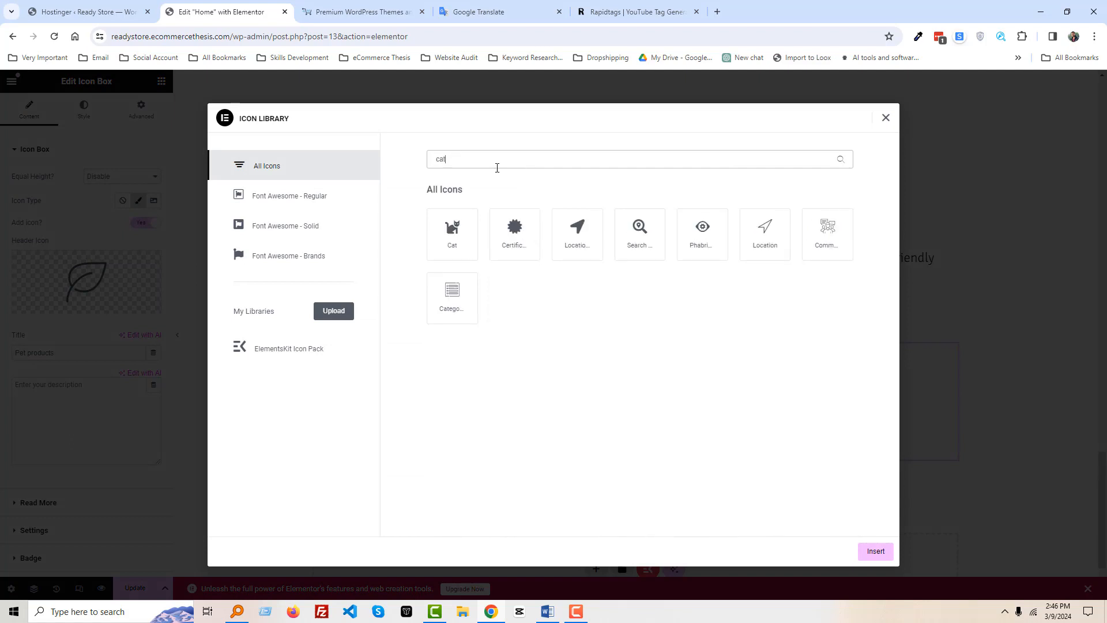
left_click(467, 235)
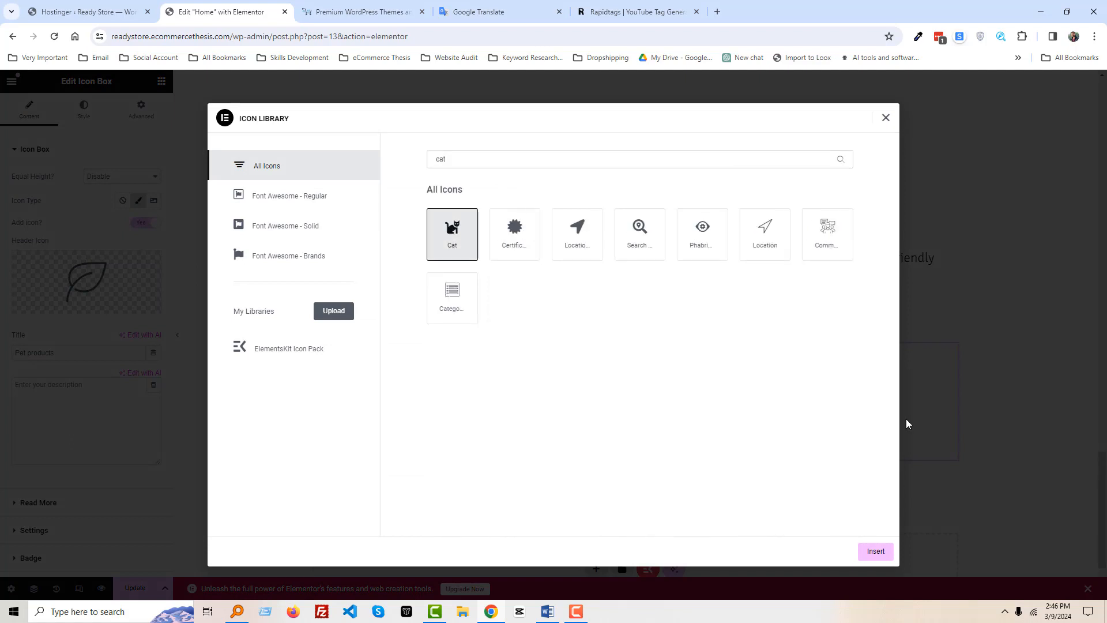
left_click(886, 551)
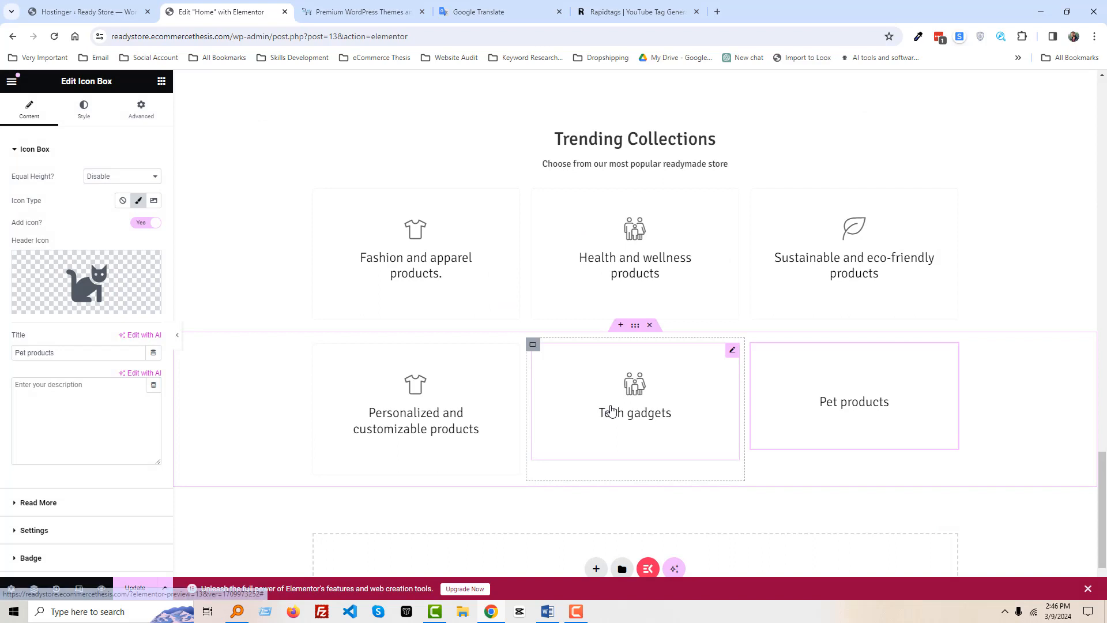
Change the Tech gadgets box's header icon to the camera-shaped technology icon, searching the icon library for "tech".
left_click(586, 410)
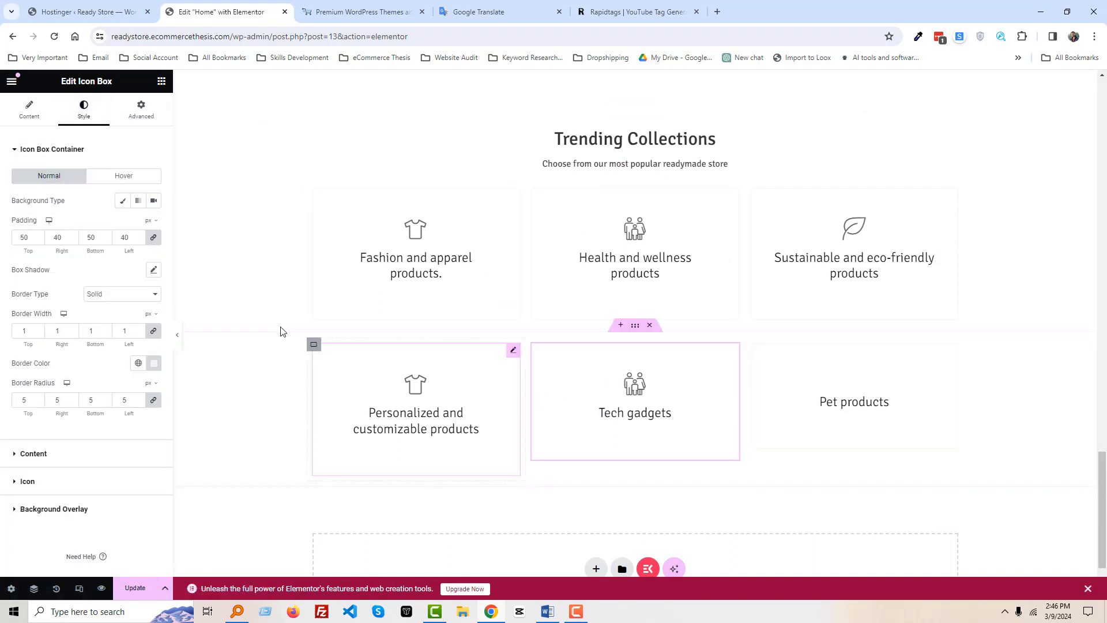
left_click(33, 119)
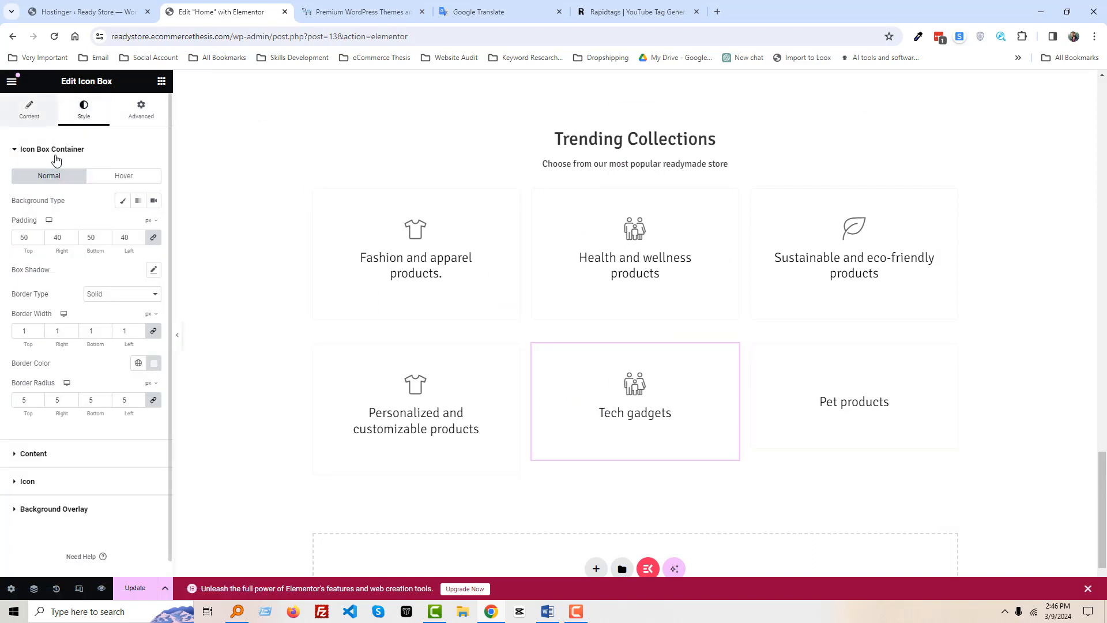
left_click(97, 265)
left_click(477, 168)
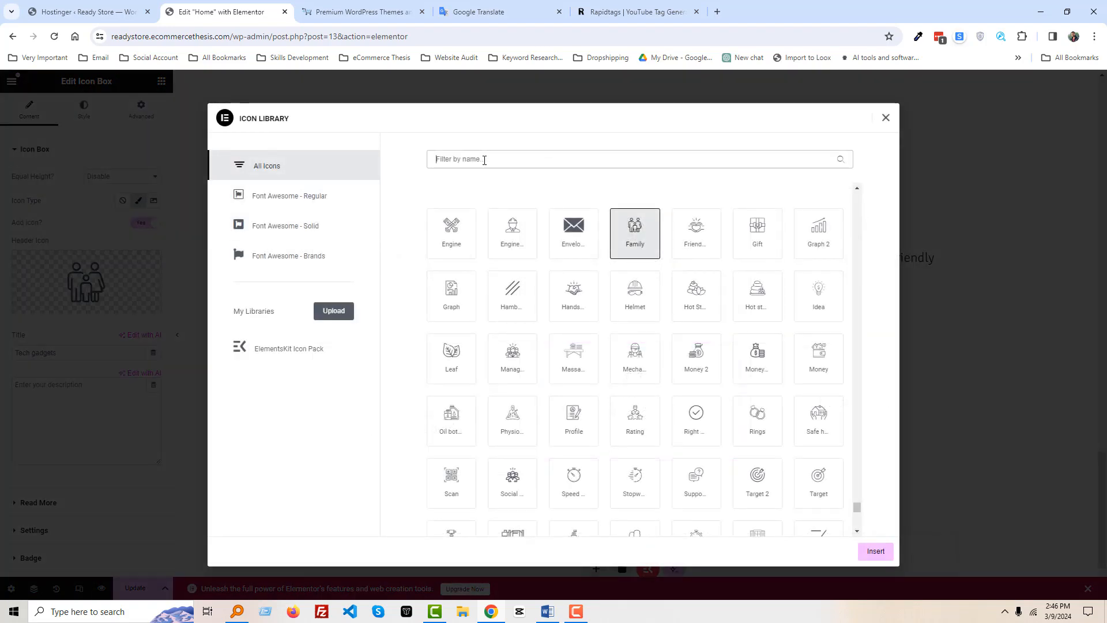
type("tech")
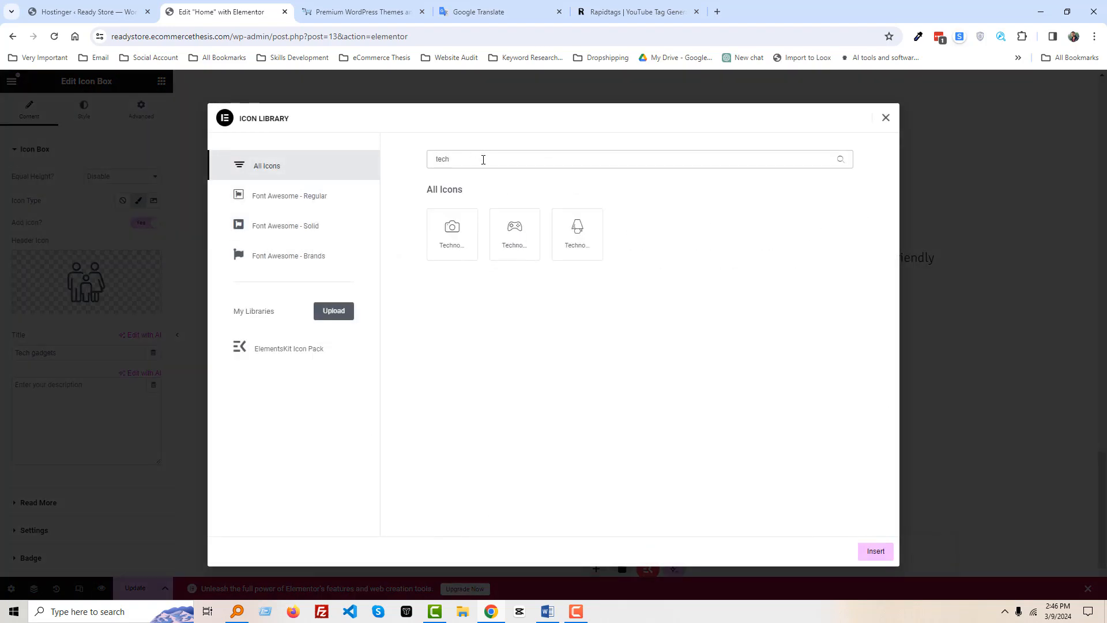
double_click(452, 233)
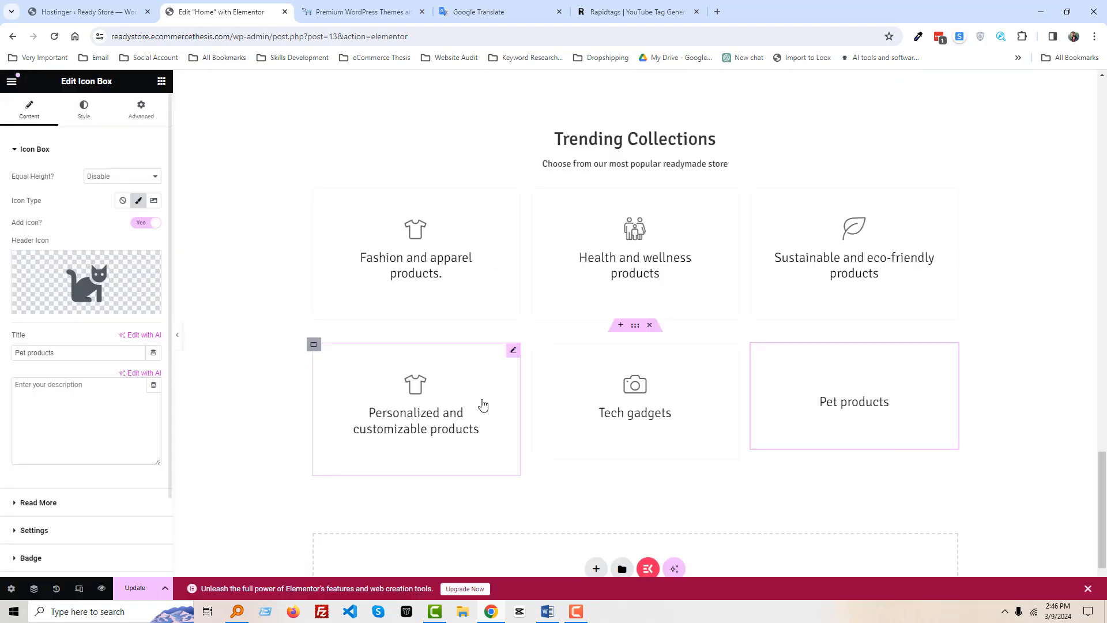
Change the header icon of the Personalized and customizable products box to the Settings gear, searching the icon library for "sett".
left_click(424, 400)
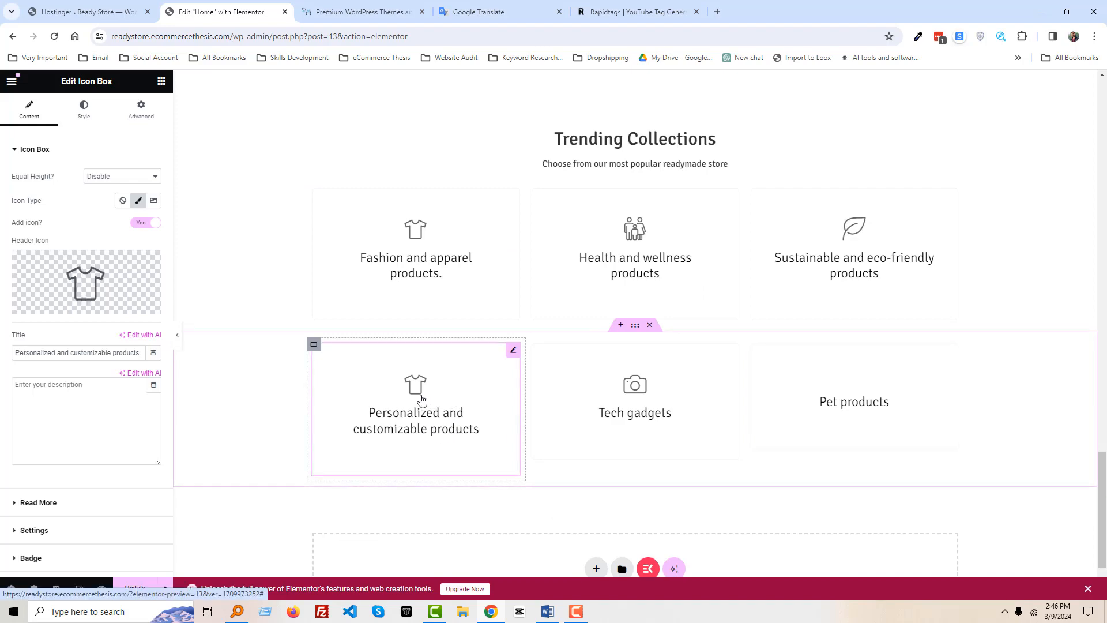
left_click(88, 261)
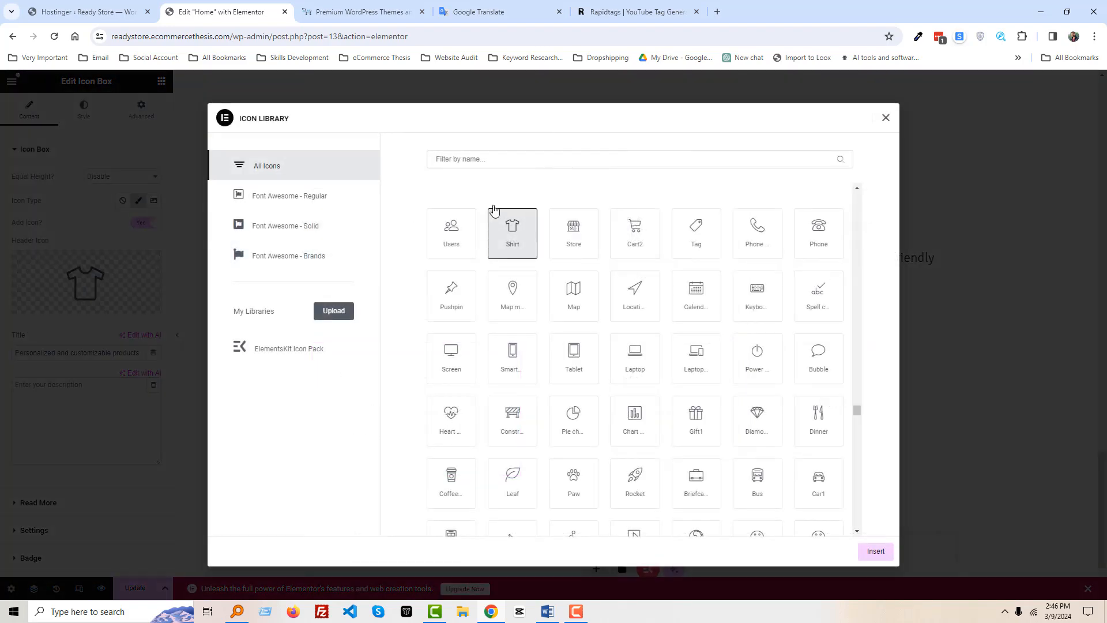
left_click(517, 165)
type("sett")
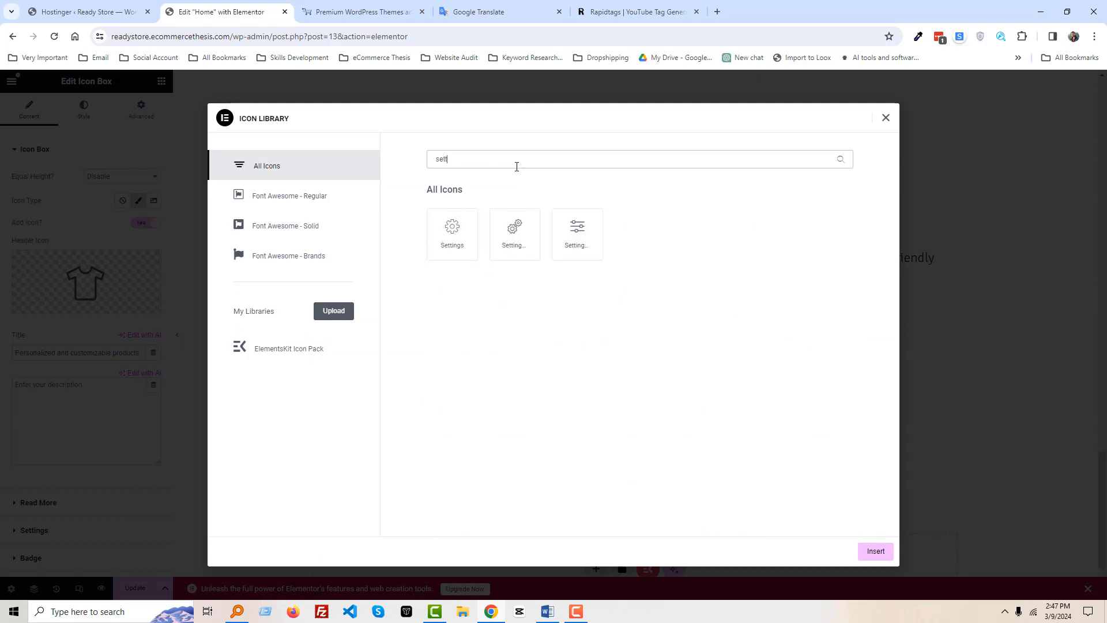
left_click(511, 236)
left_click(453, 237)
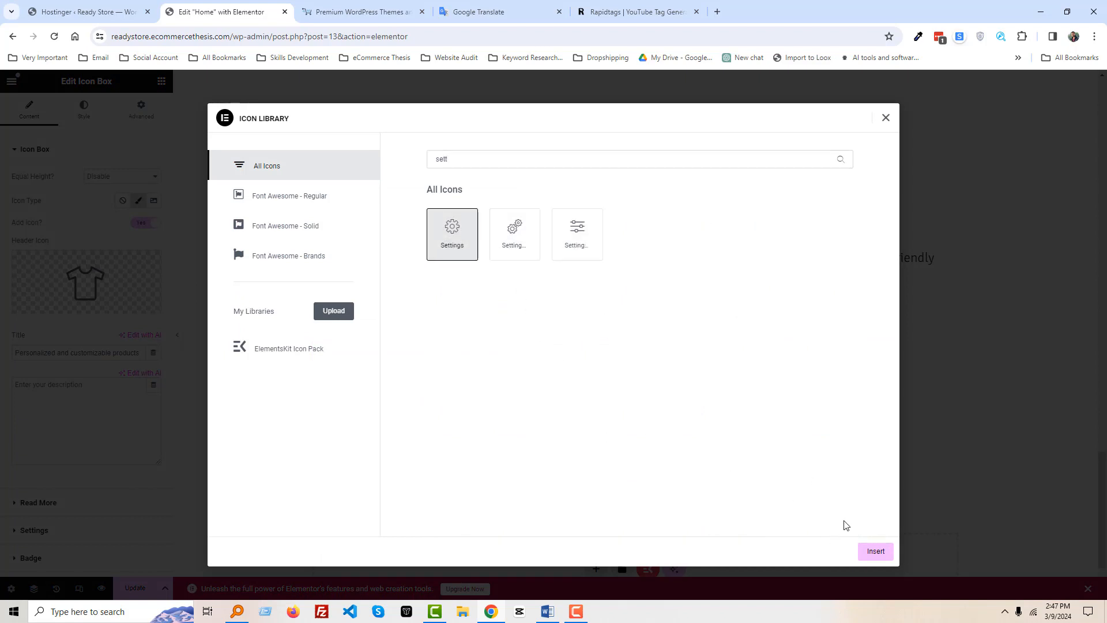
left_click(872, 550)
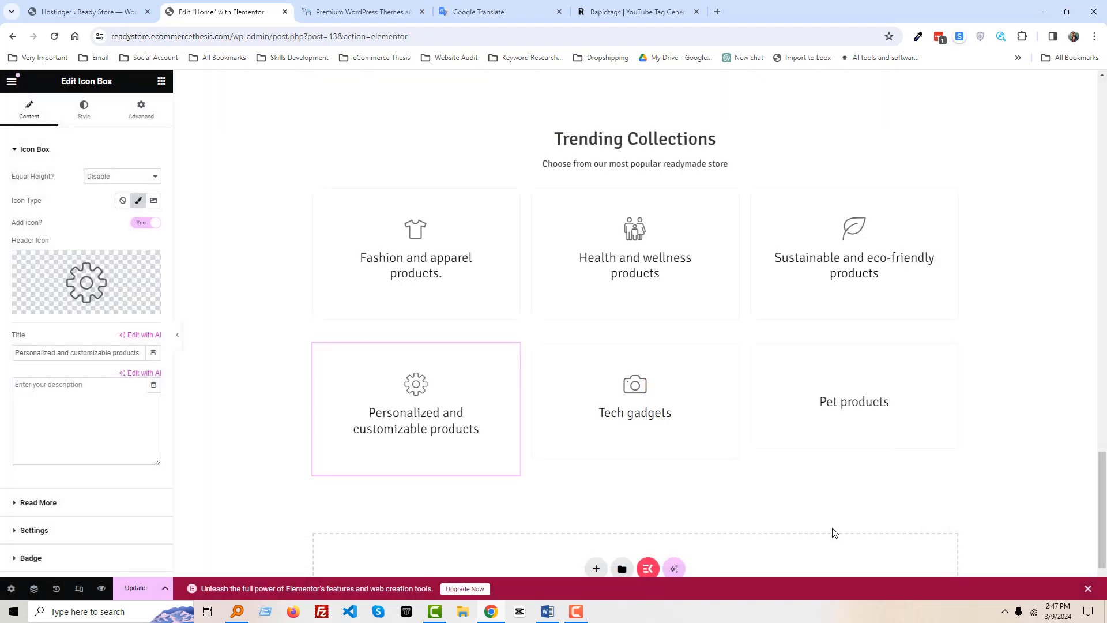
Replace the Pet products box's header icon with the Paw icon from the ElementsKit Icon Pack.
left_click(879, 405)
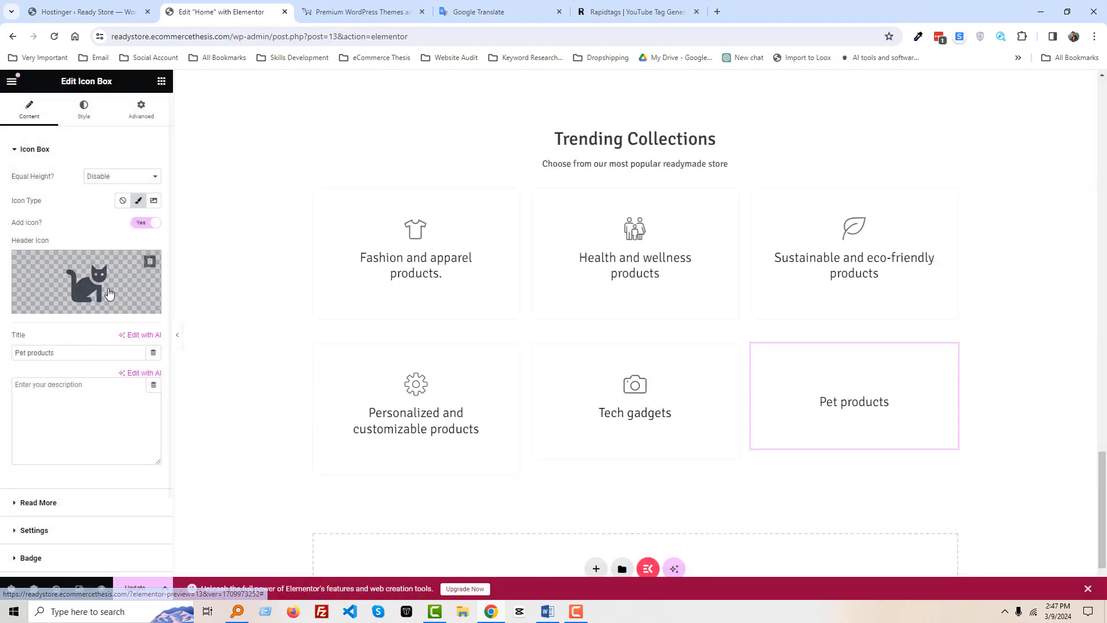
left_click(47, 305)
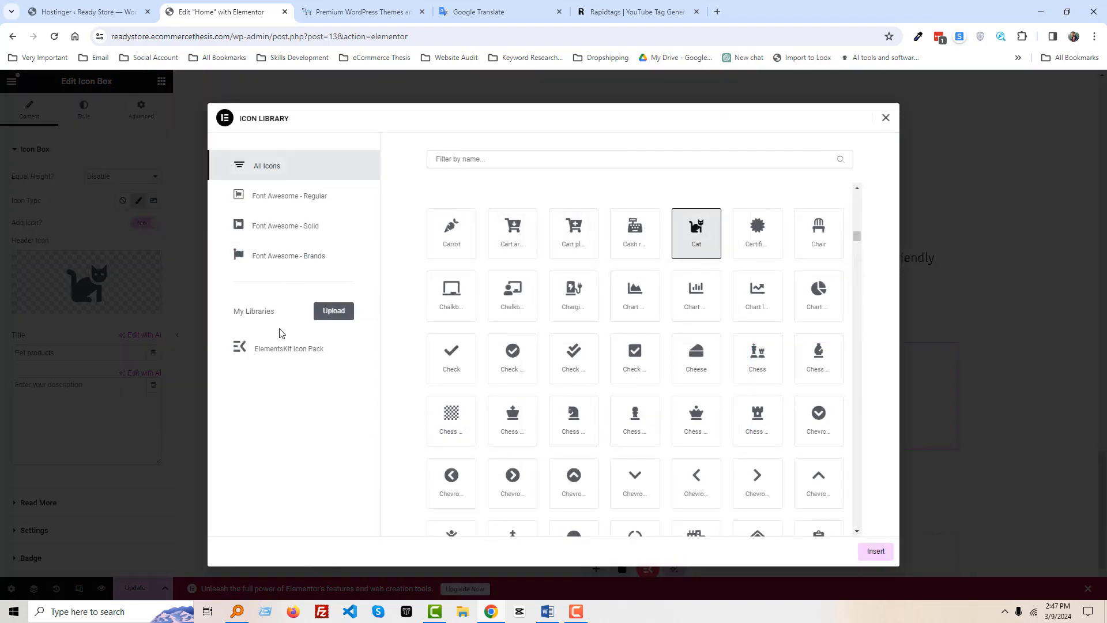
left_click(343, 359)
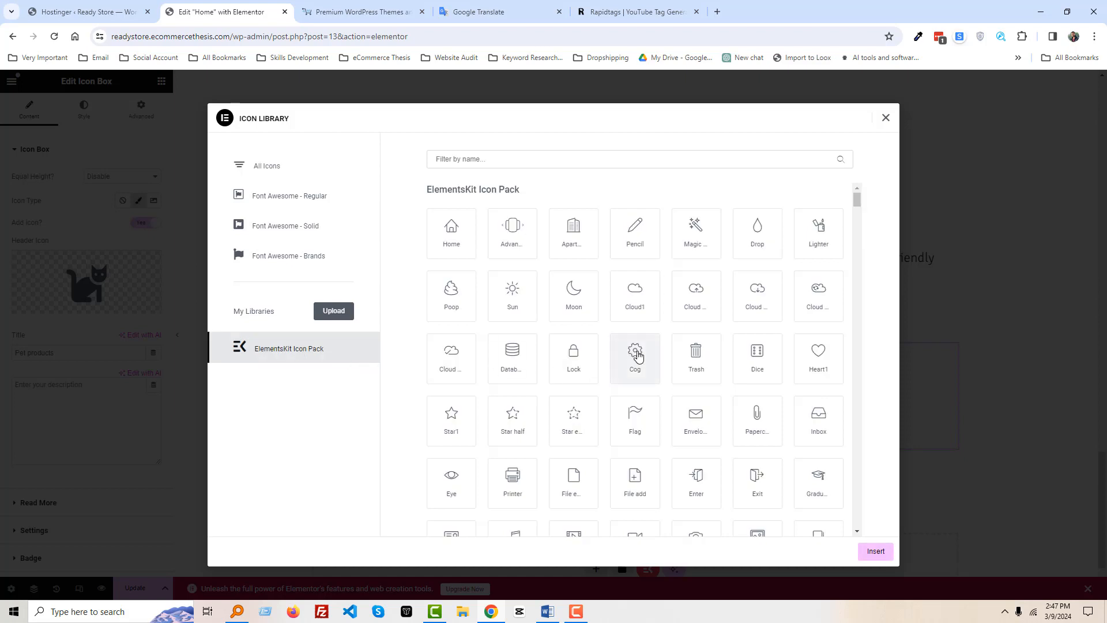
scroll(641, 354, "down", 5)
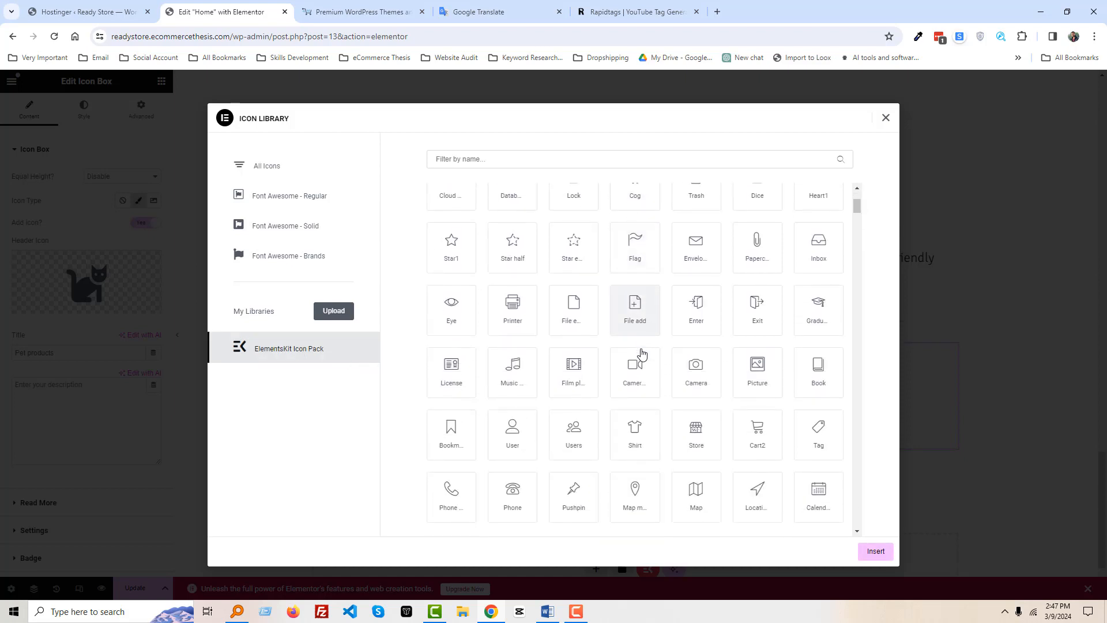
scroll(641, 354, "down", 5)
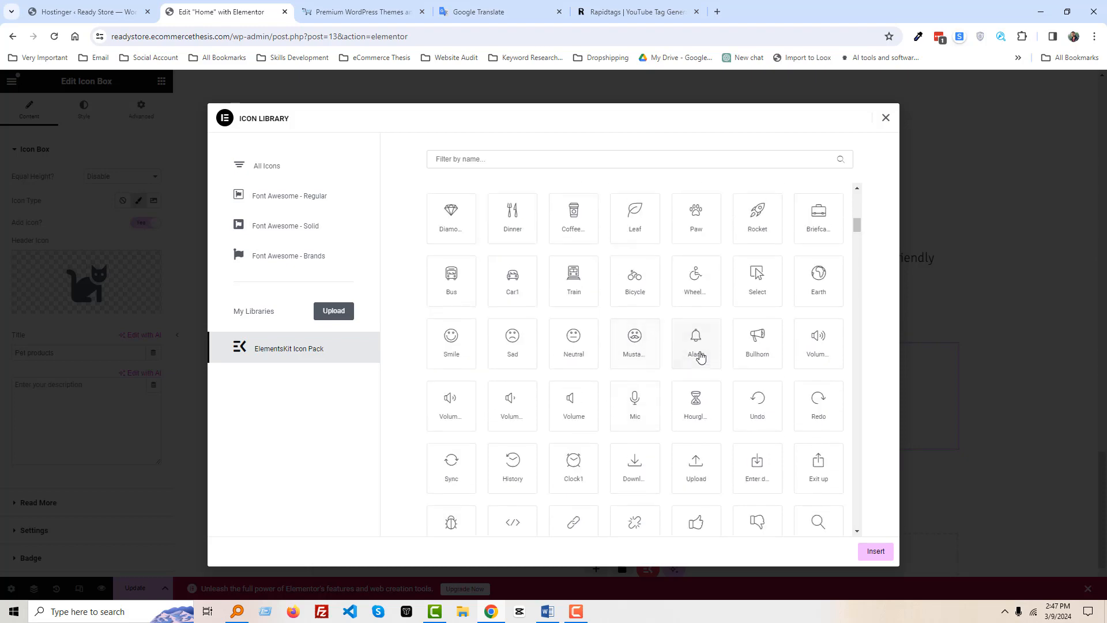
left_click(707, 221)
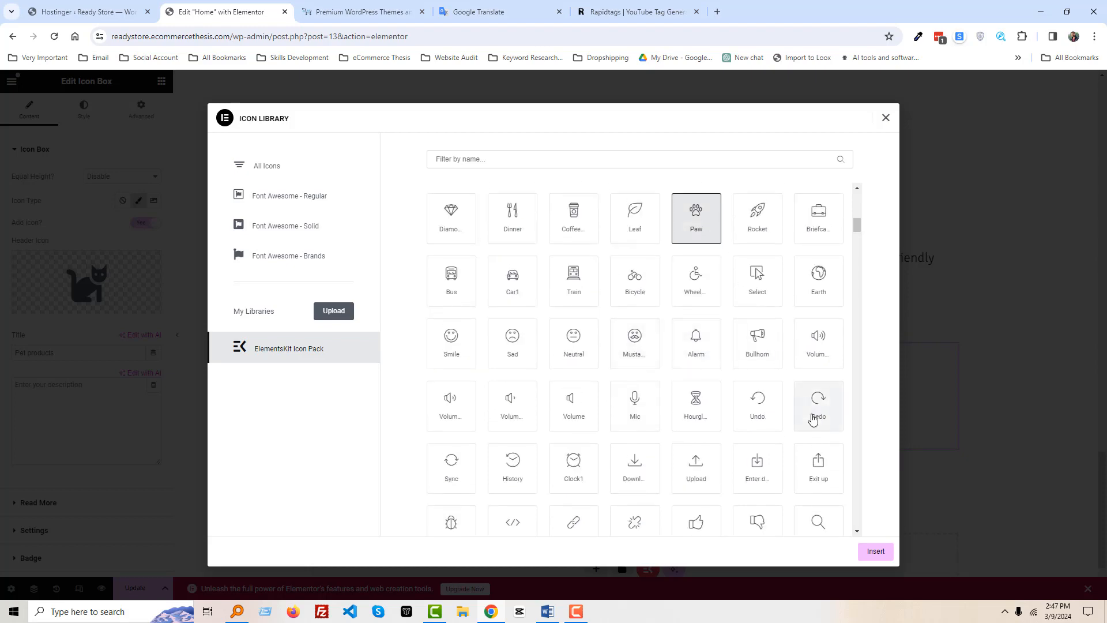
left_click(876, 551)
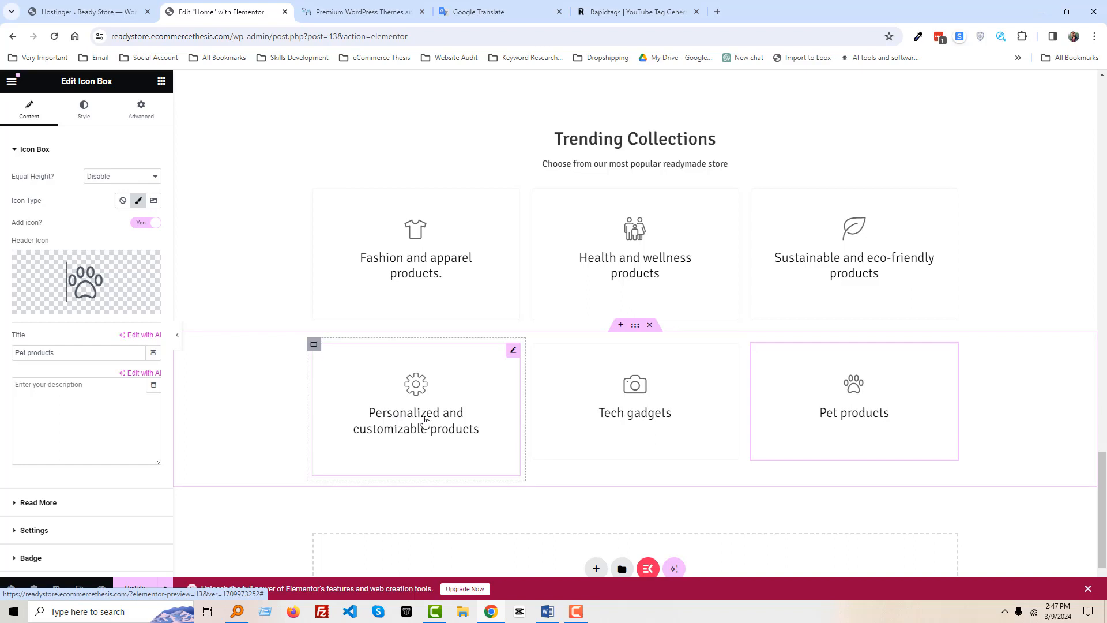
Review the two icon box rows of Trending Collections together with the store template sections above them.
left_click(436, 422)
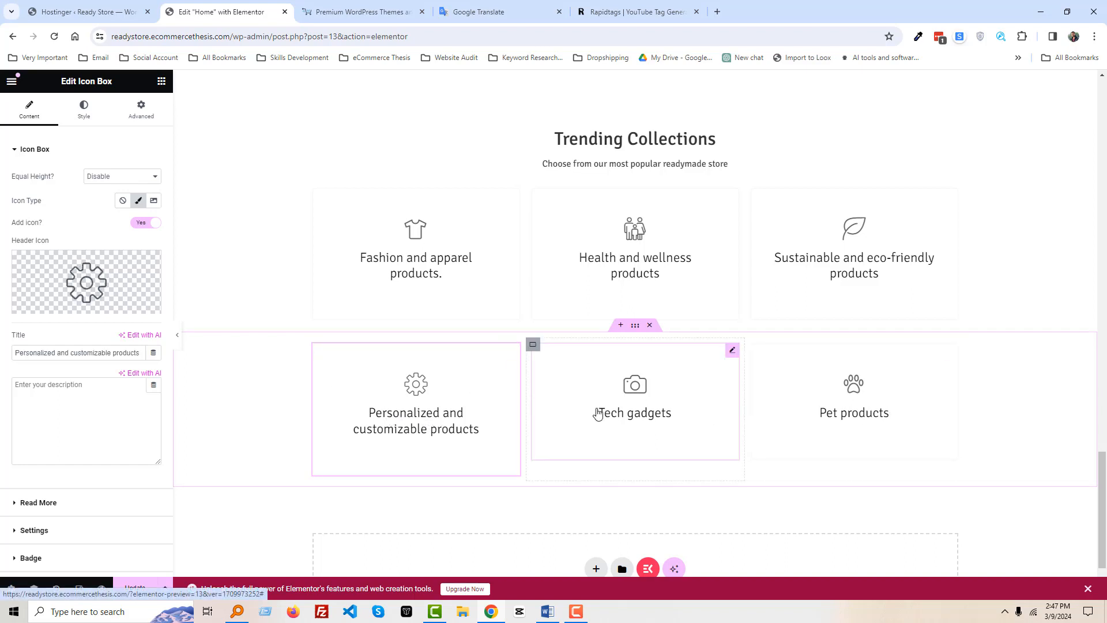
scroll(469, 365, "up", 3)
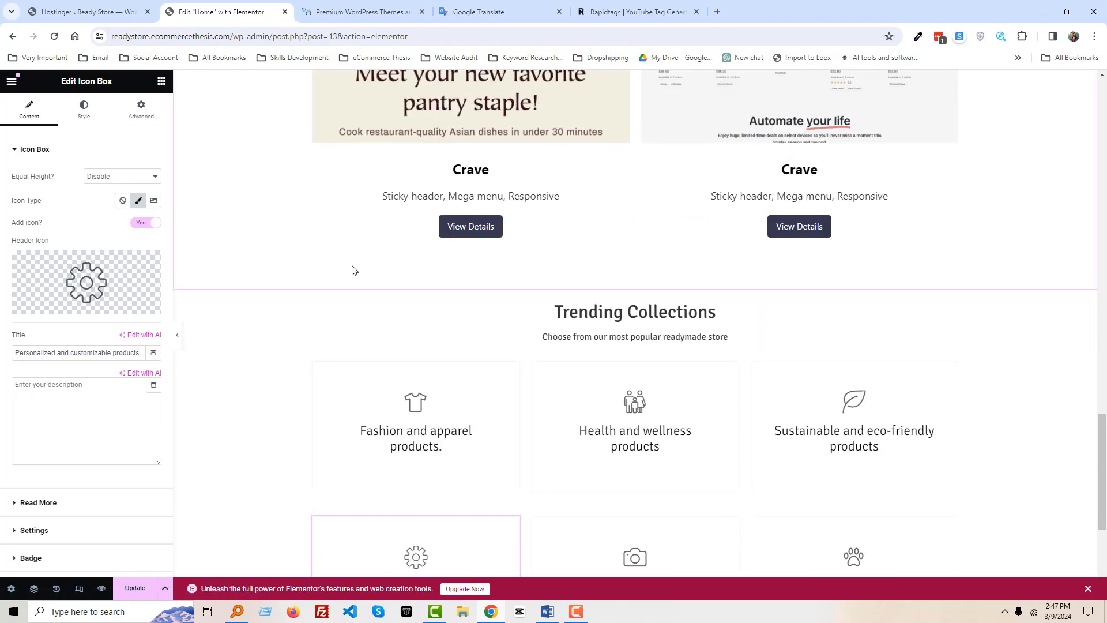
scroll(366, 281, "up", 12)
scroll(372, 293, "down", 3)
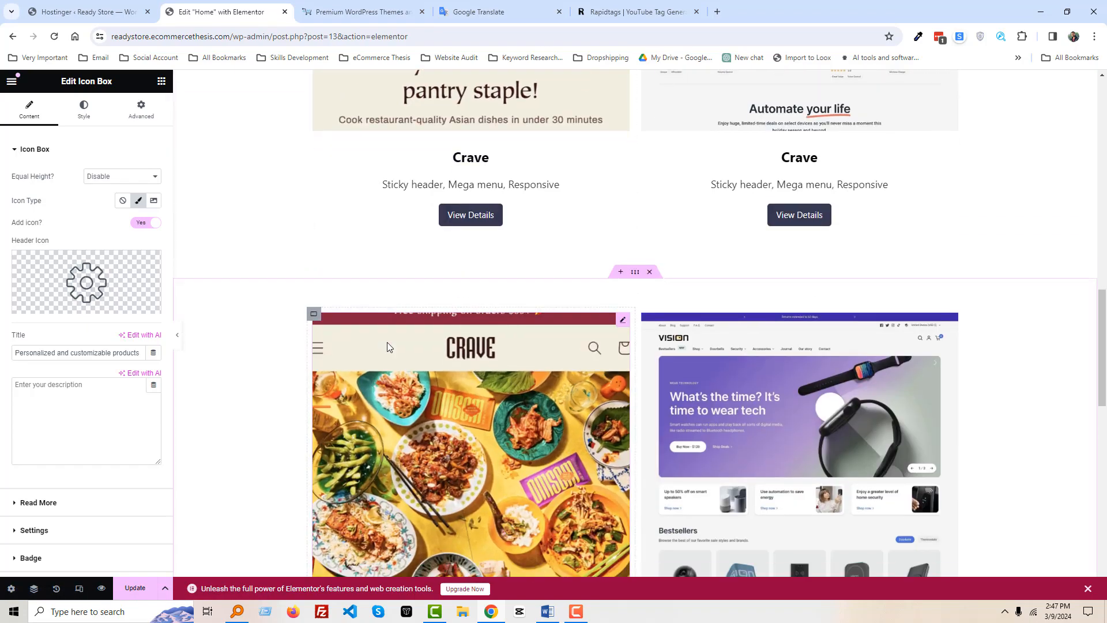
scroll(363, 351, "down", 12)
scroll(266, 351, "up", 4)
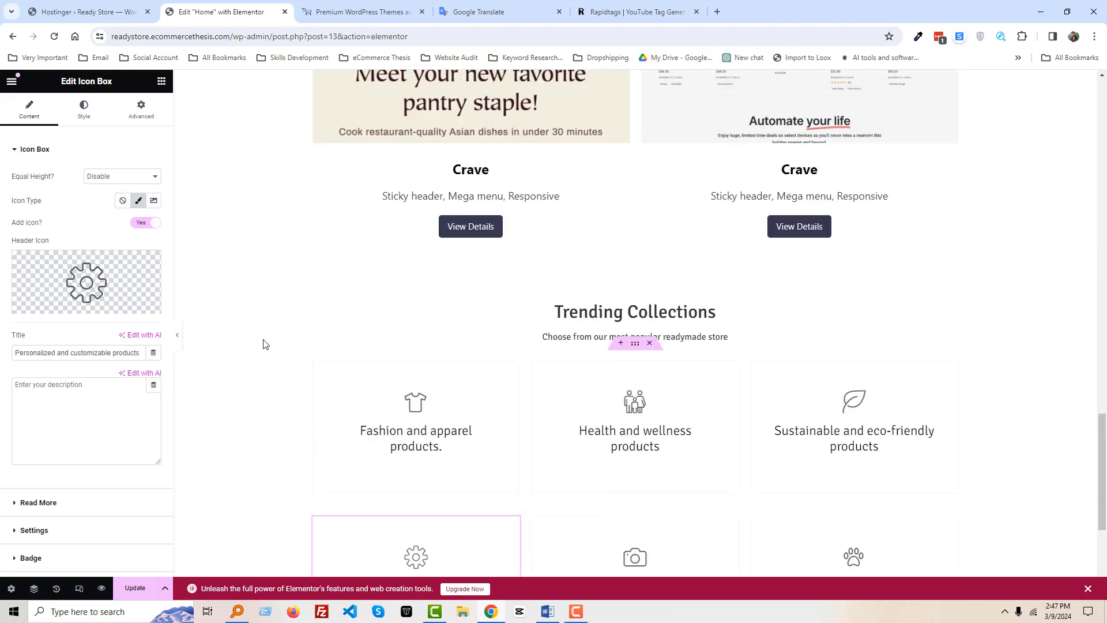
scroll(254, 339, "down", 4)
scroll(257, 339, "up", 3)
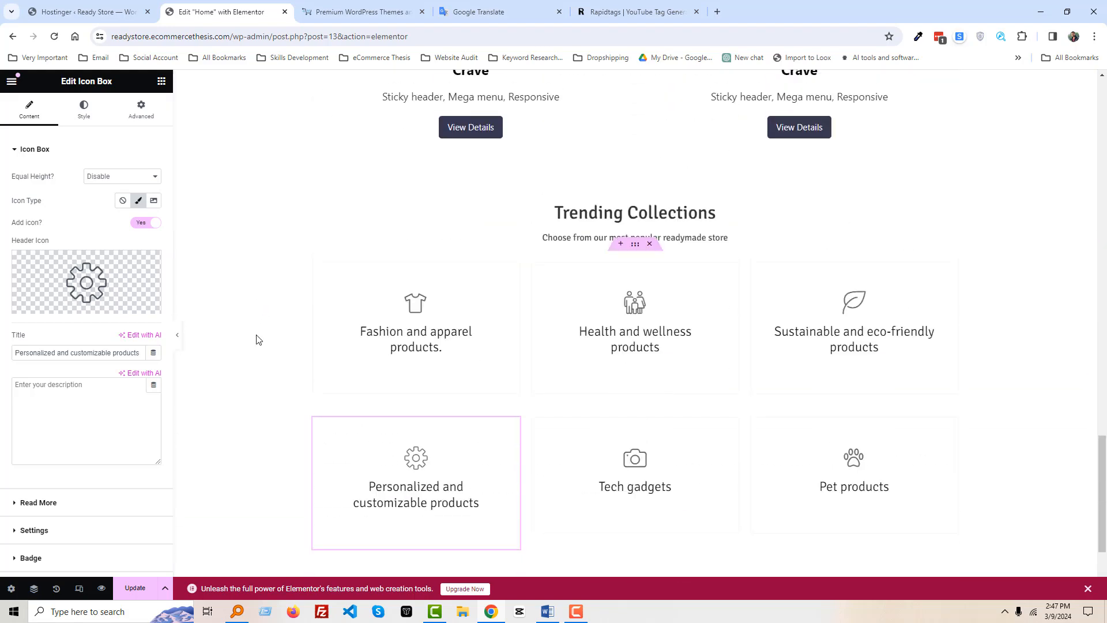
scroll(265, 337, "up", 2)
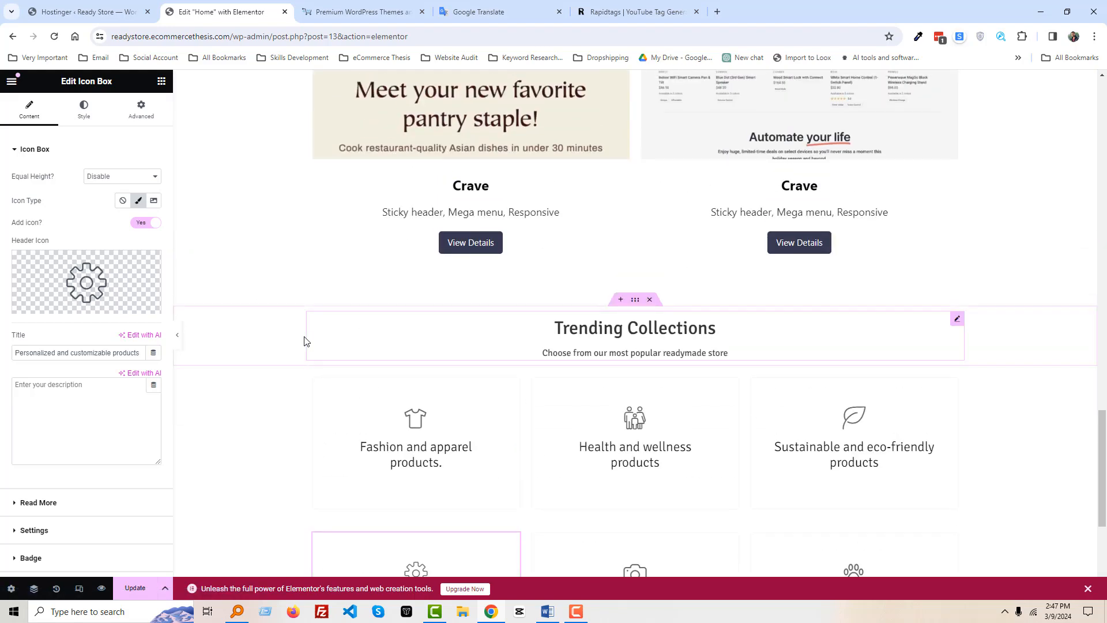
Give the Trending Collections heading container a classic background with the color #f9f9f9.
left_click(635, 299)
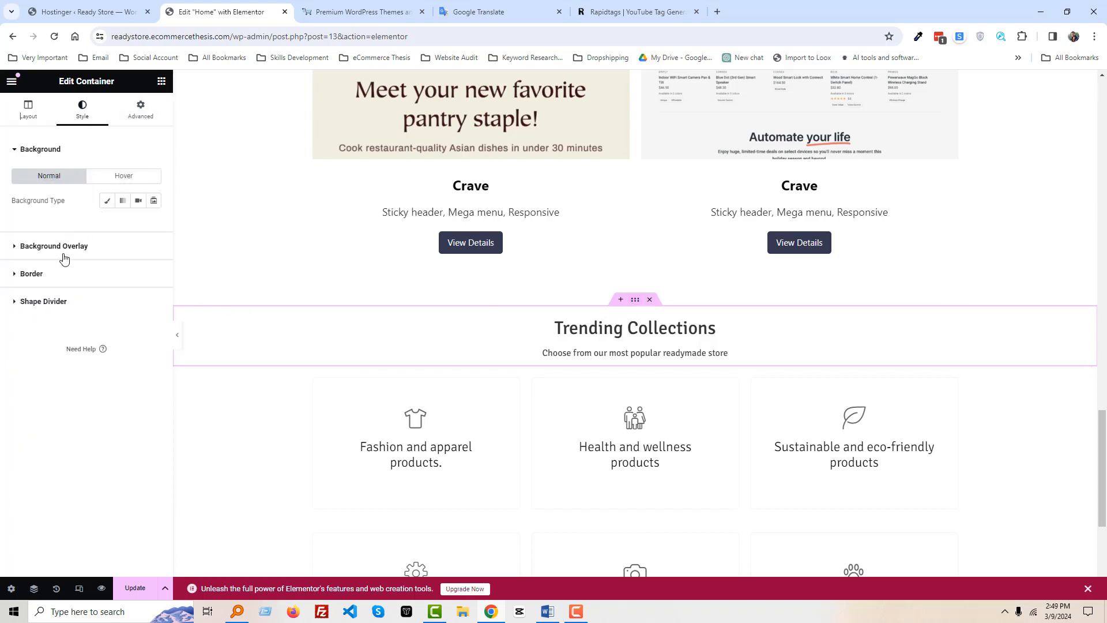
left_click(108, 201)
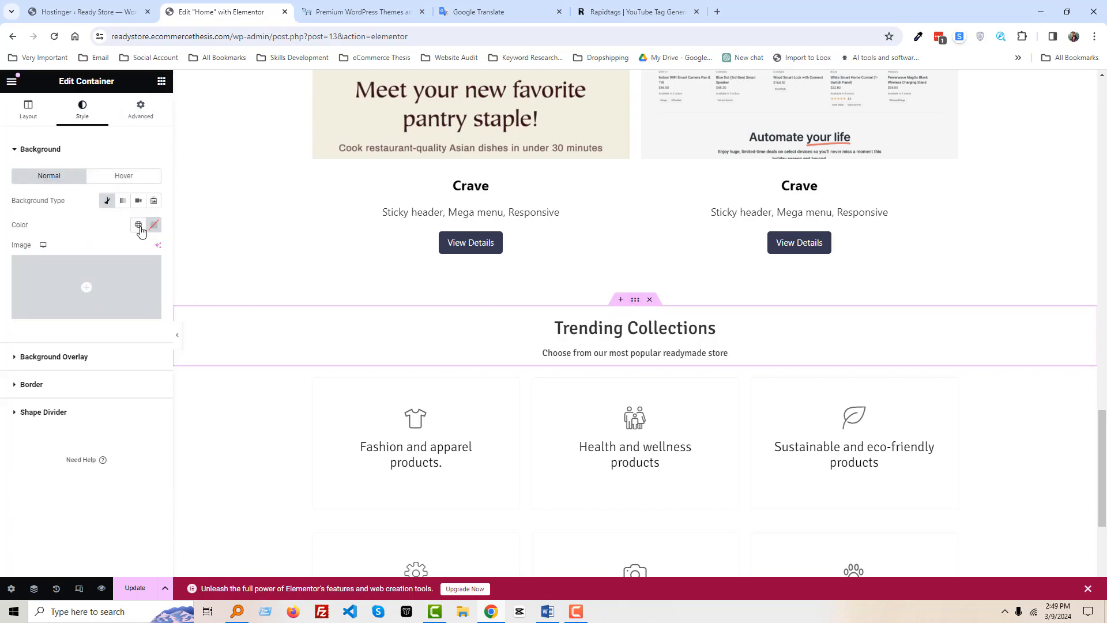
left_click(153, 224)
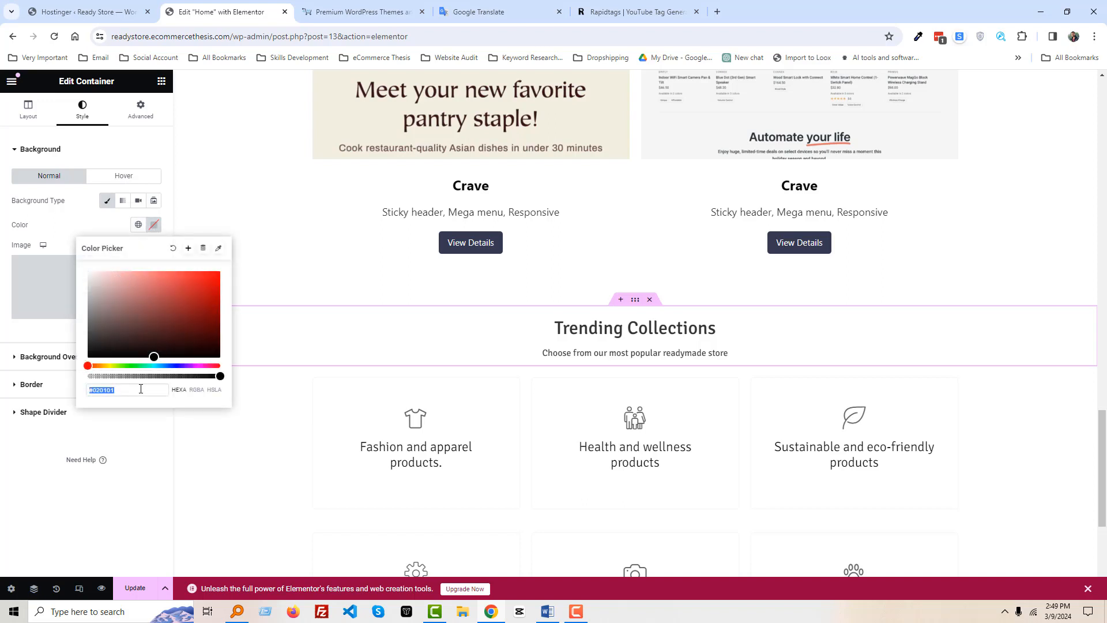
type("#f9f9f9")
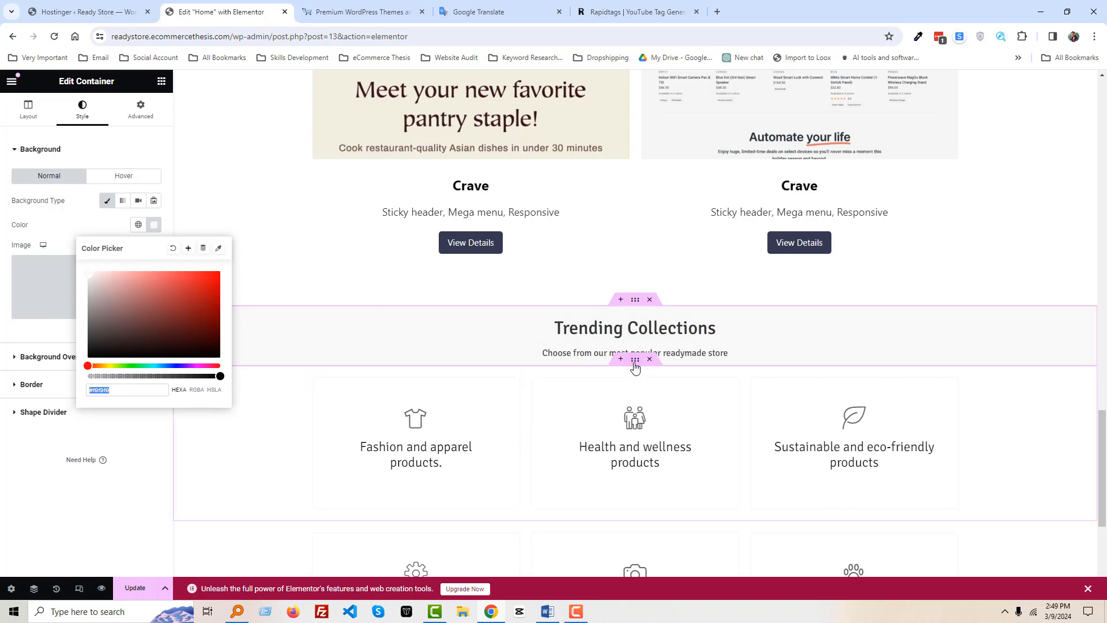
Give the container of the first icon box row the same light gray classic background color as the heading container.
left_click(635, 367)
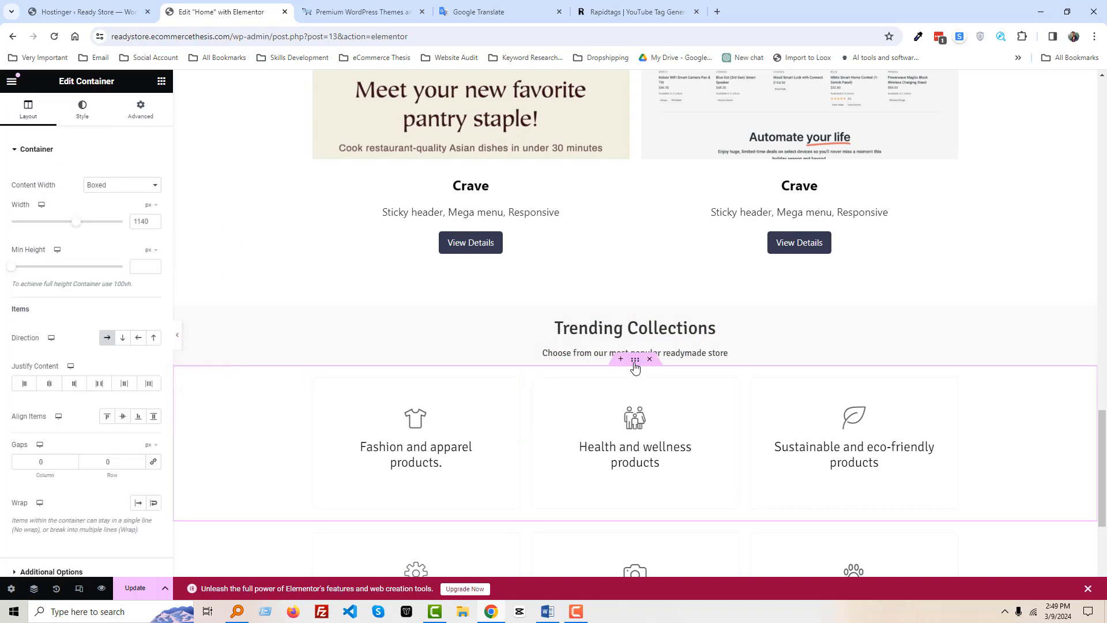
left_click(82, 109)
left_click(108, 201)
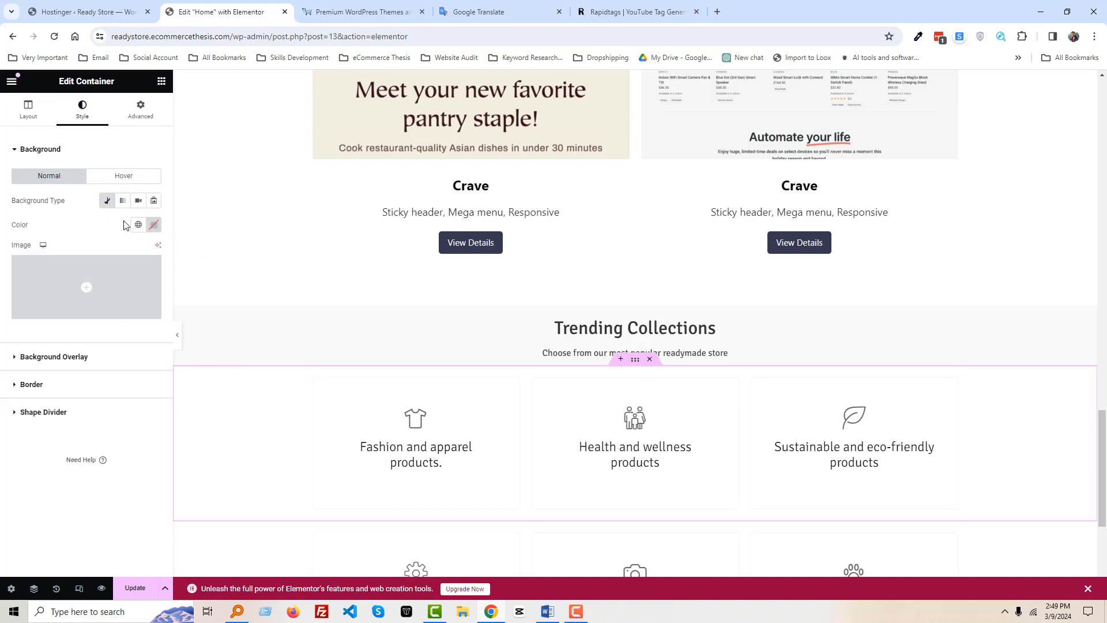
left_click(152, 226)
left_click(152, 227)
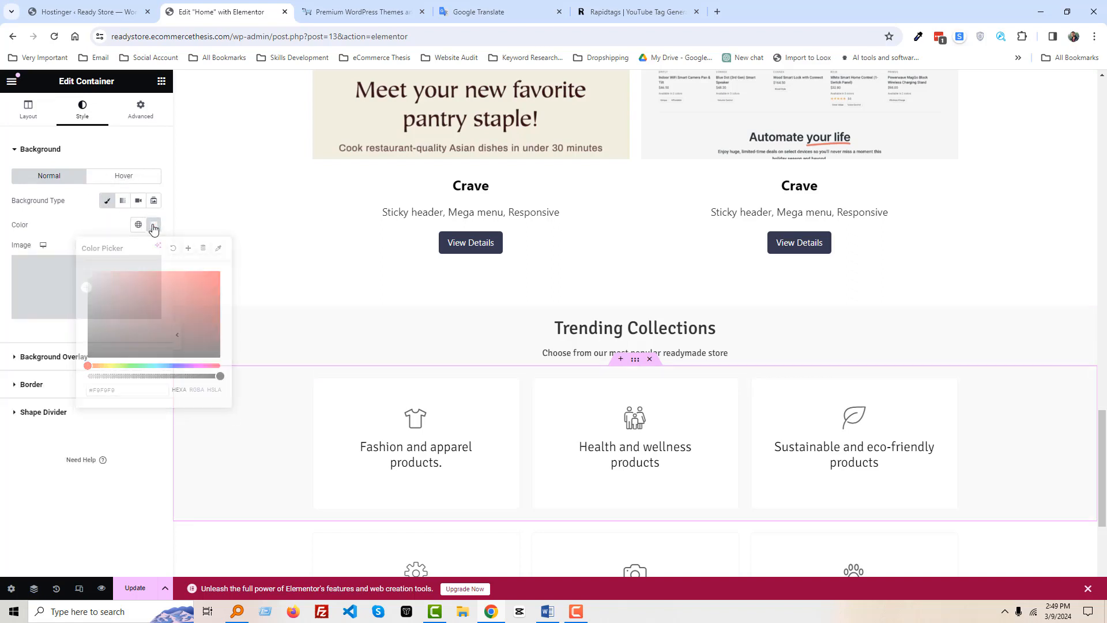
Apply the same light gray classic background color to the container holding the Personalized, Tech gadgets and Pet products boxes.
scroll(296, 460, "down", 5)
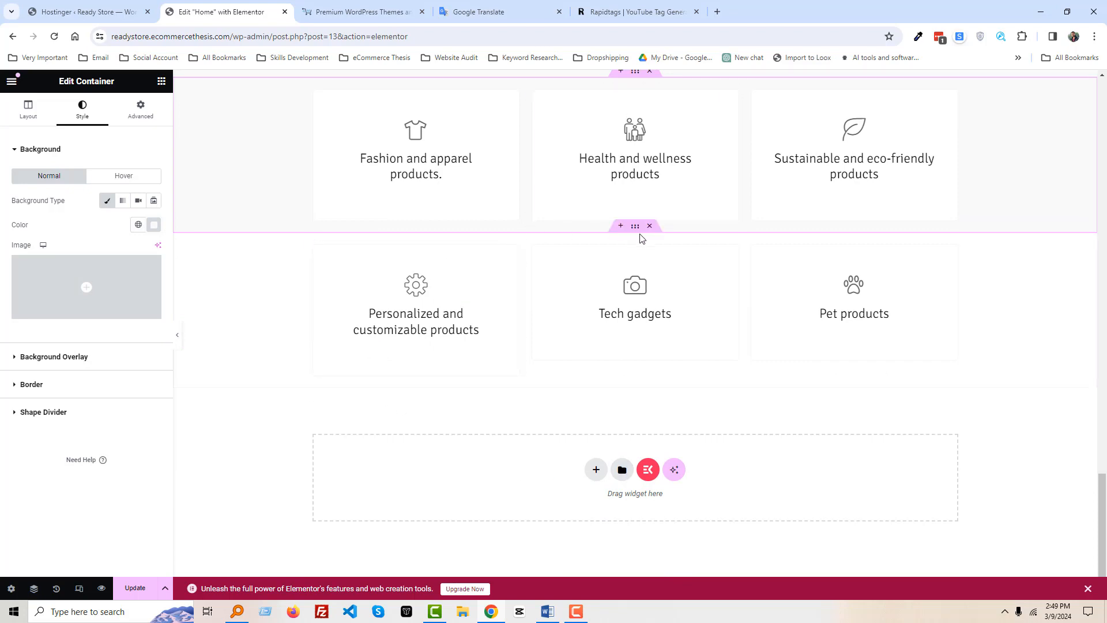
left_click(638, 229)
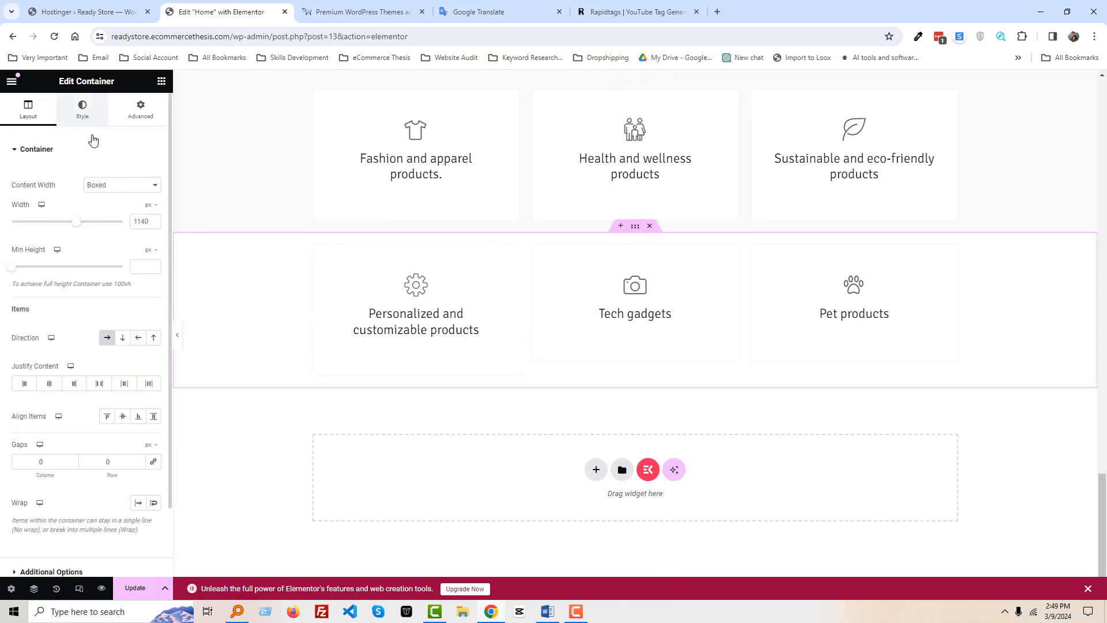
left_click(83, 110)
left_click(107, 201)
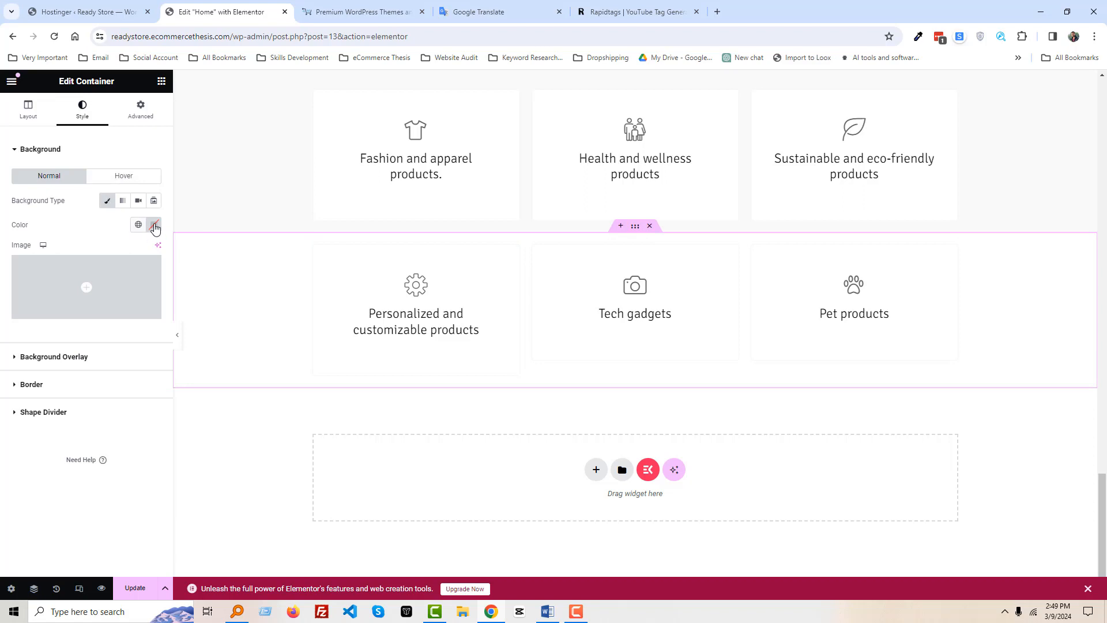
left_click(155, 226)
left_click(154, 226)
Enable Equal Height for the Tech gadgets and Pet products icon boxes so they match the rest of their row.
left_click(28, 109)
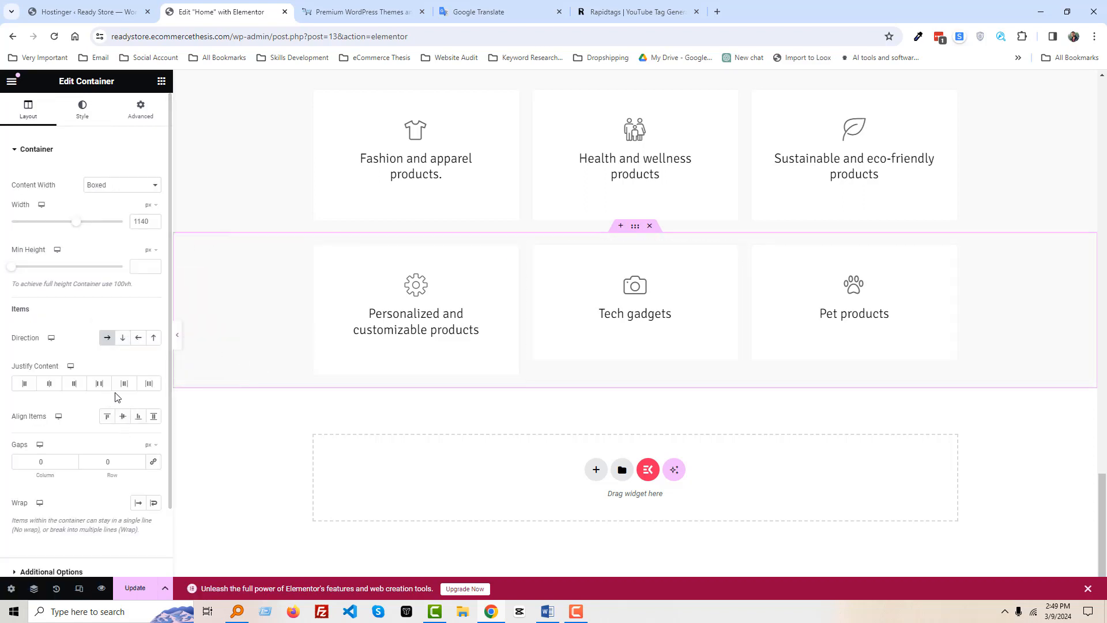
left_click(140, 110)
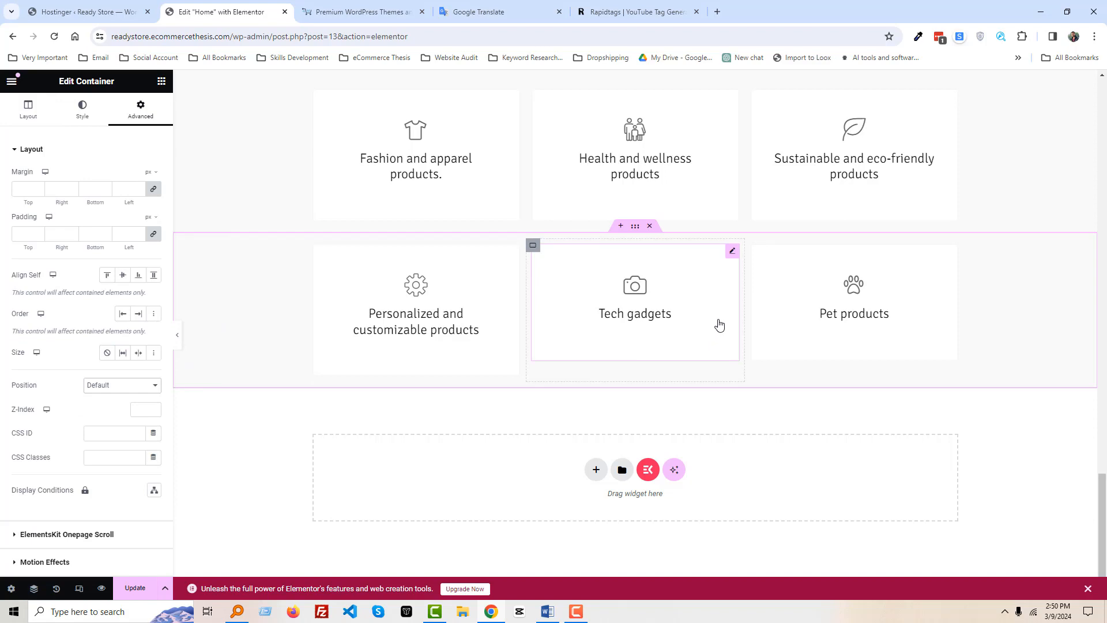
left_click(548, 257)
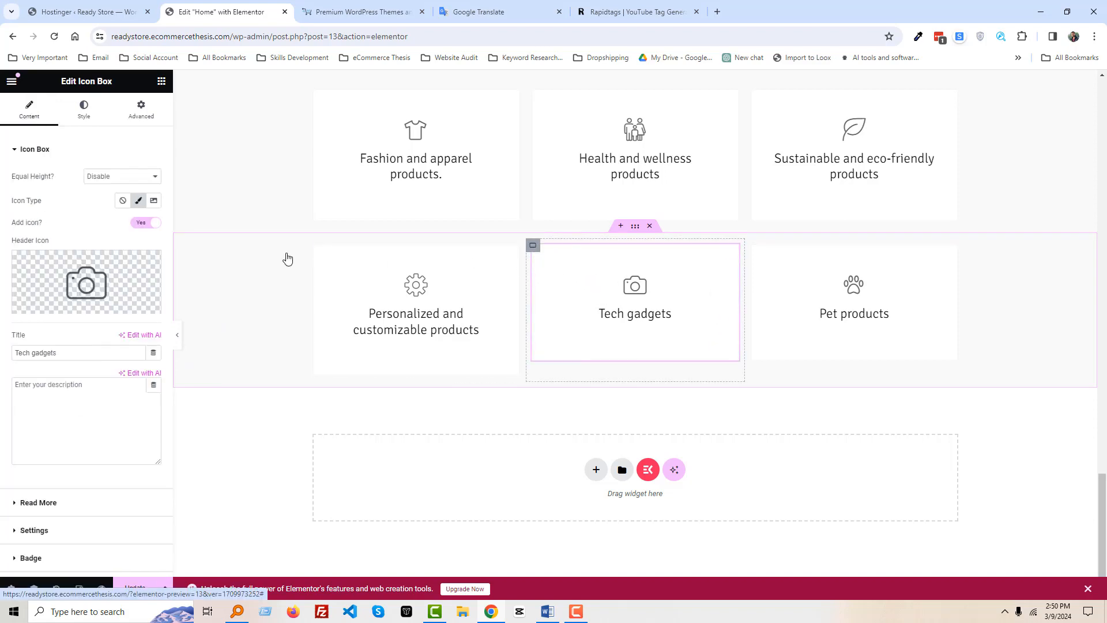
left_click(125, 177)
left_click(198, 206)
left_click(794, 279)
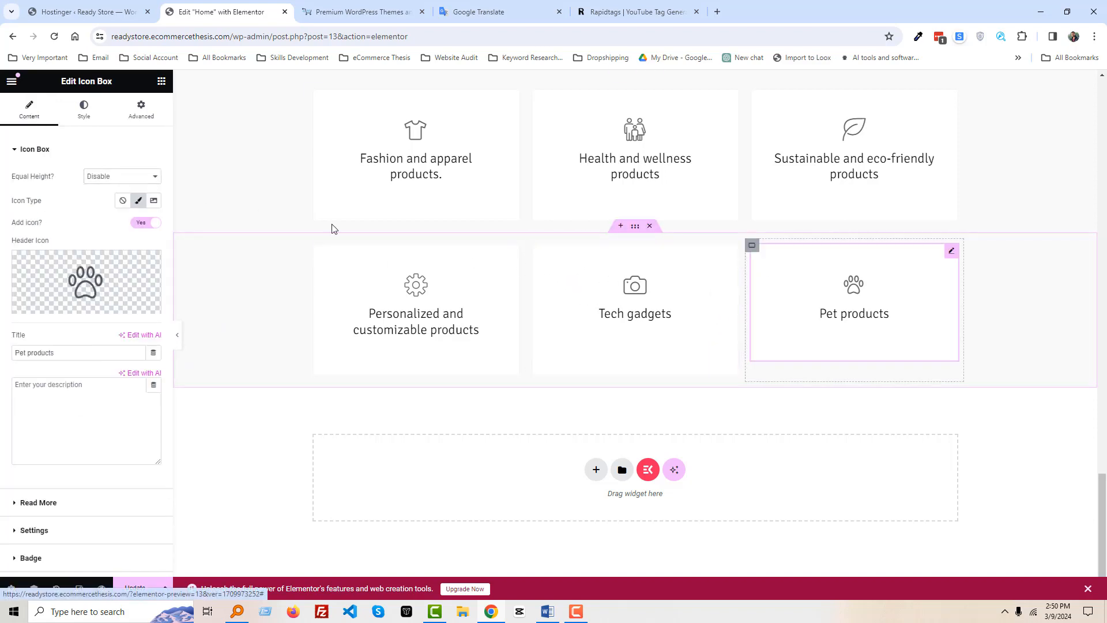
left_click(109, 177)
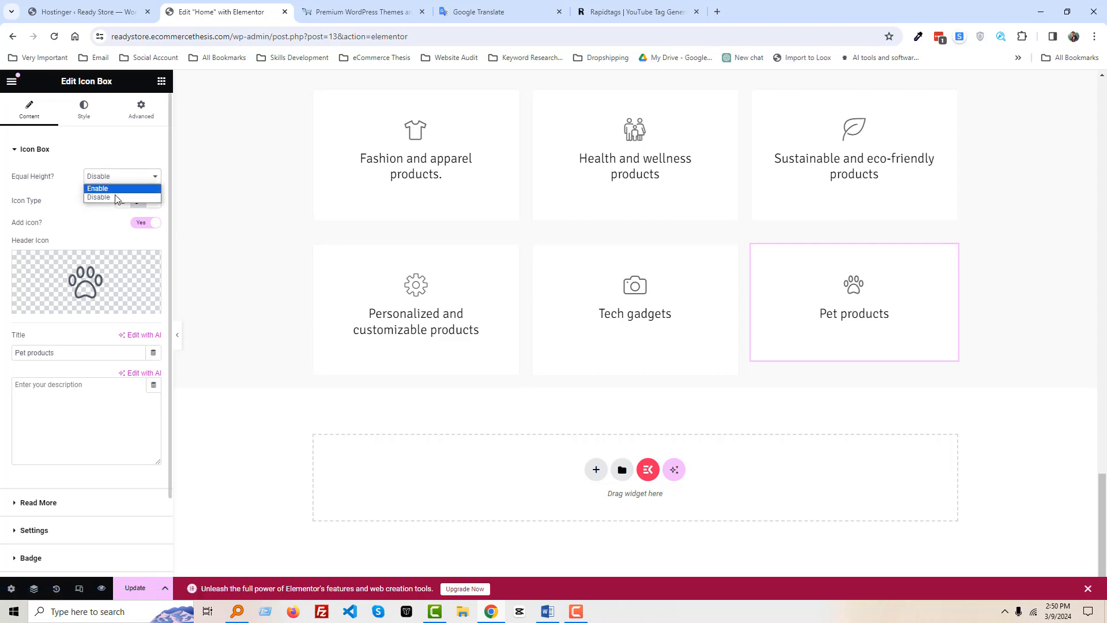
left_click(117, 190)
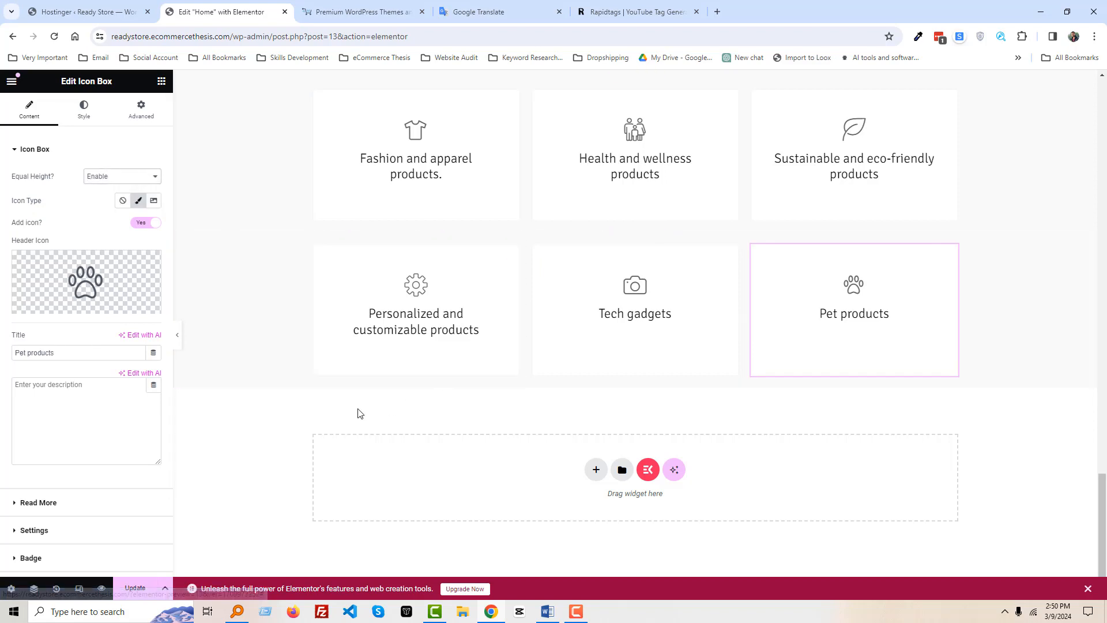
Unlink the padding values of the second icon box row's container and set its bottom padding to 50 px.
left_click(634, 225)
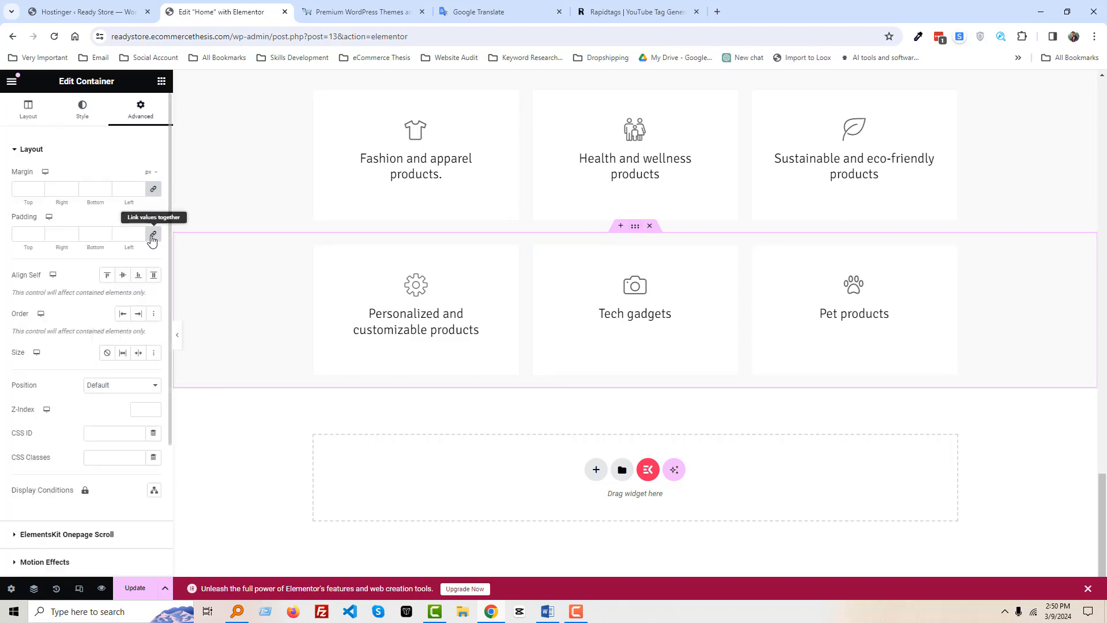
left_click(152, 237)
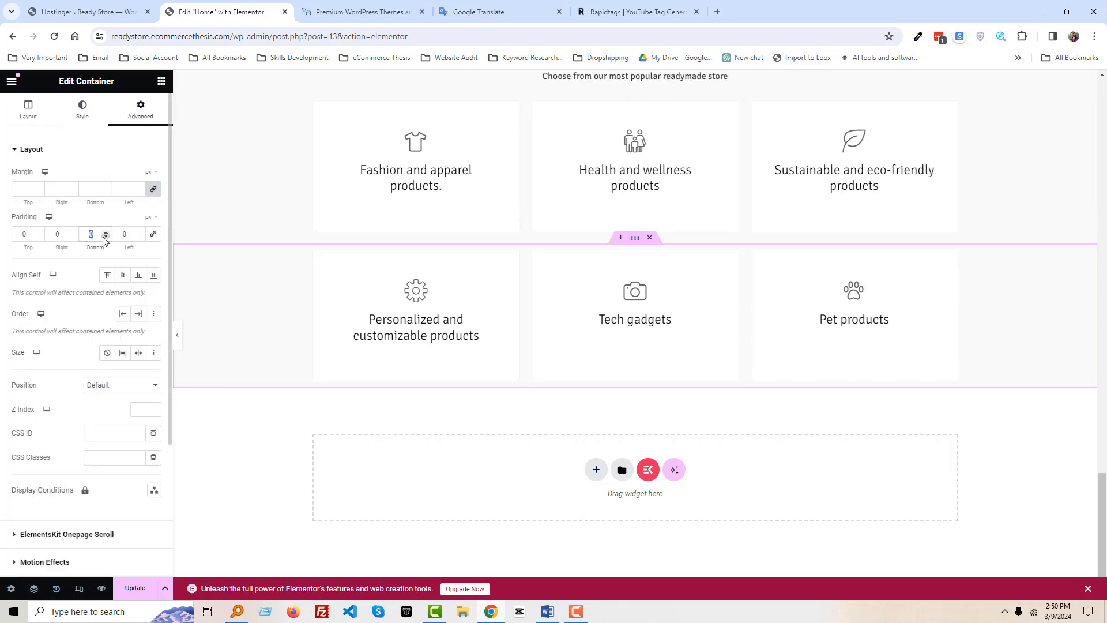
type("50")
scroll(225, 310, "up", 2)
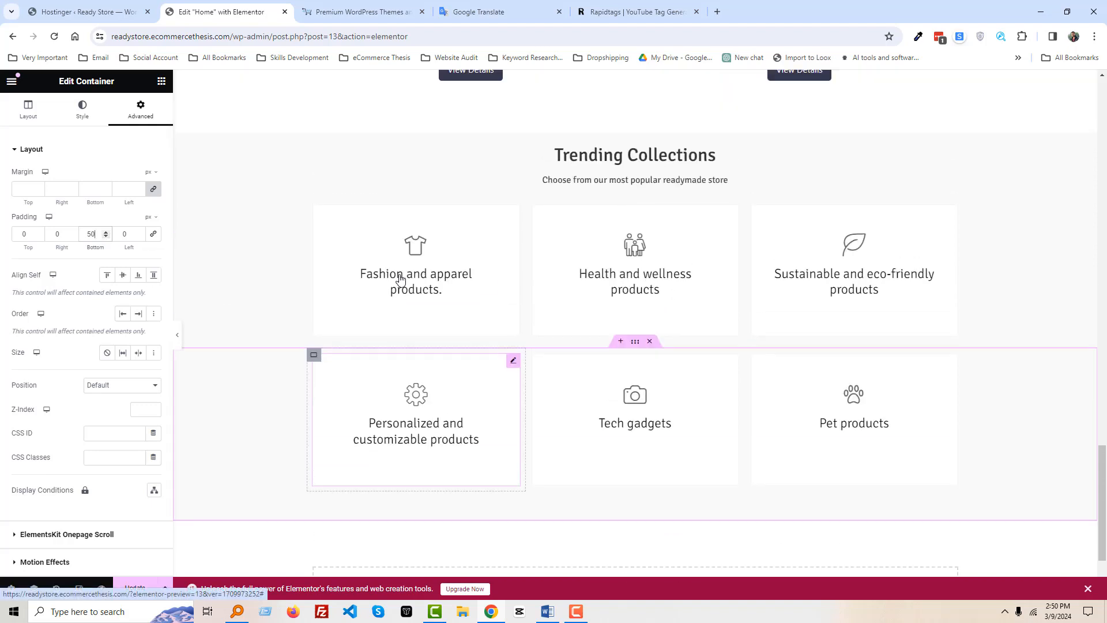
Unlink the padding values of the Trending Collections heading container and set its top padding to 50 px.
left_click(390, 139)
left_click(145, 119)
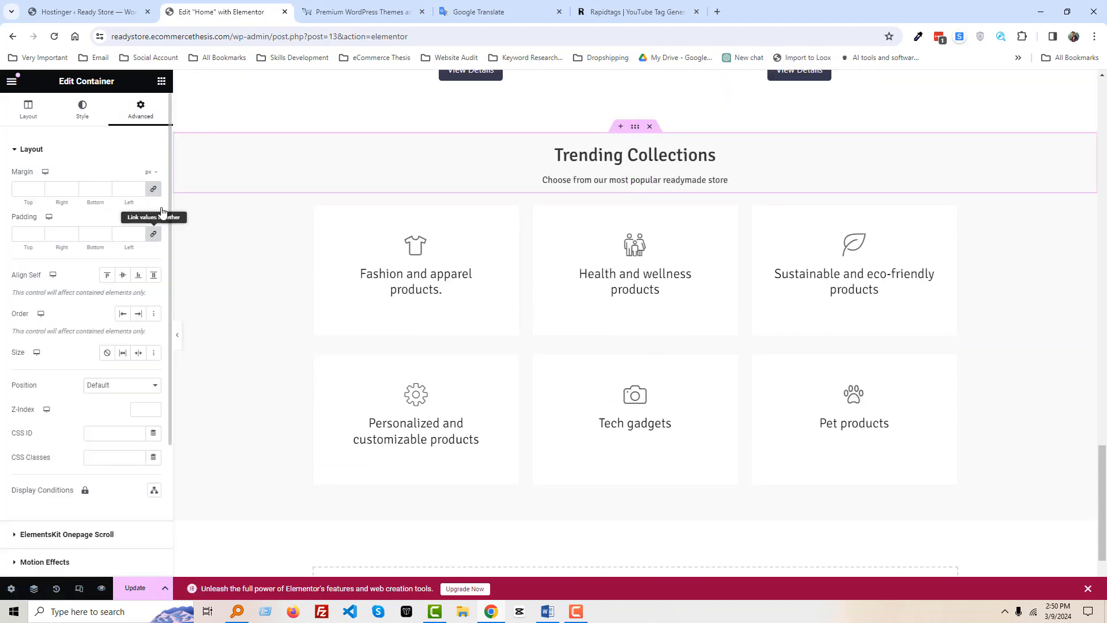
left_click(154, 234)
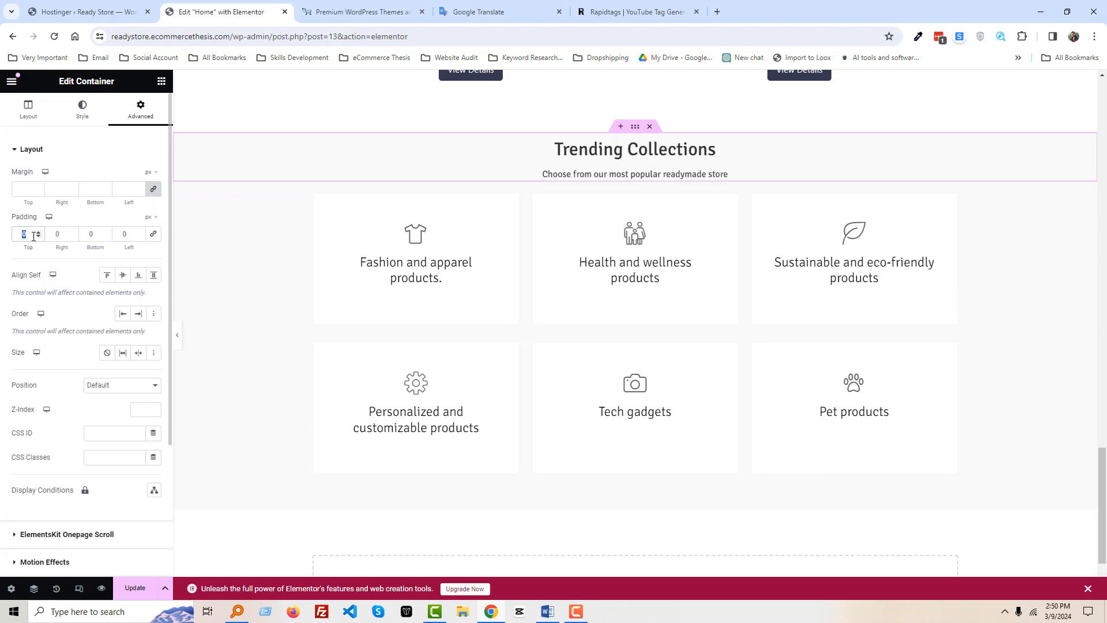
type("50")
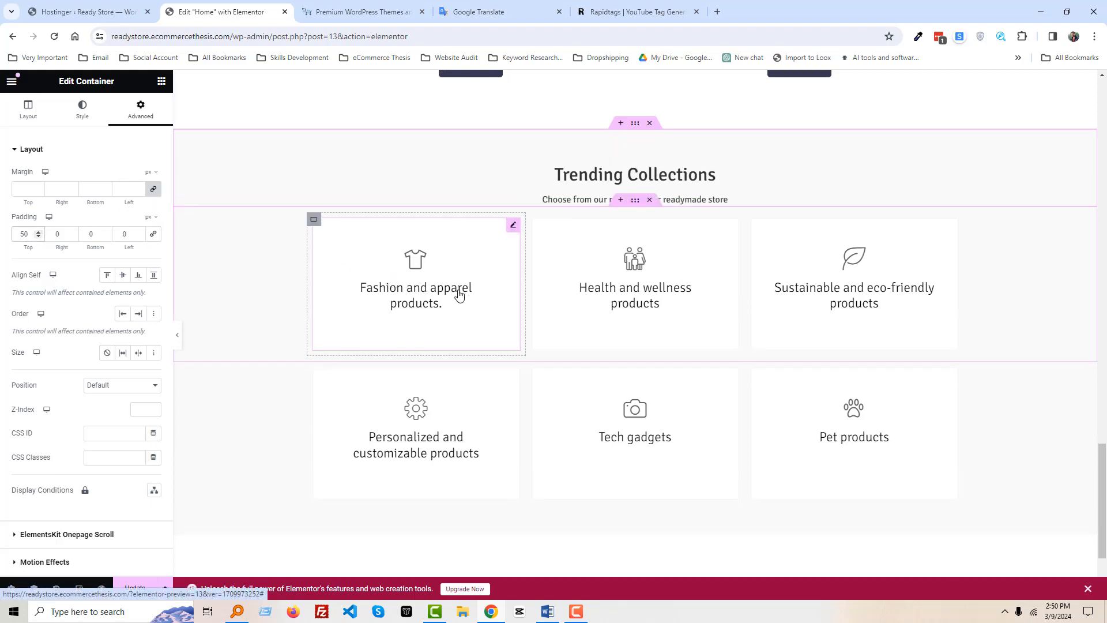
scroll(478, 290, "down", 2)
scroll(478, 290, "up", 4)
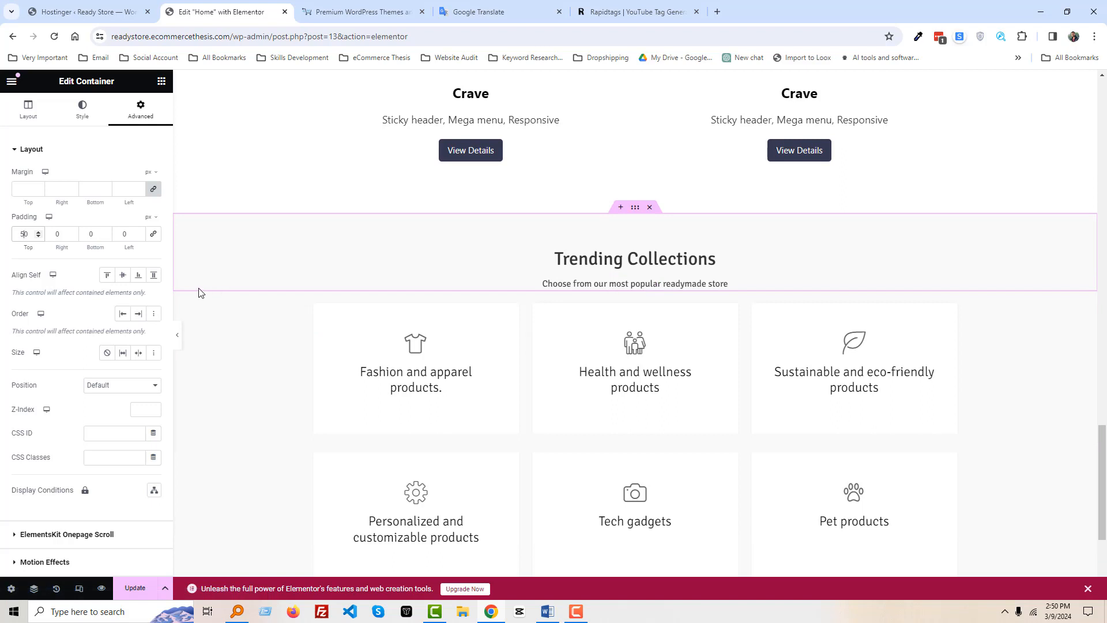
Reduce the top padding of the Trending Collections heading container to 30 px.
key("BackSpace")
key("BackSpace")
type("30")
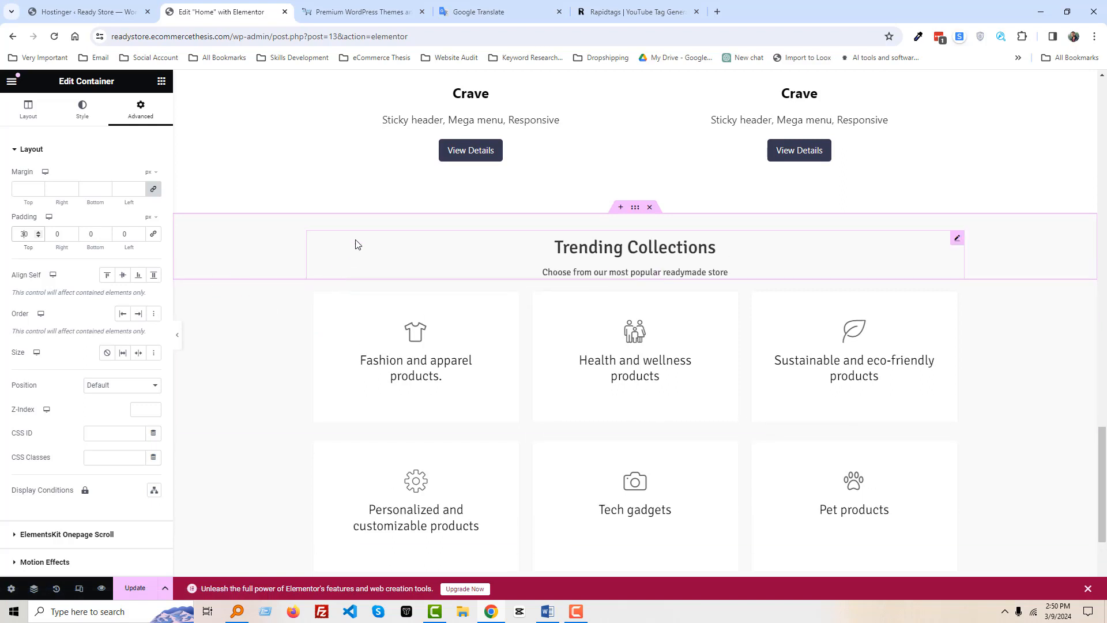
scroll(350, 335, "down", 4)
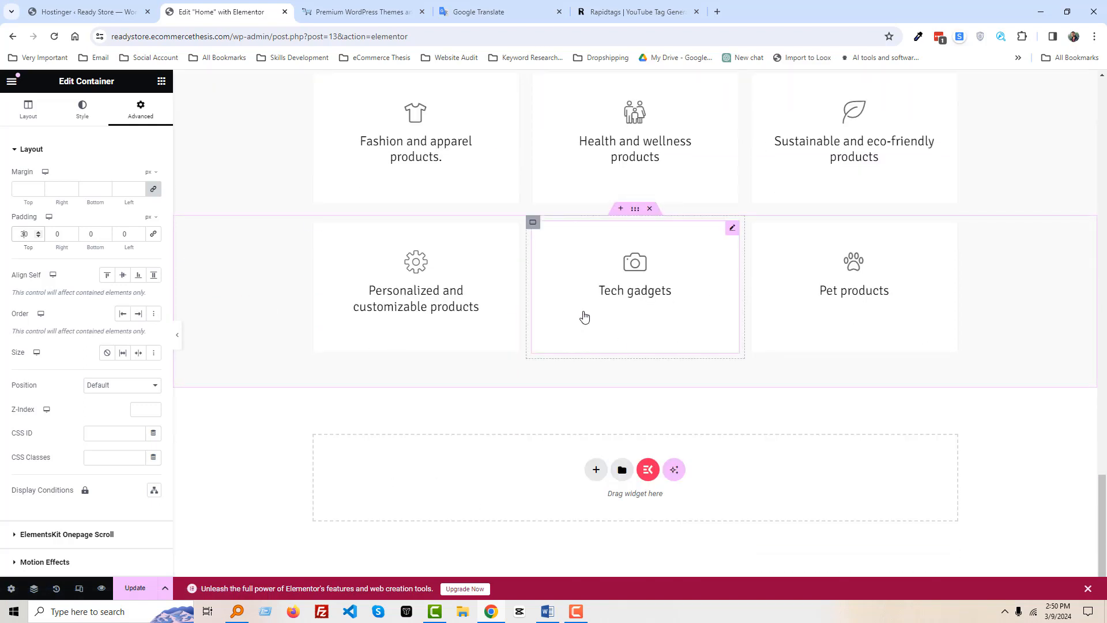
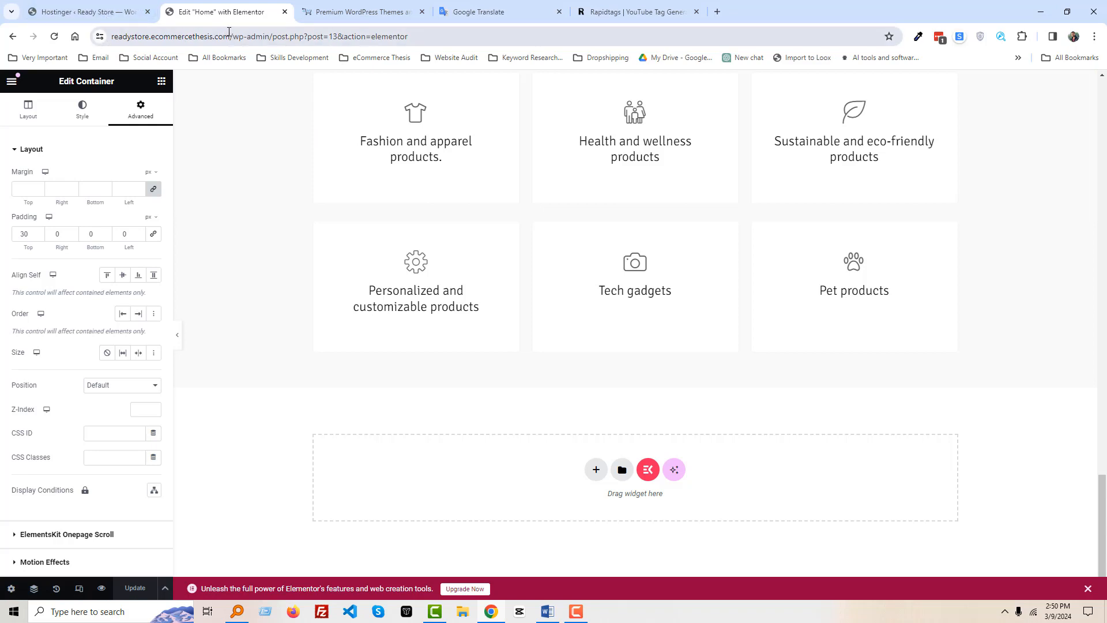
Open the live site readystore.ecommercethesis.com in a new browser tab placed directly beside the page editor's tab.
left_click_drag(229, 31, 111, 36)
key("ctrl+c")
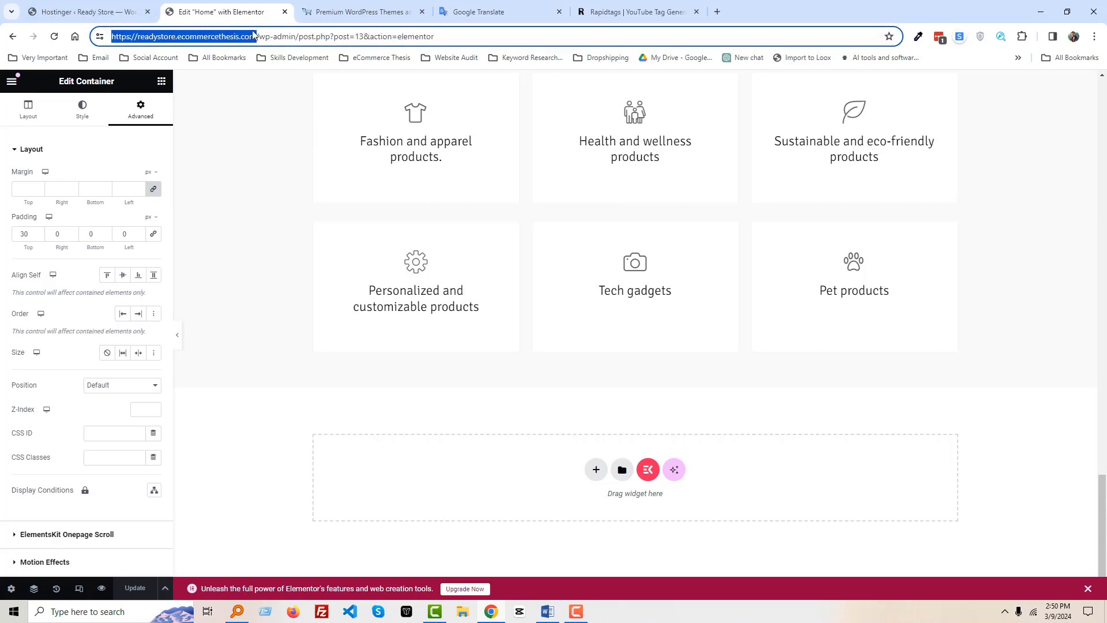
left_click(718, 12)
key("ctrl+v")
left_click_drag(721, 11, 341, 12)
key("Return")
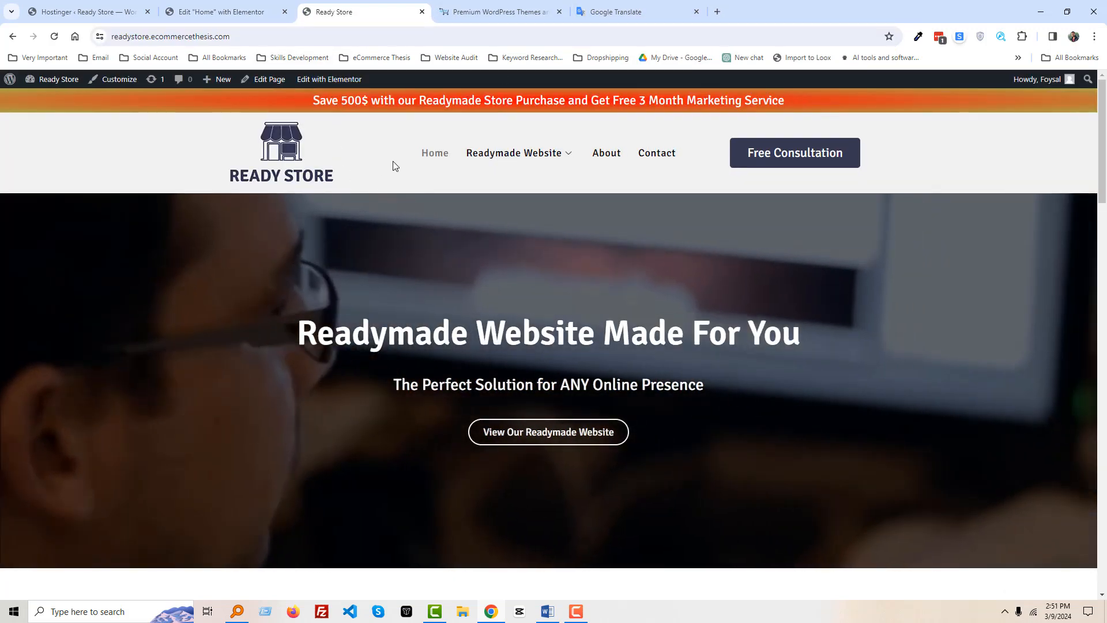
Review the live home page from the hero down through the store templates to the Trending Collections section.
scroll(464, 198, "down", 8)
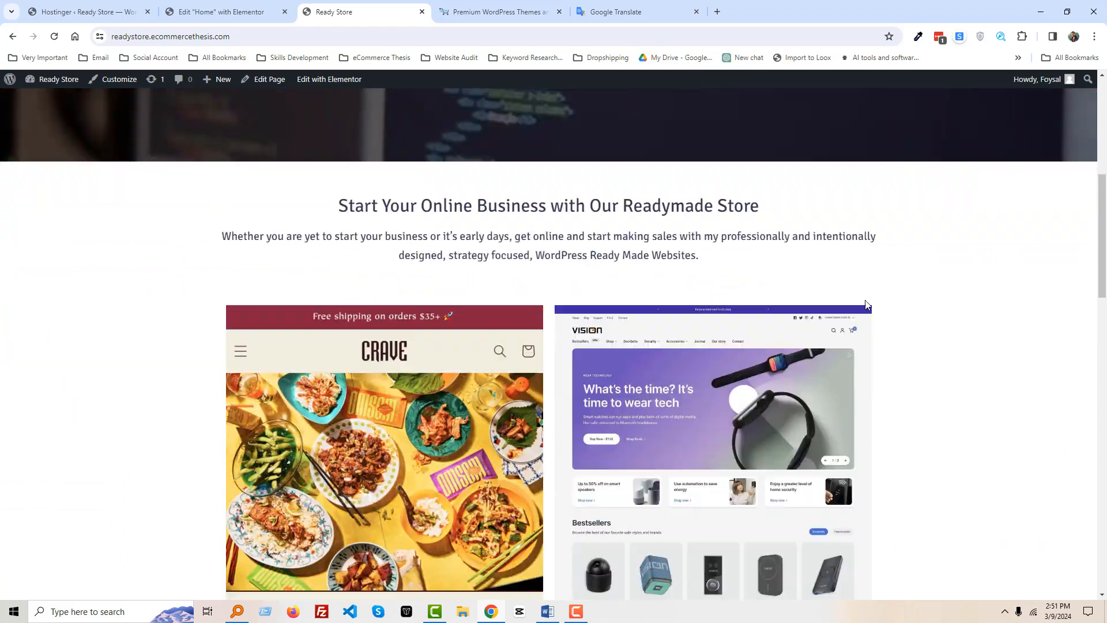
scroll(519, 340, "down", 9)
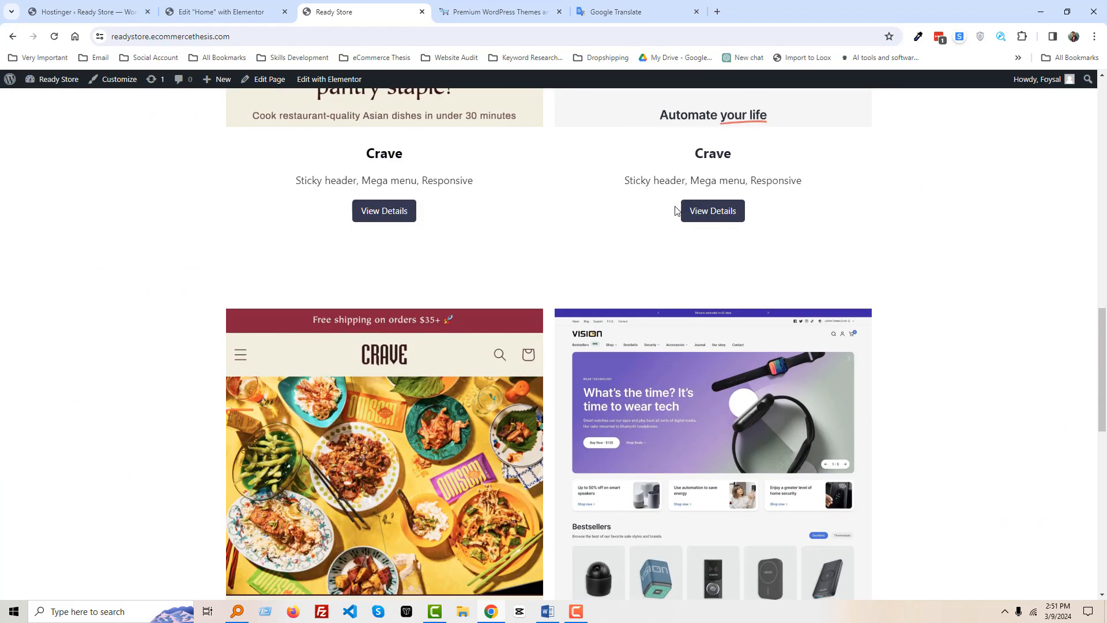
scroll(363, 217, "down", 9)
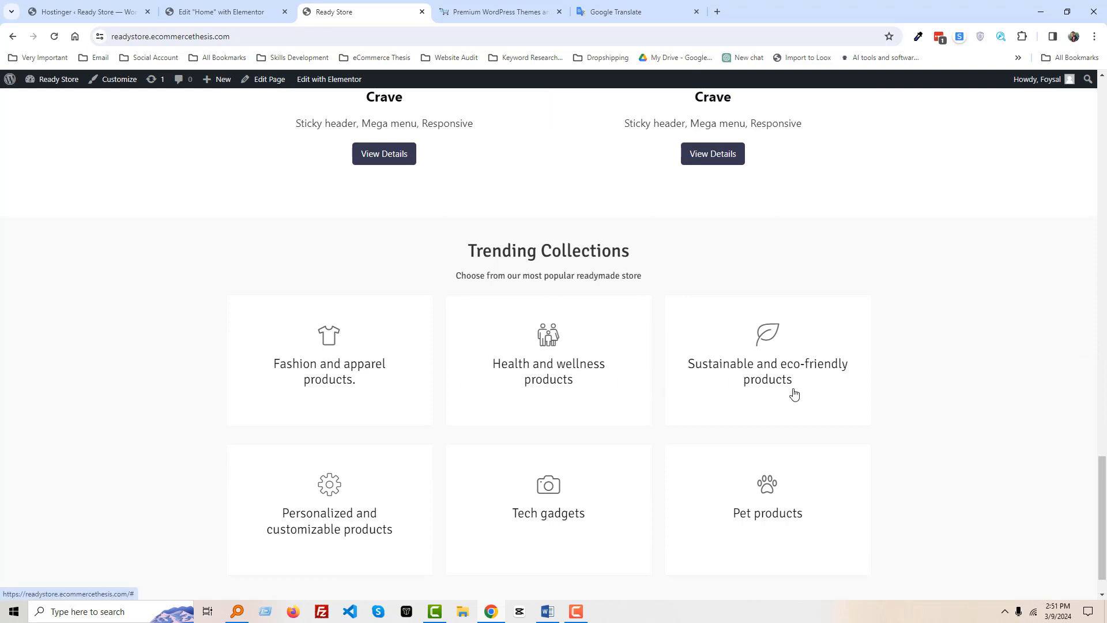
scroll(431, 351, "down", 1)
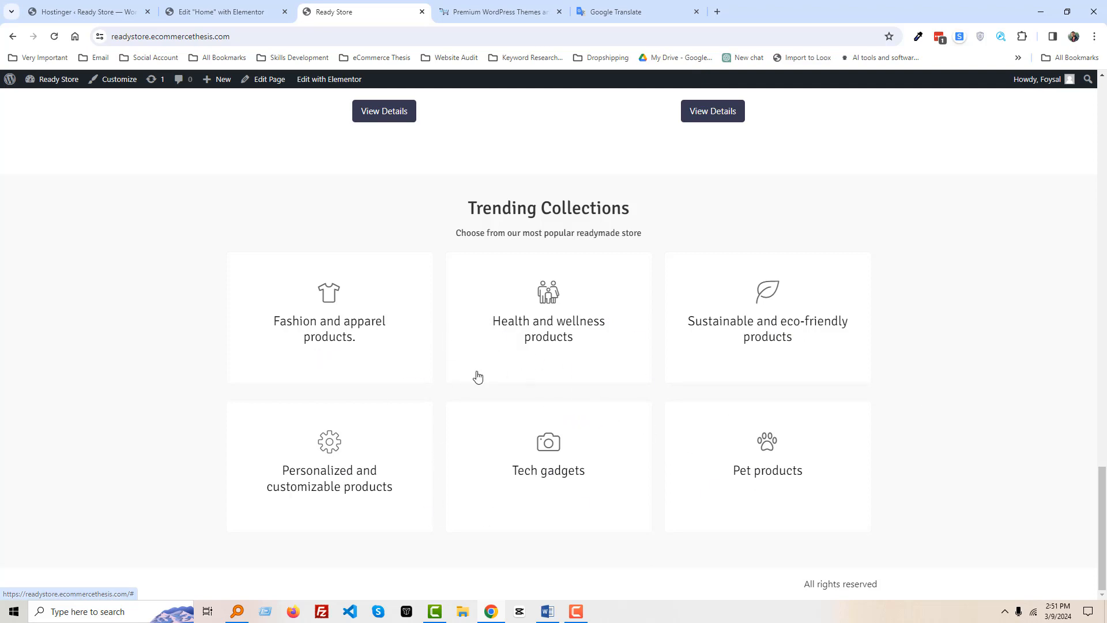
scroll(469, 375, "up", 2)
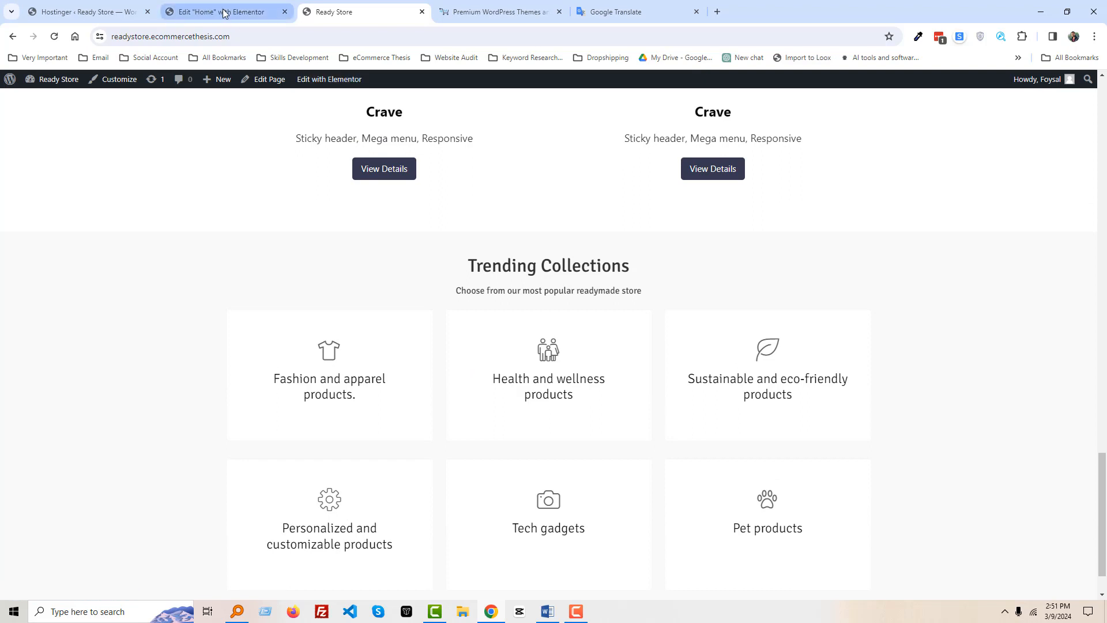
Return to the page editor and set the Fashion and apparel icon box's icon hover color to red #FF0000.
left_click(224, 13)
scroll(370, 271, "up", 2)
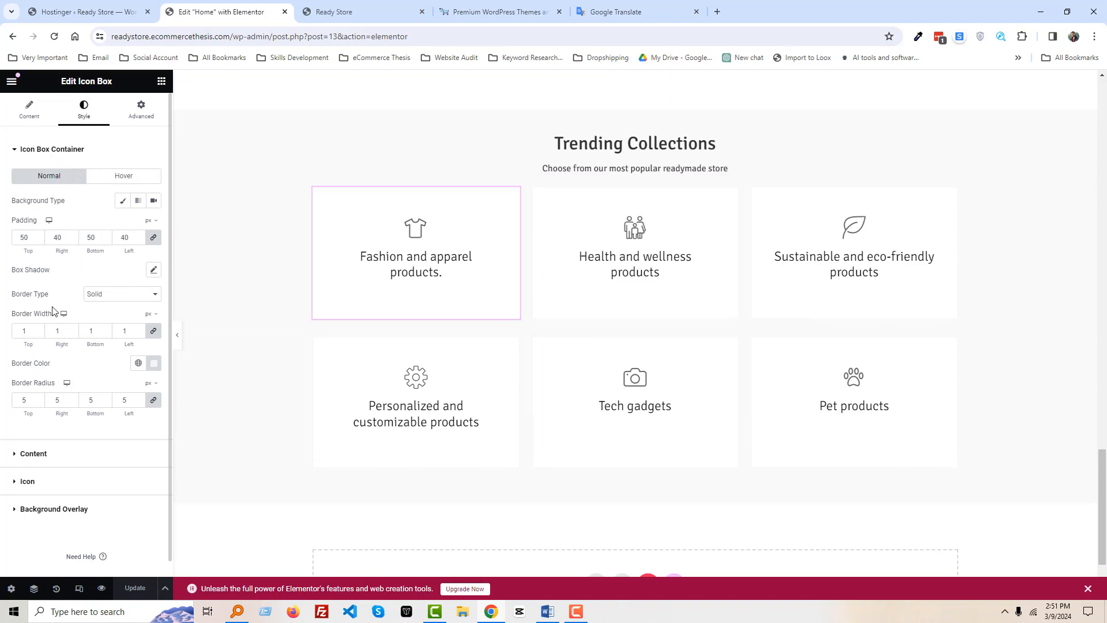
left_click(51, 482)
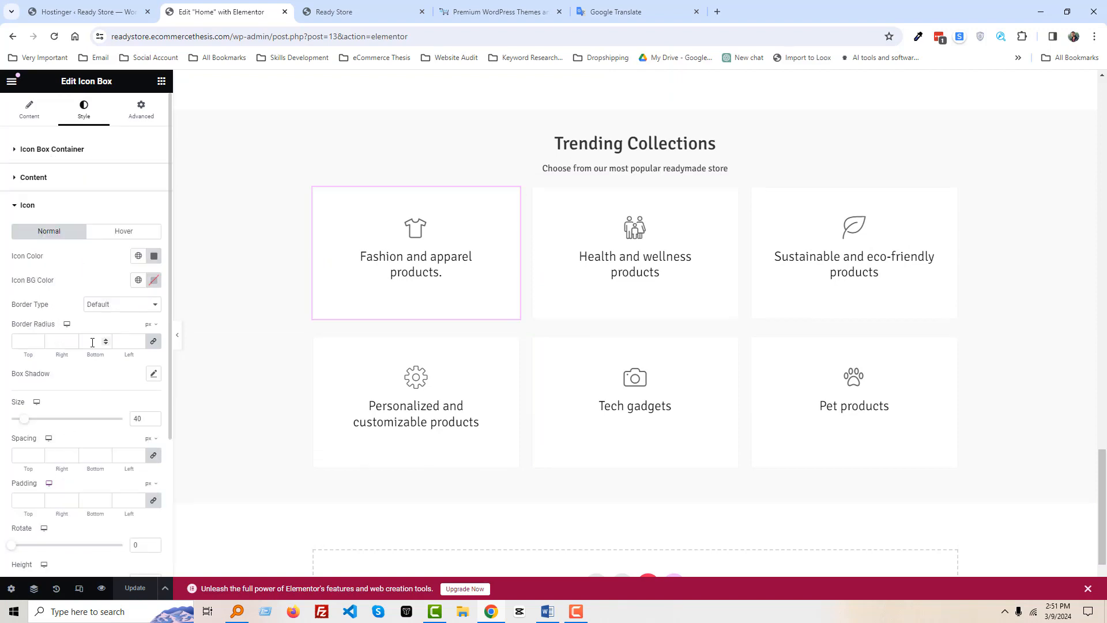
left_click(129, 233)
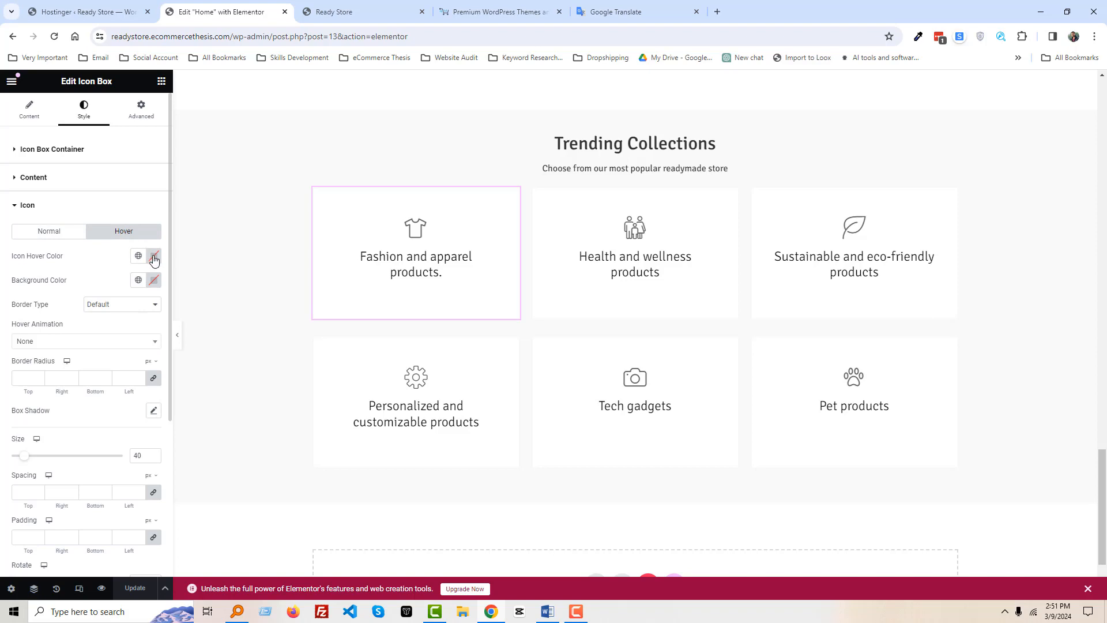
left_click(154, 256)
left_click_drag(212, 311, 228, 297)
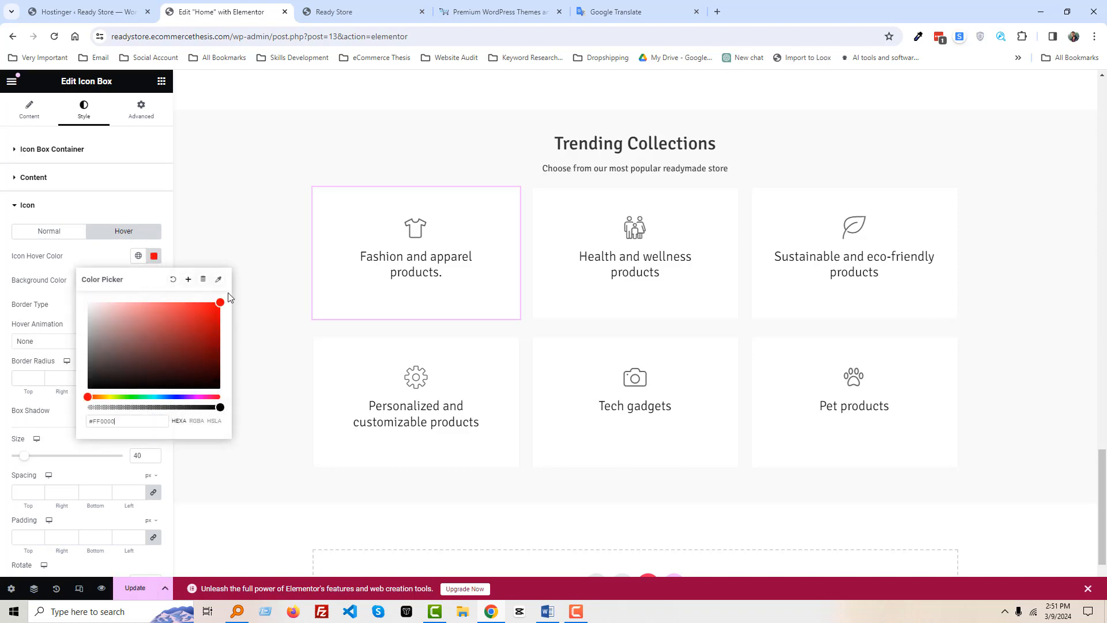
left_click(236, 266)
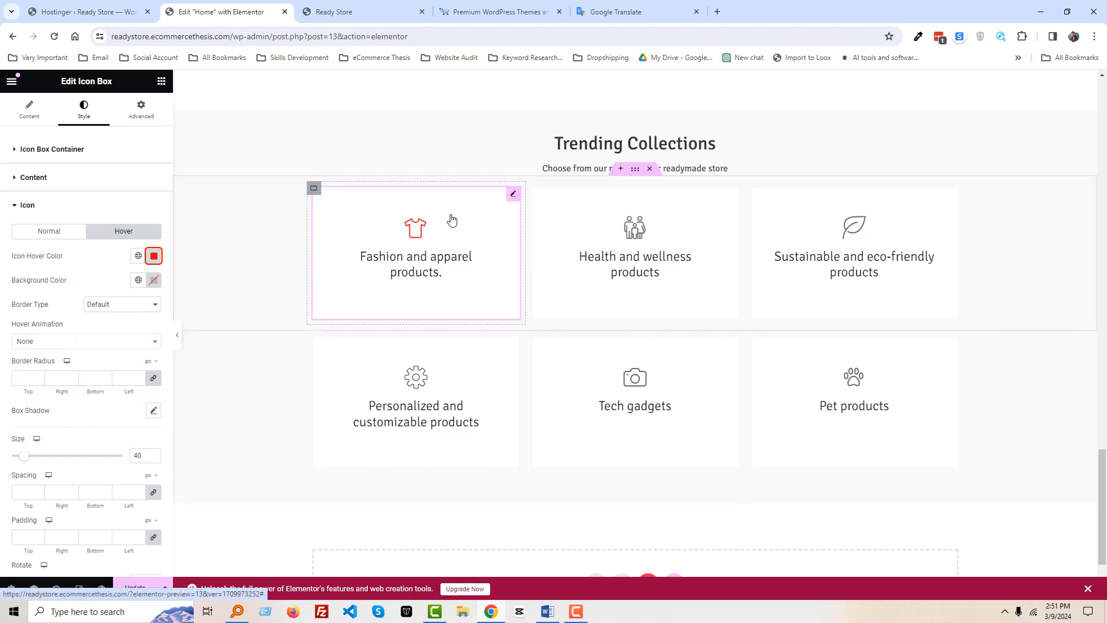
Search Google in a new browser tab for "shopify logo color code".
left_click(716, 12)
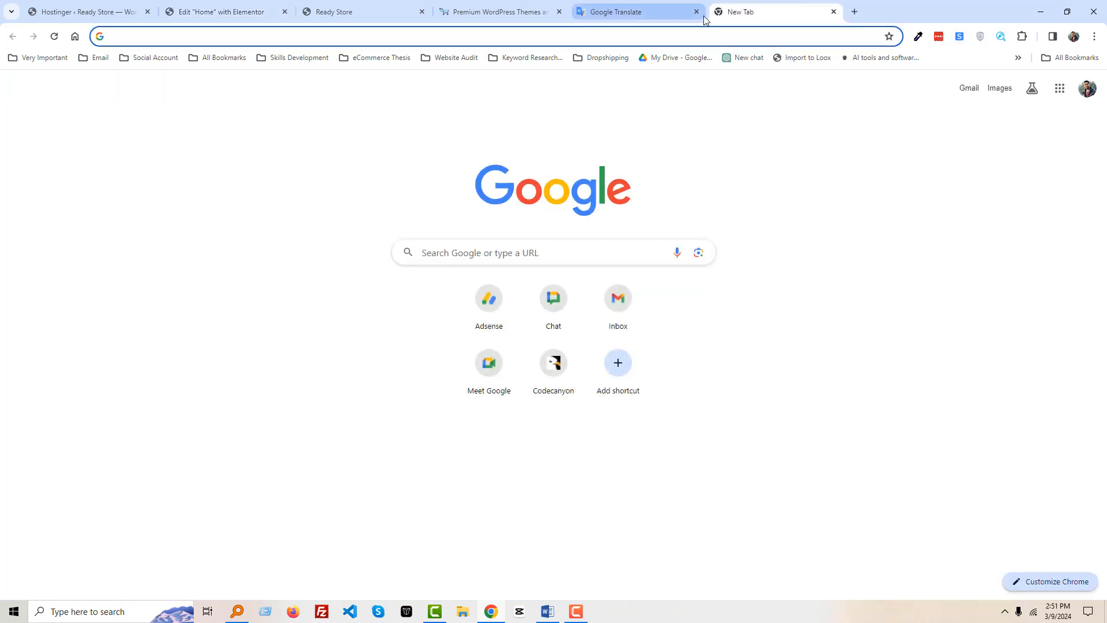
type("shoip")
key("ctrl+a")
key("BackSpace")
type("shopify")
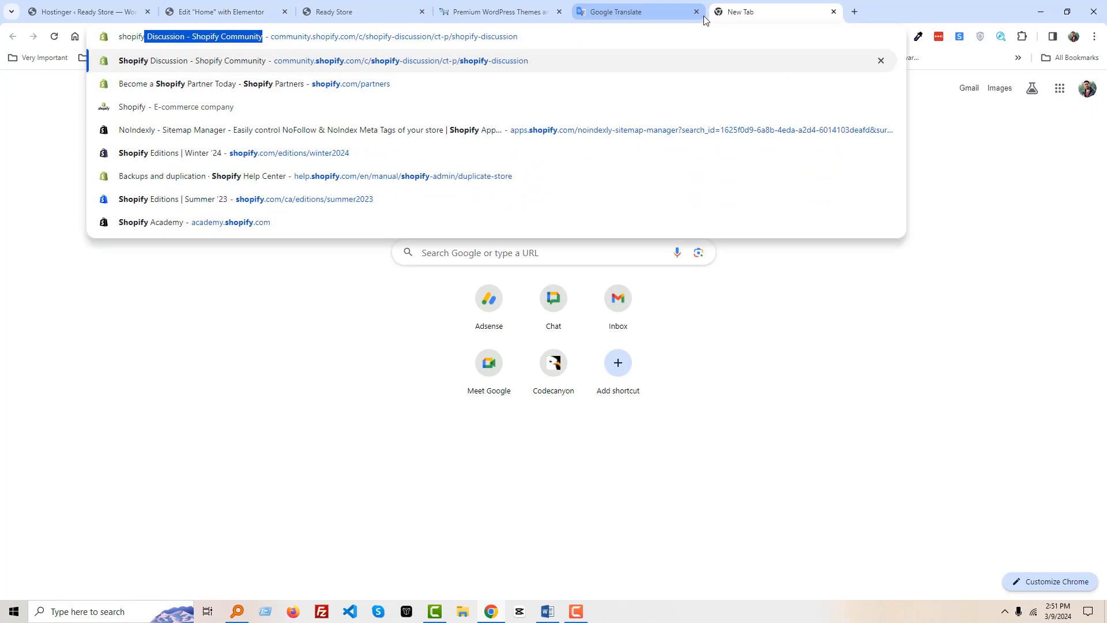
type(" logo color code")
key("Return")
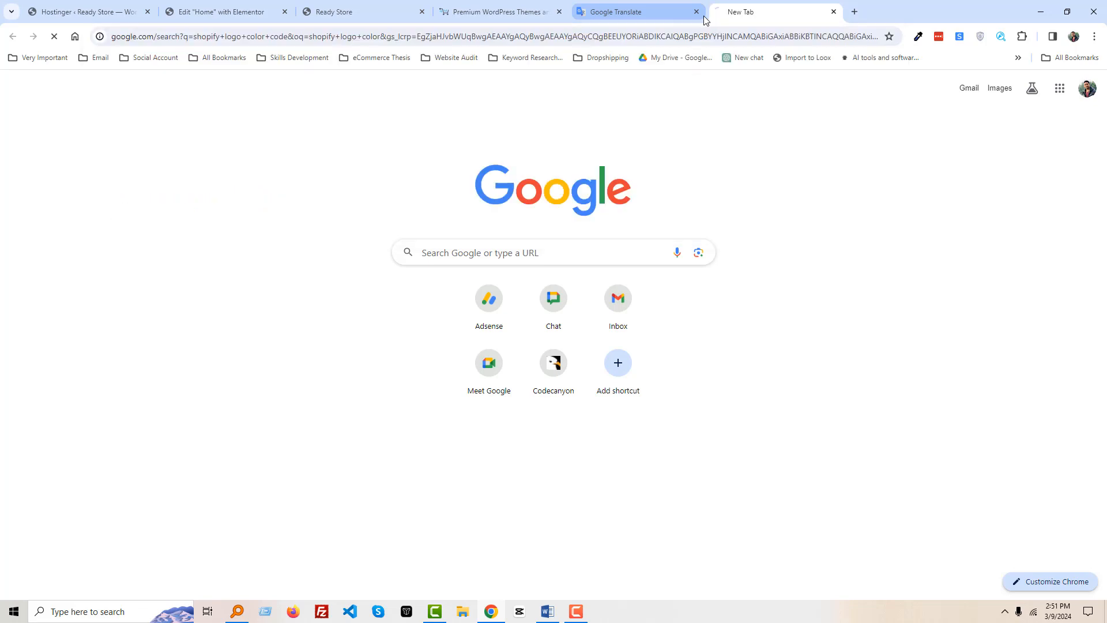
Sample the light green #91B946 from the Encycolorpedia result's swatch with the page color picker.
left_click(919, 36)
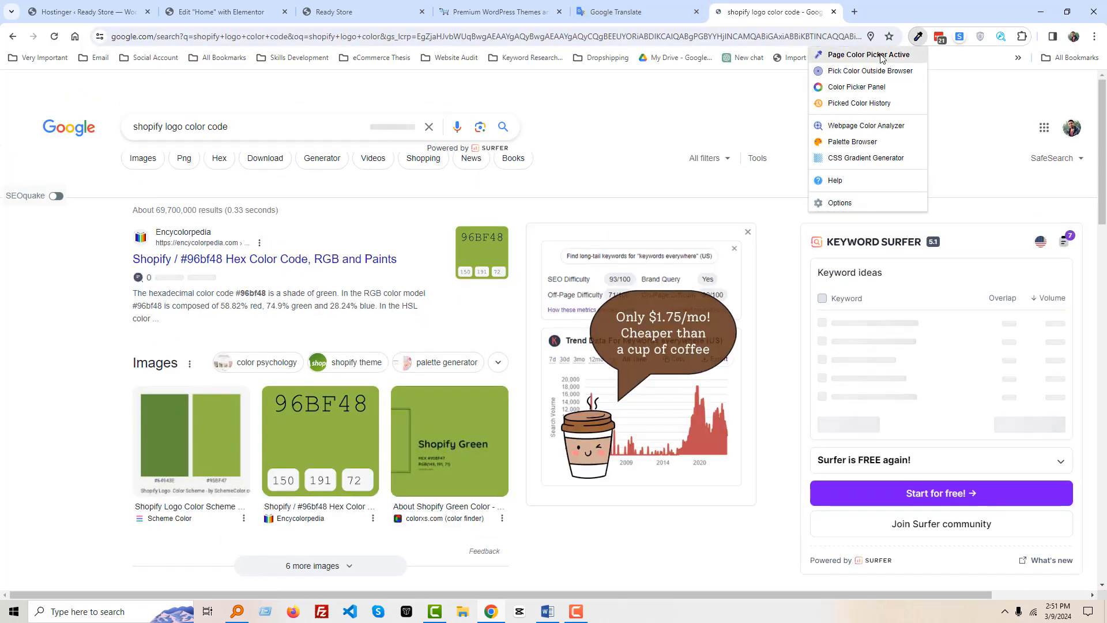
left_click(870, 55)
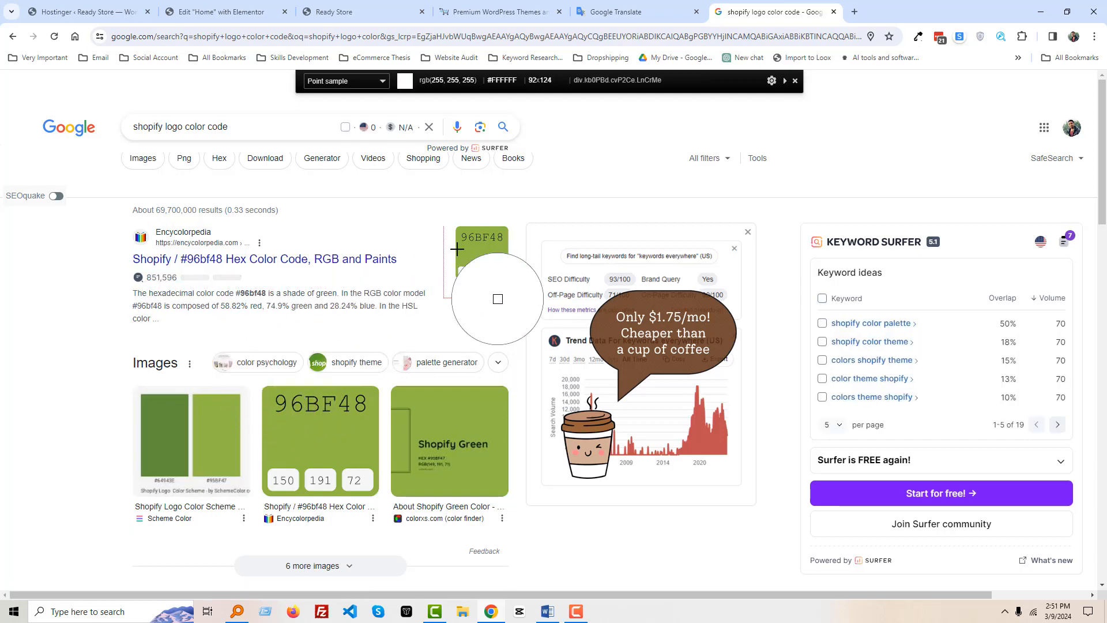
left_click(467, 264)
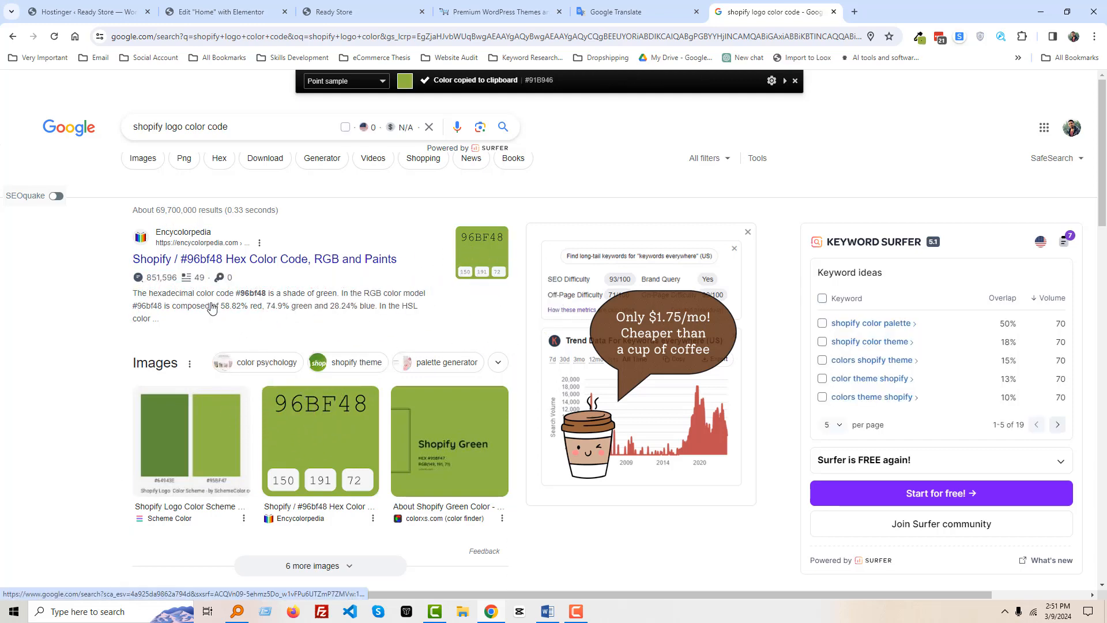
Set the Fashion and apparel icon box's icon hover color to the sampled green #91B946 in the page editor.
left_click(245, 12)
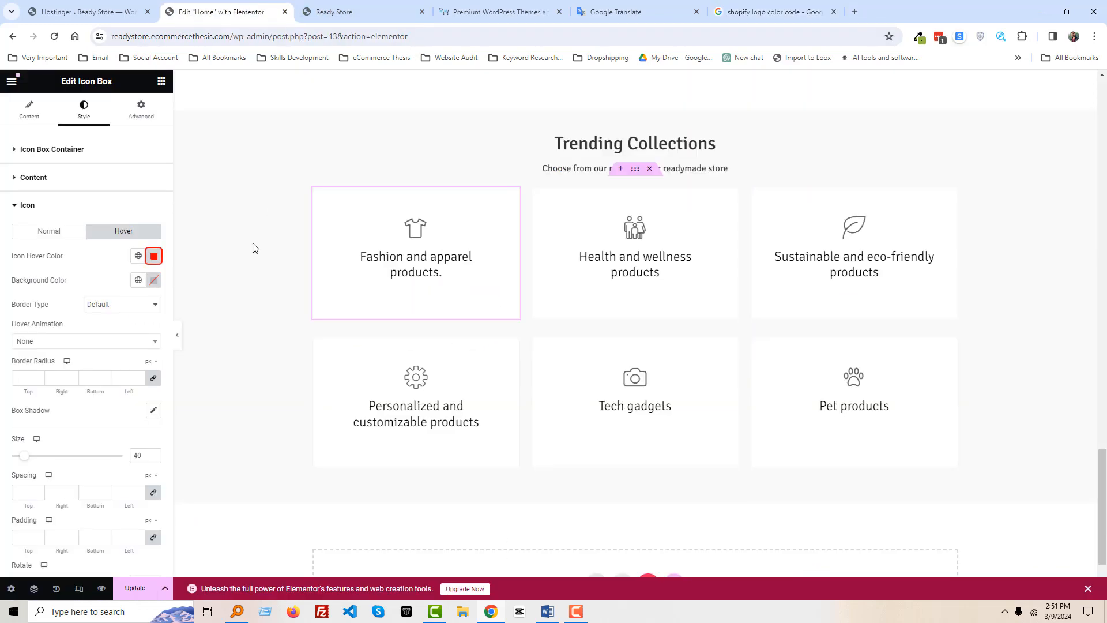
left_click(154, 255)
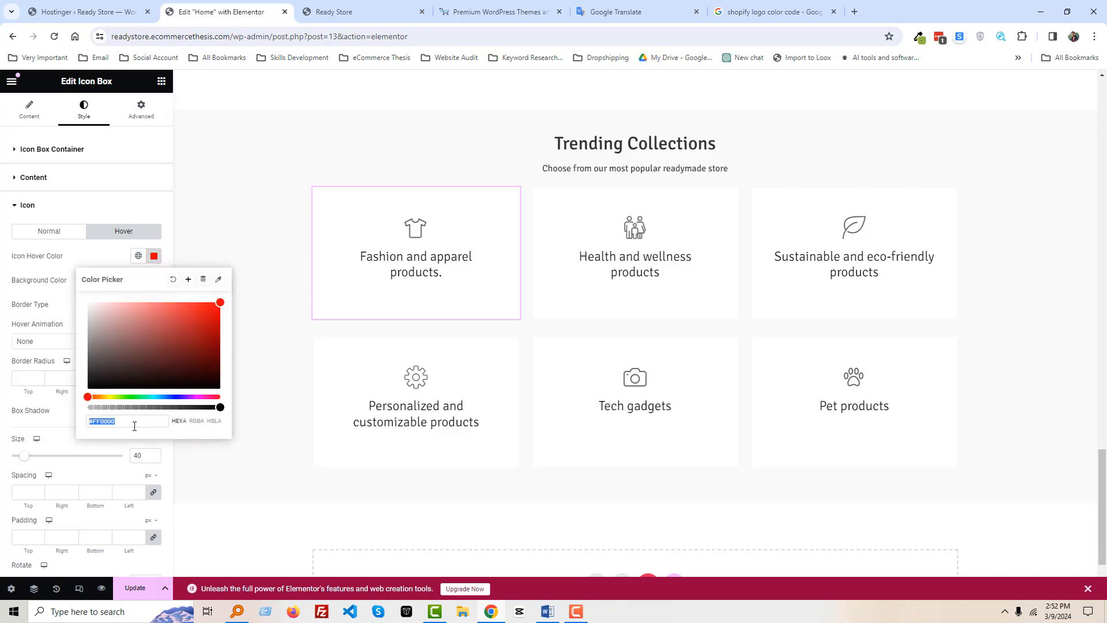
key("ctrl+v")
left_click(474, 299)
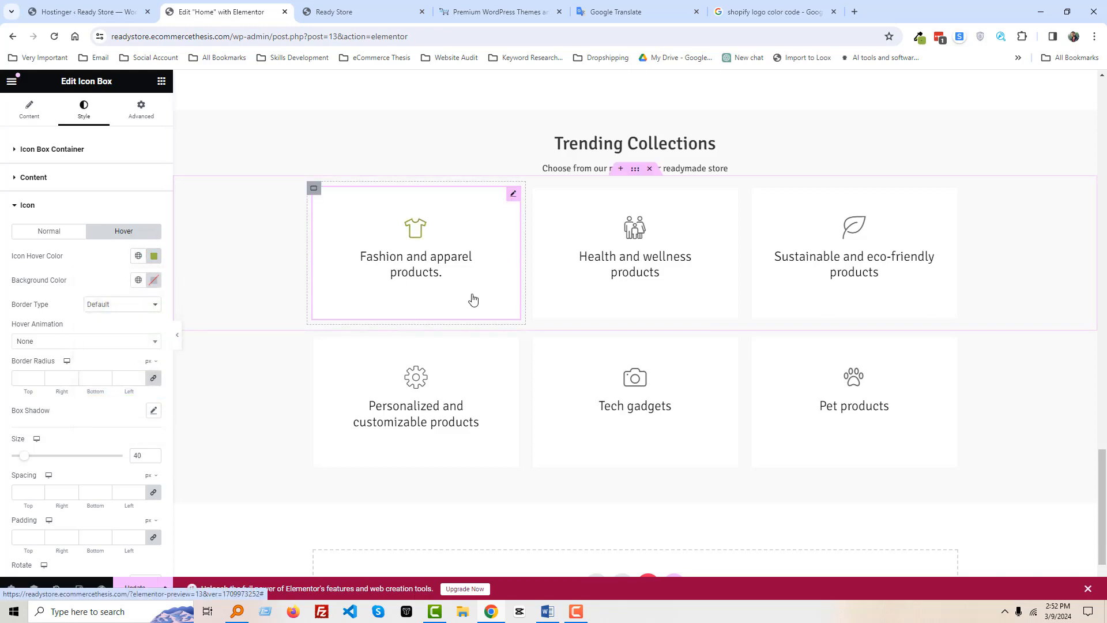
Sample the dark green from the Shopify Logo Color Scheme image in the Google results with the page color picker.
left_click(742, 10)
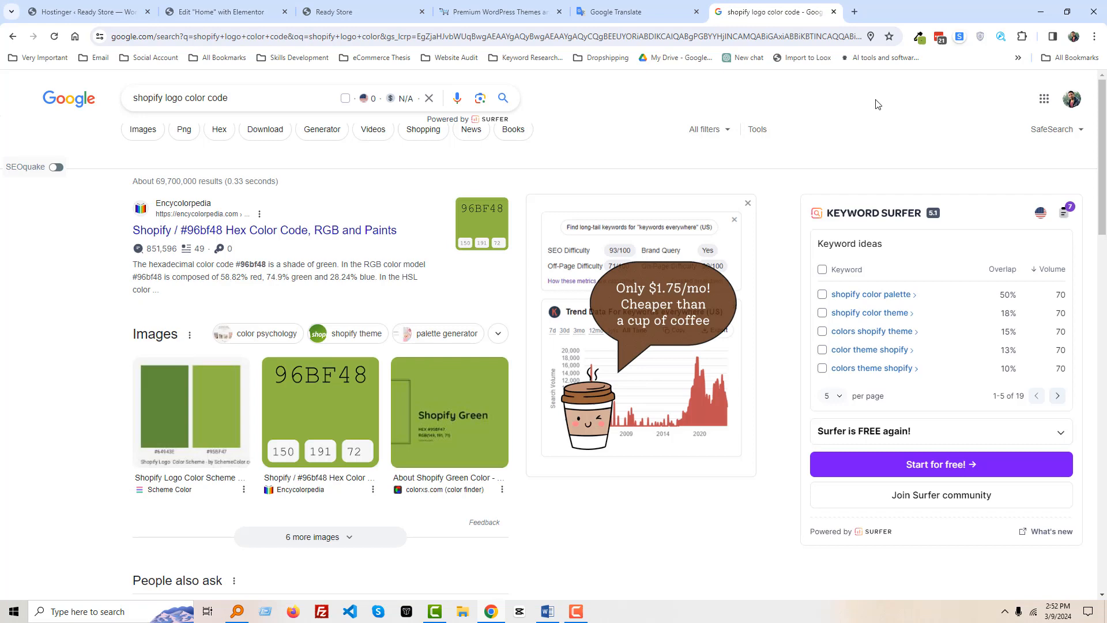
left_click(919, 37)
left_click(888, 72)
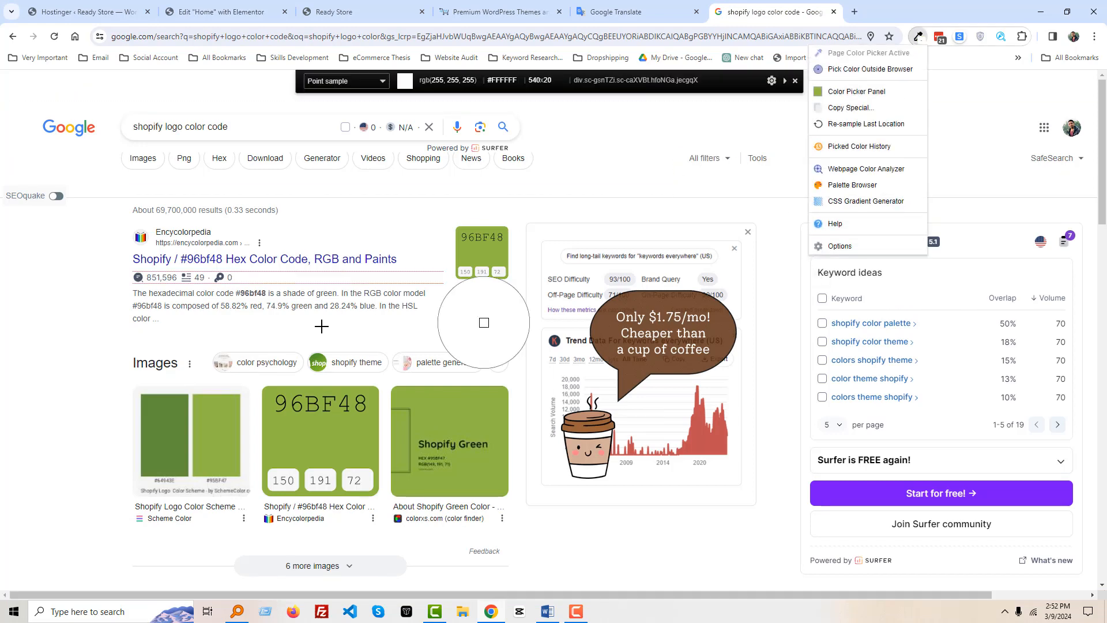
left_click(205, 466)
Set the Fashion and apparel icon box's icon hover color to dark green #618F3C in the page editor.
left_click(225, 12)
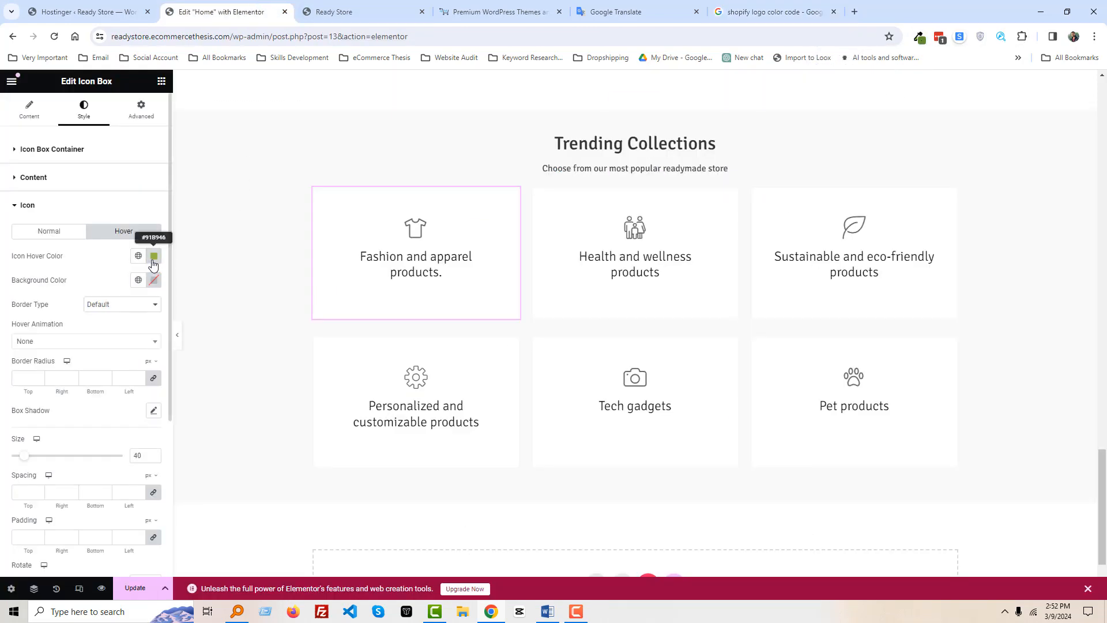
left_click(153, 257)
key("ctrl+v")
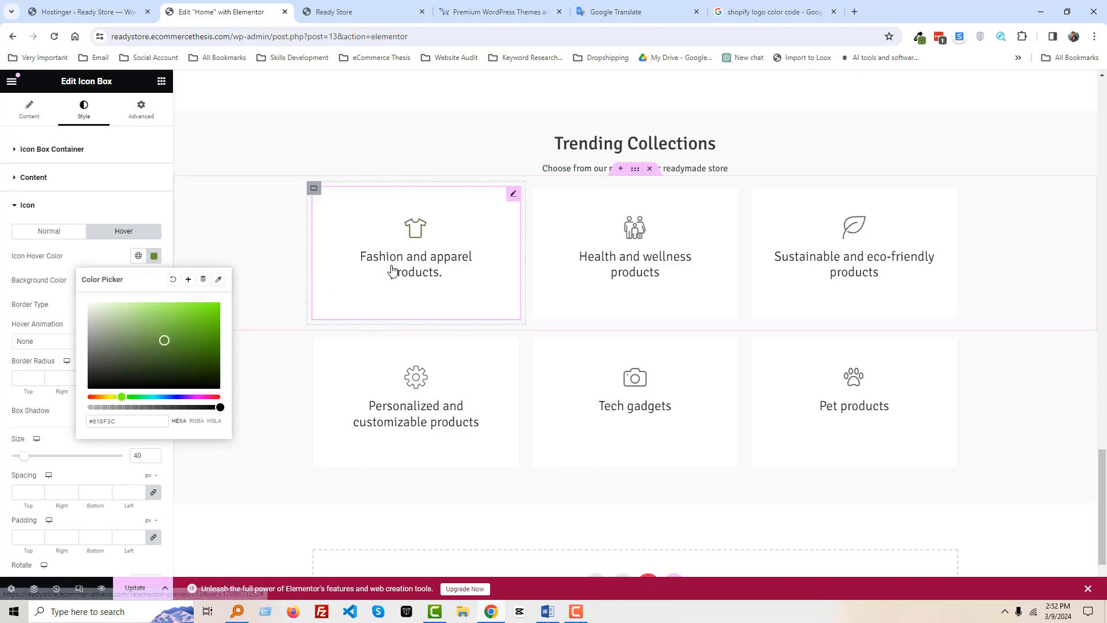
left_click(116, 257)
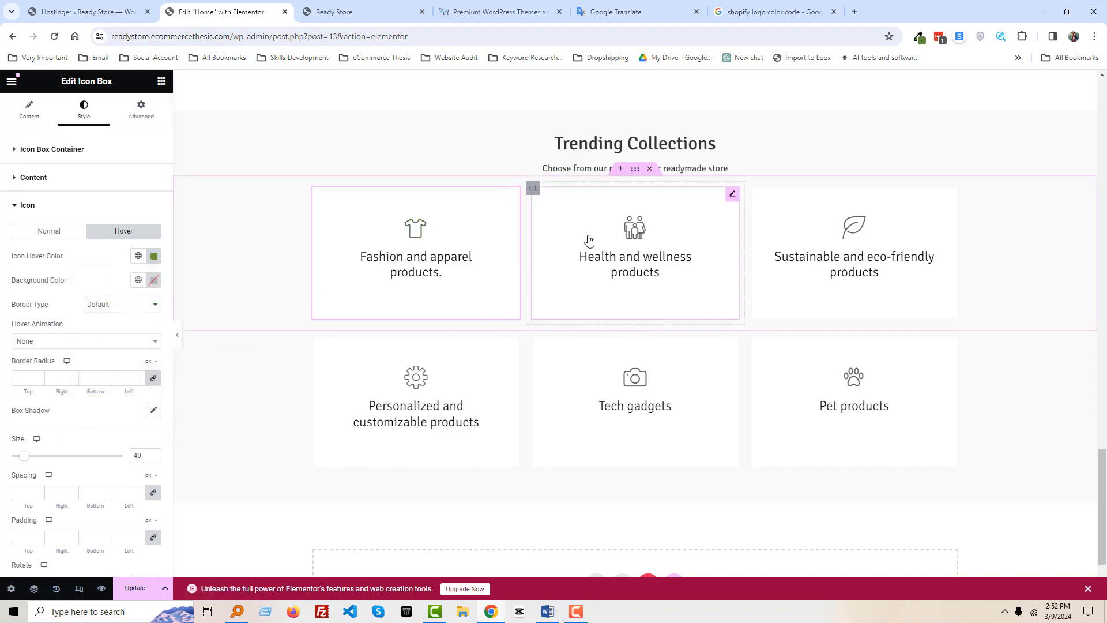
Set the icon hover color of the Health and wellness products icon box to #618F3C.
left_click(576, 250)
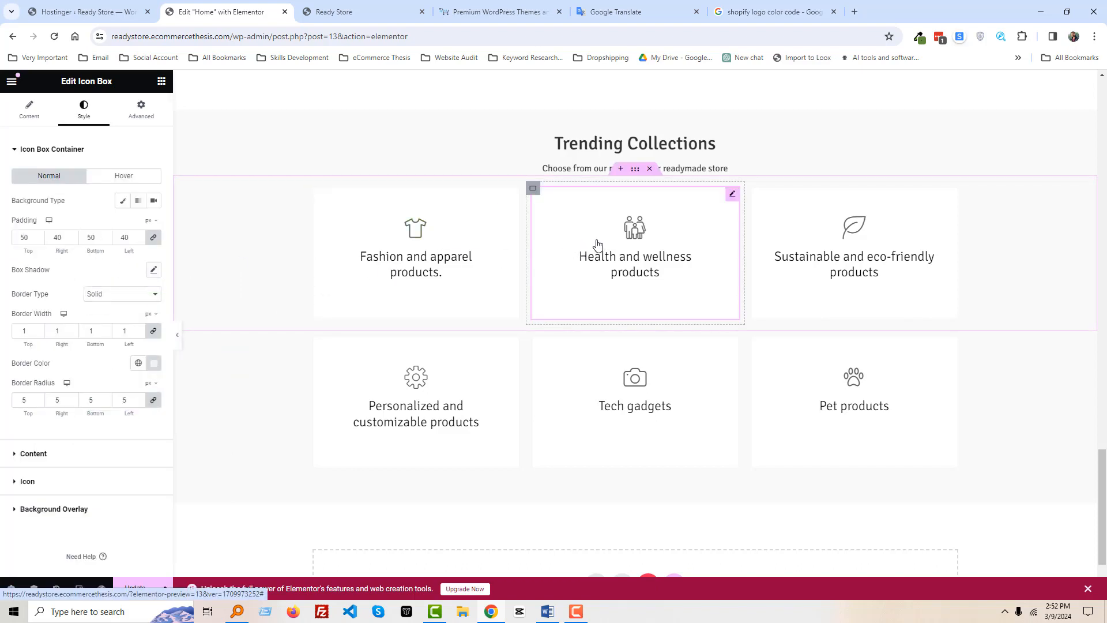
left_click(27, 482)
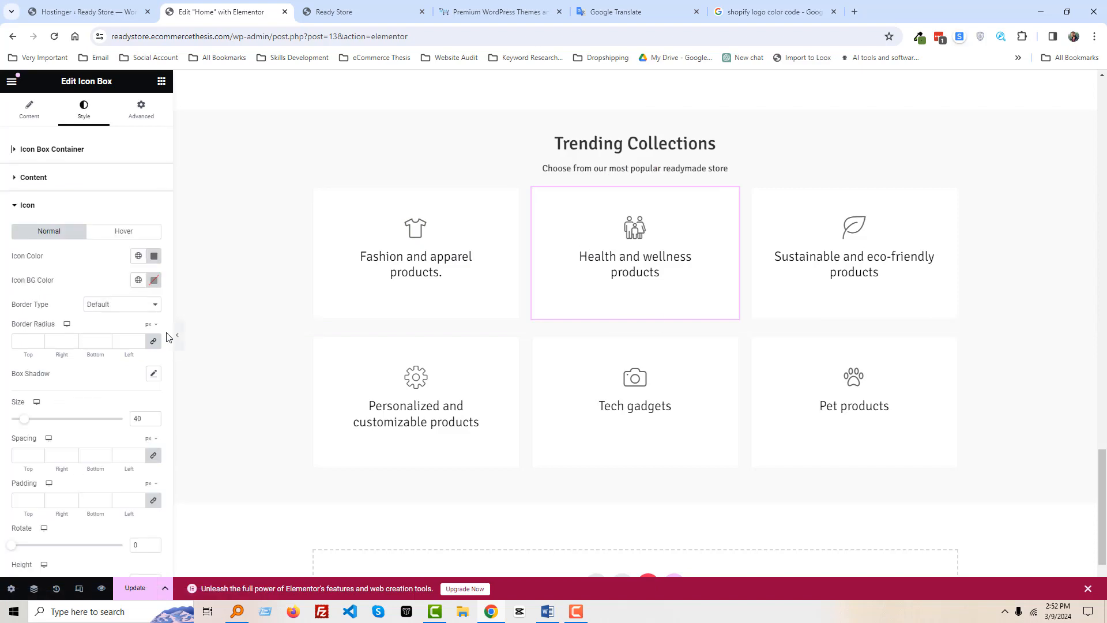
left_click(126, 232)
left_click(153, 257)
key("ctrl+v")
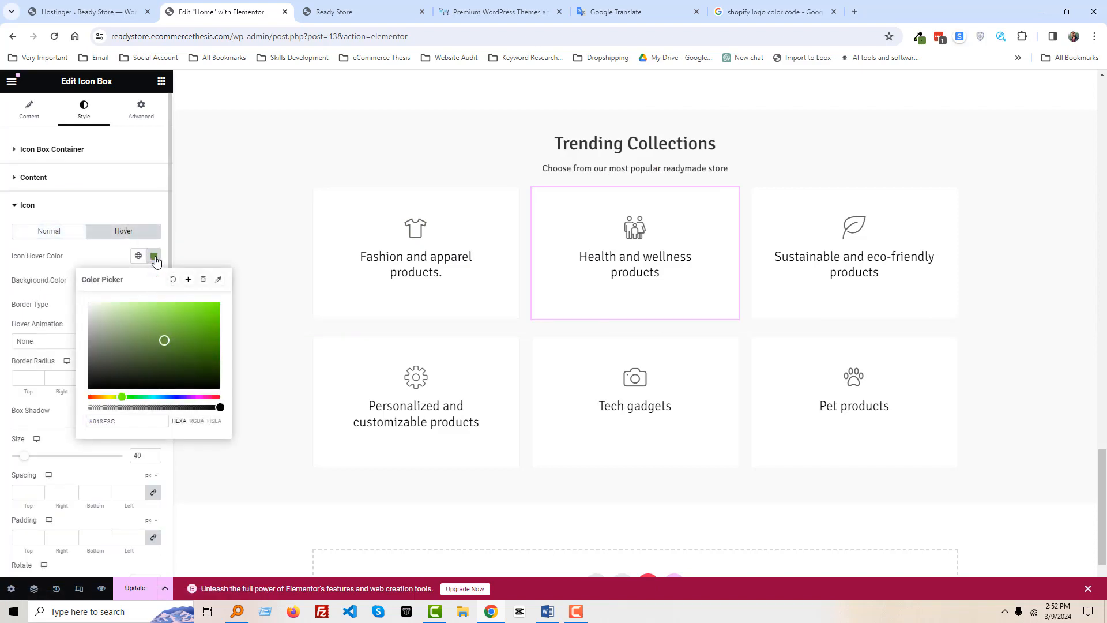
left_click(154, 258)
Set the icon hover color of the Sustainable and eco-friendly products icon box to #618F3C.
left_click(909, 271)
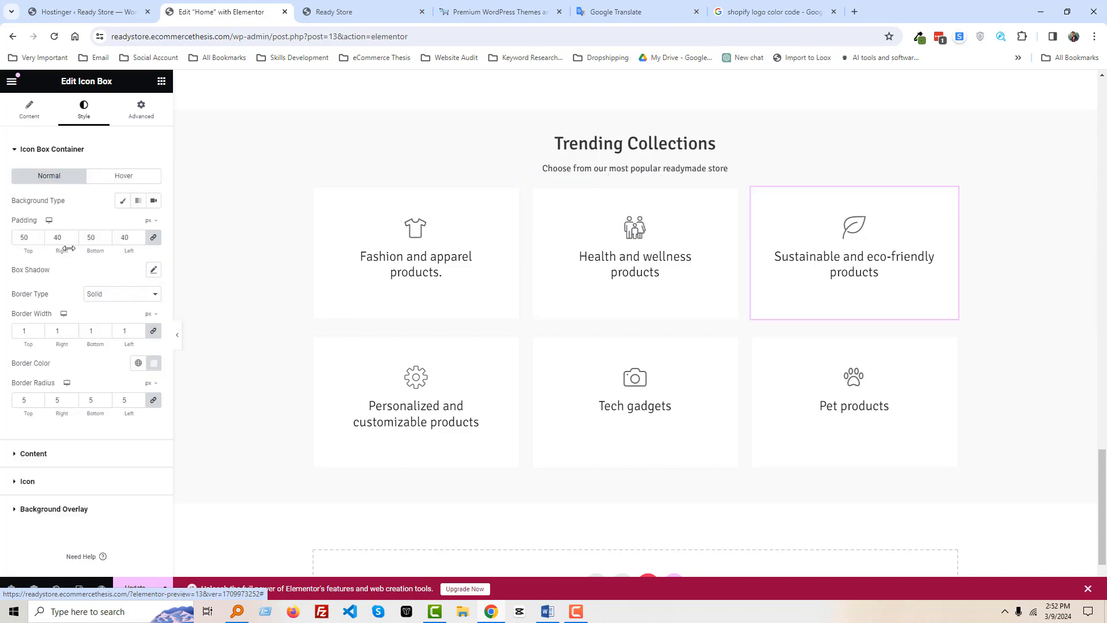
left_click(55, 486)
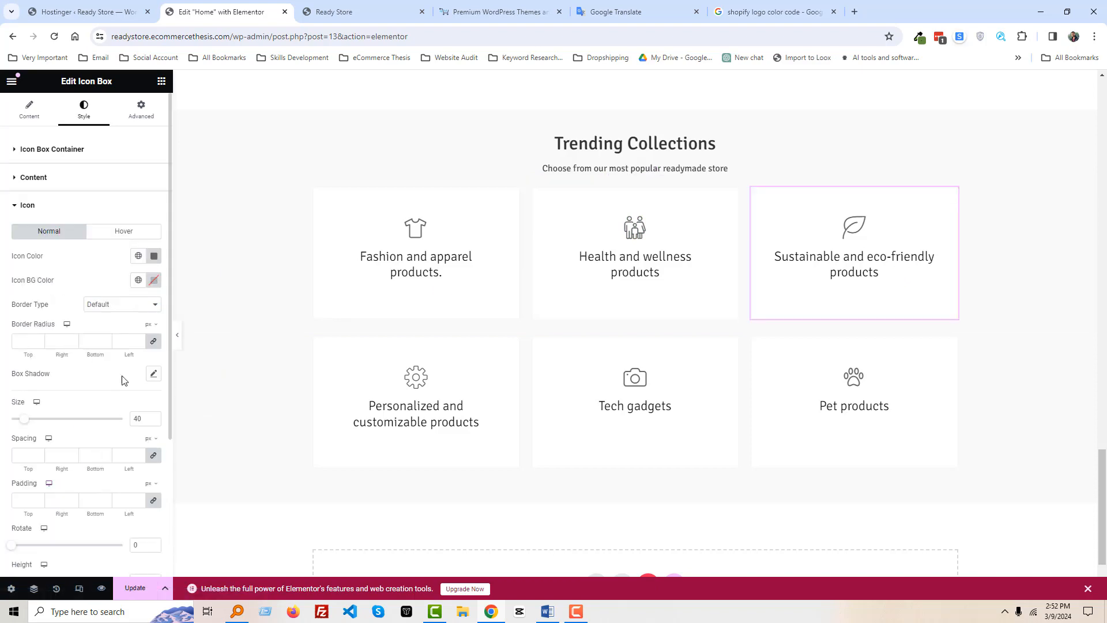
left_click(123, 231)
left_click(154, 255)
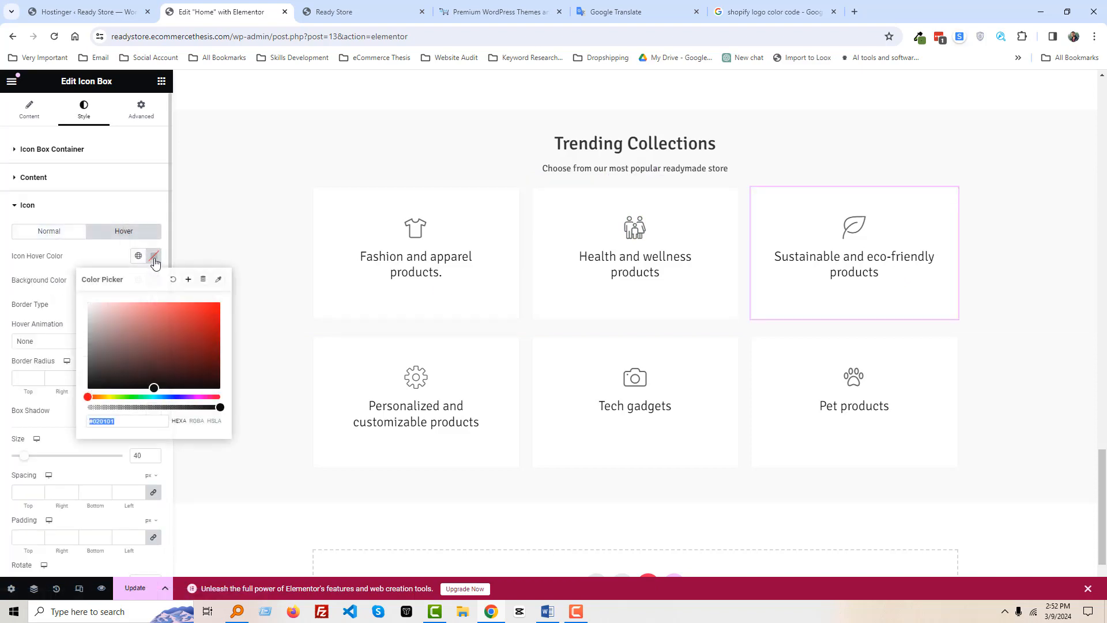
left_click(864, 304)
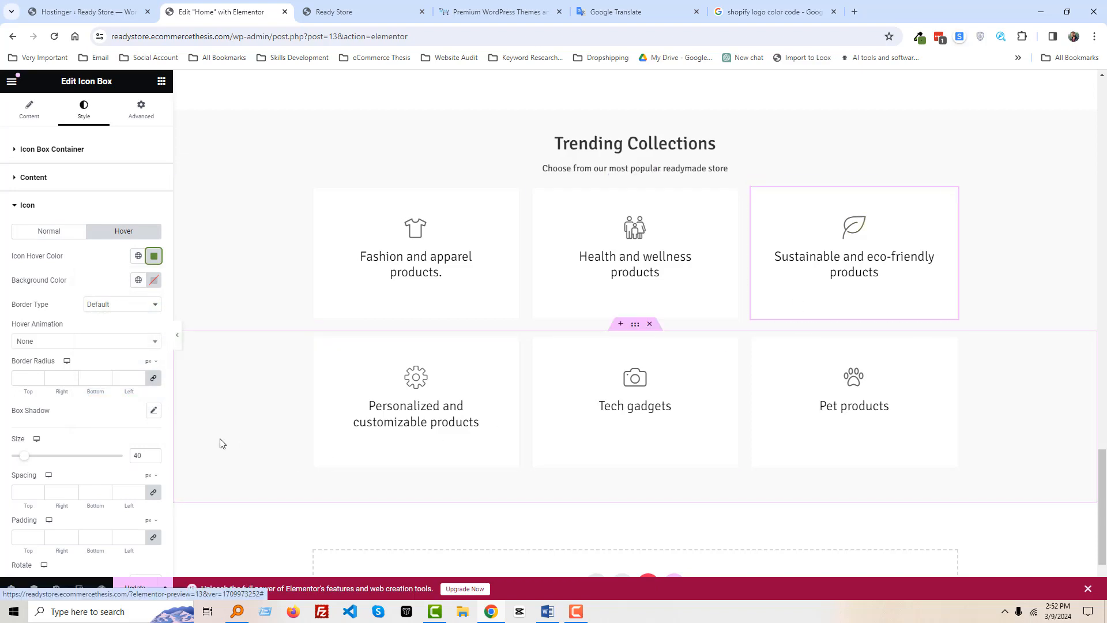
Set the icon hover color of the Personalized and customizable products icon box to #618F3C.
left_click(369, 408)
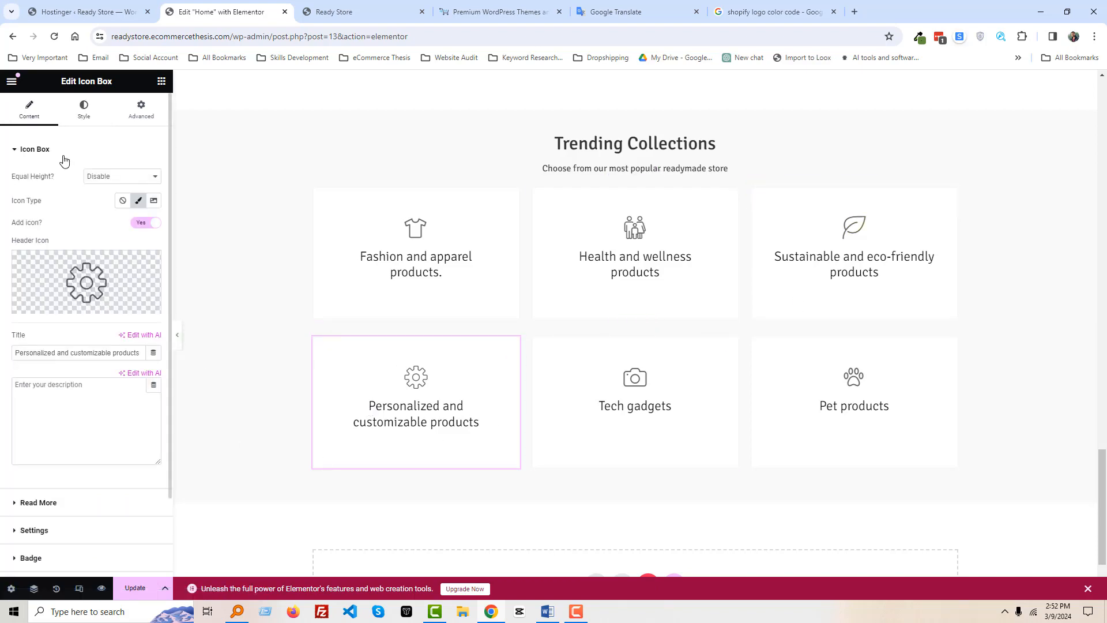
left_click(84, 109)
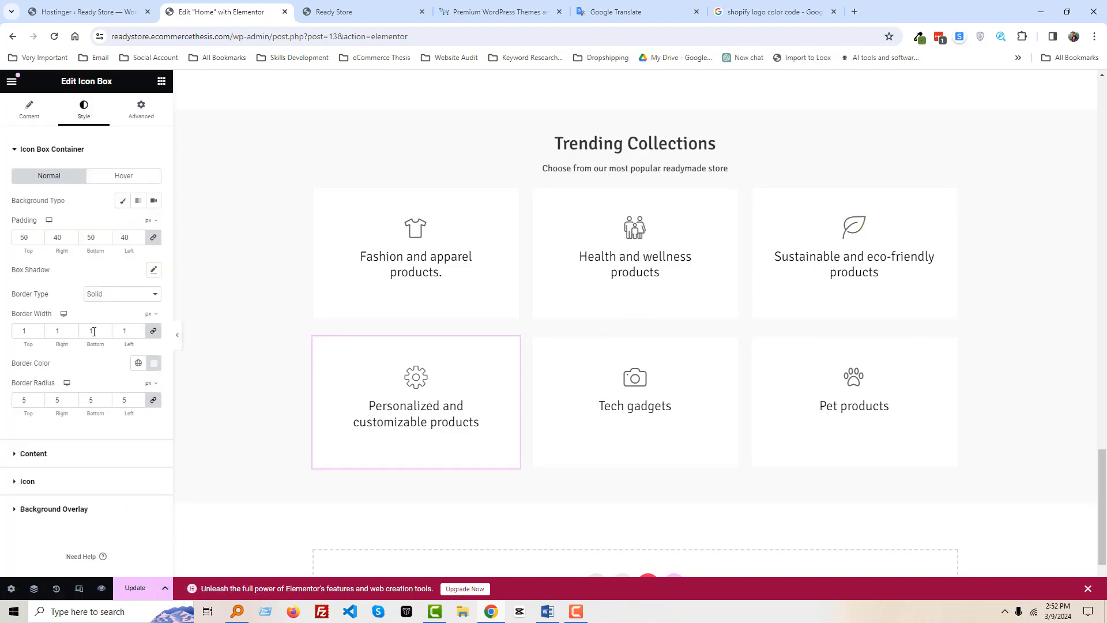
left_click(58, 482)
left_click(123, 231)
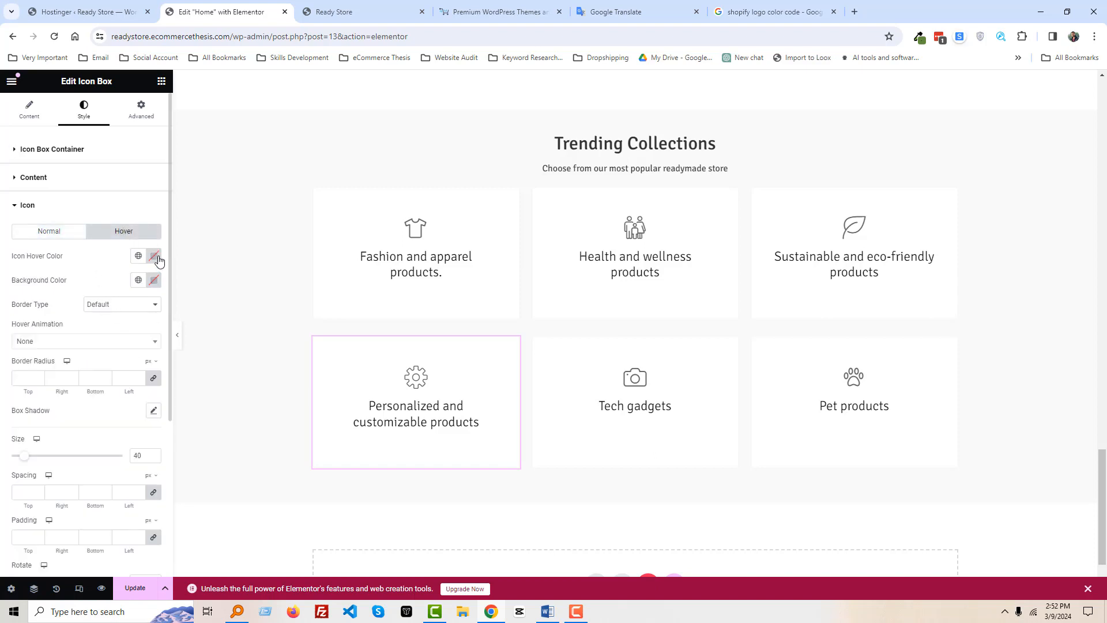
left_click(154, 256)
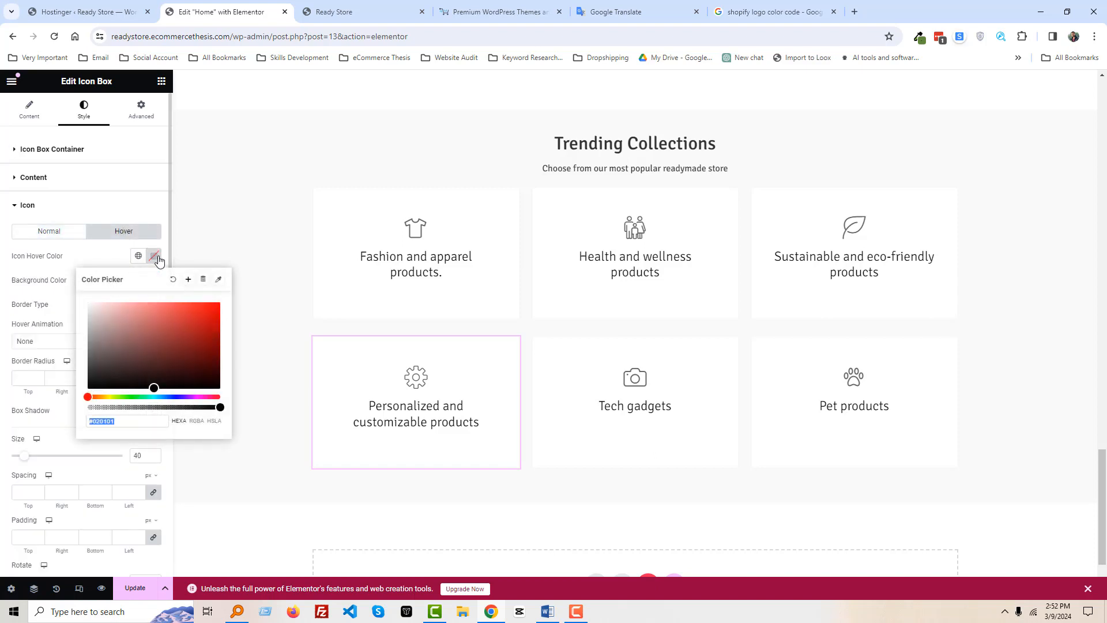
Set the icon hover color of the Tech gadgets icon box to #618F3C.
left_click(591, 426)
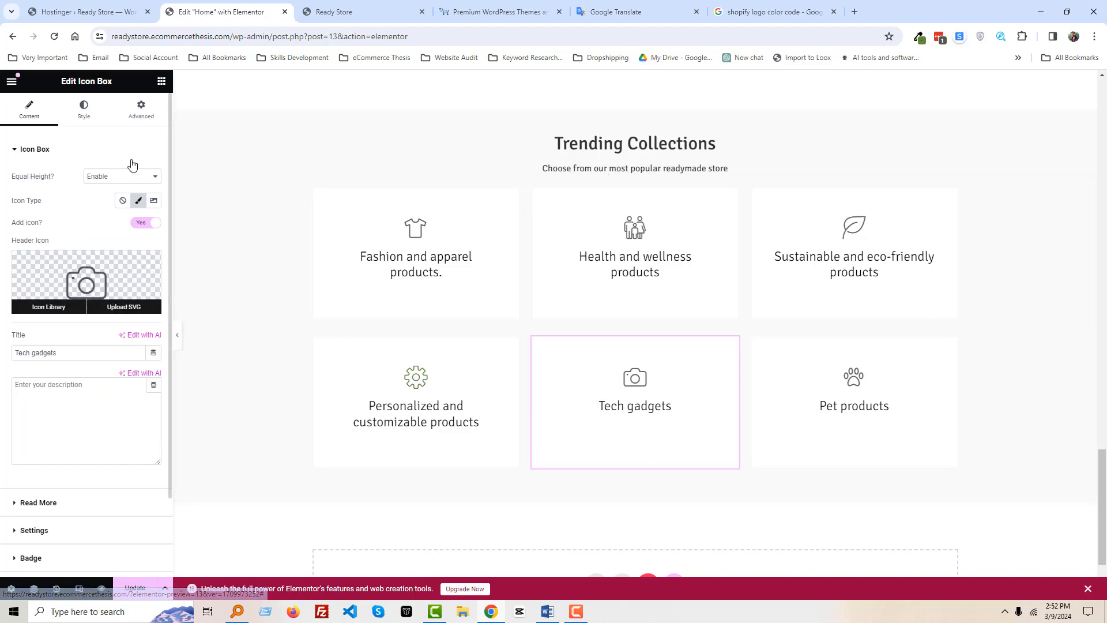
left_click(84, 109)
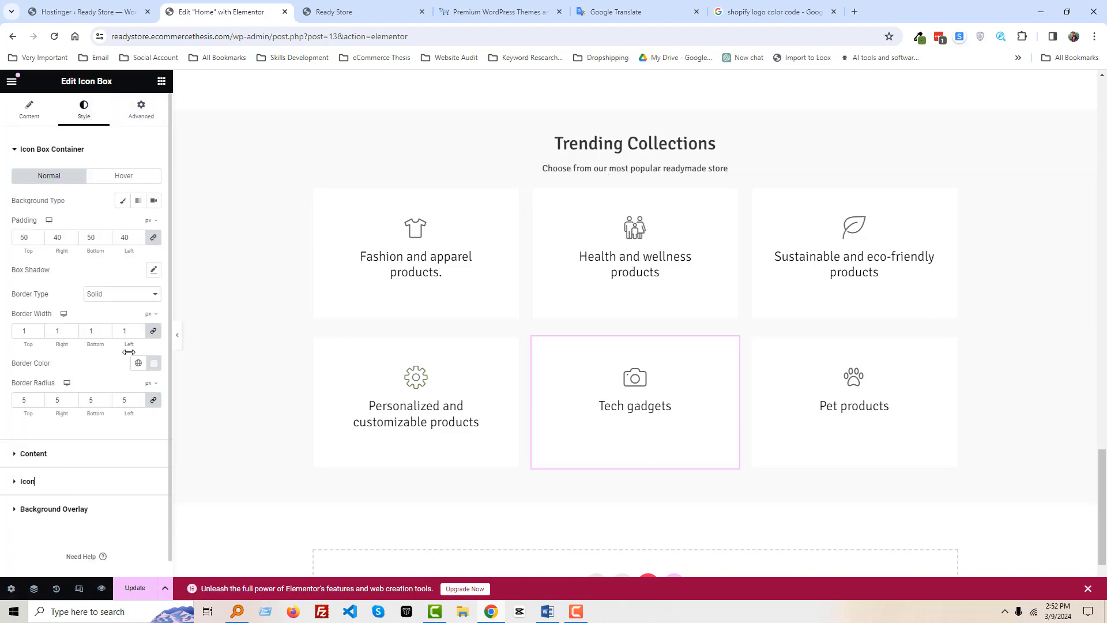
left_click(28, 481)
left_click(124, 231)
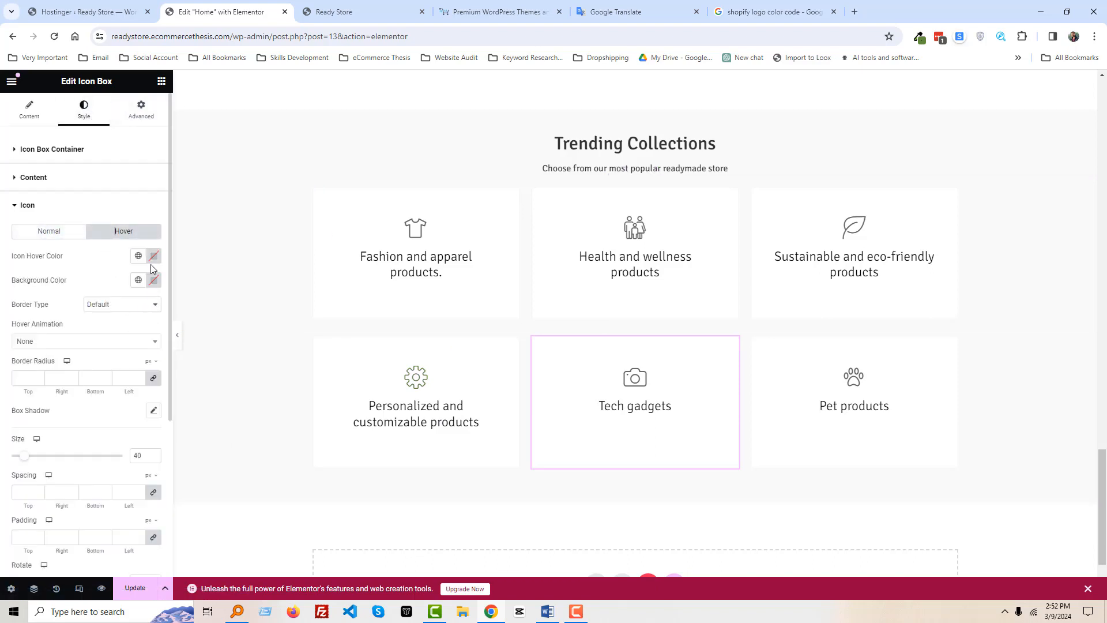
left_click(153, 256)
key("ctrl+v")
left_click(686, 376)
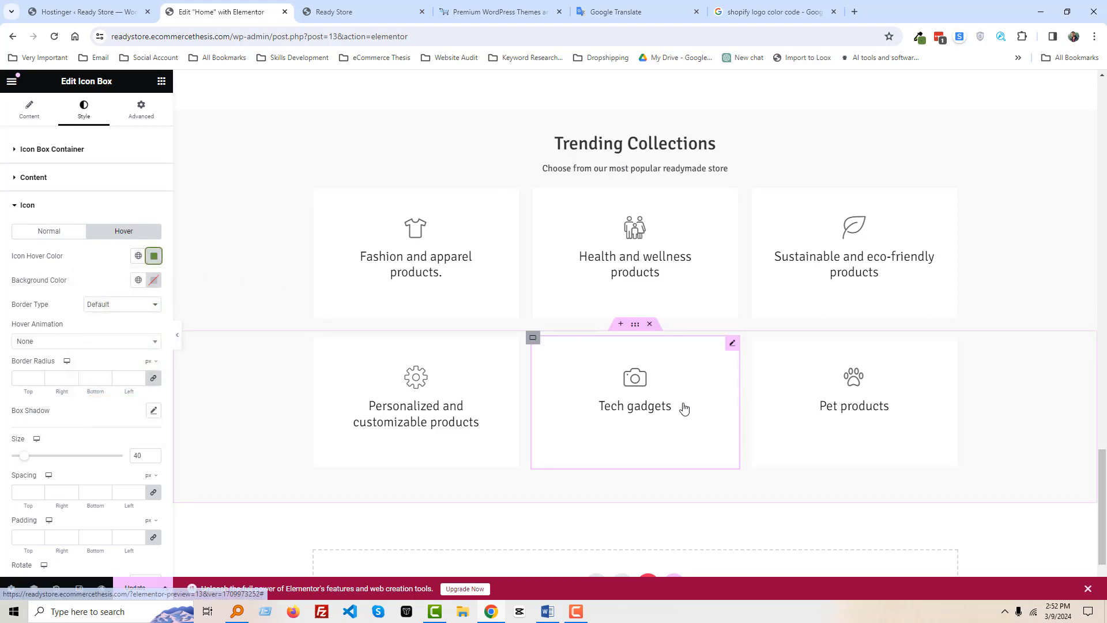
Set the icon hover color of the Pet products icon box to #618F3C.
left_click(781, 413)
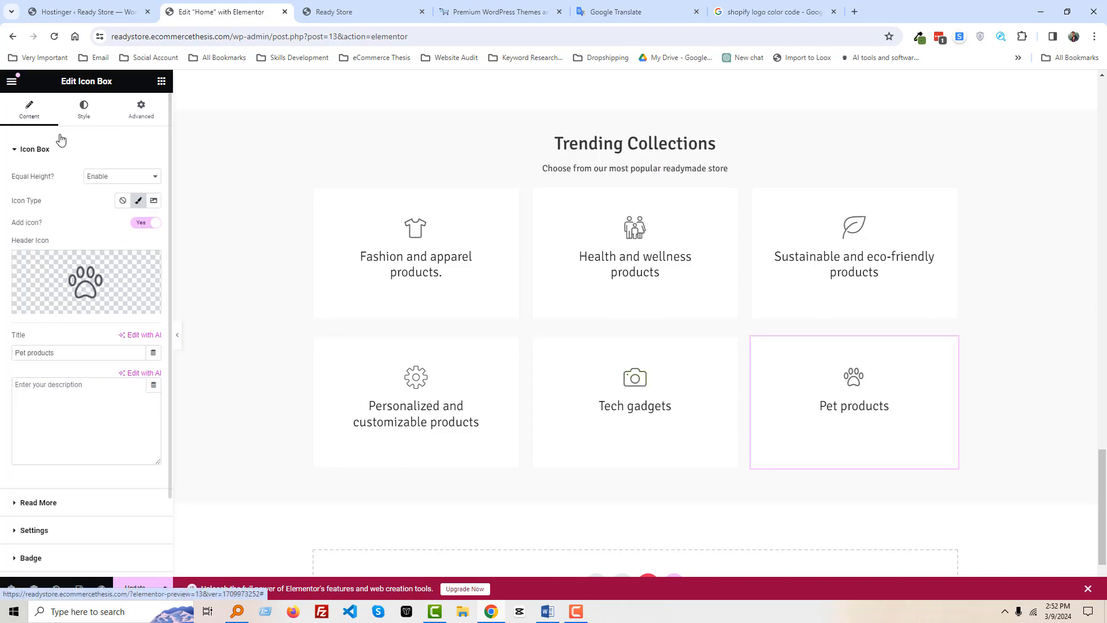
left_click(84, 113)
left_click(55, 480)
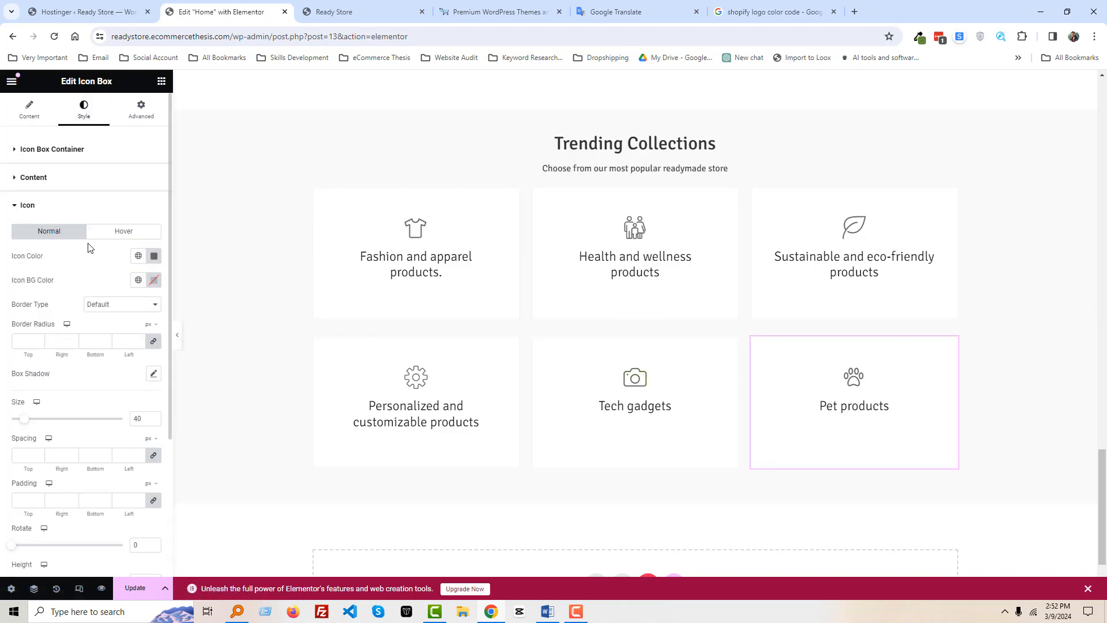
left_click(121, 231)
left_click(154, 256)
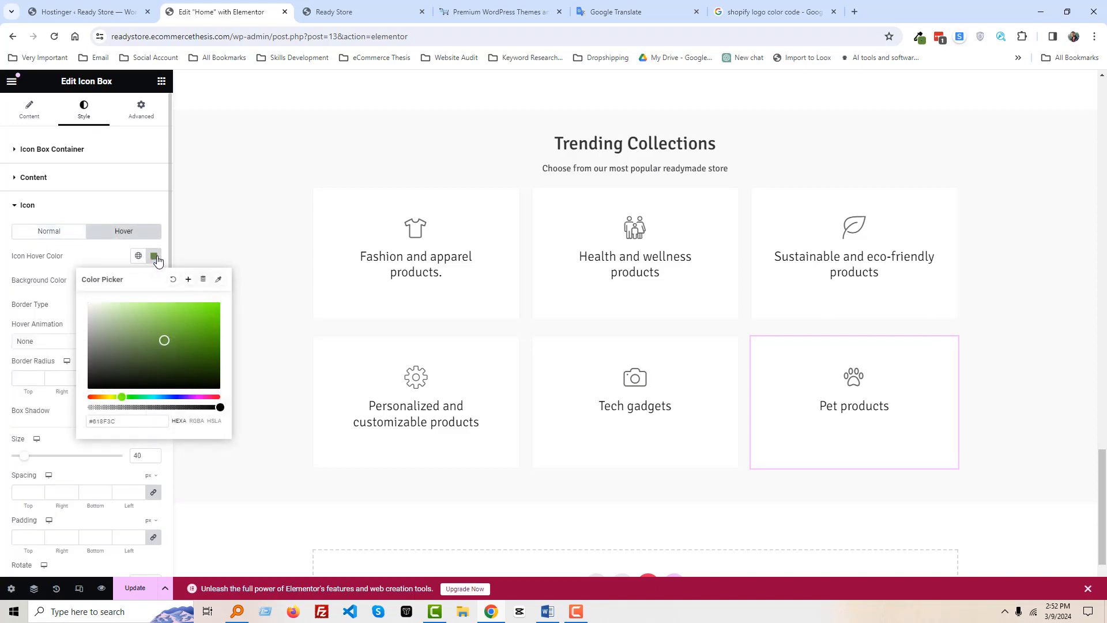
left_click(749, 410)
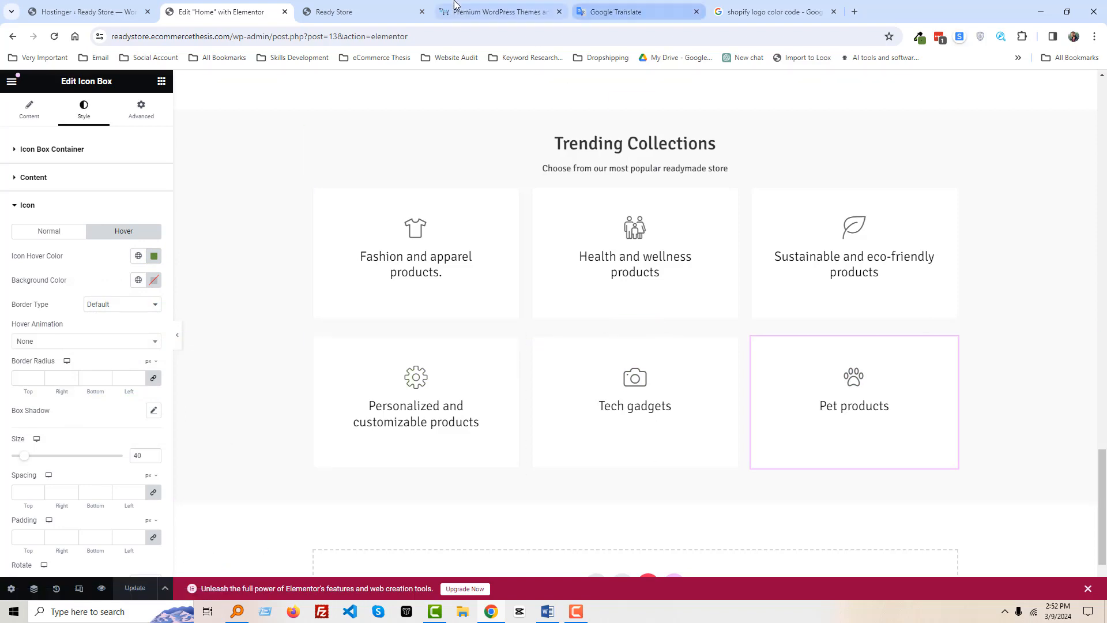
Switch to the live Ready Store page and check the Trending Collections icon boxes and the store cards above them.
left_click(360, 5)
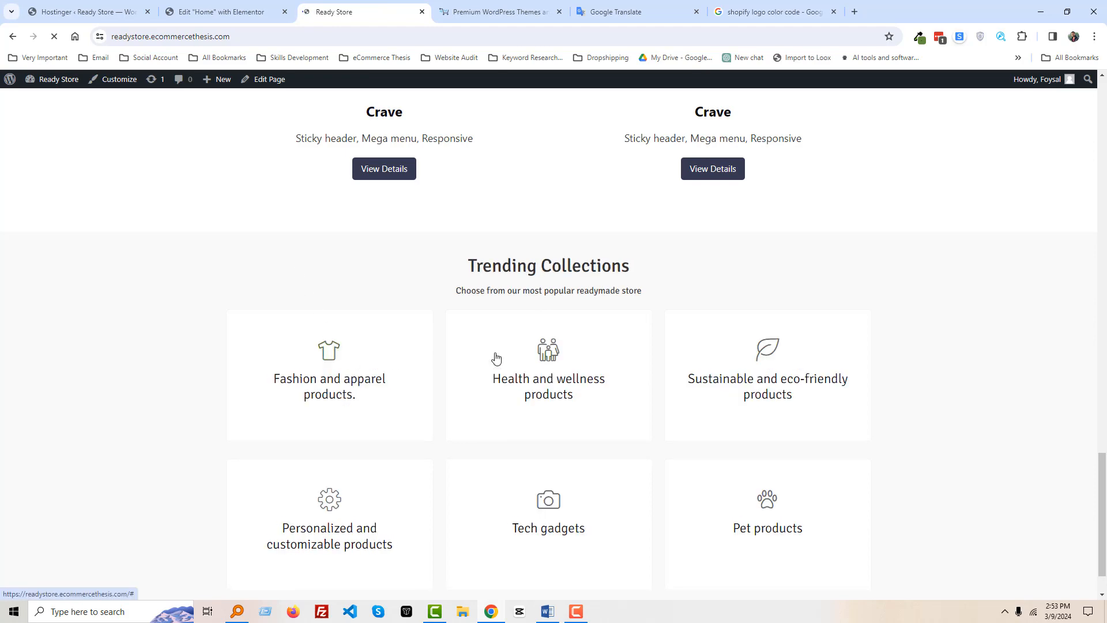
scroll(712, 404, "down", 1)
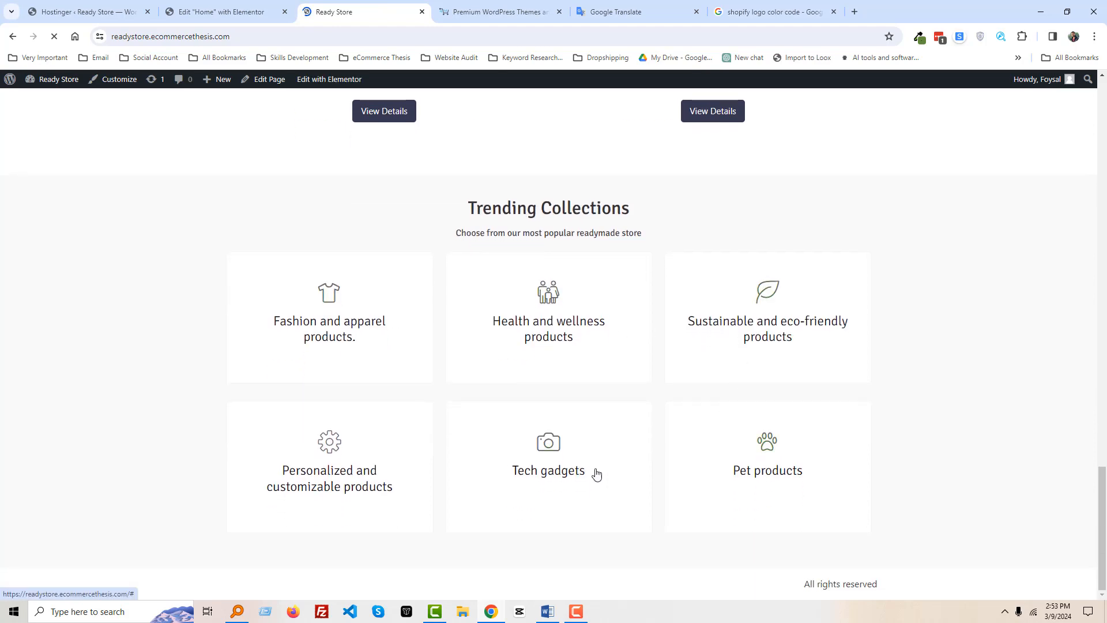
scroll(500, 423, "up", 4)
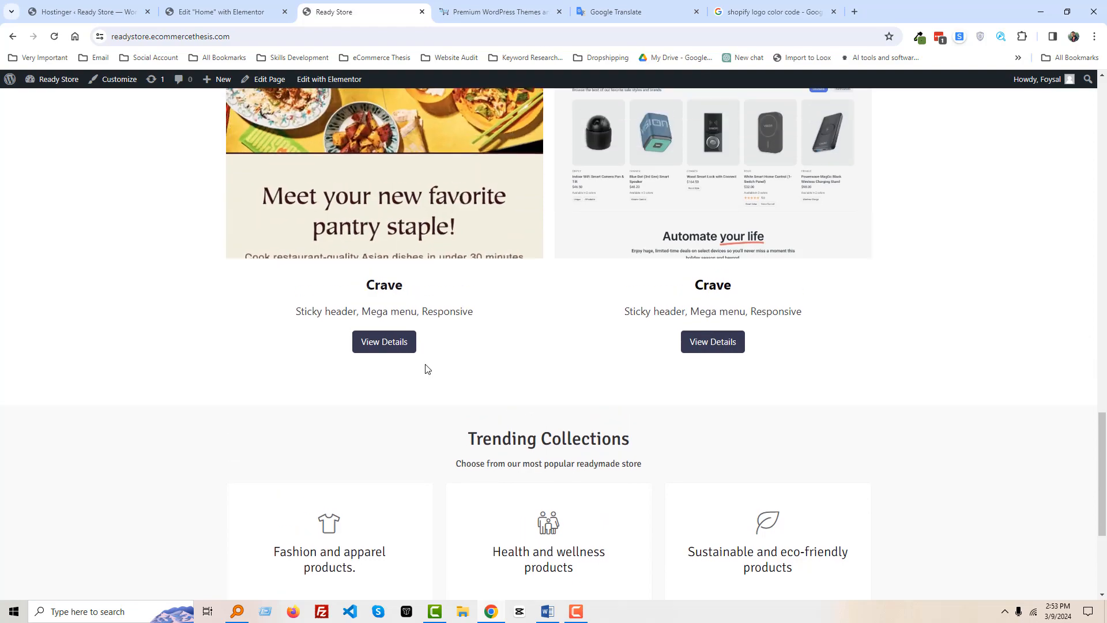
scroll(743, 381, "up", 4)
scroll(738, 369, "down", 5)
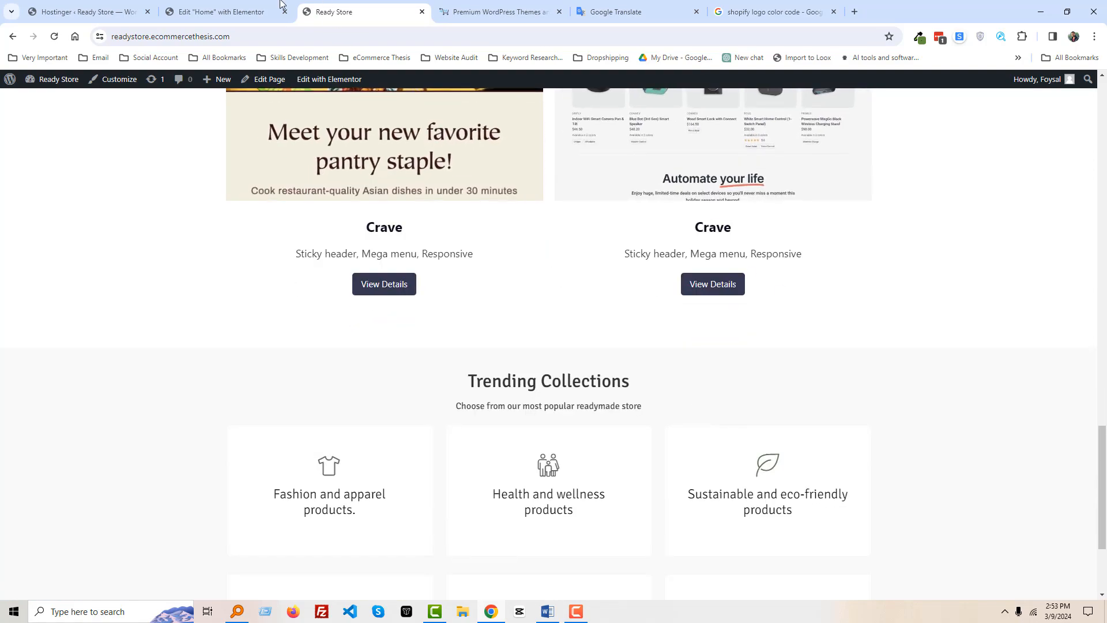
In the Elementor editor, give the food-store image box just above Trending Collections a classic button hover background in the Shopify green.
left_click(231, 12)
scroll(552, 410, "up", 6)
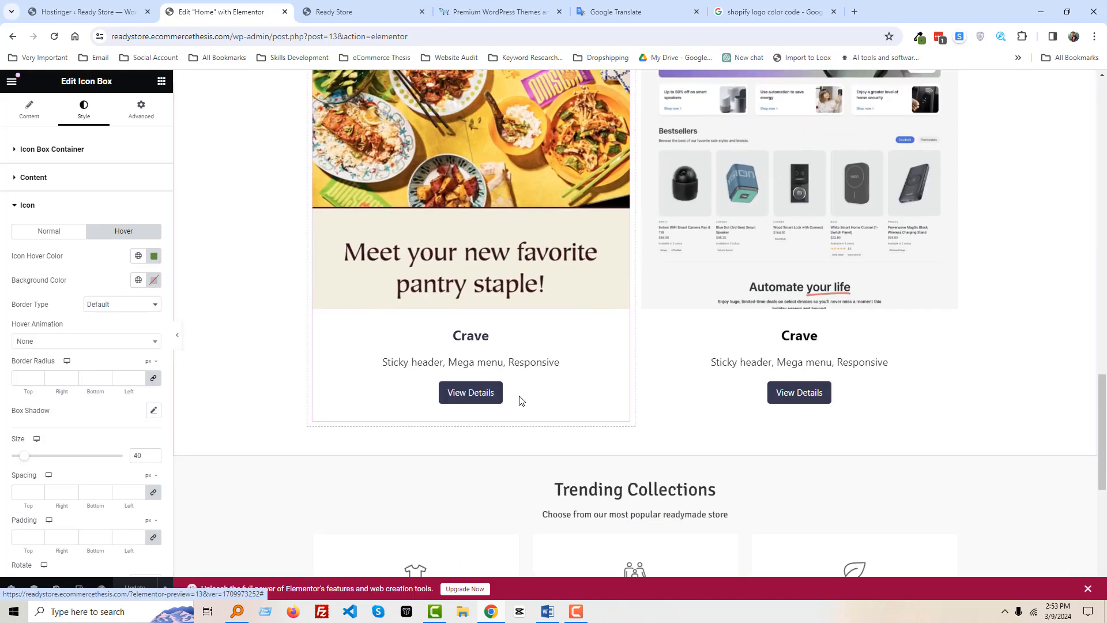
left_click(522, 398)
left_click(84, 111)
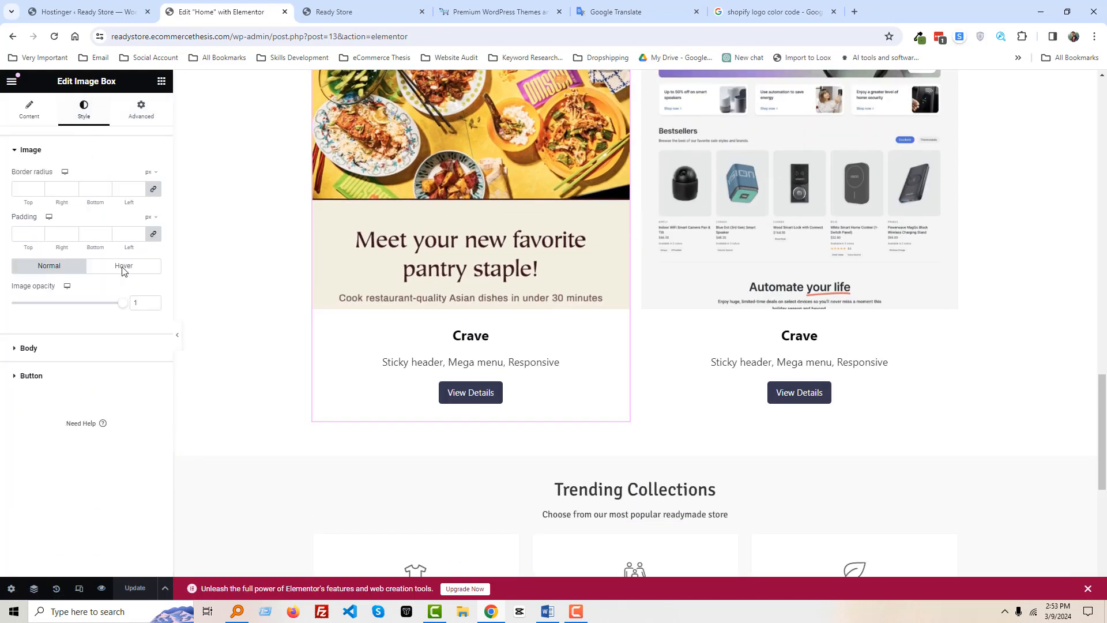
left_click(76, 380)
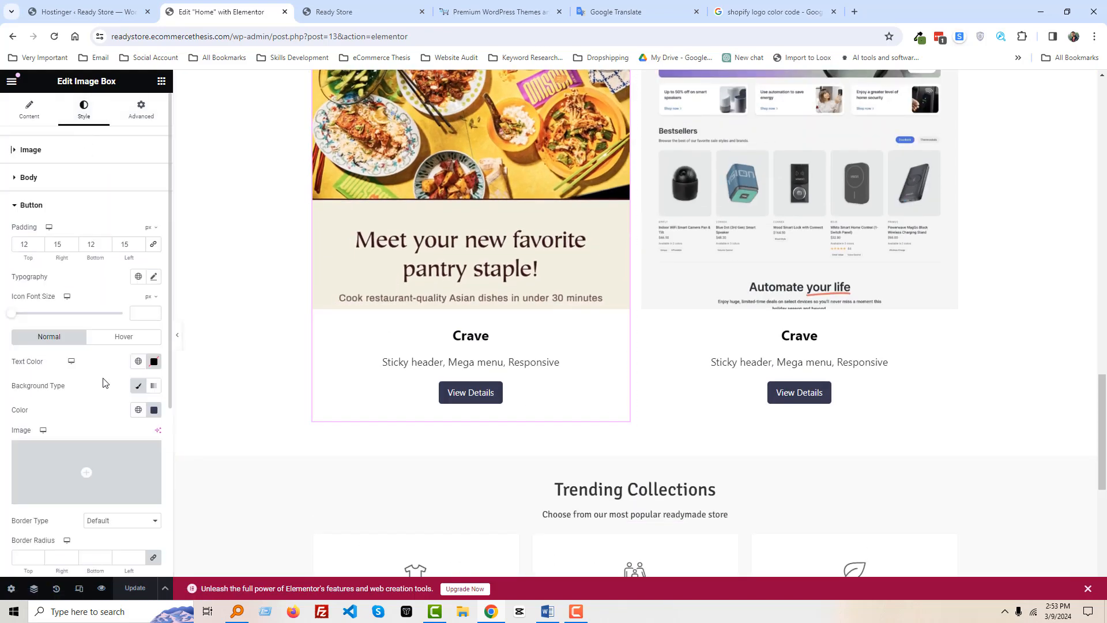
left_click(124, 337)
left_click(137, 387)
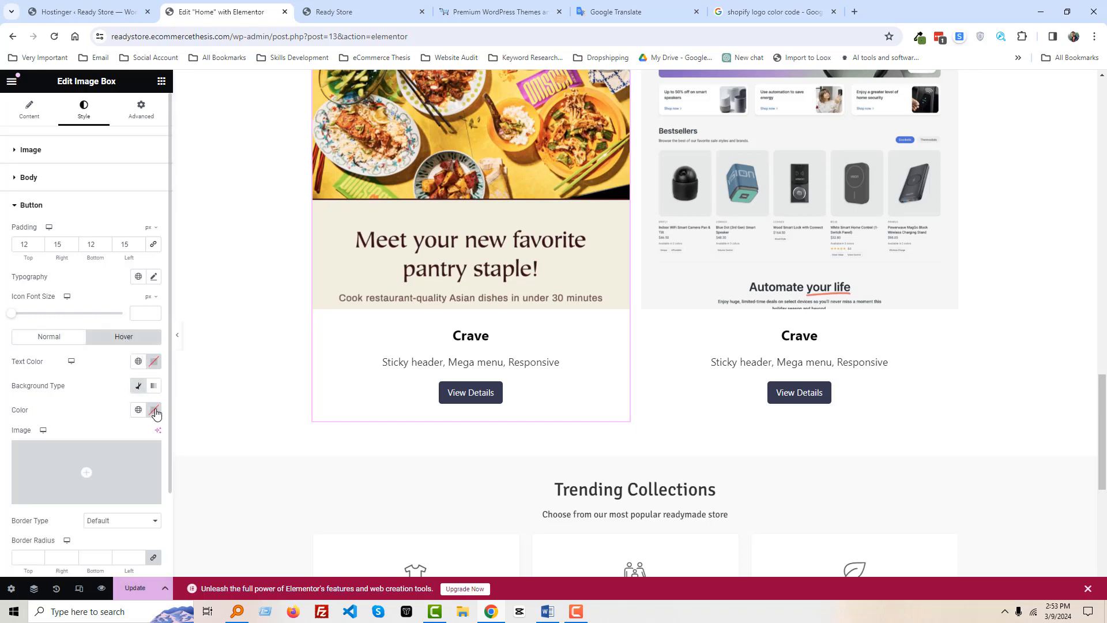
left_click(153, 410)
left_click(390, 391)
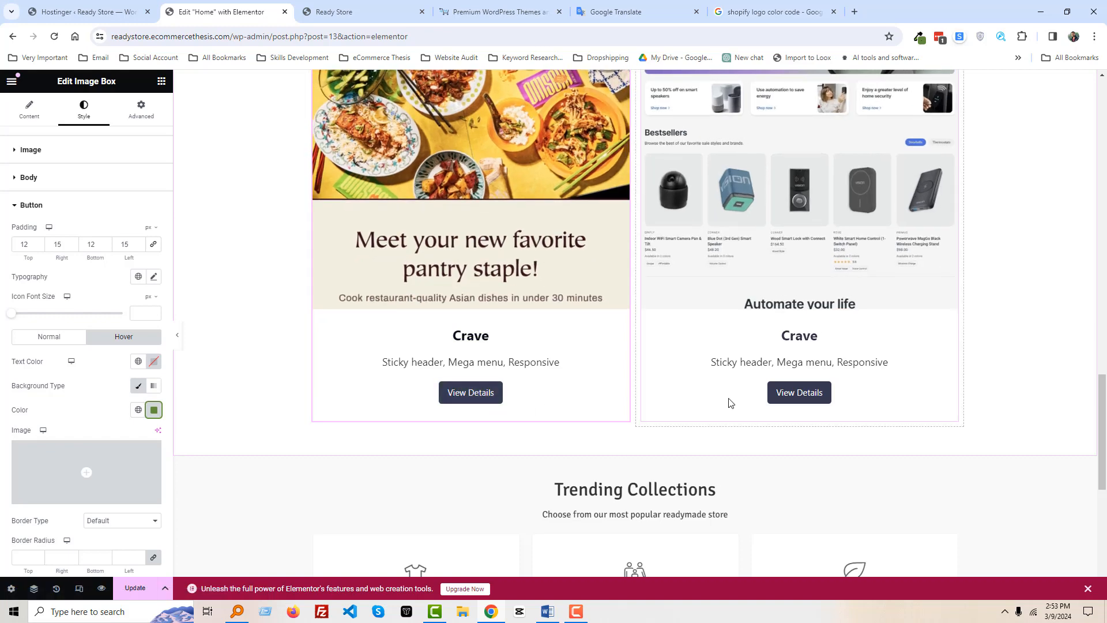
Set a classic Shopify-green hover background on the View Details button of the tech-store image box just above Trending Collections.
left_click(728, 403)
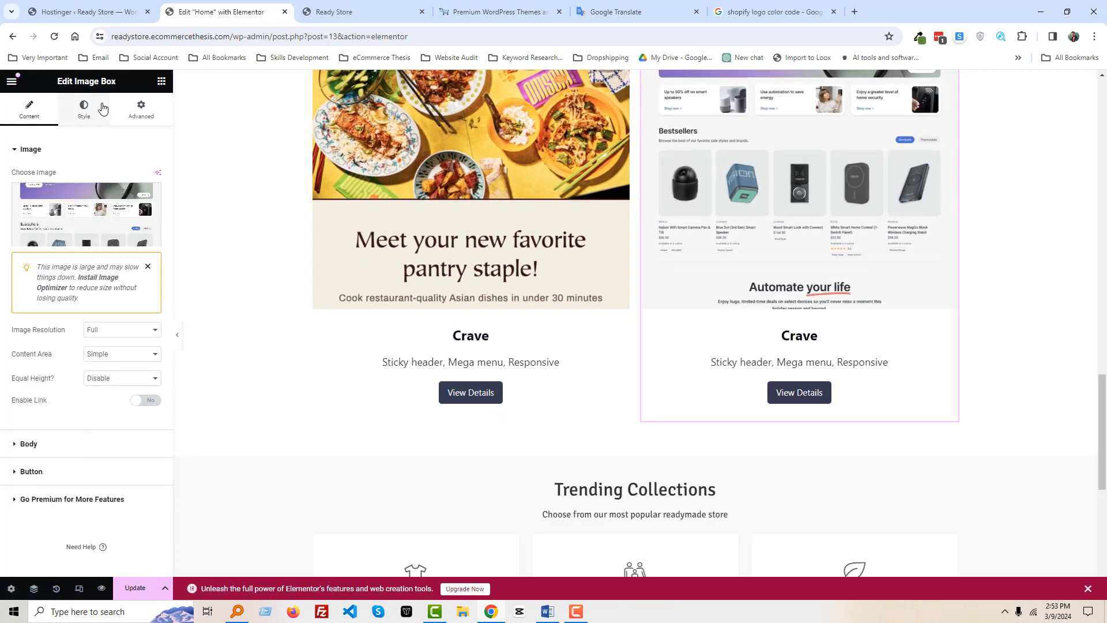
left_click(86, 108)
left_click(111, 382)
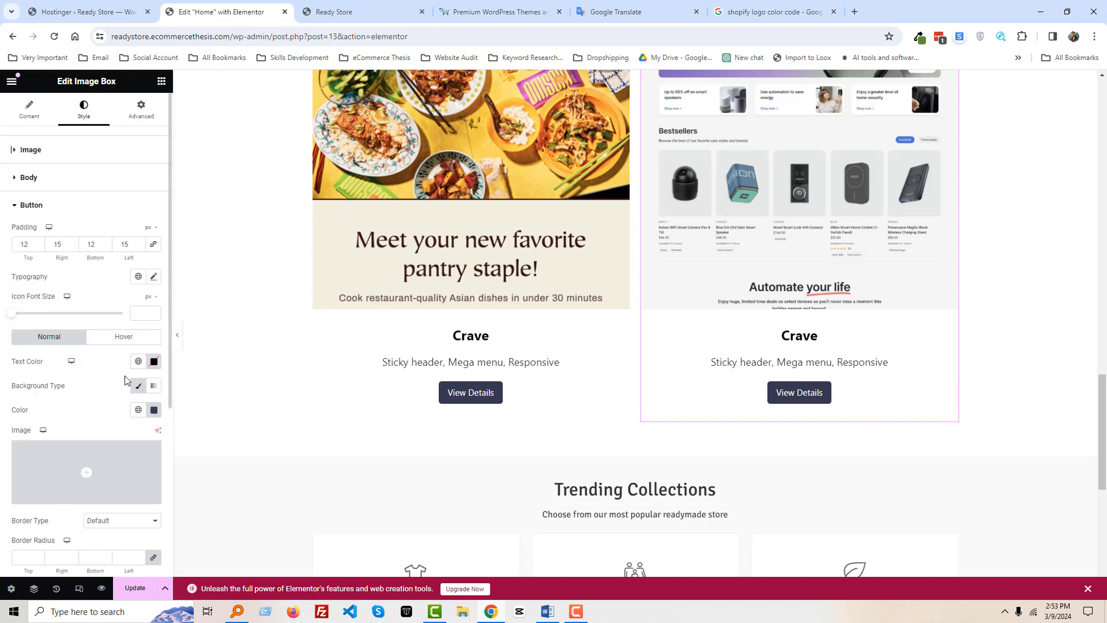
left_click(145, 340)
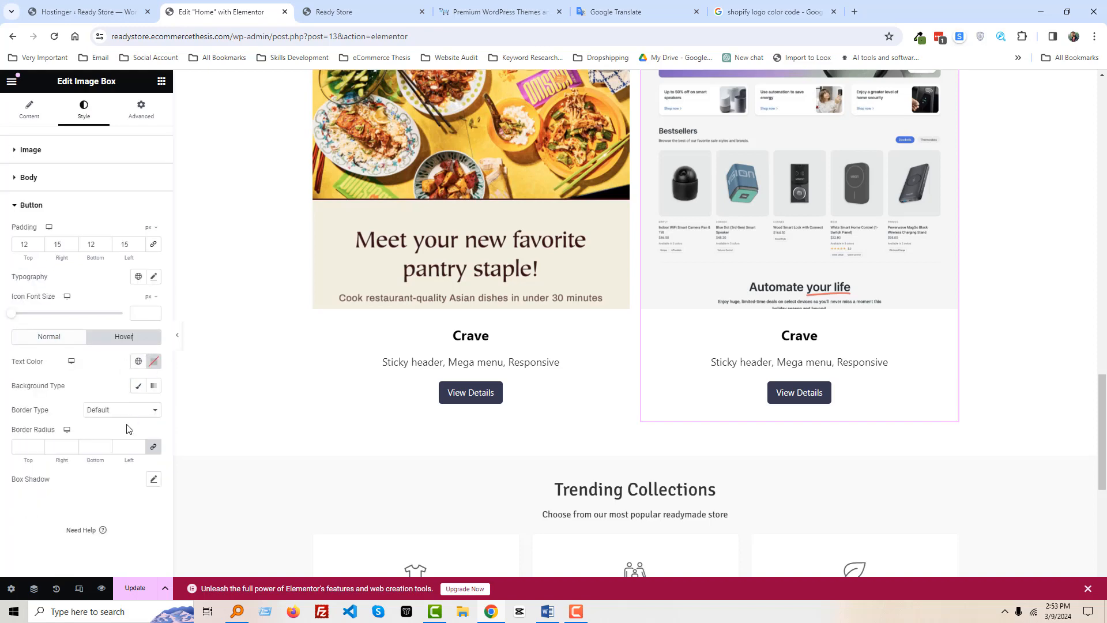
left_click(139, 386)
left_click(154, 412)
type("#5E8E3E")
left_click(155, 412)
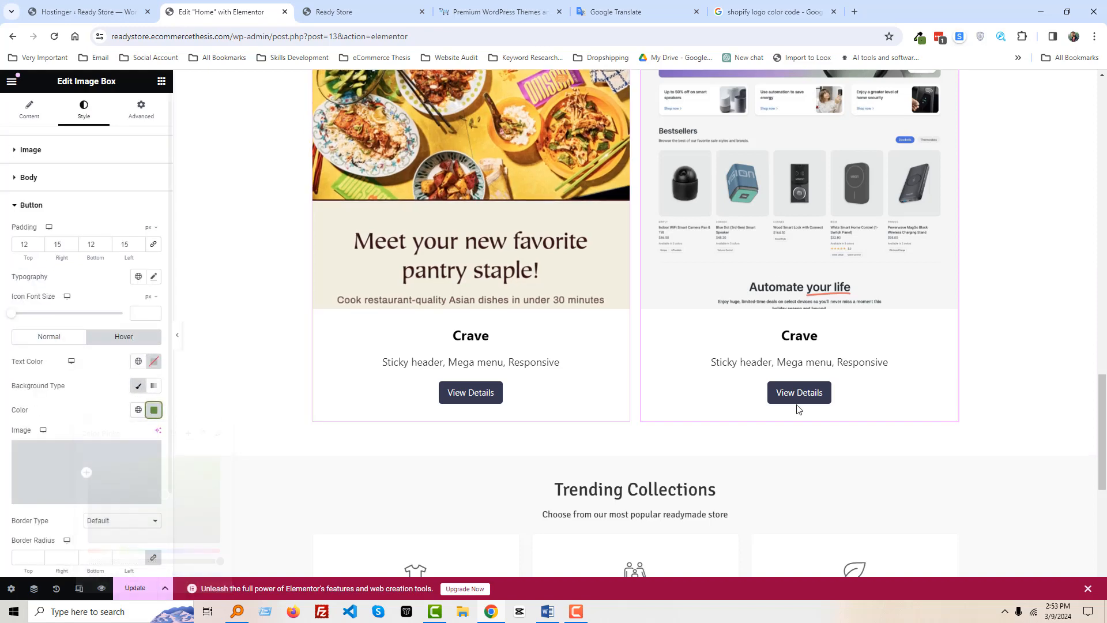
Set a classic Shopify-green button hover background on the food-store image box in the row above.
scroll(659, 463, "down", 5)
scroll(579, 414, "up", 4)
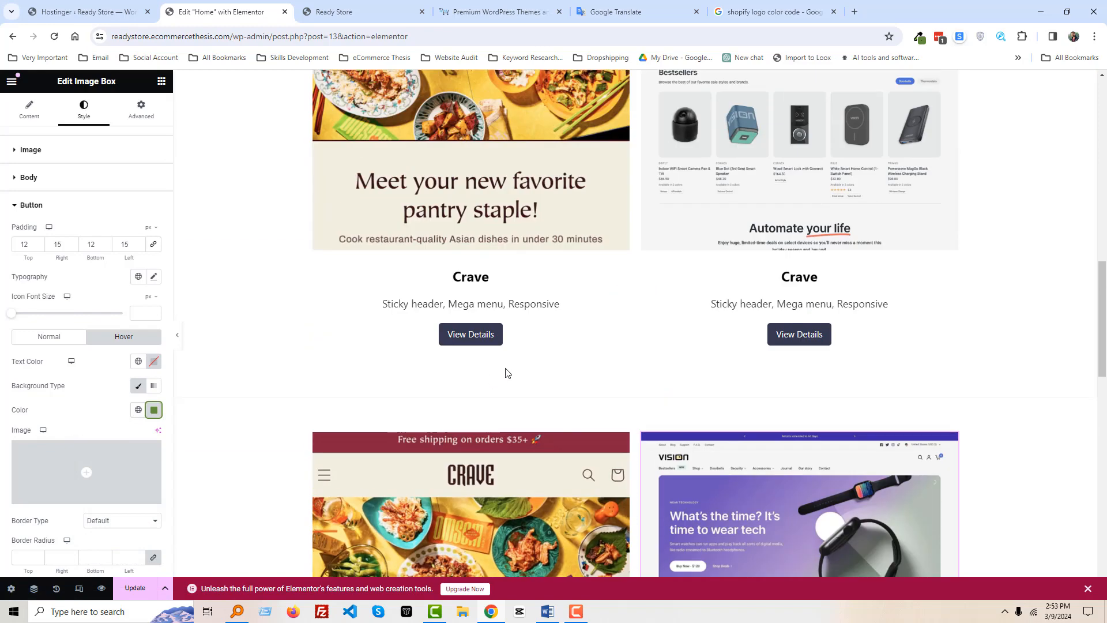
left_click(539, 333)
left_click(83, 108)
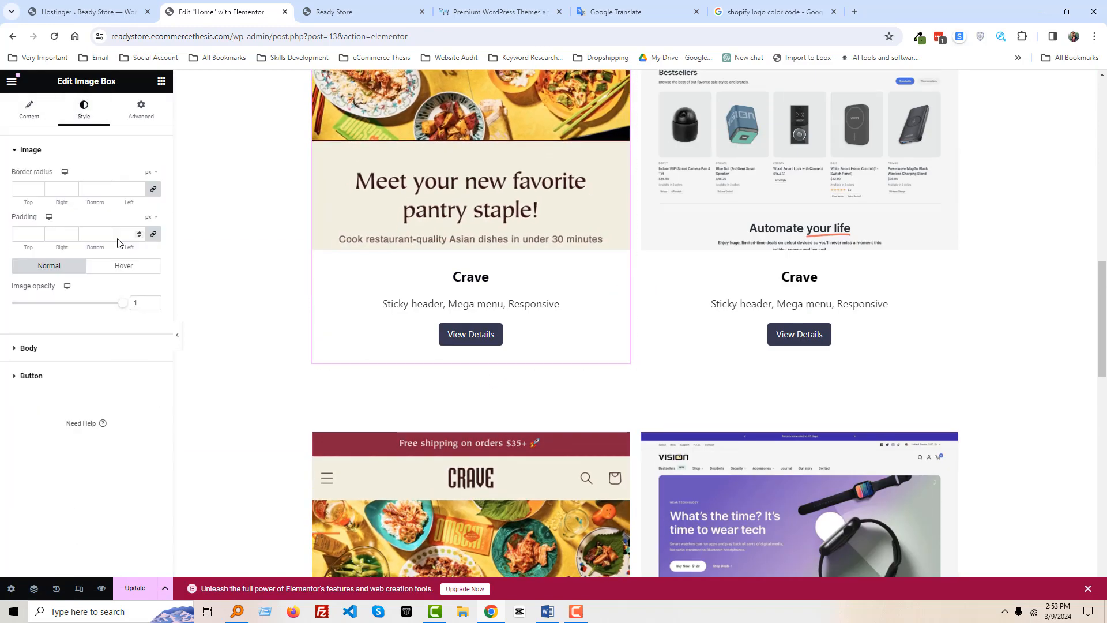
left_click(105, 376)
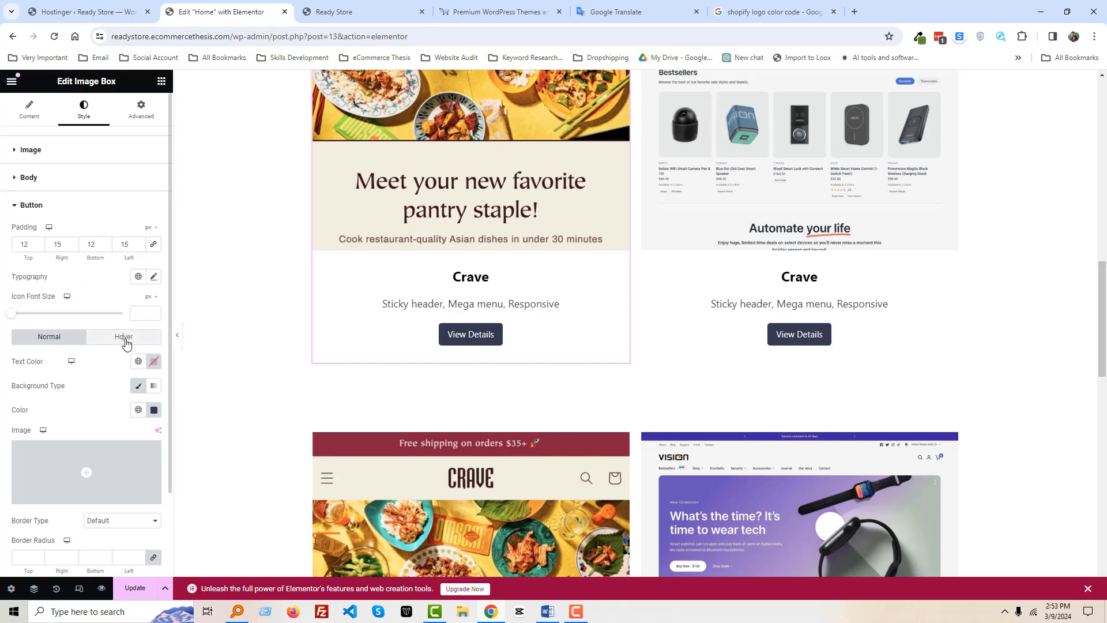
left_click(125, 340)
left_click(137, 386)
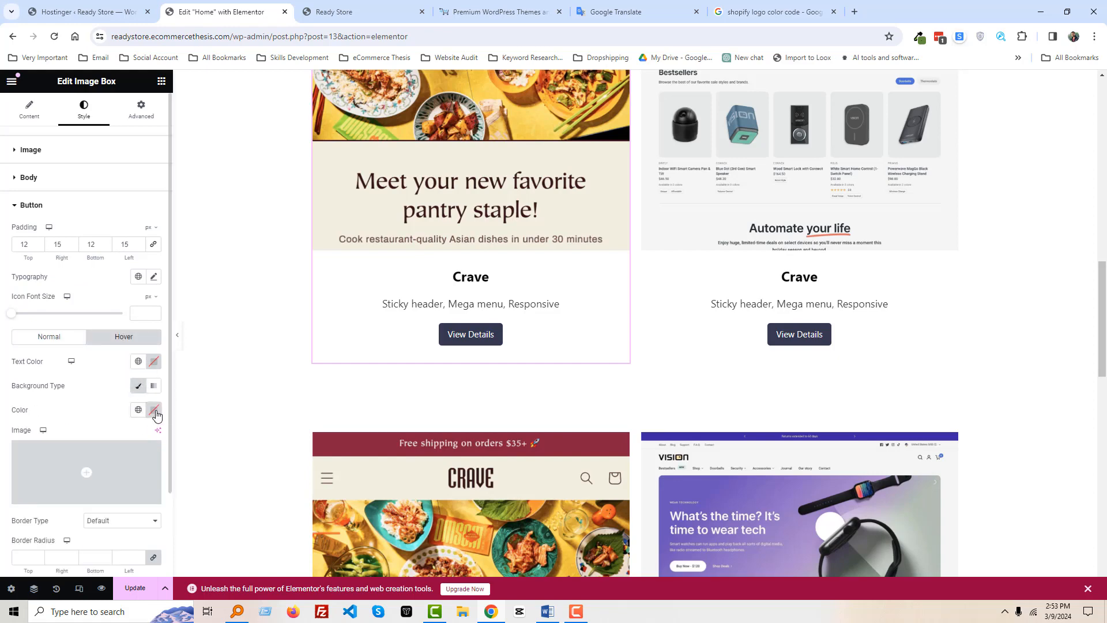
left_click(155, 412)
key("ctrl+v")
left_click(155, 411)
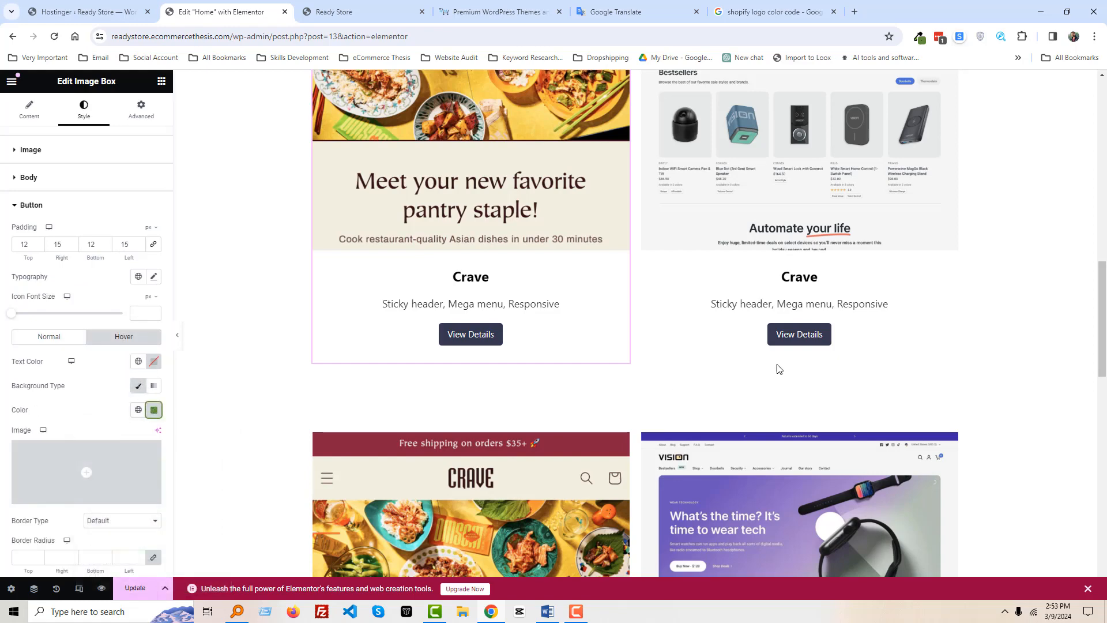
Apply the same classic green button hover background to the tech-store image box in that upper row.
left_click(710, 341)
left_click(84, 108)
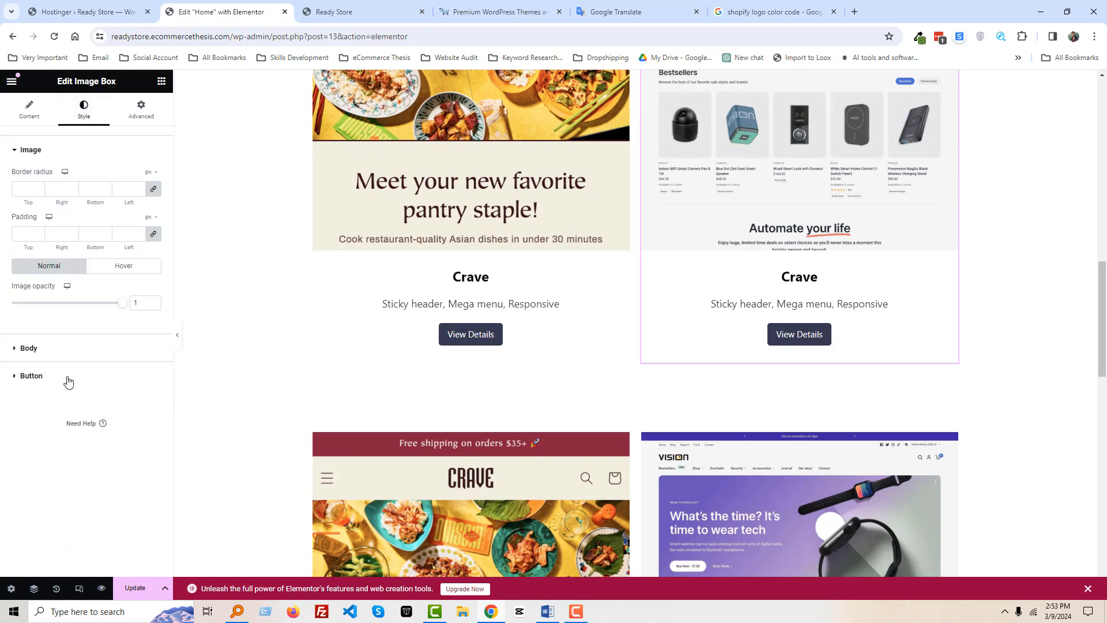
left_click(163, 369)
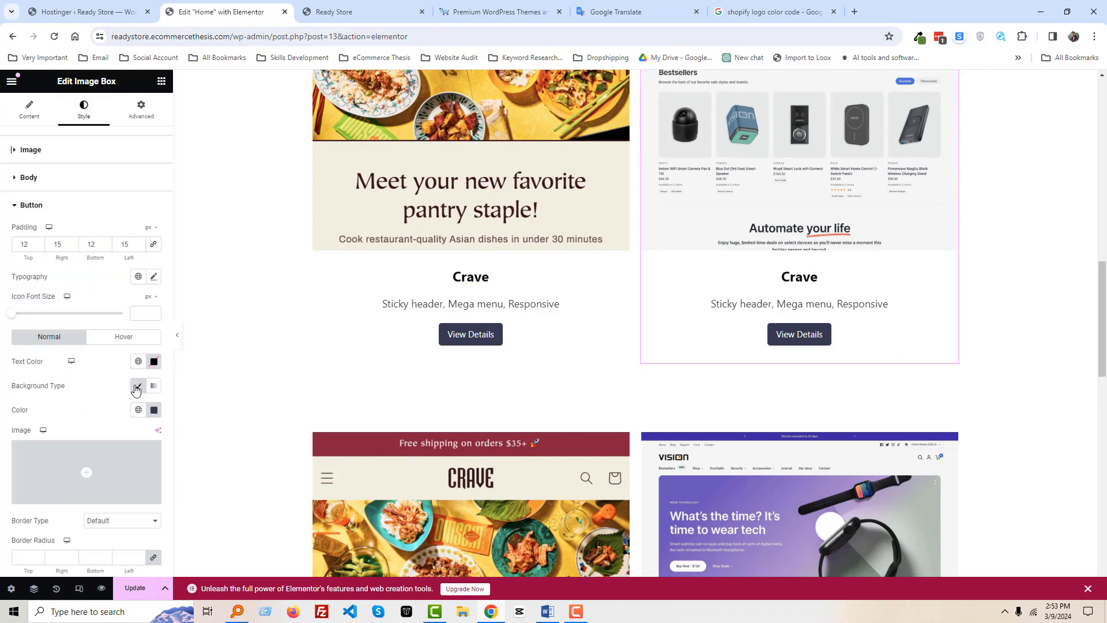
left_click(131, 340)
left_click(137, 386)
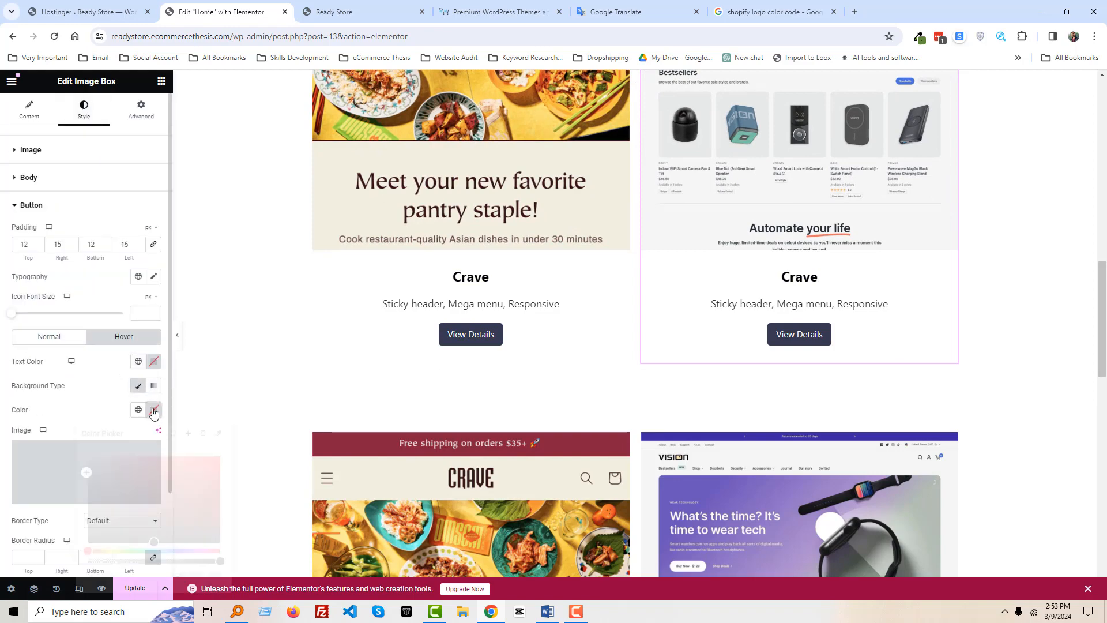
left_click(153, 410)
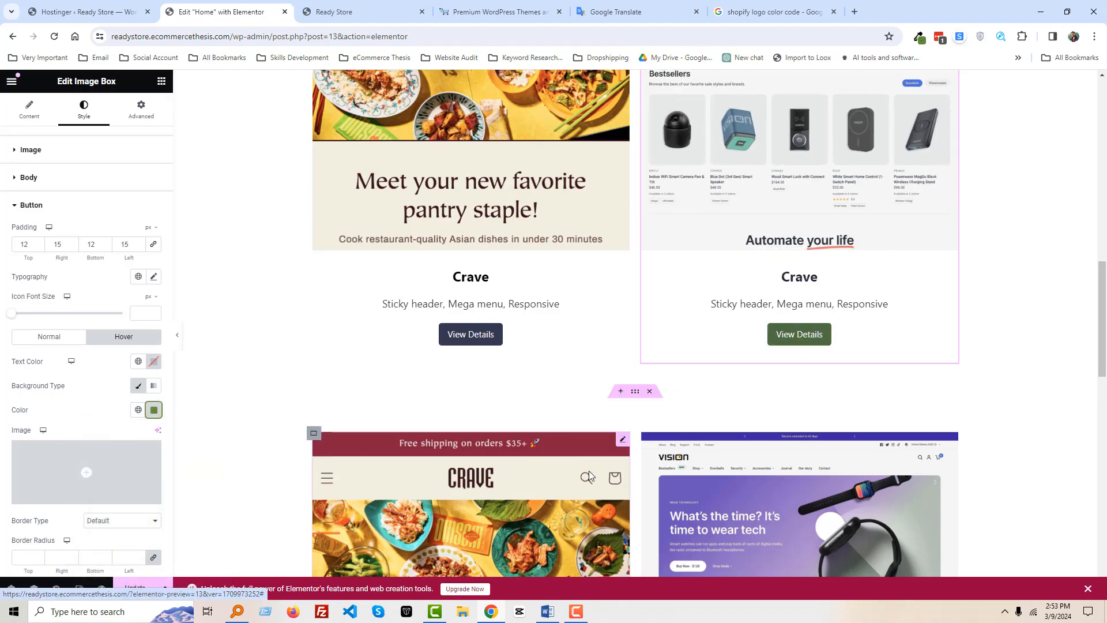
Set the hover border color of the hero's View Our Readymade Website button to the Shopify green.
scroll(584, 460, "up", 10)
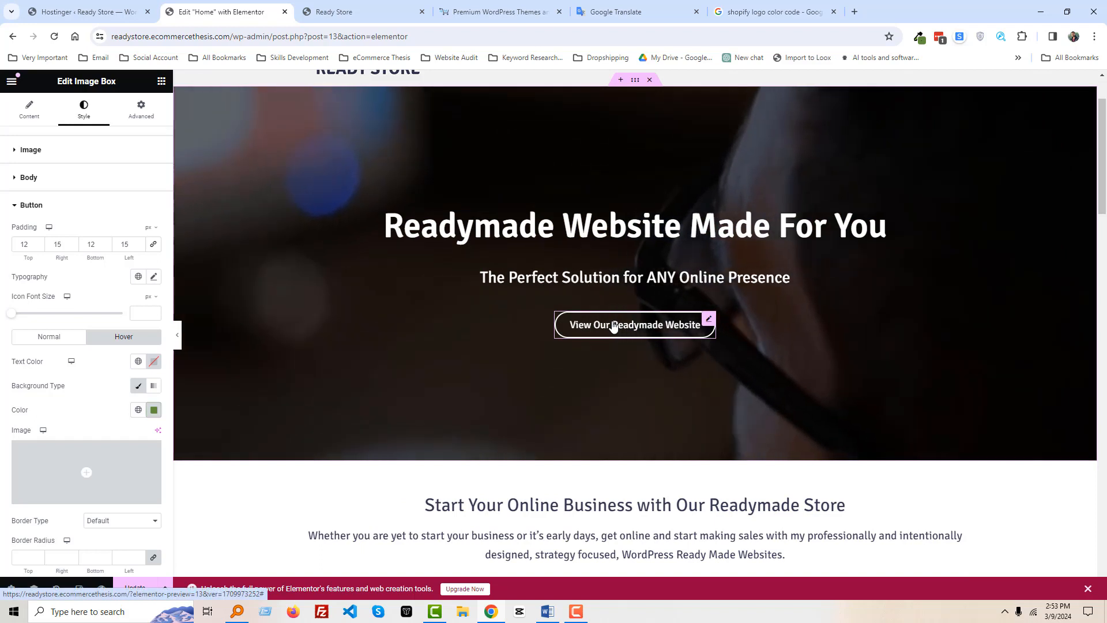
left_click(613, 323)
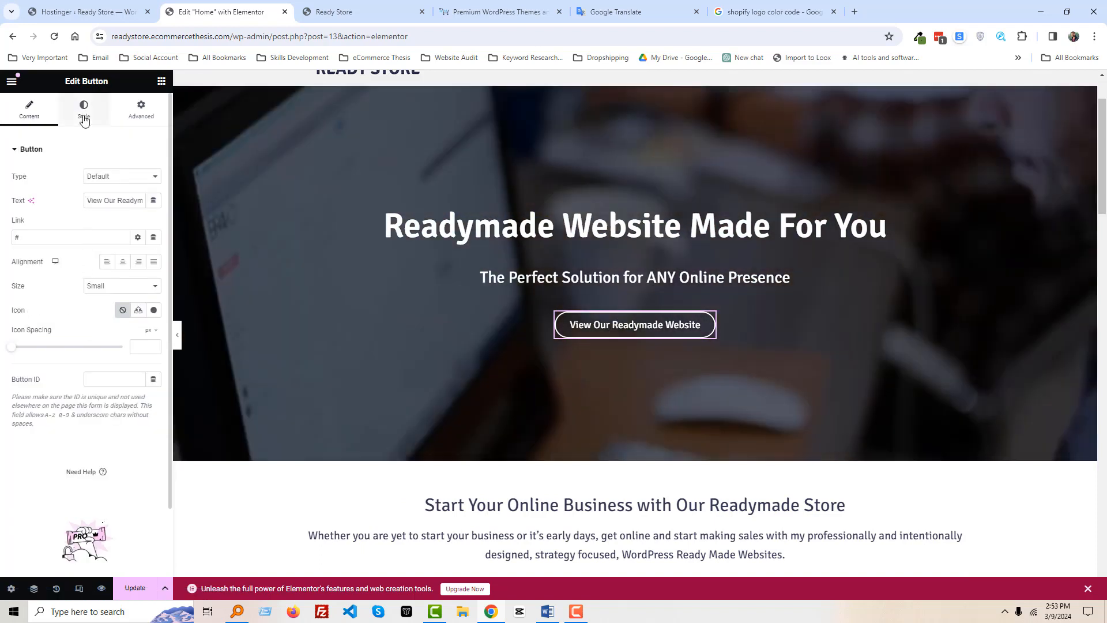
left_click(84, 112)
left_click(123, 223)
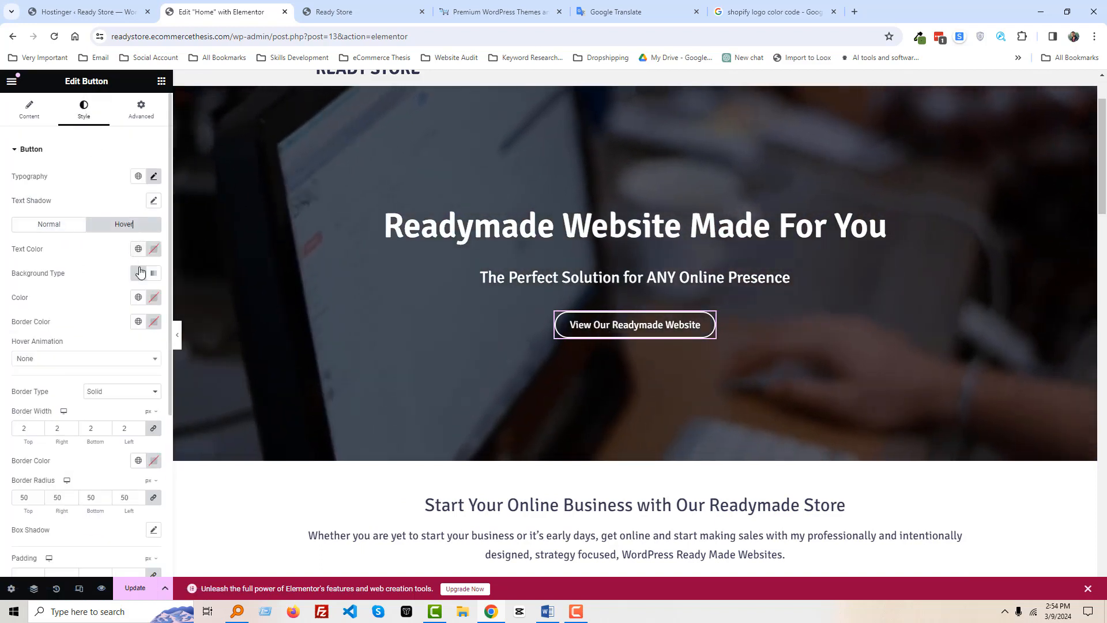
left_click(138, 276)
left_click(154, 298)
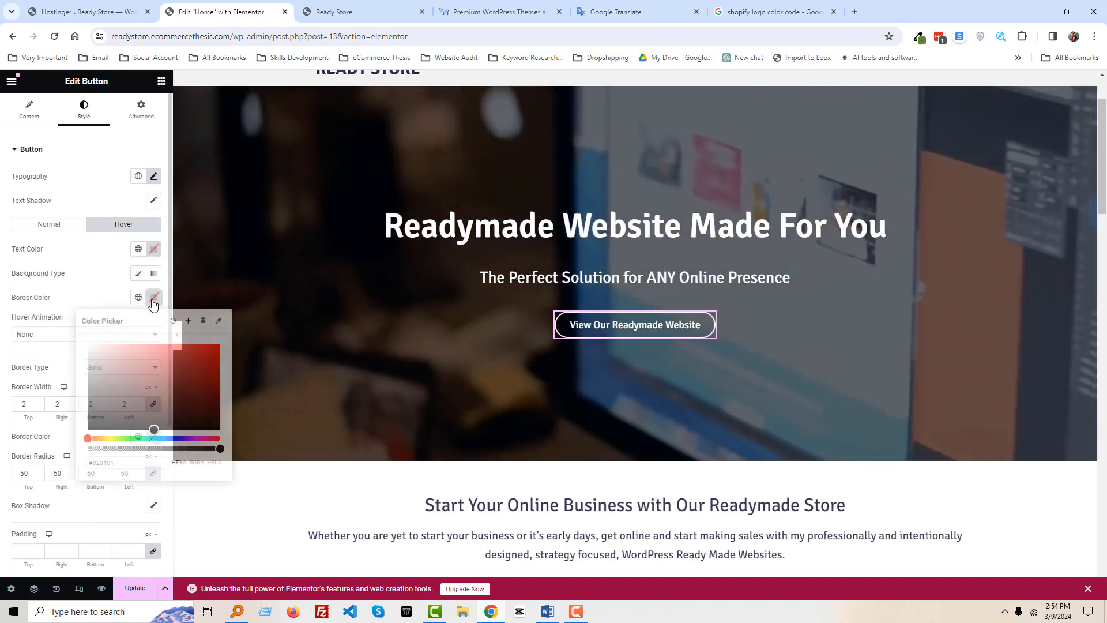
type("#5e8e3e")
left_click(153, 299)
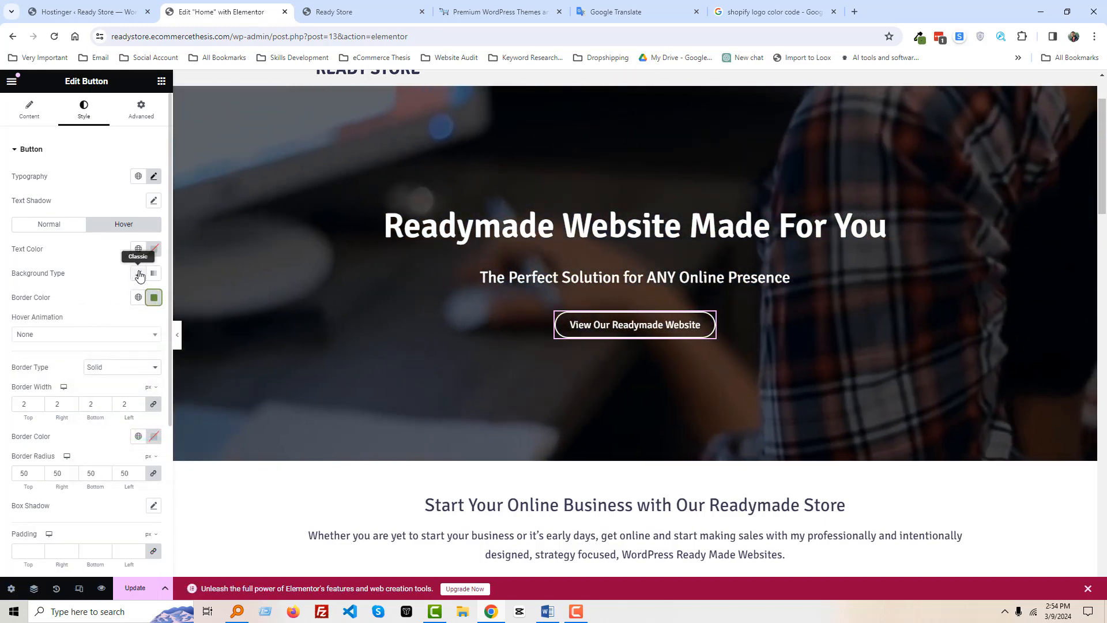
Give the hero button a classic hover background in the Shopify green and reset its hover border color.
left_click(138, 273)
left_click(153, 298)
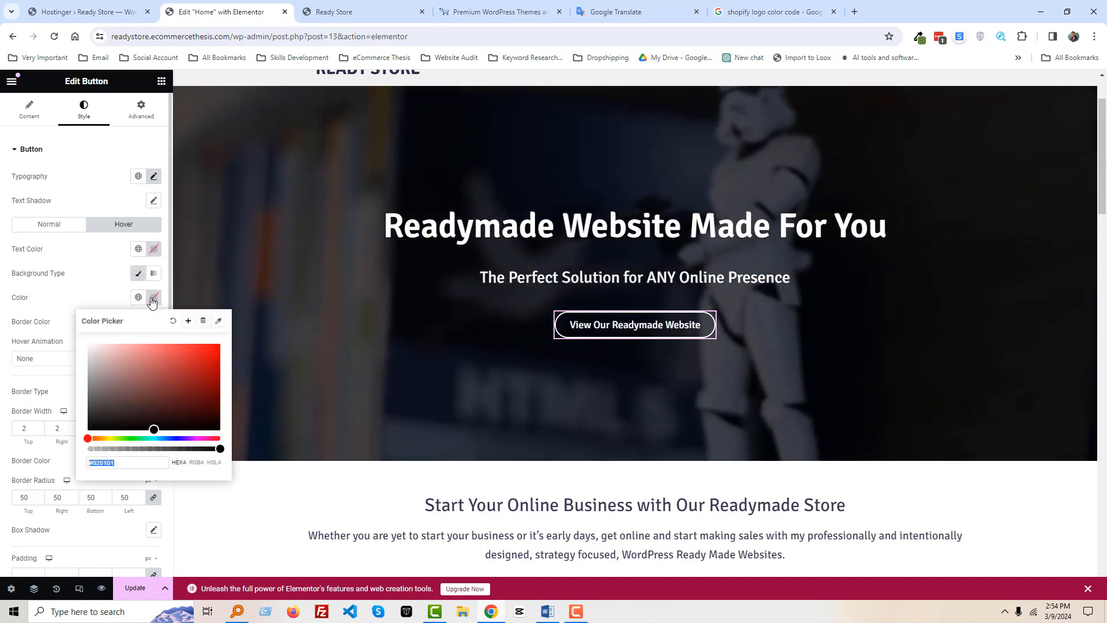
key("ctrl+v")
left_click(153, 297)
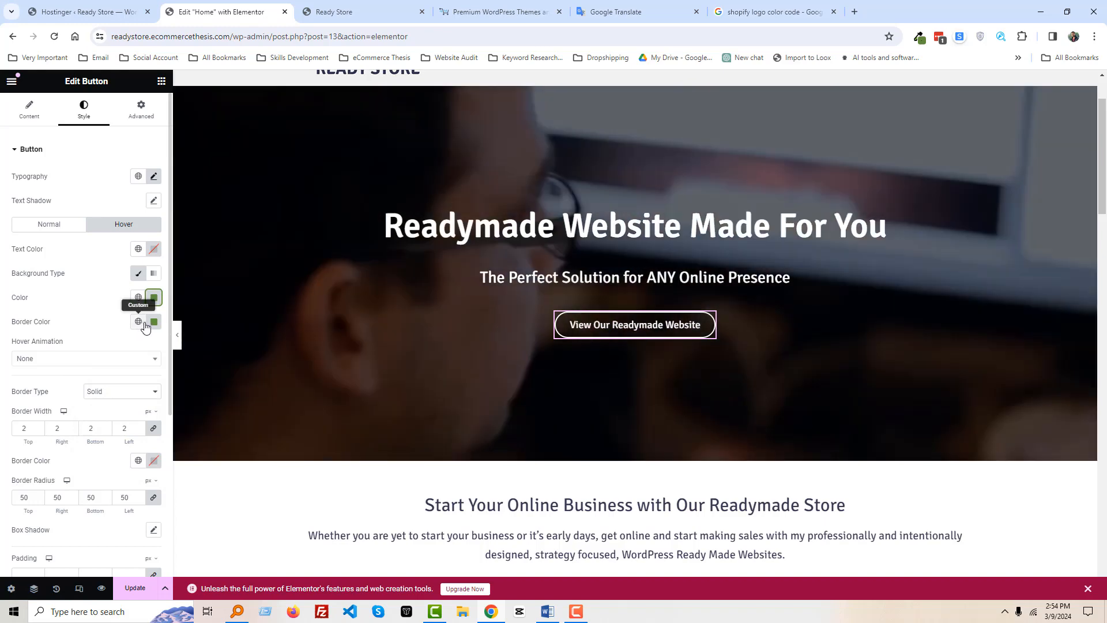
left_click(153, 322)
left_click(173, 345)
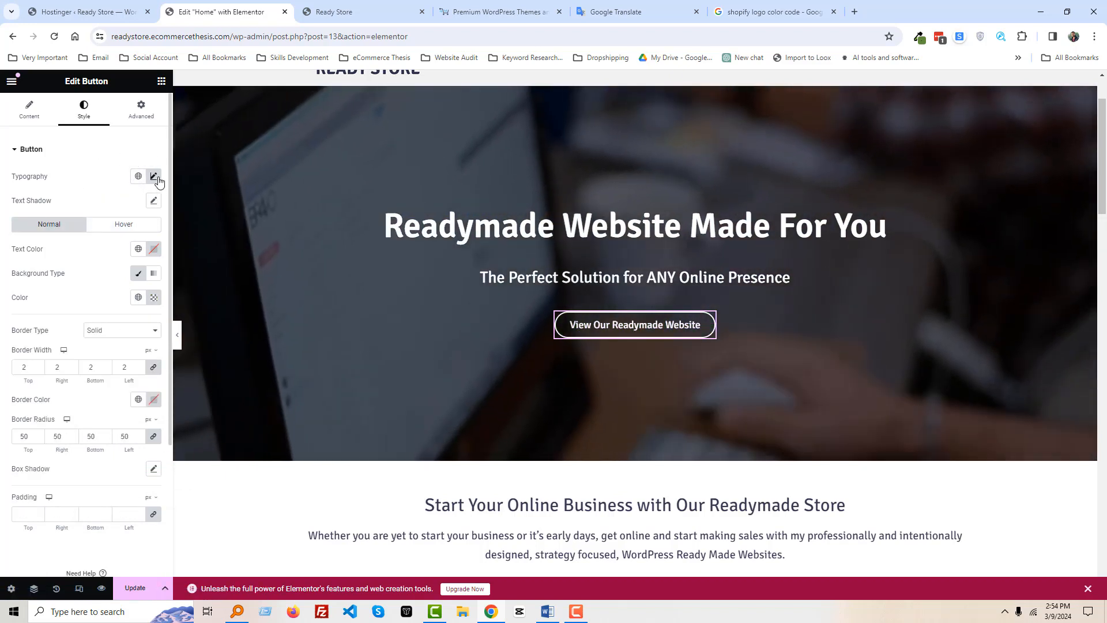
Set the hero button's typography weight to 300 (Light) and update the page.
left_click(153, 176)
left_click(107, 297)
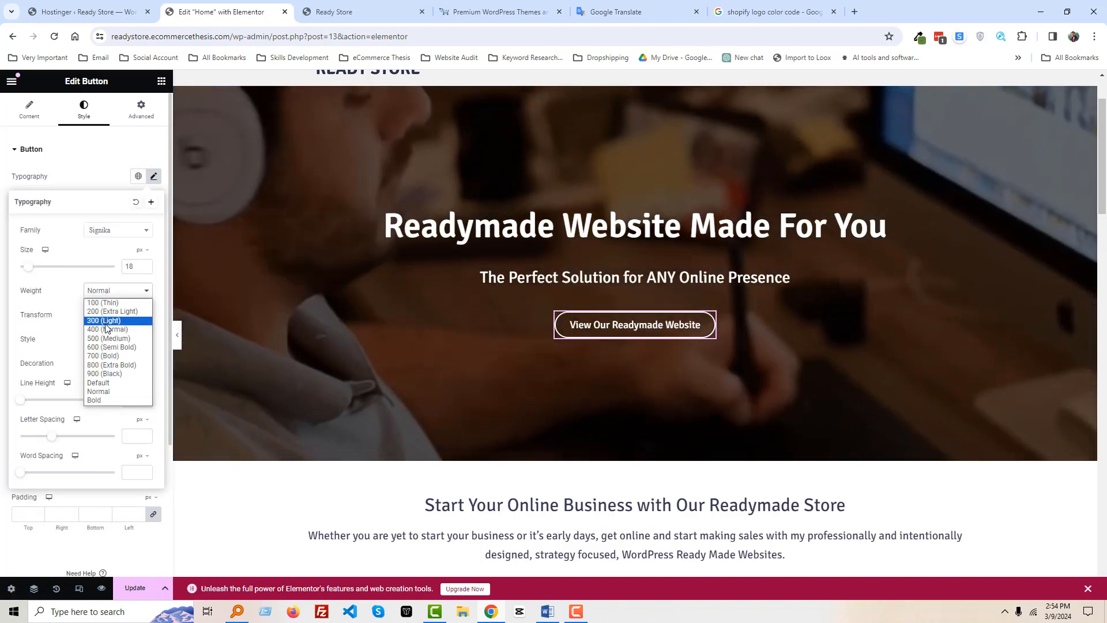
left_click(113, 323)
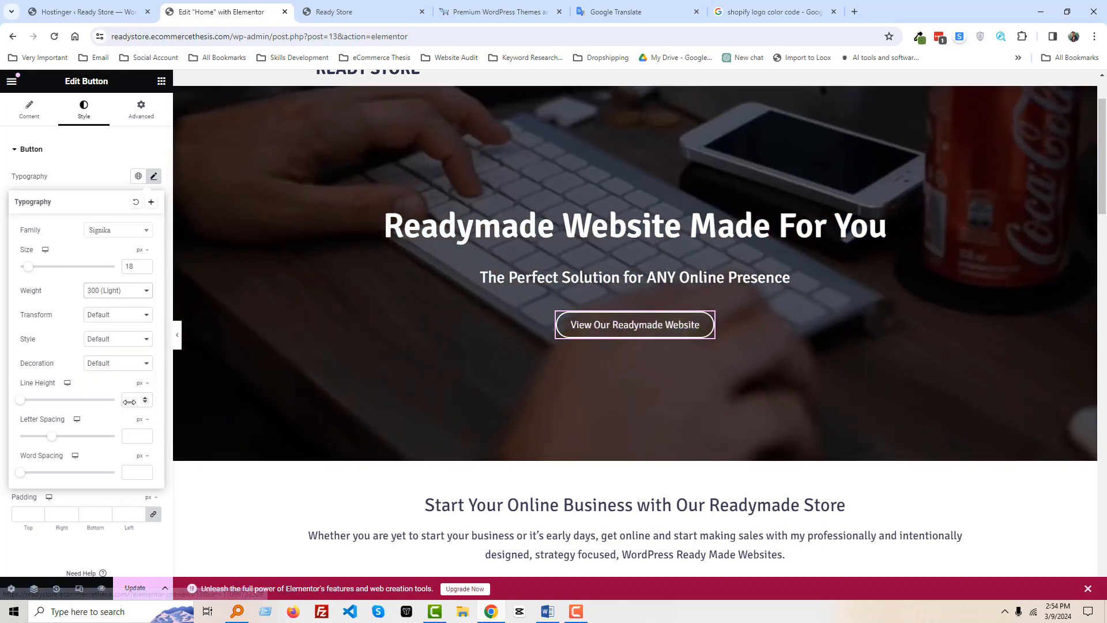
left_click(141, 588)
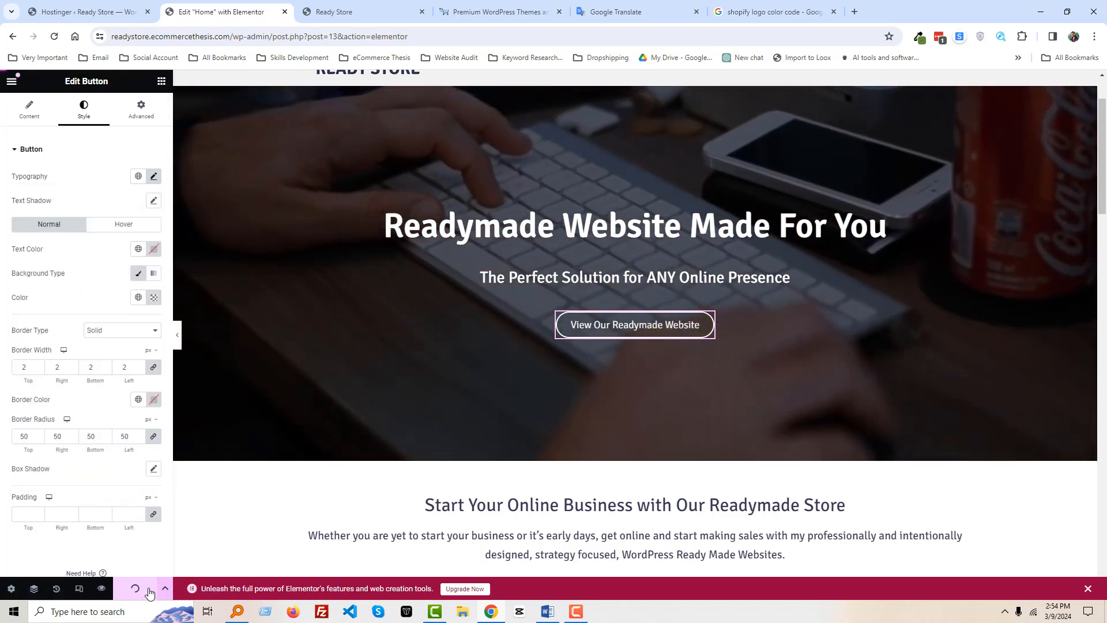
Review the live Ready Store page, checking the hero button, the store cards' View Details buttons and the Trending Collections icon boxes.
scroll(459, 369, "up", 2)
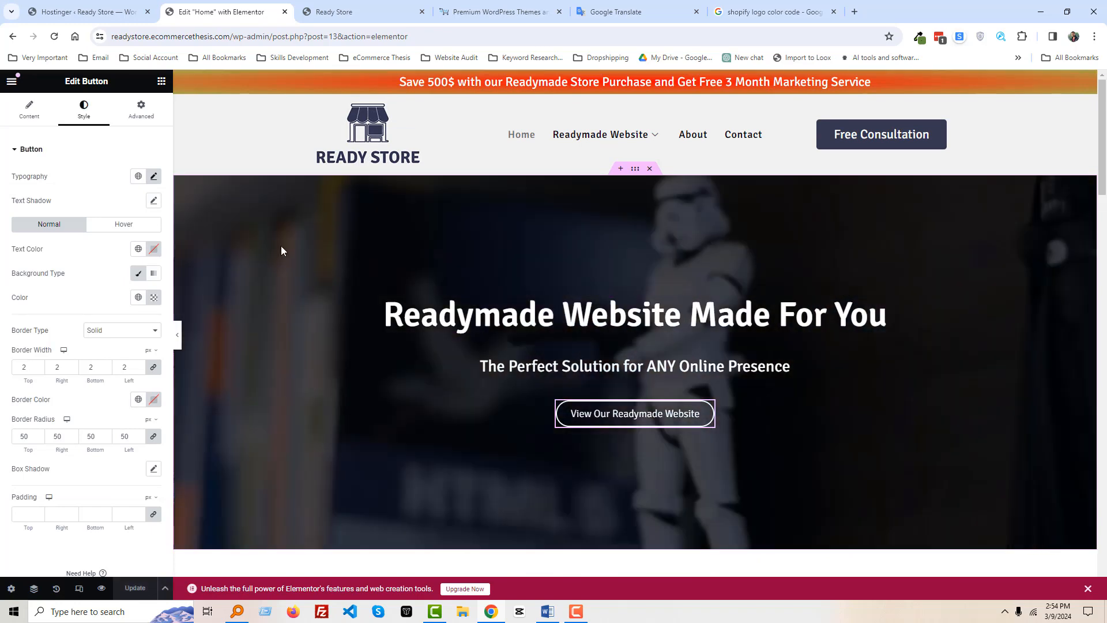
left_click(369, 9)
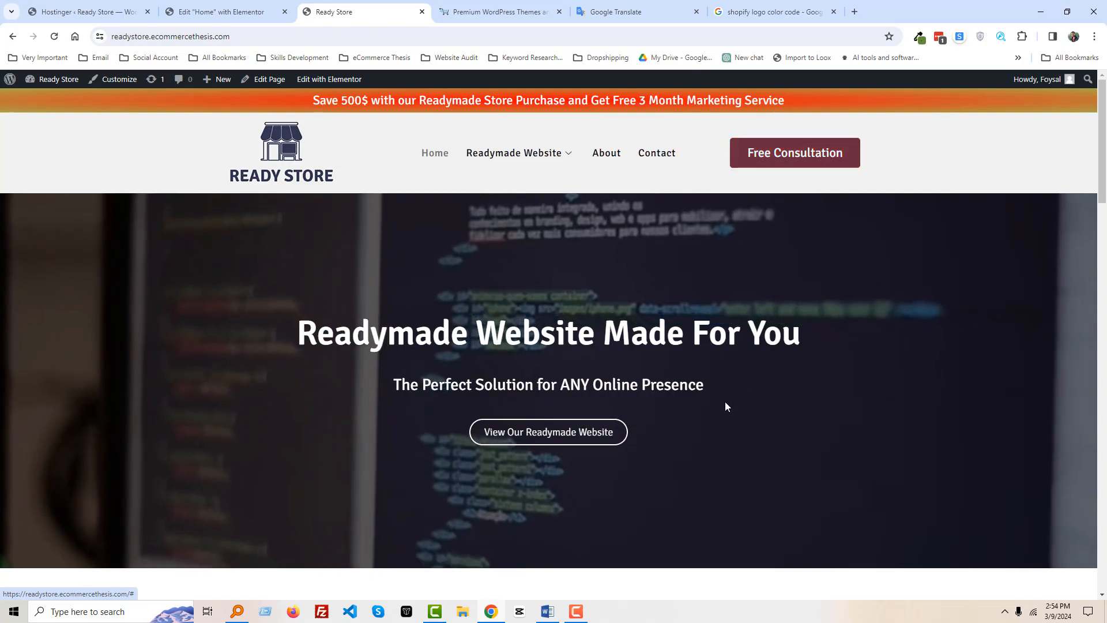
scroll(725, 406, "down", 12)
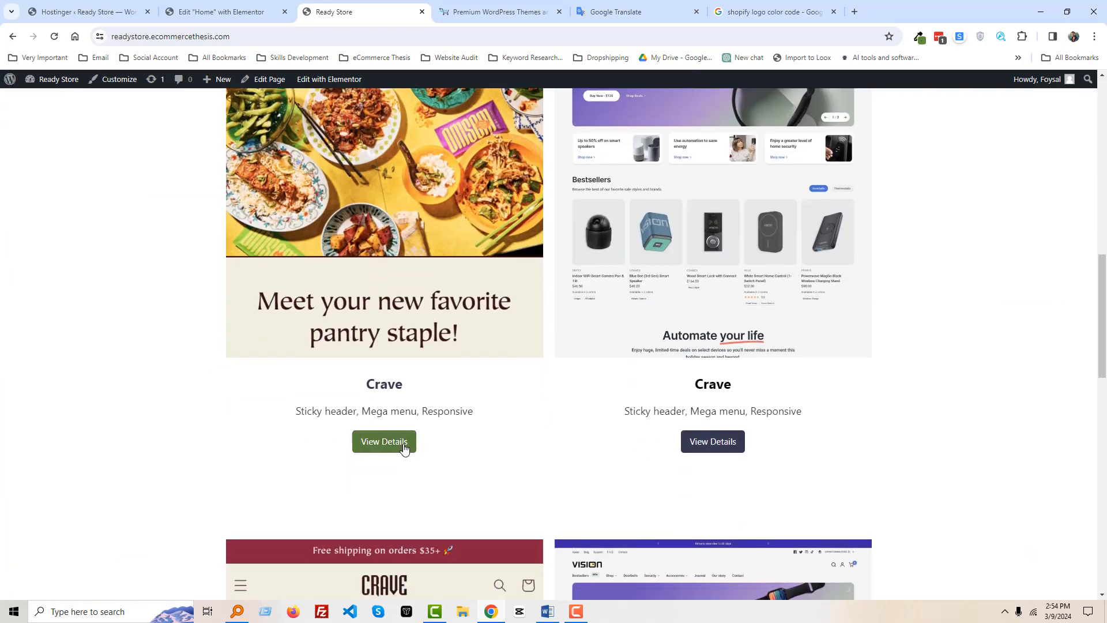
scroll(532, 449, "down", 5)
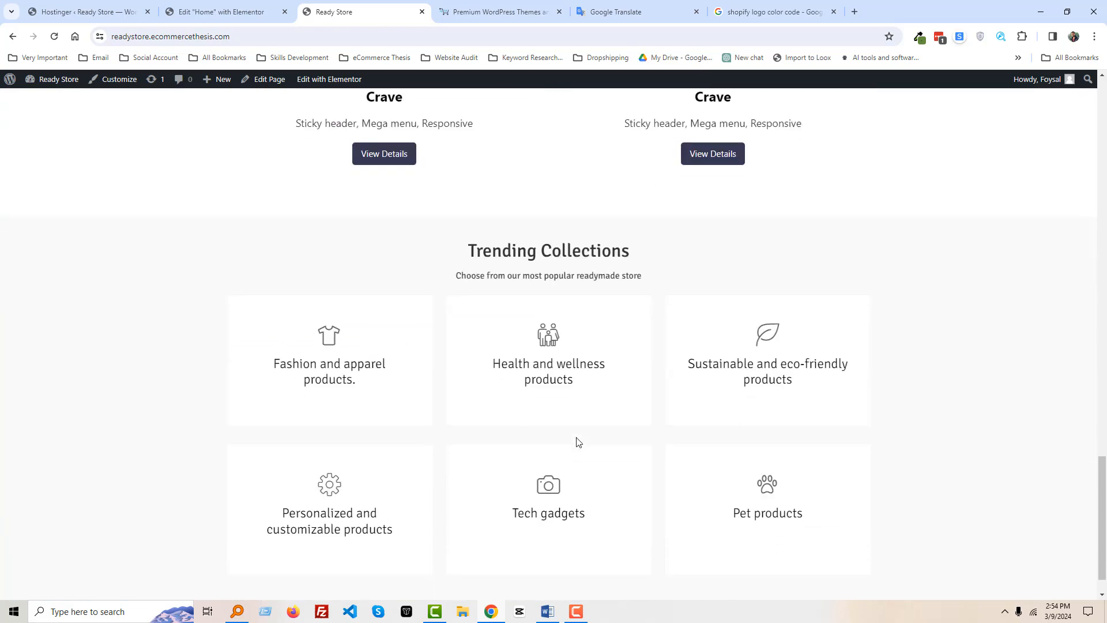
scroll(634, 415, "down", 1)
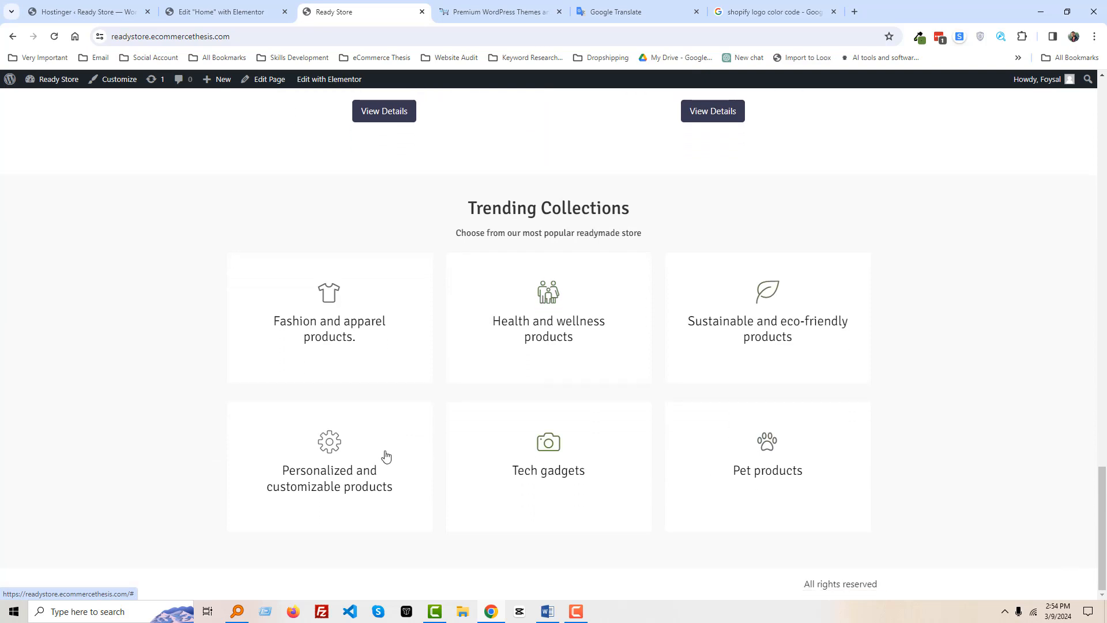
scroll(586, 398, "up", 2)
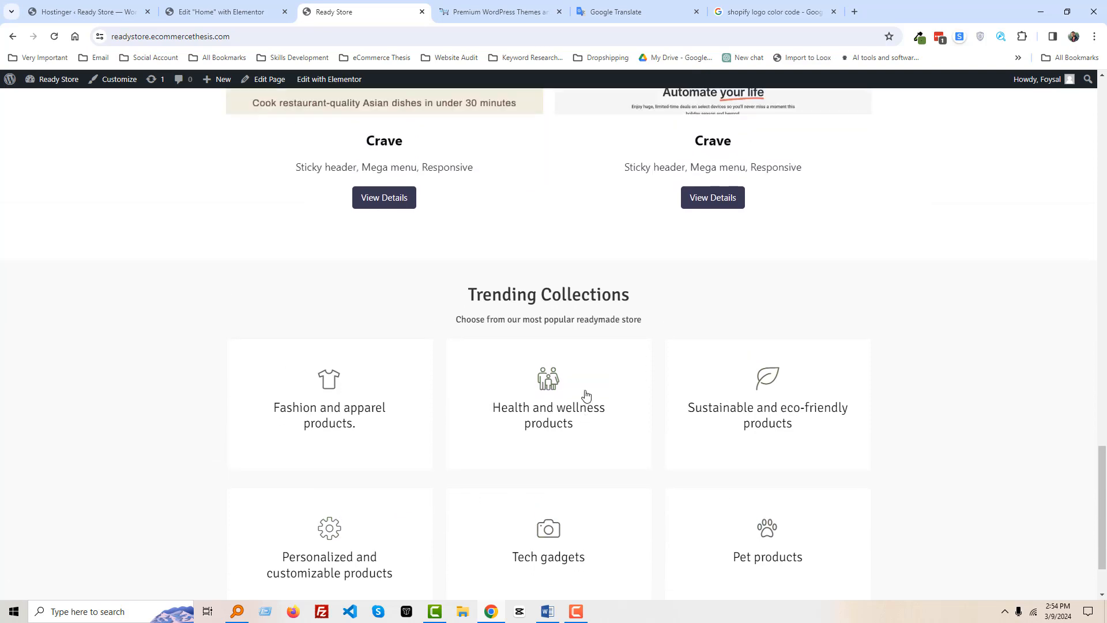
scroll(586, 396, "down", 2)
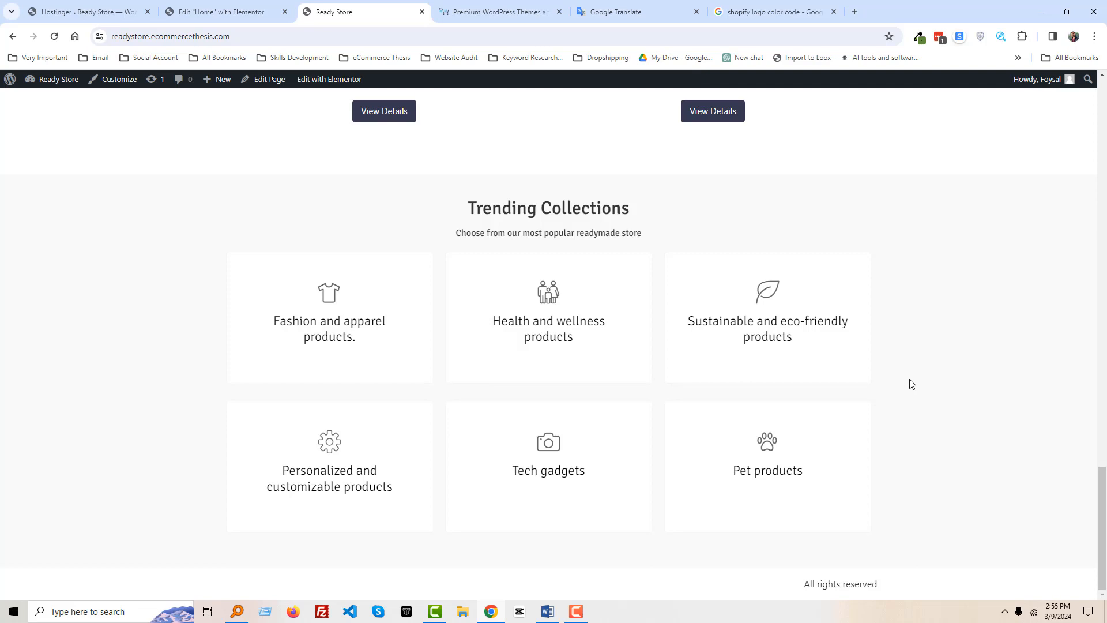
Examine the MyThemeShop reference page's Grow Your Website, customer praise and footer sections, then return to the live Ready Store page.
left_click(462, 12)
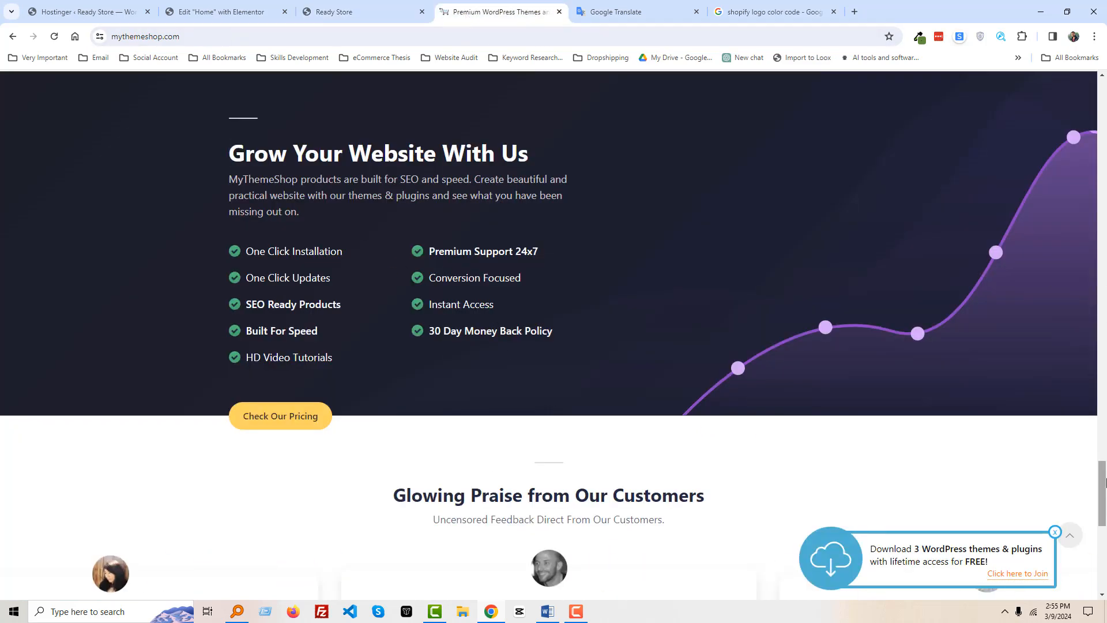
scroll(910, 312, "down", 4)
scroll(548, 335, "down", 5)
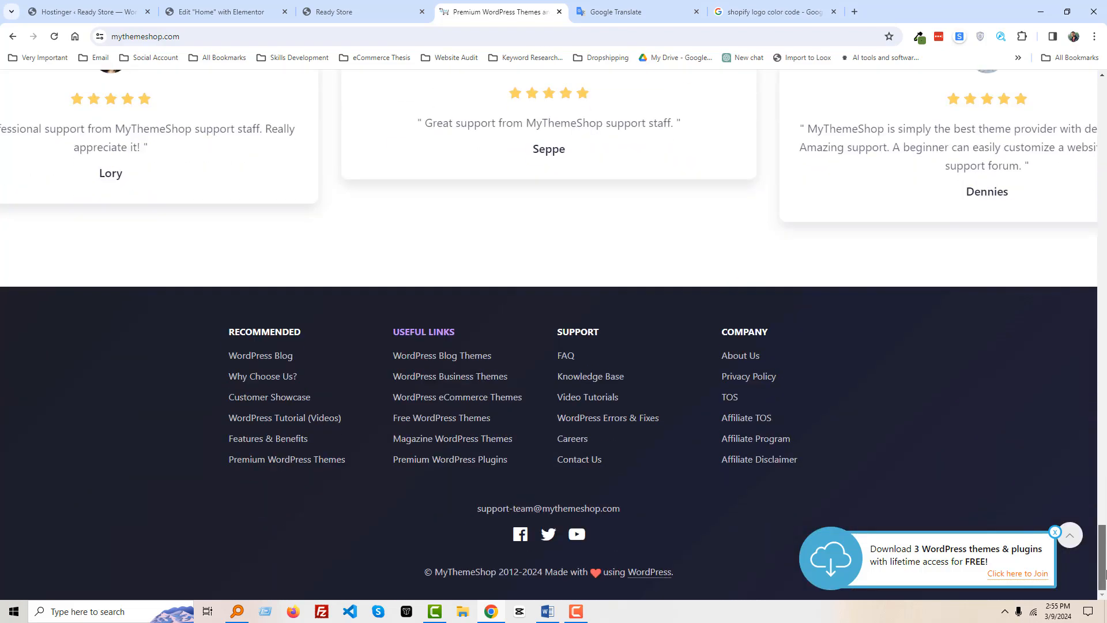
left_click_drag(1104, 573, 1104, 478)
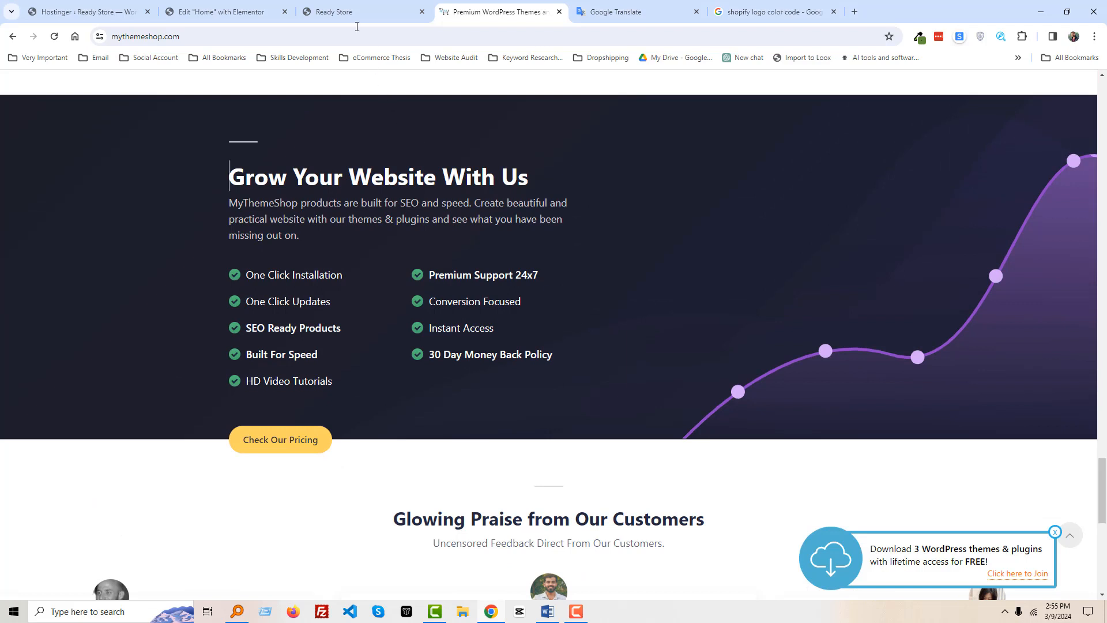
left_click(345, 7)
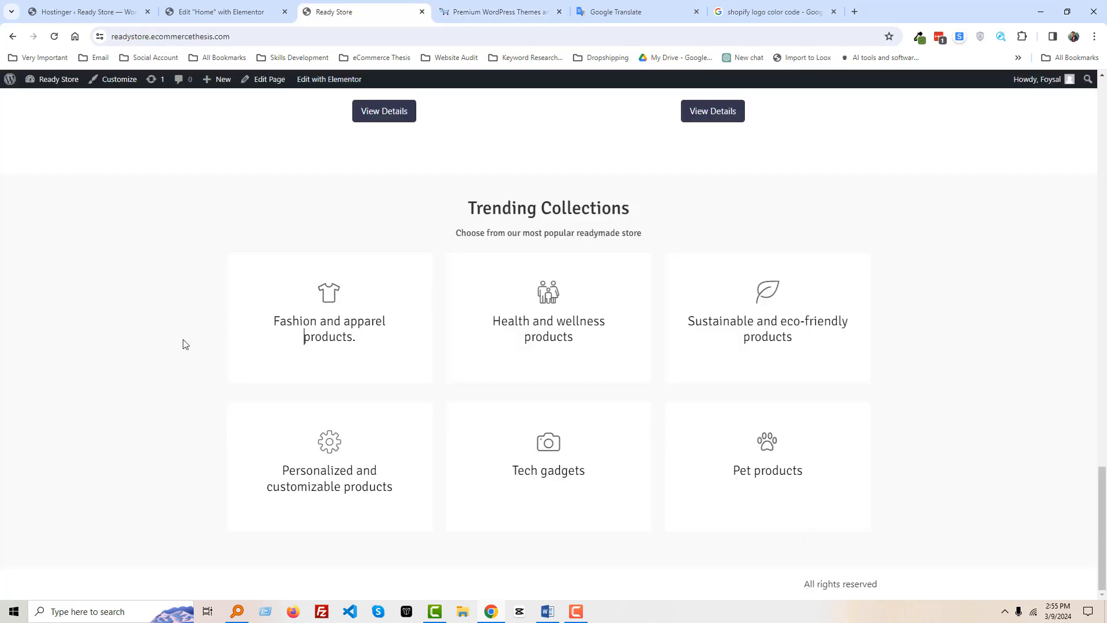